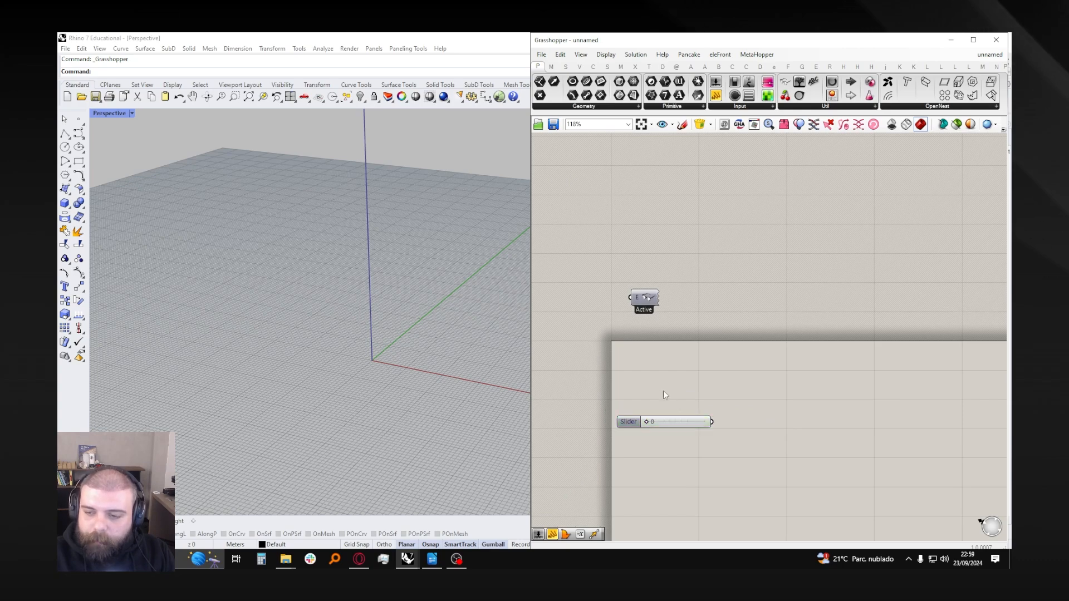
# - Raise the number slider to 3 and return it to 0
pyautogui.scroll(5, 631, 358)
pyautogui.moveTo(561, 385); pyautogui.dragTo(755, 461)
pyautogui.click(740, 418)
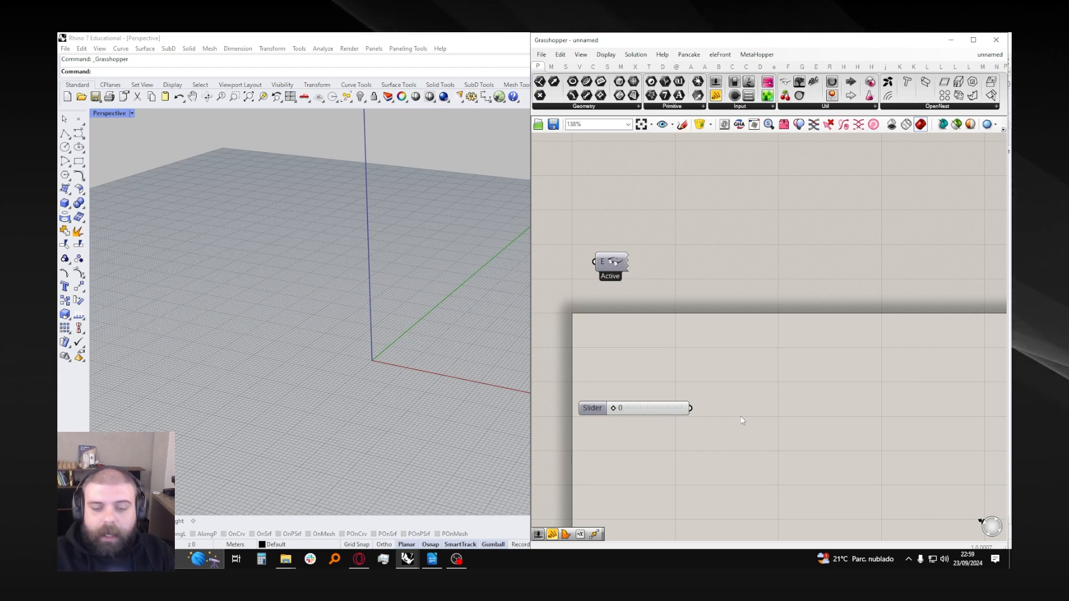
pyautogui.moveTo(613, 409); pyautogui.dragTo(623, 410)
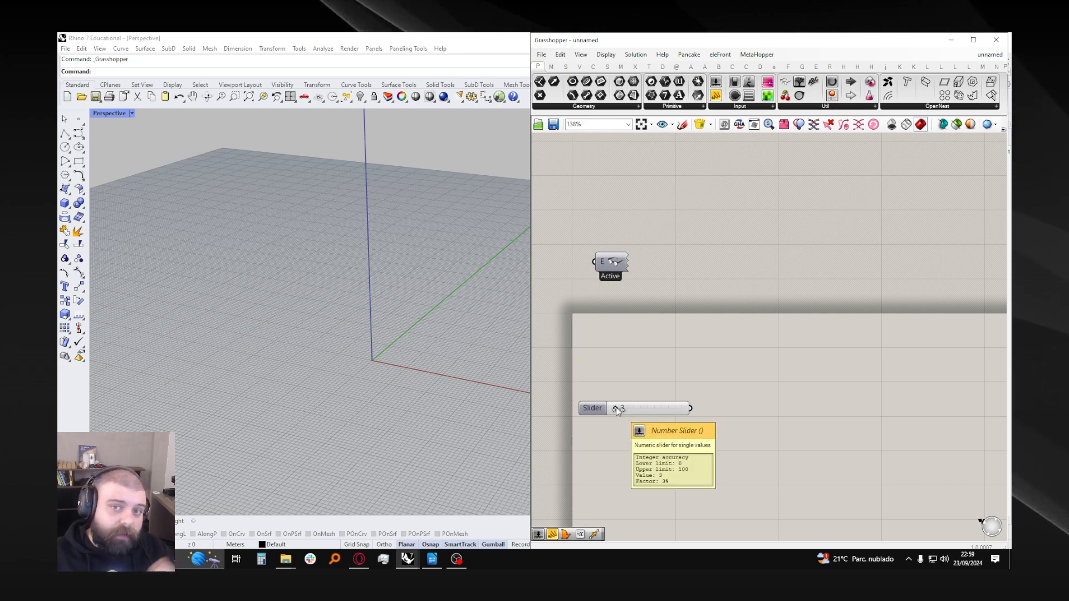
pyautogui.moveTo(617, 410); pyautogui.dragTo(614, 409)
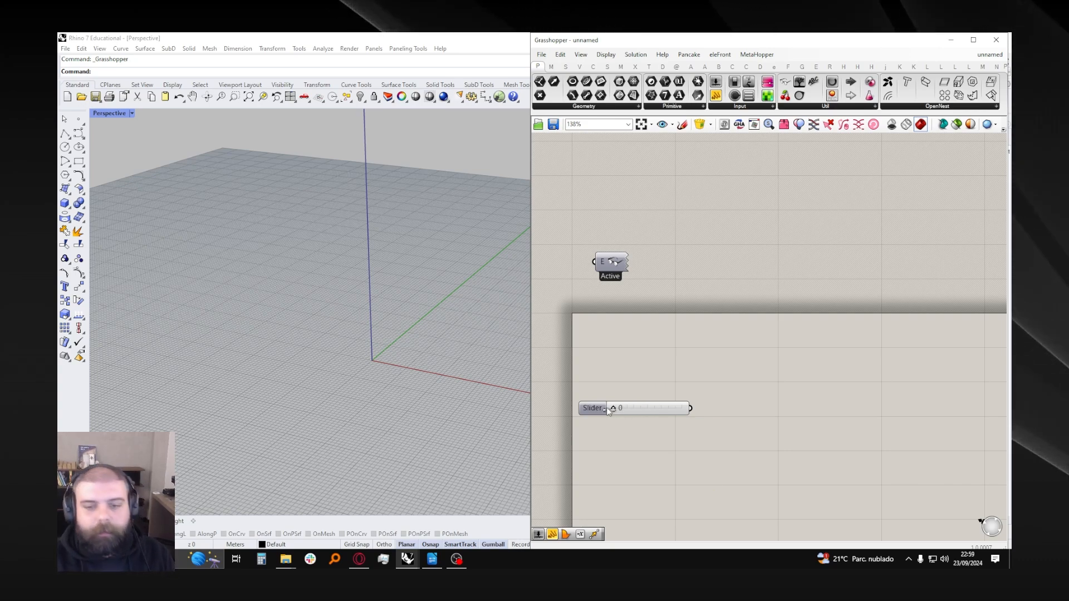
# - Sketch a freehand circle with a bulged left side on the canvas, adding two X marks and an upward arrow beside it
pyautogui.moveTo(379, 361); pyautogui.dragTo(385, 334, button='right')
pyautogui.click(682, 123)
pyautogui.moveTo(680, 298)
pyautogui.mouseDown(button='right')
pyautogui.moveTo(707, 380)
pyautogui.moveTo(739, 313)
pyautogui.mouseUp(button='right')
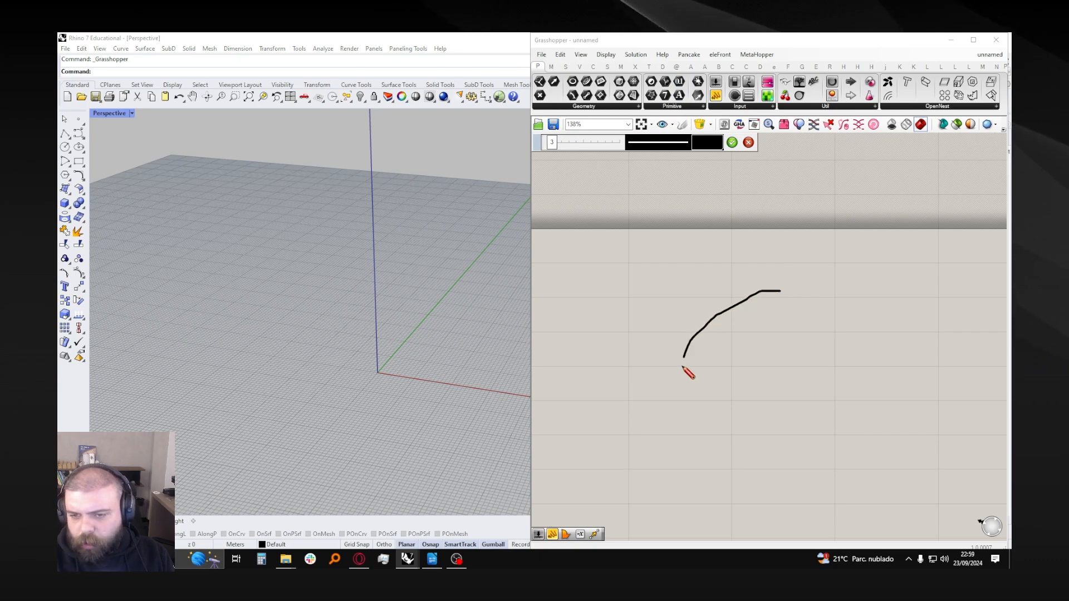
pyautogui.moveTo(816, 455); pyautogui.dragTo(805, 306)
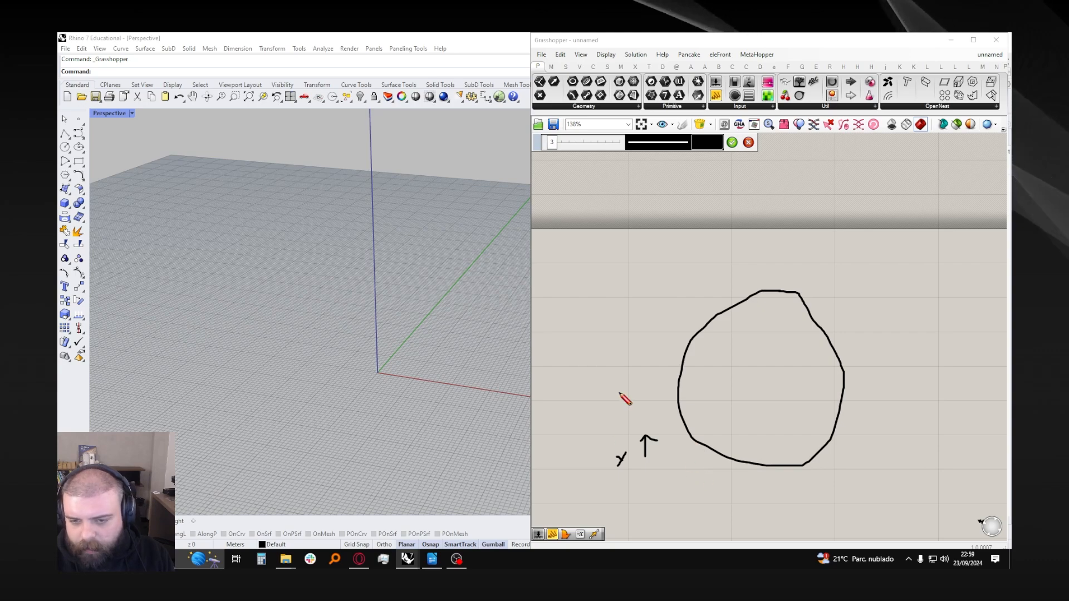
pyautogui.moveTo(734, 462); pyautogui.dragTo(679, 449)
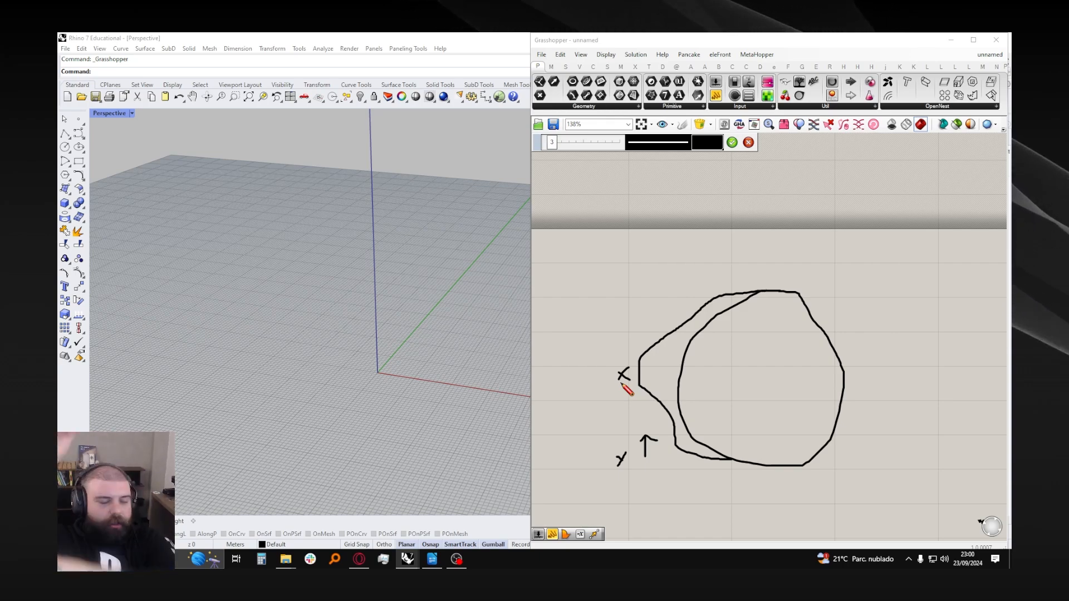
pyautogui.click(732, 142)
# - Move the freehand circle sketch lower on the canvas, clear of the number slider
pyautogui.scroll(-4, 707, 363)
pyautogui.moveTo(762, 421)
pyautogui.mouseDown()
pyautogui.moveTo(677, 342)
pyautogui.moveTo(683, 336)
pyautogui.moveTo(702, 393)
pyautogui.mouseUp()
pyautogui.click(766, 339)
pyautogui.scroll(3, 685, 334)
pyautogui.doubleClick(686, 333)
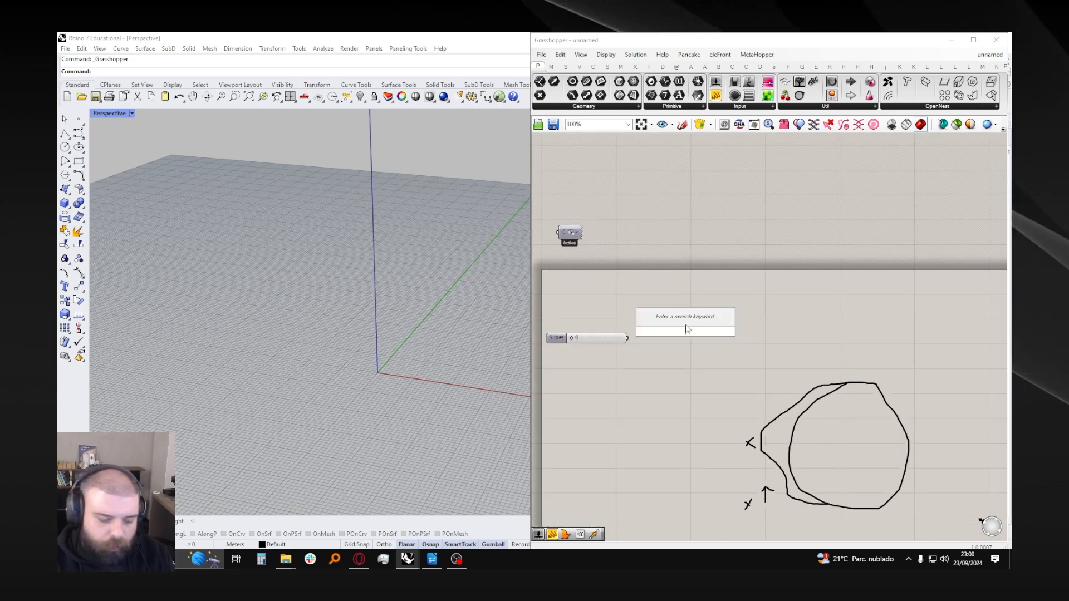
pyautogui.write('mesh shape')
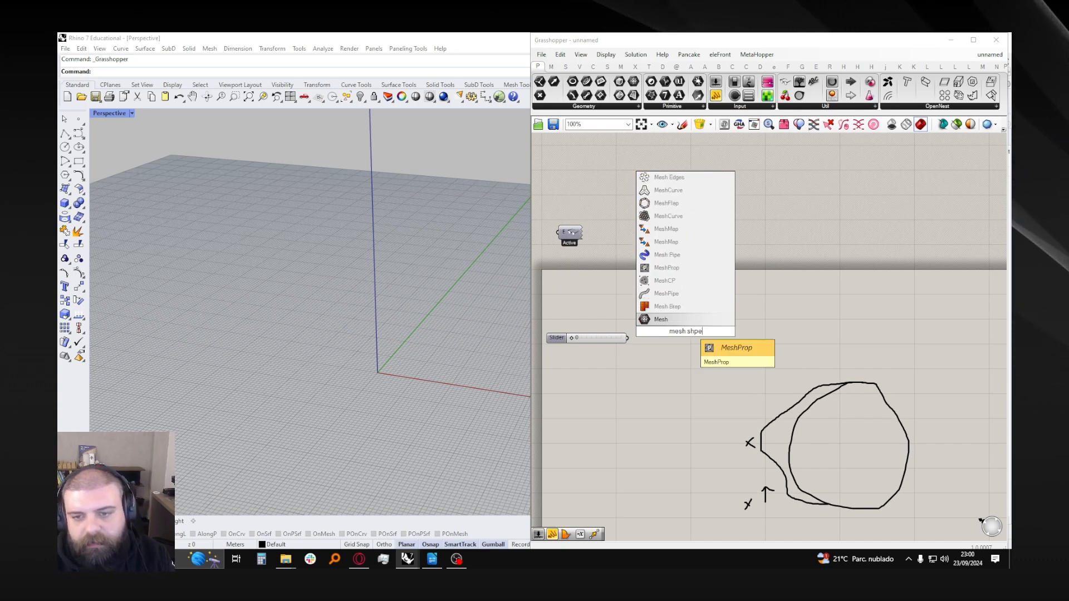
pyautogui.press('Escape')
# - Add a Mesh Sphere component to the canvas beside the number slider
pyautogui.doubleClick(703, 362)
pyautogui.write('sphere')
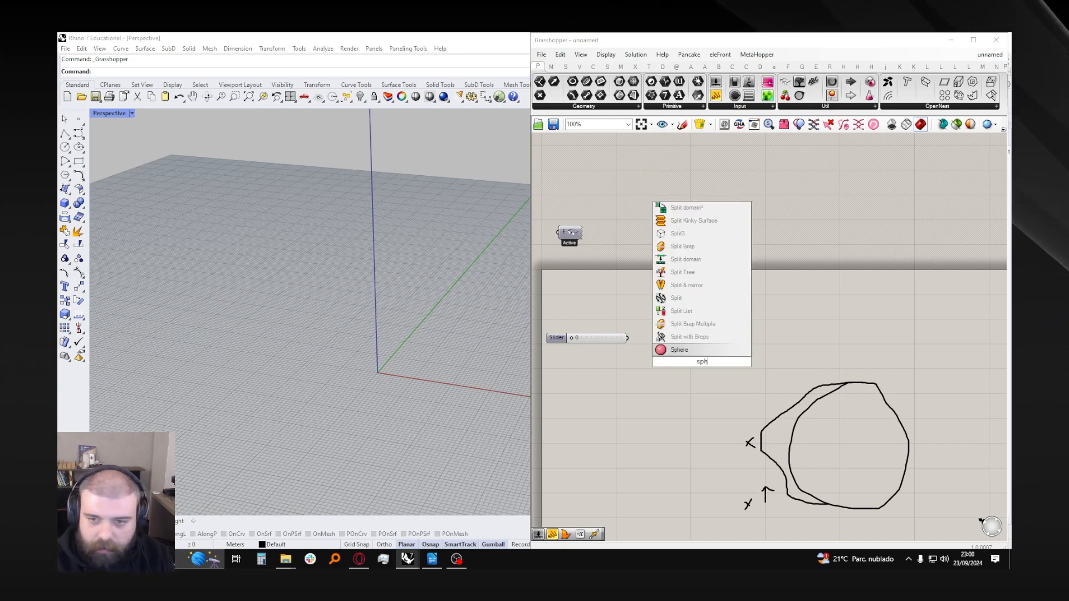
pyautogui.click(701, 312)
pyautogui.scroll(4, 691, 344)
pyautogui.moveTo(701, 351); pyautogui.dragTo(782, 312)
pyautogui.click(743, 296)
pyautogui.scroll(-3, 696, 311)
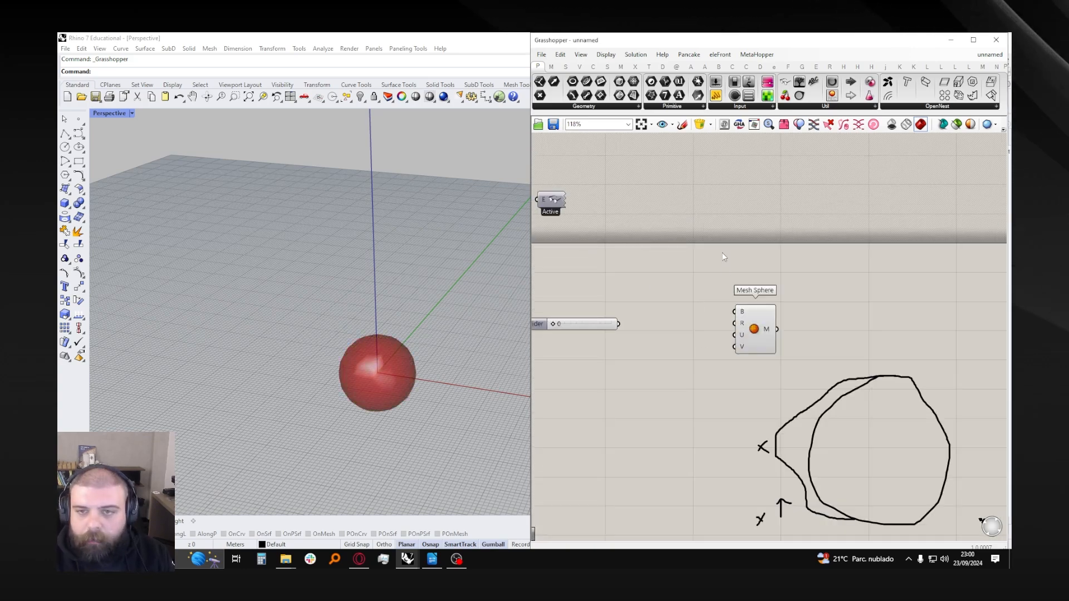
# - Turn on the mesh edge preview and inspect the sphere's faces up close in the perspective view
pyautogui.hotkey('ctrl', 'm')
pyautogui.scroll(8, 412, 382)
pyautogui.moveTo(412, 382); pyautogui.dragTo(374, 359, button='right')
pyautogui.scroll(-2, 373, 359)
pyautogui.scroll(3, 373, 360)
pyautogui.scroll(4, 305, 332)
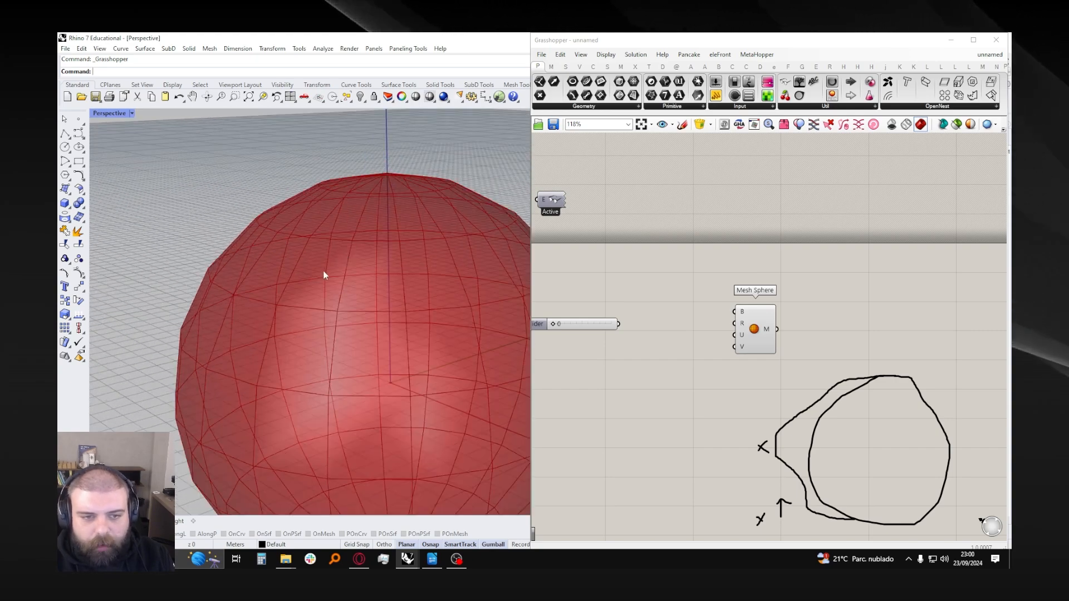
pyautogui.scroll(-6, 319, 308)
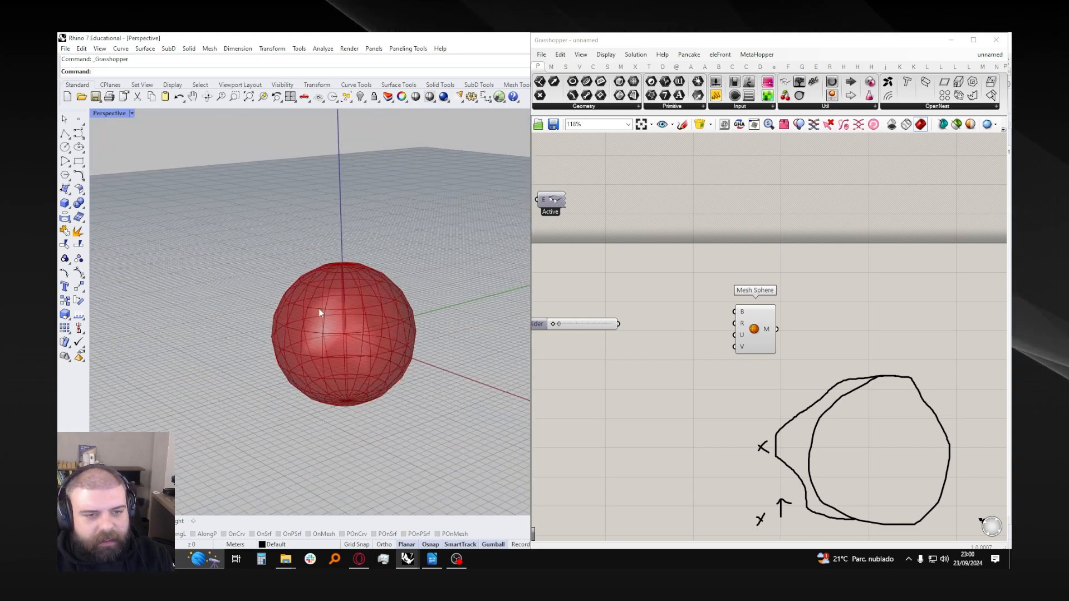
# - Move the Mesh Sphere component closer to the number slider
pyautogui.moveTo(766, 330); pyautogui.dragTo(749, 330)
pyautogui.click(696, 276)
pyautogui.moveTo(697, 265); pyautogui.dragTo(778, 367)
pyautogui.click(713, 302)
pyautogui.scroll(5, 337, 292)
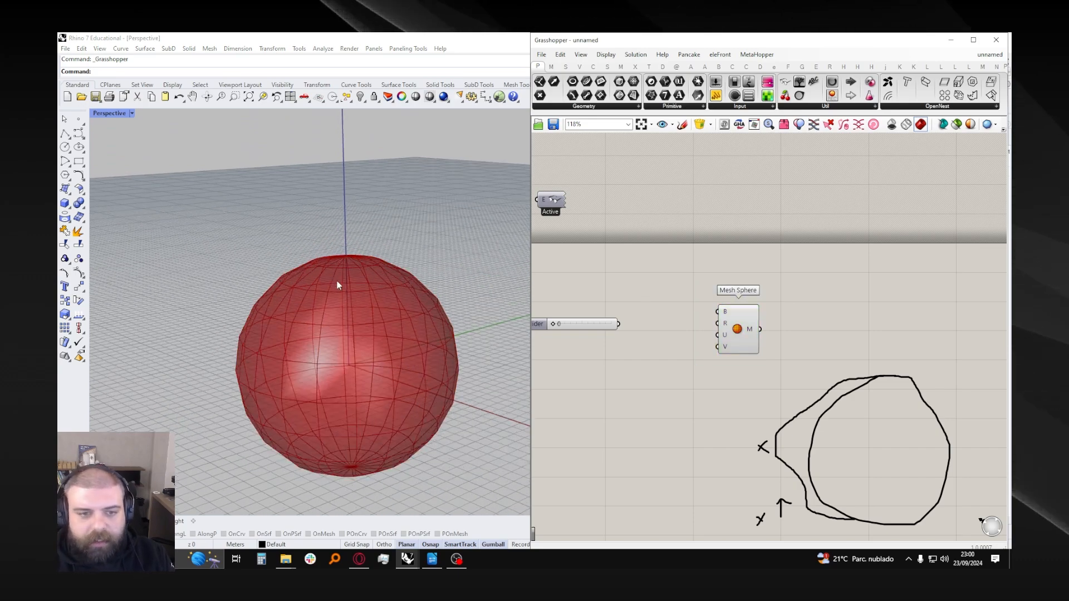
pyautogui.moveTo(736, 321); pyautogui.dragTo(726, 334)
pyautogui.click(750, 283)
pyautogui.scroll(-4, 891, 333)
pyautogui.scroll(6, 786, 352)
pyautogui.moveTo(841, 319); pyautogui.dragTo(819, 320)
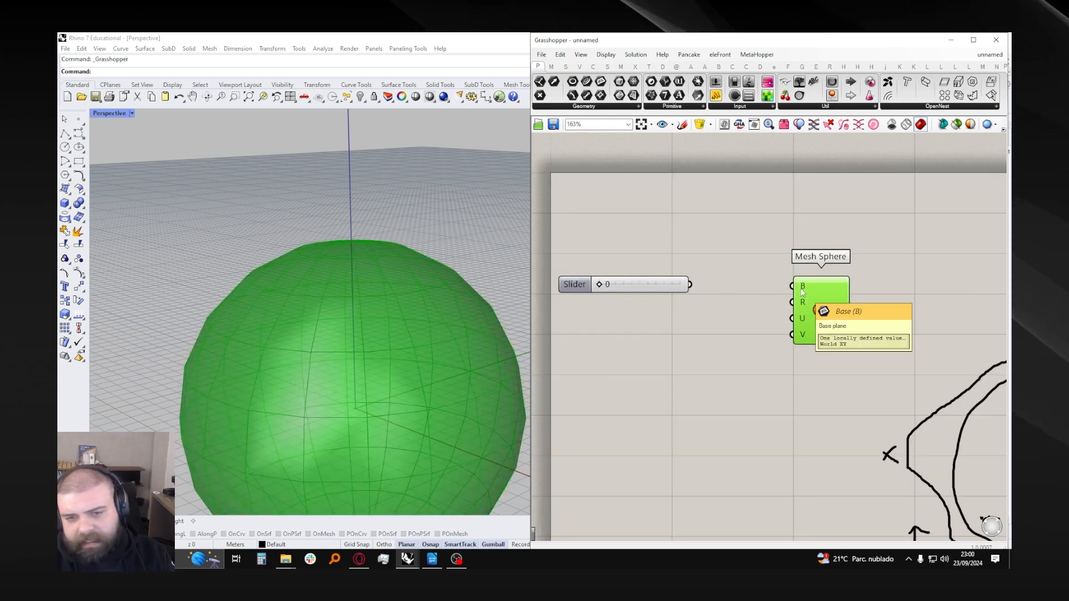
# - Add a number slider starting at 0, connect it to the Mesh Sphere's radius input and set it to 16
pyautogui.click(700, 346)
pyautogui.doubleClick(700, 346)
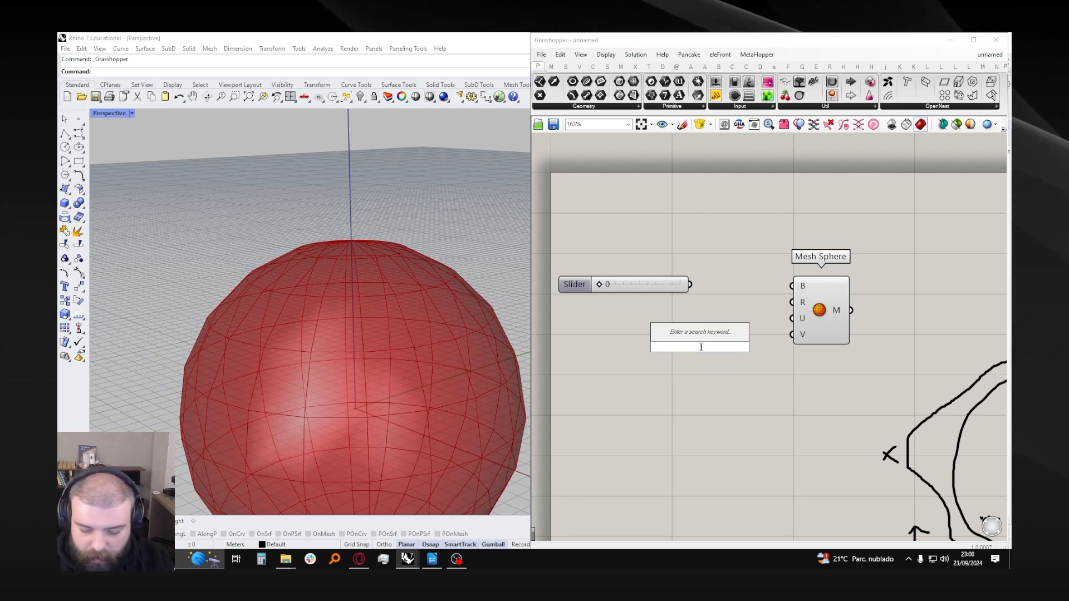
pyautogui.write('0<')
pyautogui.press('Return')
pyautogui.moveTo(700, 347); pyautogui.dragTo(786, 304)
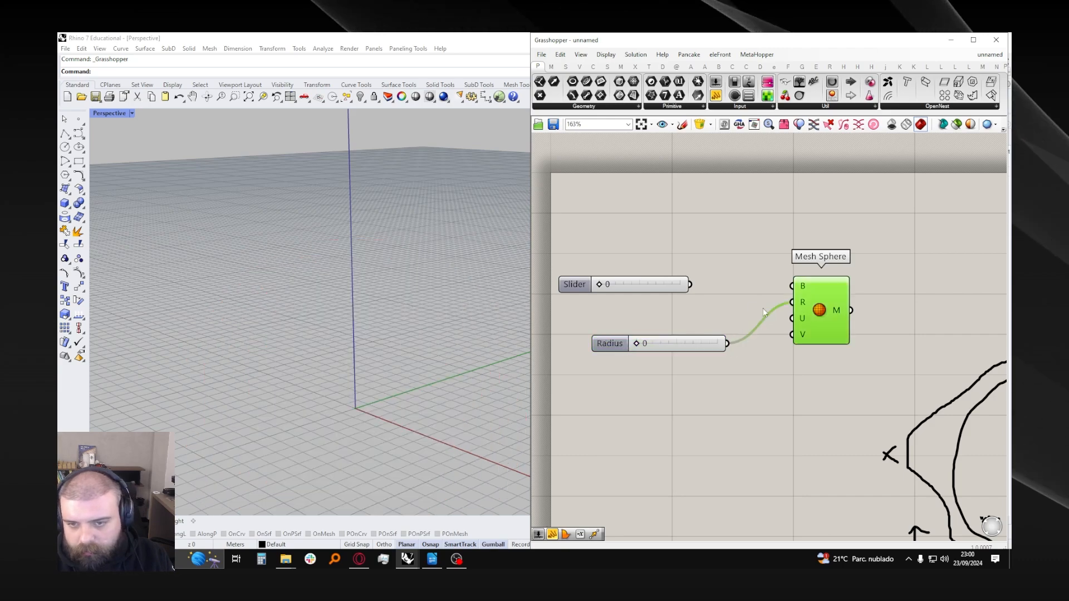
pyautogui.moveTo(639, 344)
pyautogui.mouseDown()
pyautogui.moveTo(716, 346)
pyautogui.moveTo(678, 348)
pyautogui.moveTo(649, 326)
pyautogui.mouseUp()
pyautogui.click(785, 318)
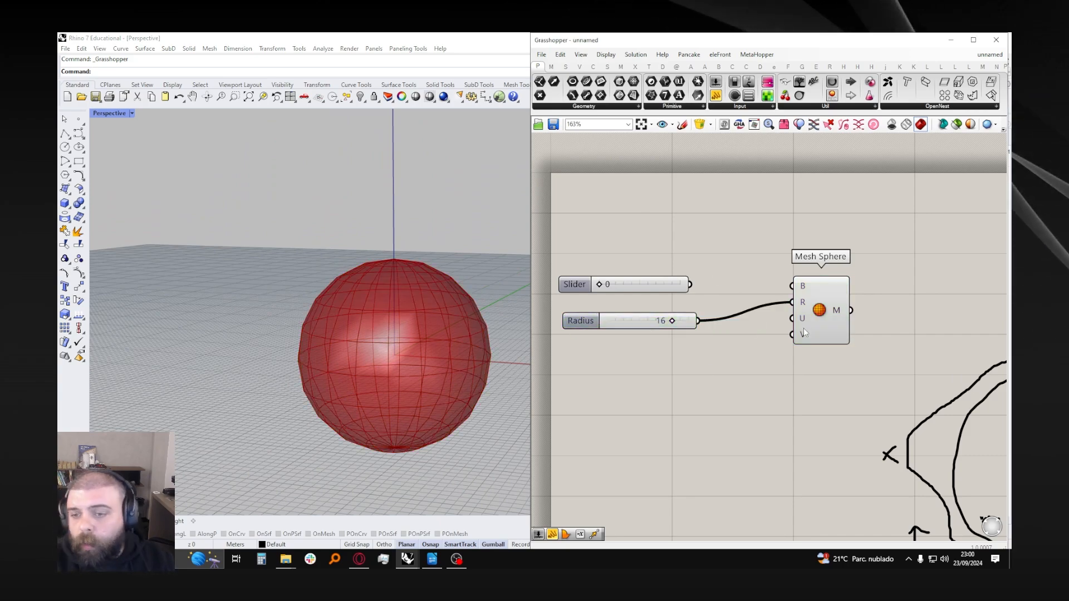
# - Duplicate the Radius slider below the original and connect the copy to the Mesh Sphere's U count input
pyautogui.scroll(5, 410, 295)
pyautogui.moveTo(405, 291); pyautogui.dragTo(395, 286, button='right')
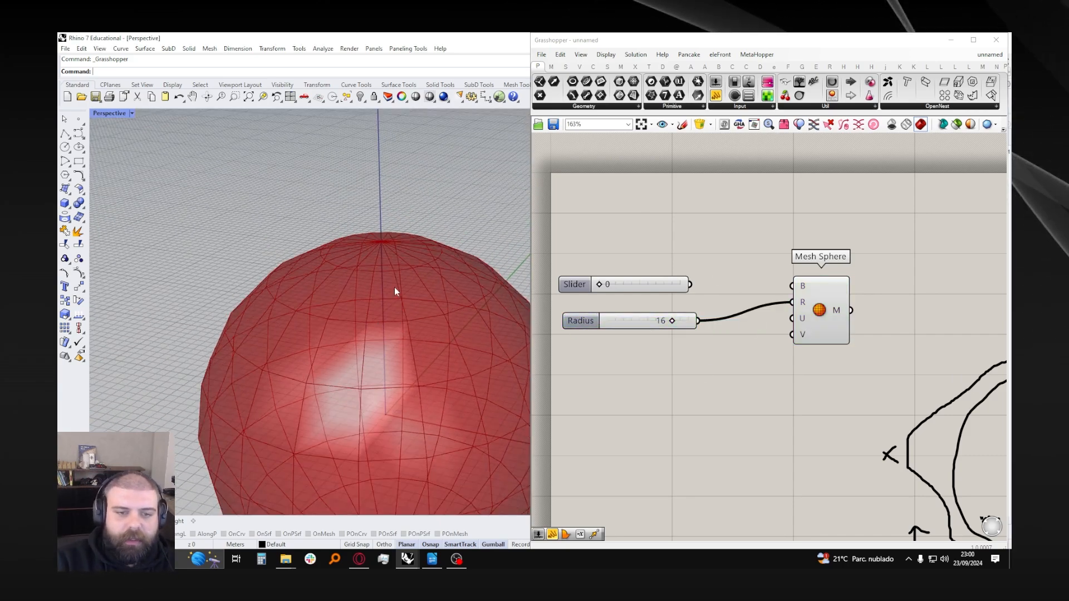
pyautogui.scroll(-8, 349, 268)
pyautogui.scroll(4, 335, 208)
pyautogui.scroll(-4, 348, 219)
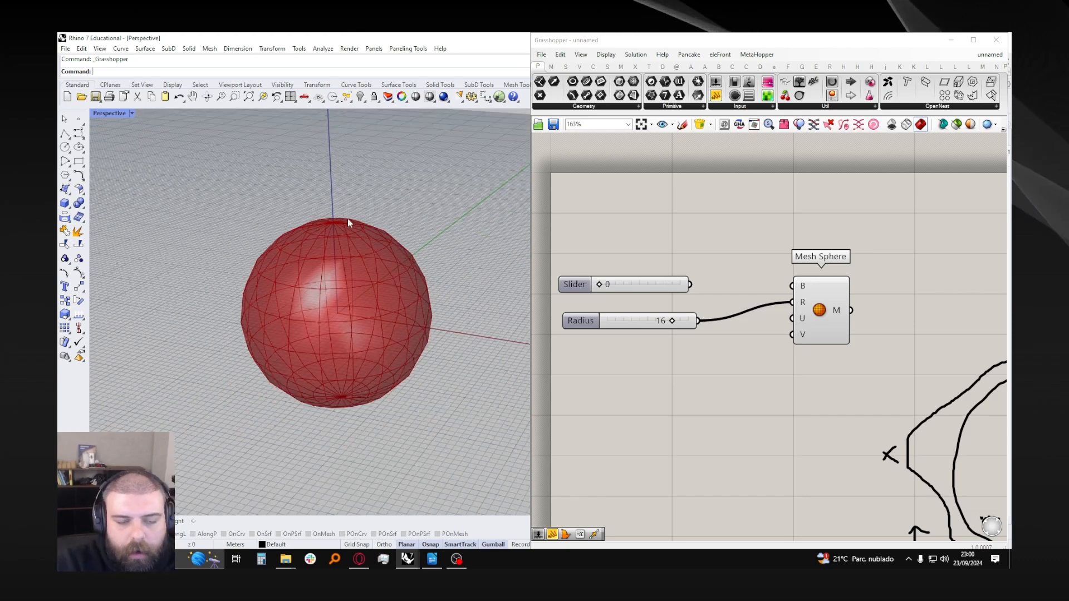
pyautogui.moveTo(348, 219); pyautogui.dragTo(341, 223, button='right')
pyautogui.click(617, 318)
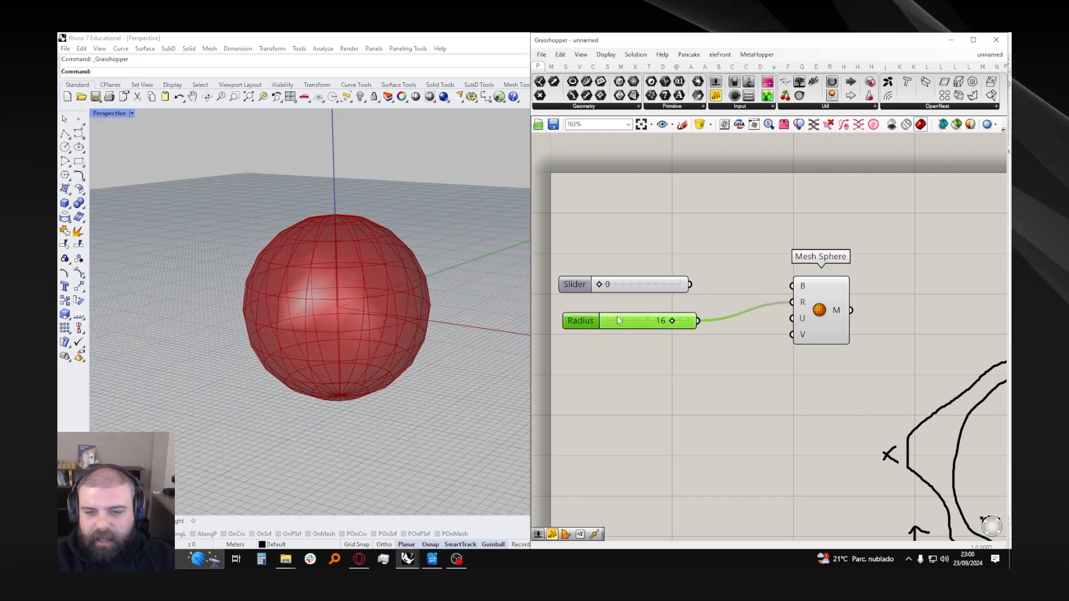
pyautogui.hotkey('ctrl', 'c')
pyautogui.hotkey('ctrl', 'v')
pyautogui.moveTo(626, 329); pyautogui.dragTo(608, 357)
pyautogui.moveTo(691, 355); pyautogui.dragTo(693, 353)
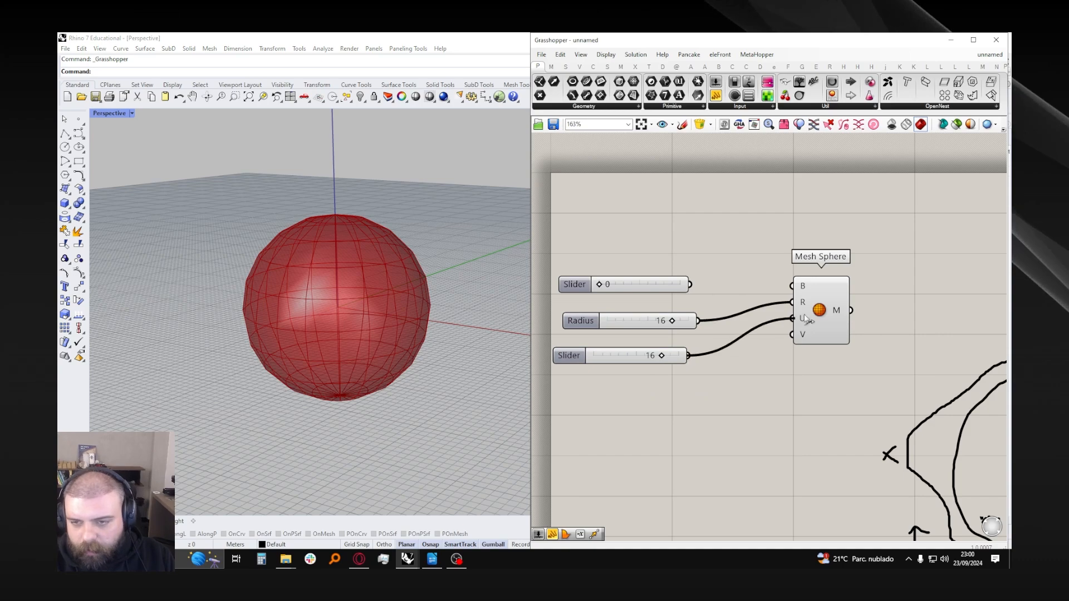
pyautogui.moveTo(806, 318); pyautogui.dragTo(806, 318)
# - Set the U Count slider to 17 and feed the V count input from a duplicated slider set to 20
pyautogui.scroll(3, 599, 357)
pyautogui.moveTo(696, 355); pyautogui.dragTo(673, 381)
pyautogui.hotkey('ctrl', 'c')
pyautogui.hotkey('ctrl', 'v')
pyautogui.moveTo(758, 376); pyautogui.dragTo(896, 322)
pyautogui.moveTo(722, 378); pyautogui.dragTo(793, 384)
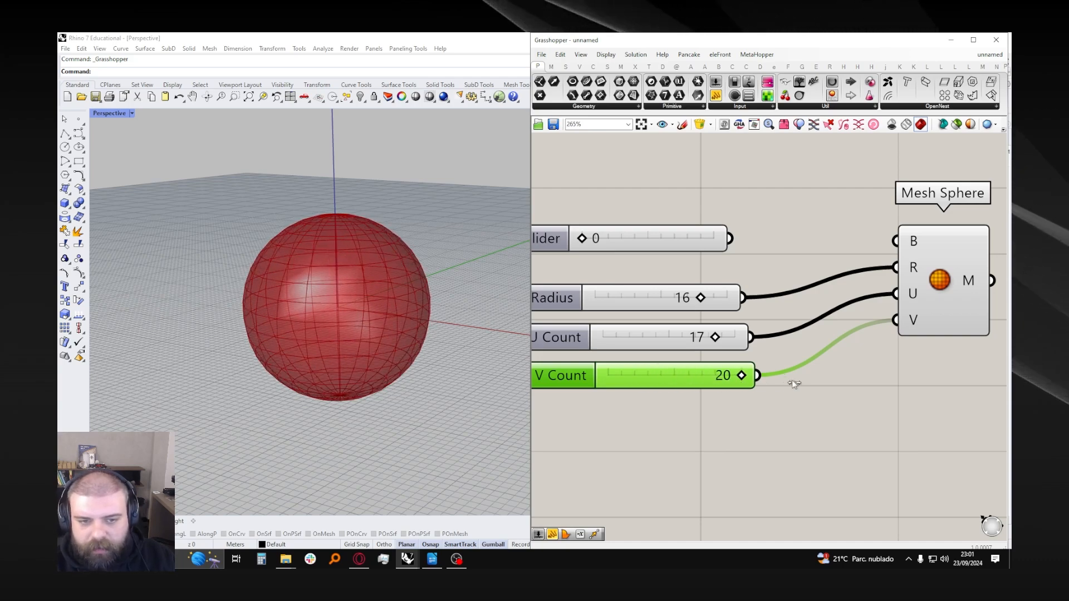
# - Replace the two count sliders with a single slider set to 20 that feeds both the U and V inputs
pyautogui.moveTo(721, 339); pyautogui.dragTo(897, 323)
pyautogui.click(783, 406)
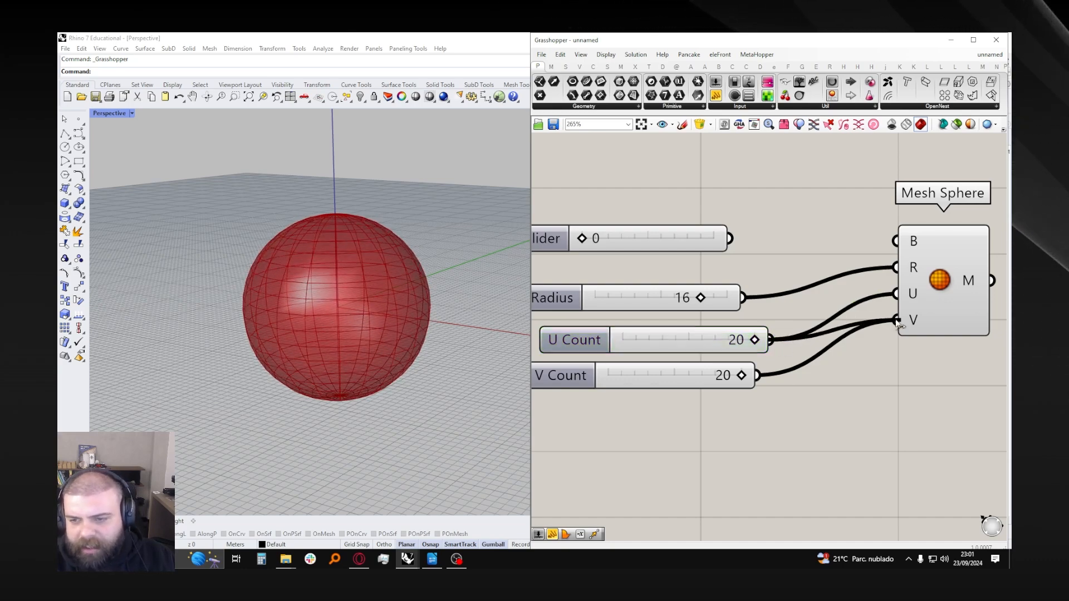
pyautogui.click(668, 374)
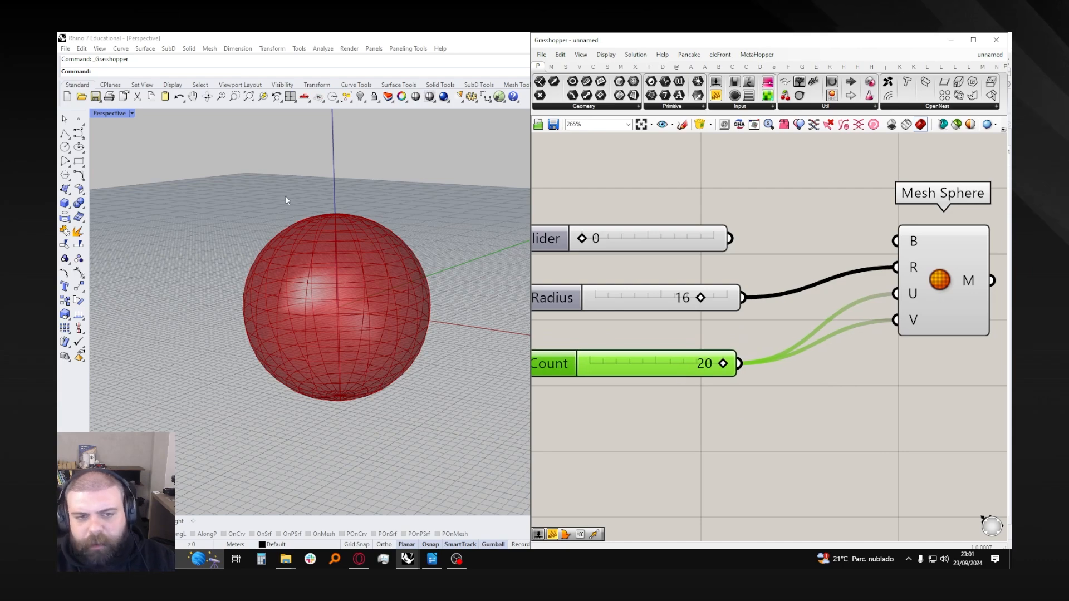
# - Move the Mesh Sphere component closer to its sliders and shift the freehand sketch further down to clear space
pyautogui.scroll(5, 328, 192)
pyautogui.moveTo(334, 197); pyautogui.dragTo(353, 261, button='right')
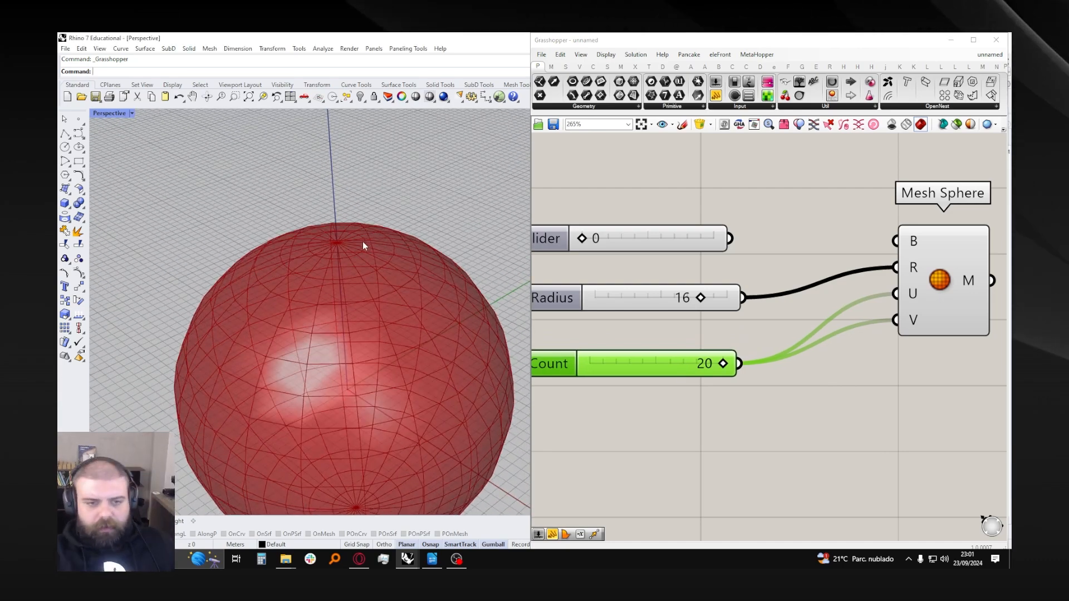
pyautogui.scroll(-6, 704, 270)
pyautogui.scroll(4, 807, 265)
pyautogui.moveTo(798, 266); pyautogui.dragTo(764, 290)
pyautogui.click(801, 252)
pyautogui.scroll(-4, 575, 324)
pyautogui.moveTo(889, 511); pyautogui.dragTo(726, 297)
pyautogui.moveTo(784, 342); pyautogui.dragTo(781, 387)
pyautogui.click(776, 342)
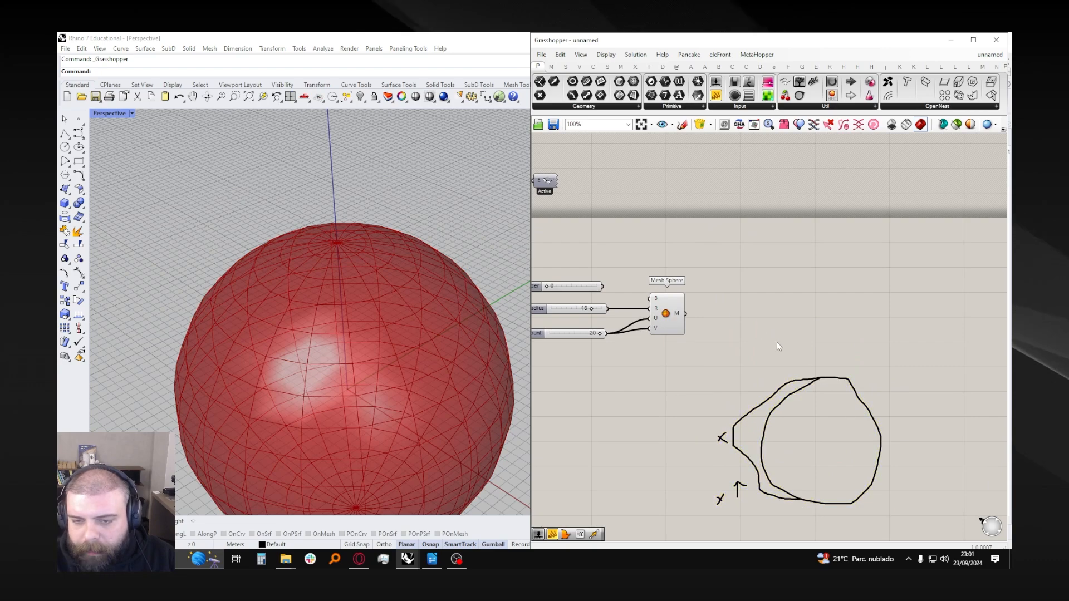
pyautogui.scroll(-4, 777, 342)
pyautogui.scroll(5, 769, 449)
pyautogui.scroll(1, 769, 449)
pyautogui.moveTo(663, 333); pyautogui.dragTo(780, 421)
pyautogui.scroll(-3, 685, 239)
pyautogui.moveTo(685, 239); pyautogui.dragTo(710, 282, button='right')
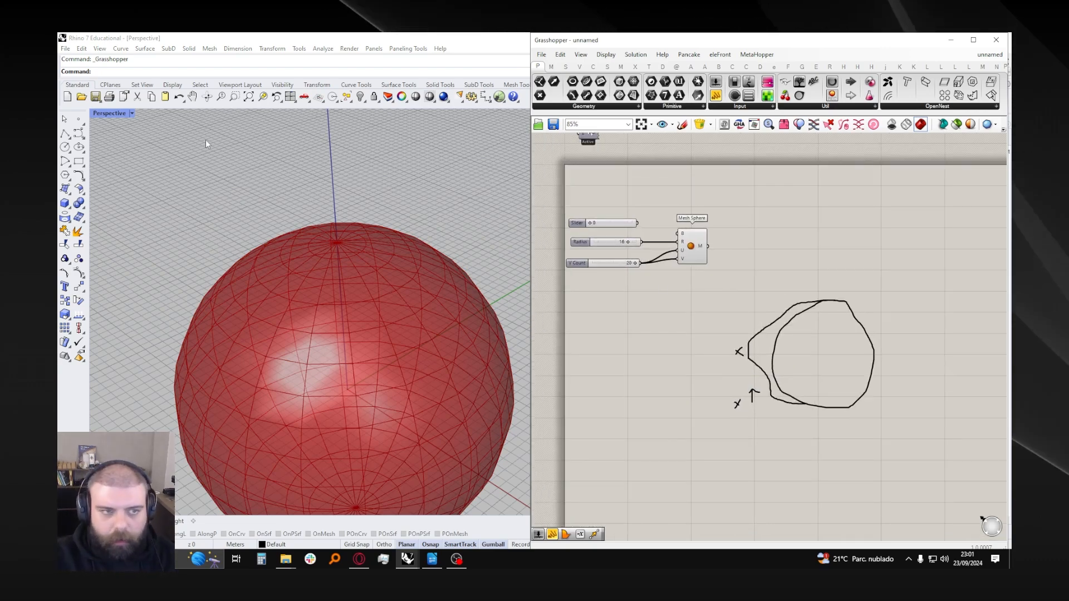
# - Place a Rhino point object just outside the sphere, near the red X axis
pyautogui.click(79, 118)
pyautogui.scroll(-4, 303, 206)
pyautogui.moveTo(312, 208); pyautogui.dragTo(242, 205, button='right')
pyautogui.scroll(-3, 155, 195)
pyautogui.moveTo(155, 196); pyautogui.dragTo(260, 227, button='right')
pyautogui.scroll(2, 374, 305)
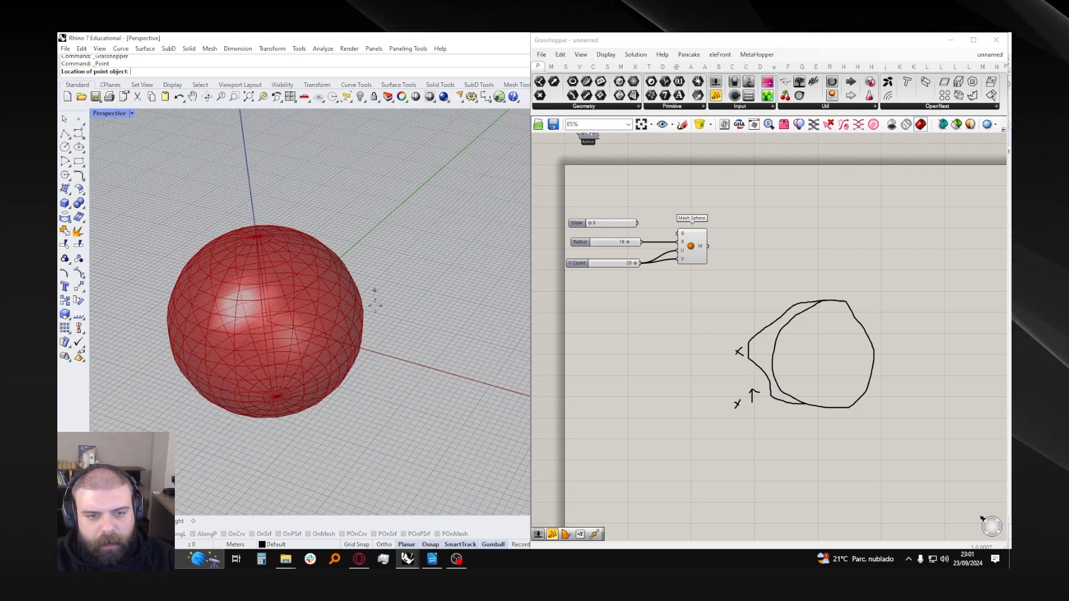
pyautogui.click(397, 346)
pyautogui.moveTo(376, 345); pyautogui.dragTo(475, 347, button='right')
# - Move the point beside the sphere straight down along the Z axis, and undo that move
pyautogui.moveTo(414, 285); pyautogui.dragTo(482, 361)
pyautogui.moveTo(461, 323); pyautogui.dragTo(453, 282, button='right')
pyautogui.moveTo(435, 267); pyautogui.dragTo(432, 372)
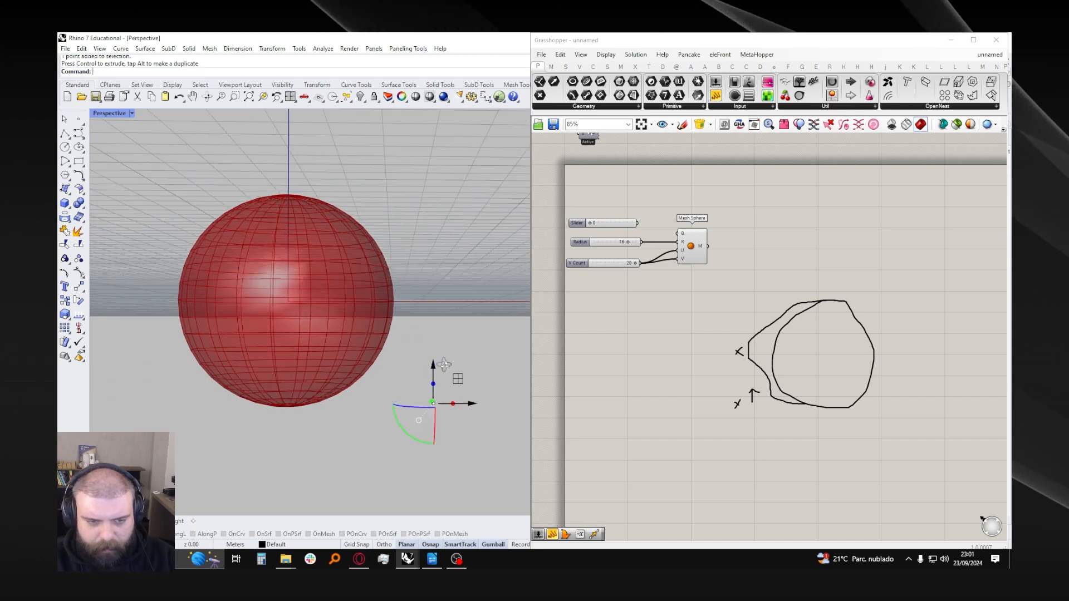
pyautogui.click(356, 340)
pyautogui.moveTo(313, 317); pyautogui.dragTo(318, 353, button='right')
pyautogui.moveTo(278, 393); pyautogui.dragTo(282, 357, button='right')
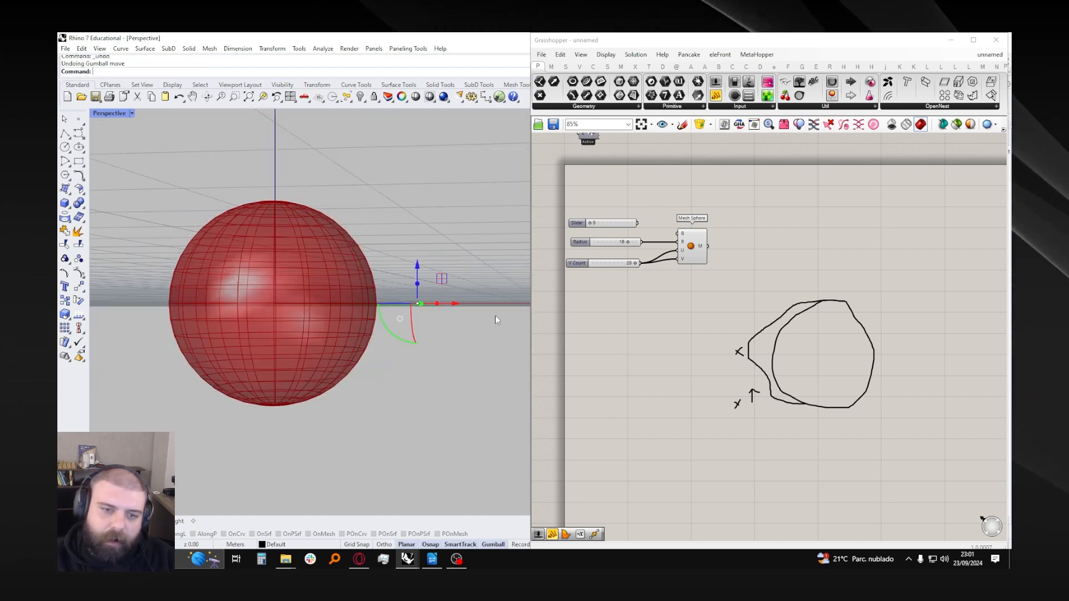
pyautogui.hotkey('ctrl', 'z')
# - Add a Move component and connect the Mesh Sphere's mesh output to its geometry input
pyautogui.moveTo(760, 249); pyautogui.dragTo(730, 316, button='right')
pyautogui.doubleClick(730, 316)
pyautogui.write('move')
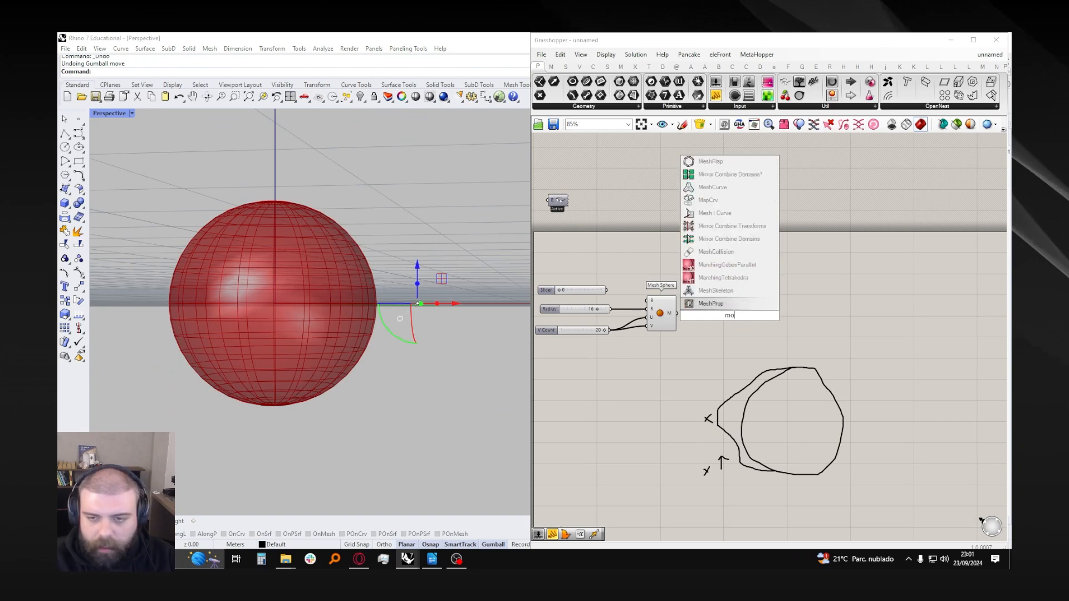
pyautogui.press('Return')
pyautogui.scroll(5, 669, 312)
pyautogui.moveTo(691, 309); pyautogui.dragTo(800, 320)
# - Add a Unit Z vector component and connect it to the Move component's translation input
pyautogui.doubleClick(713, 393)
pyautogui.write('z')
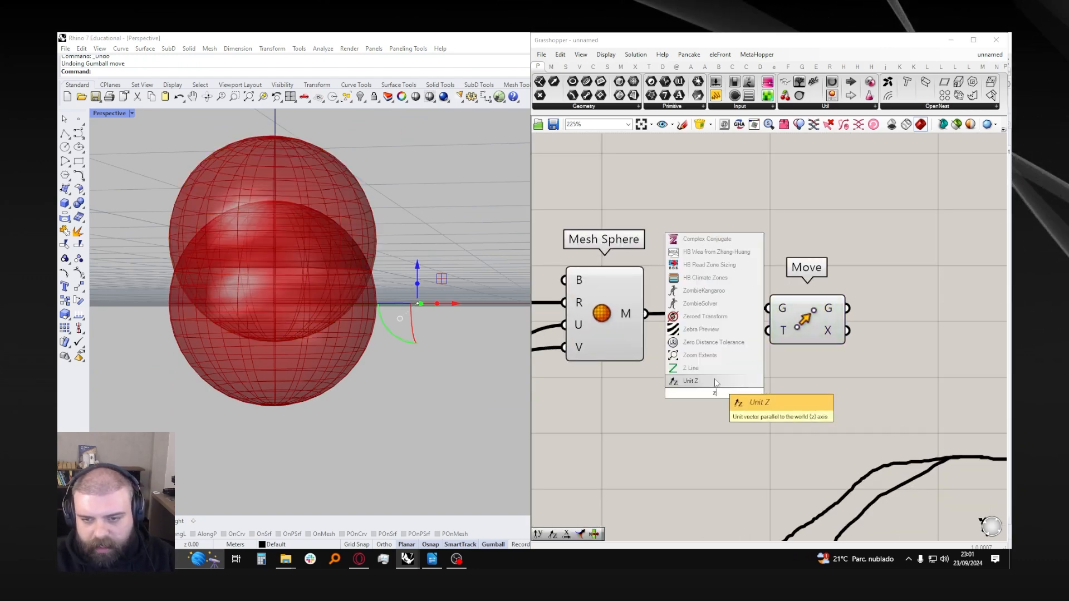
pyautogui.click(716, 382)
pyautogui.moveTo(754, 393); pyautogui.dragTo(768, 330)
# - Shift the Radius slider slightly to line up its output with the unconnected slider above it
pyautogui.scroll(-4, 836, 317)
pyautogui.scroll(4, 709, 313)
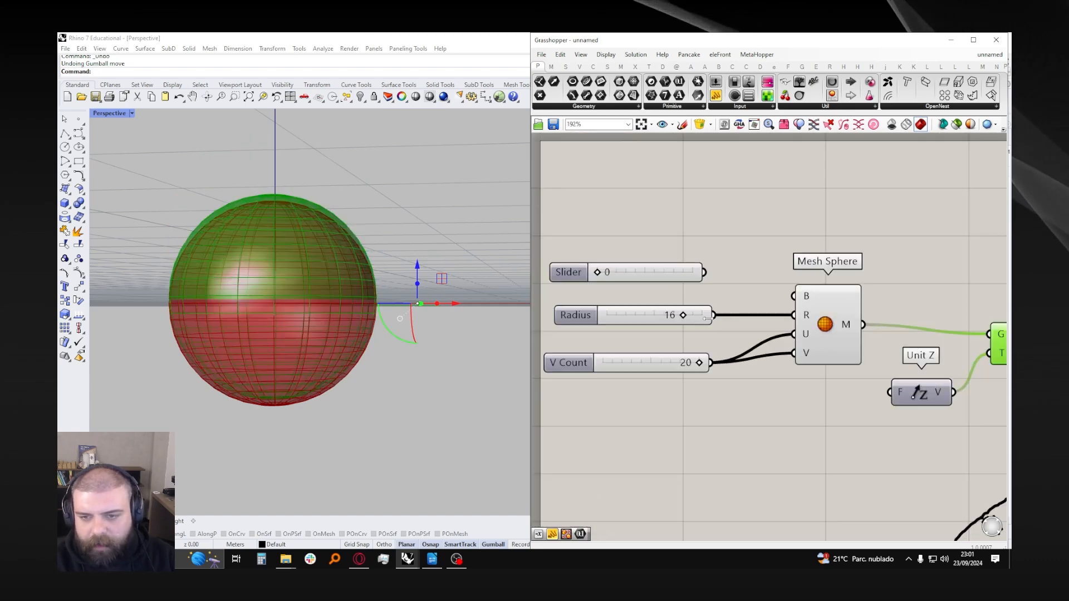
pyautogui.moveTo(706, 318); pyautogui.dragTo(700, 318)
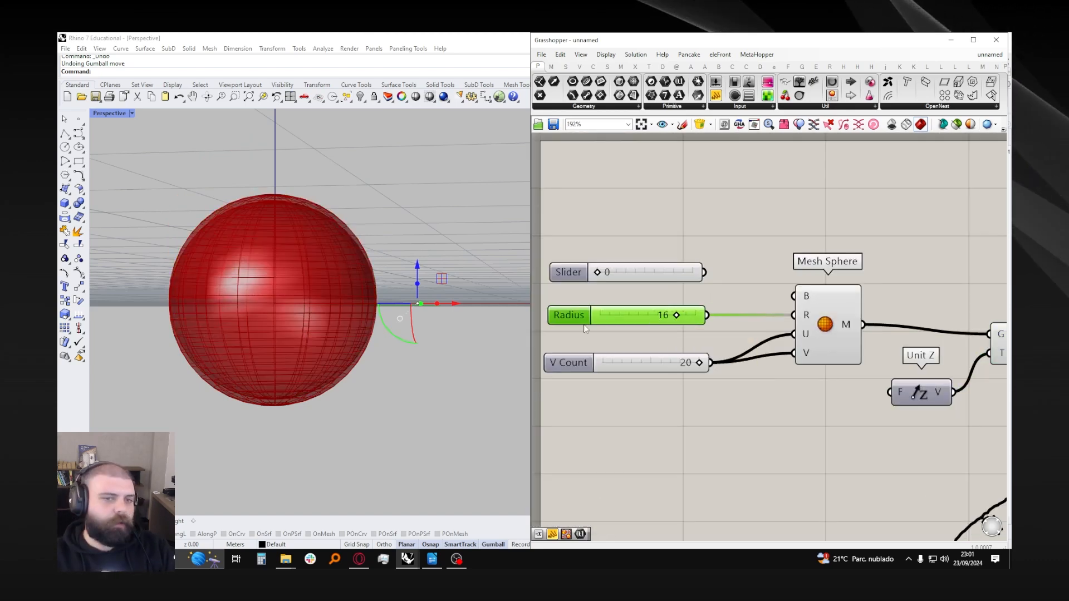
pyautogui.moveTo(319, 323); pyautogui.dragTo(333, 344, button='right')
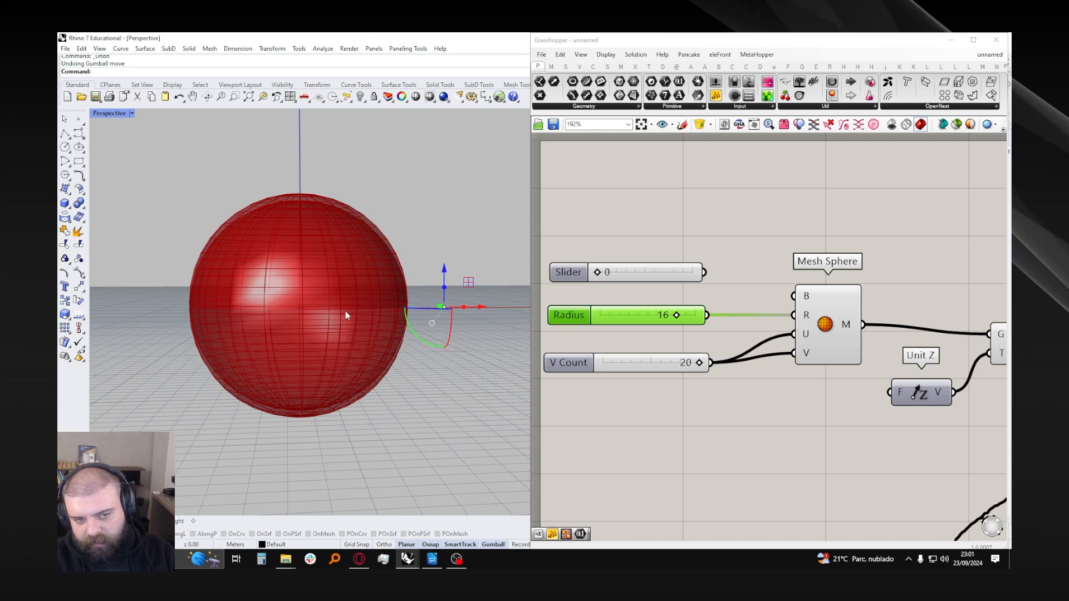
# - Connect the Radius slider to the factor input of the Unit Z component so it also drives the sphere's upward move
pyautogui.scroll(-3, 605, 295)
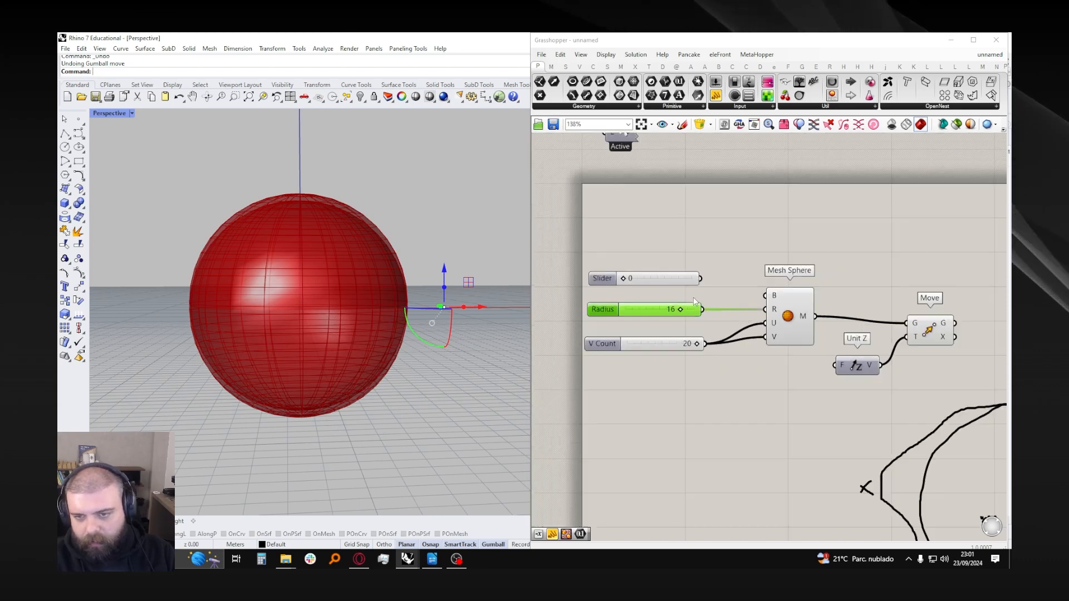
pyautogui.scroll(3, 605, 294)
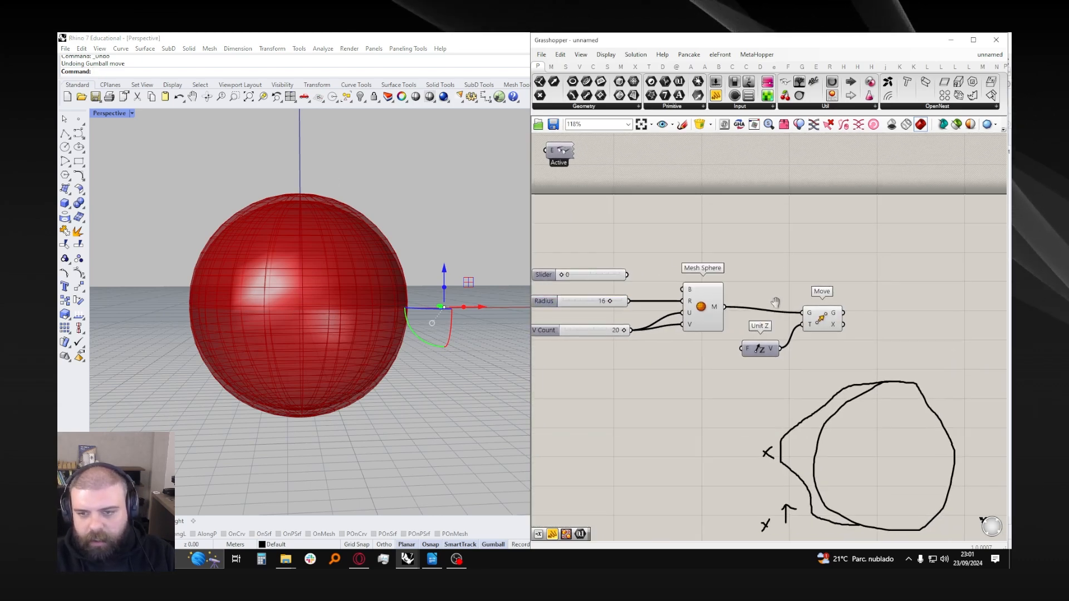
pyautogui.moveTo(614, 303); pyautogui.dragTo(772, 368)
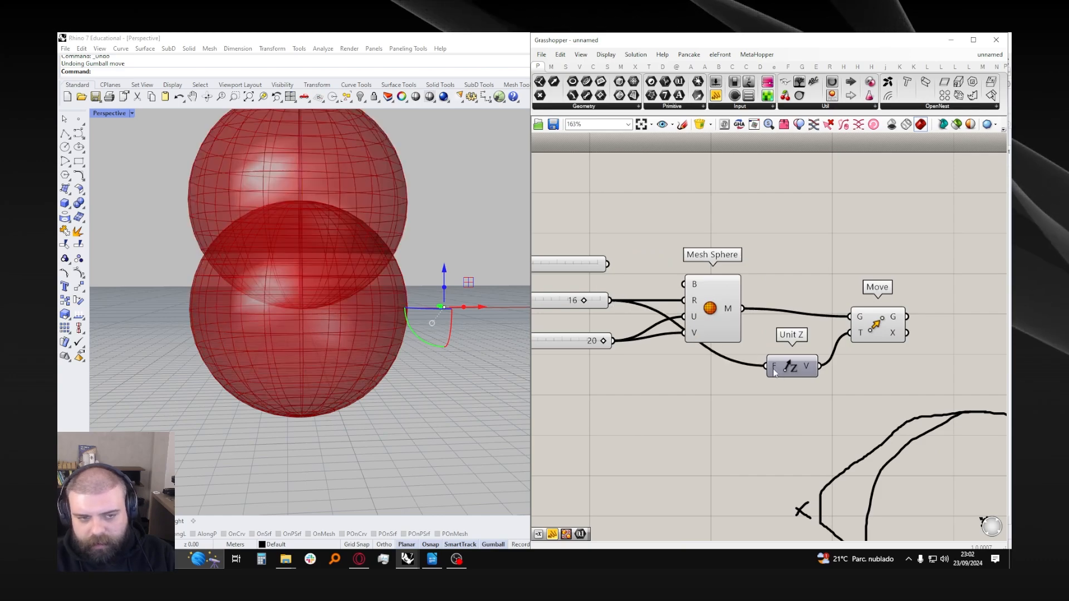
# - Turn off the preview of the original Mesh Sphere and nudge the Move component up in line with its mesh output
pyautogui.click(716, 308)
pyautogui.moveTo(676, 407); pyautogui.dragTo(748, 243)
pyautogui.middleClick(718, 214)
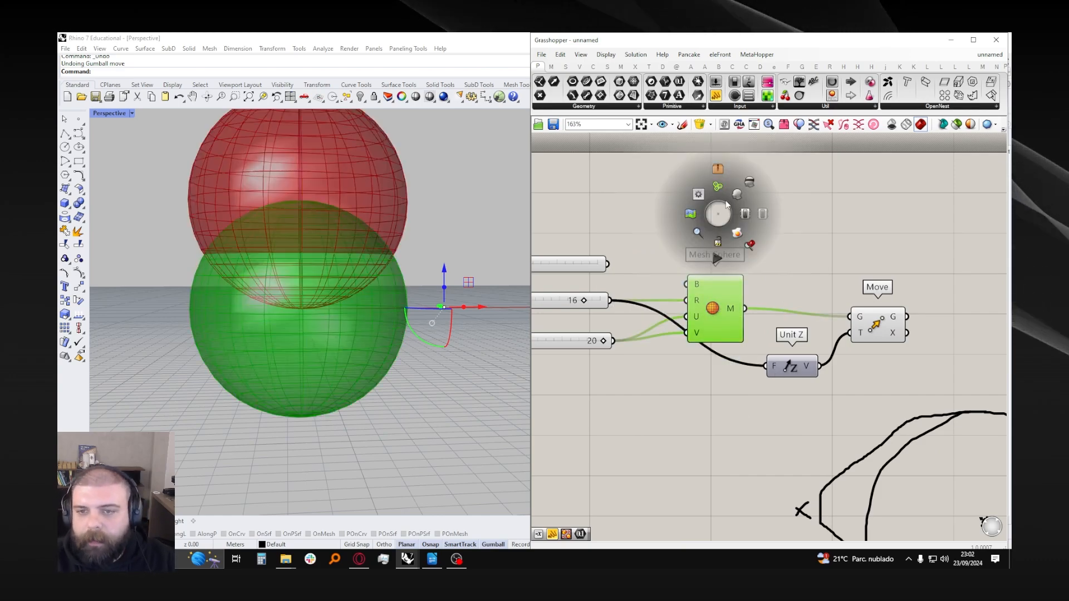
pyautogui.click(749, 184)
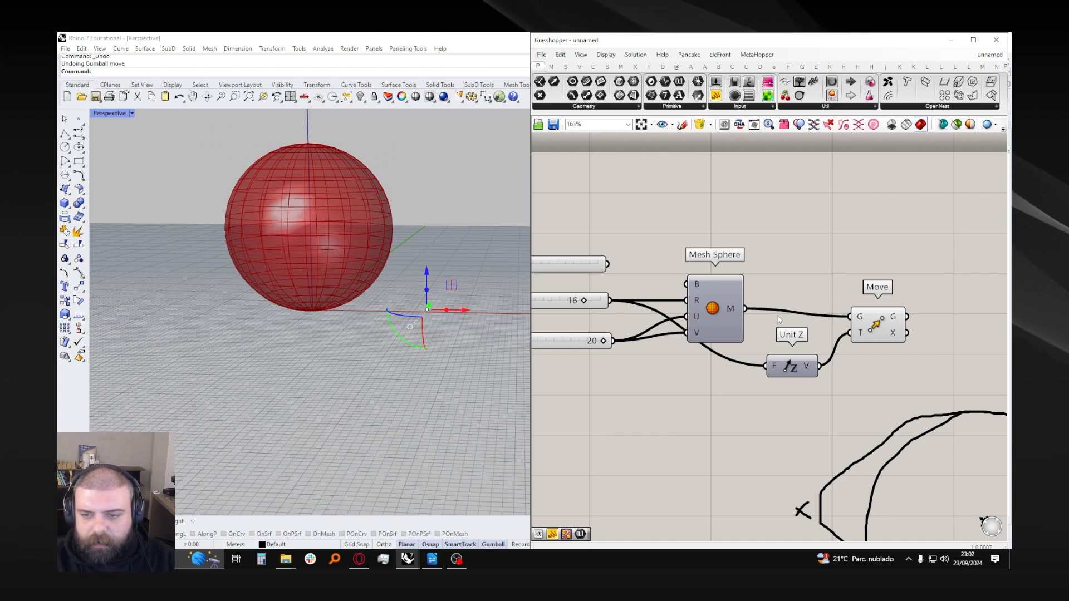
pyautogui.click(867, 322)
pyautogui.moveTo(867, 321); pyautogui.dragTo(867, 313)
# - Select the point beside the sphere and move it slightly towards the sphere along the X axis
pyautogui.scroll(-2, 360, 246)
pyautogui.moveTo(362, 269)
pyautogui.mouseDown(button='right')
pyautogui.moveTo(360, 246)
pyautogui.moveTo(369, 278)
pyautogui.mouseUp(button='right')
pyautogui.scroll(-2, 386, 229)
pyautogui.scroll(6, 385, 226)
pyautogui.moveTo(429, 321); pyautogui.dragTo(460, 440)
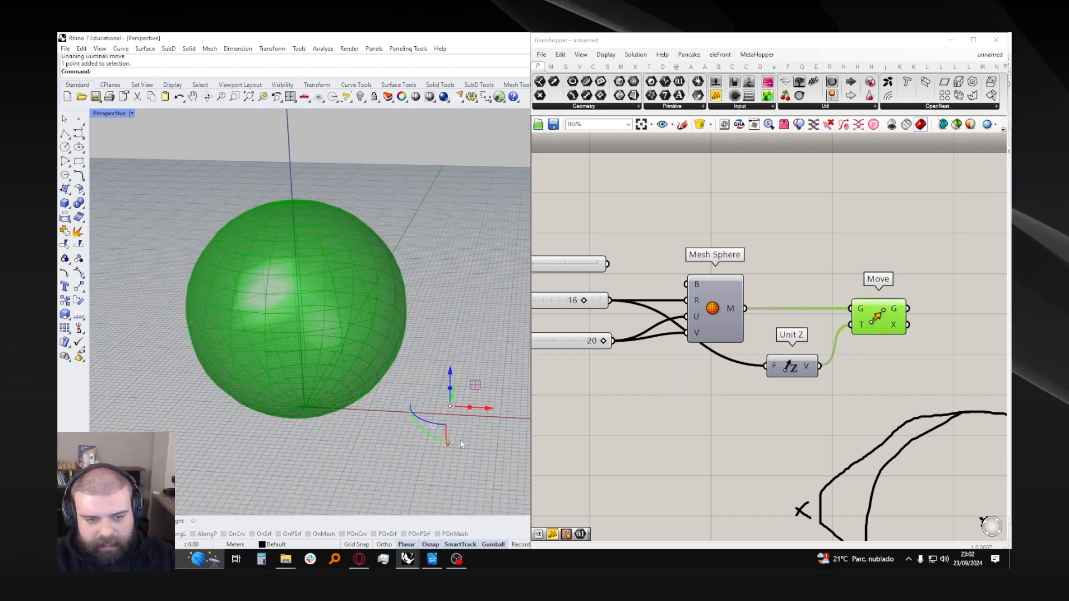
pyautogui.moveTo(342, 426); pyautogui.dragTo(333, 383, button='right')
pyautogui.moveTo(495, 372); pyautogui.dragTo(477, 371)
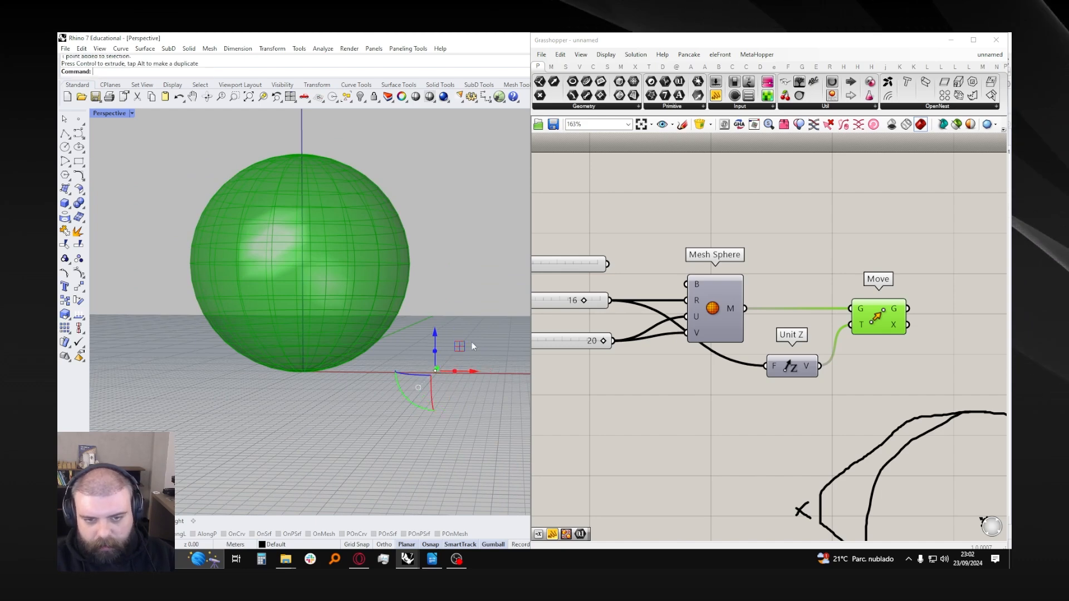
pyautogui.click(472, 347)
# - Add a Point parameter above the Move component and set it to reference the single point beside the sphere
pyautogui.scroll(-3, 689, 301)
pyautogui.moveTo(802, 263); pyautogui.dragTo(778, 273, button='right')
pyautogui.doubleClick(778, 274)
pyautogui.write('point')
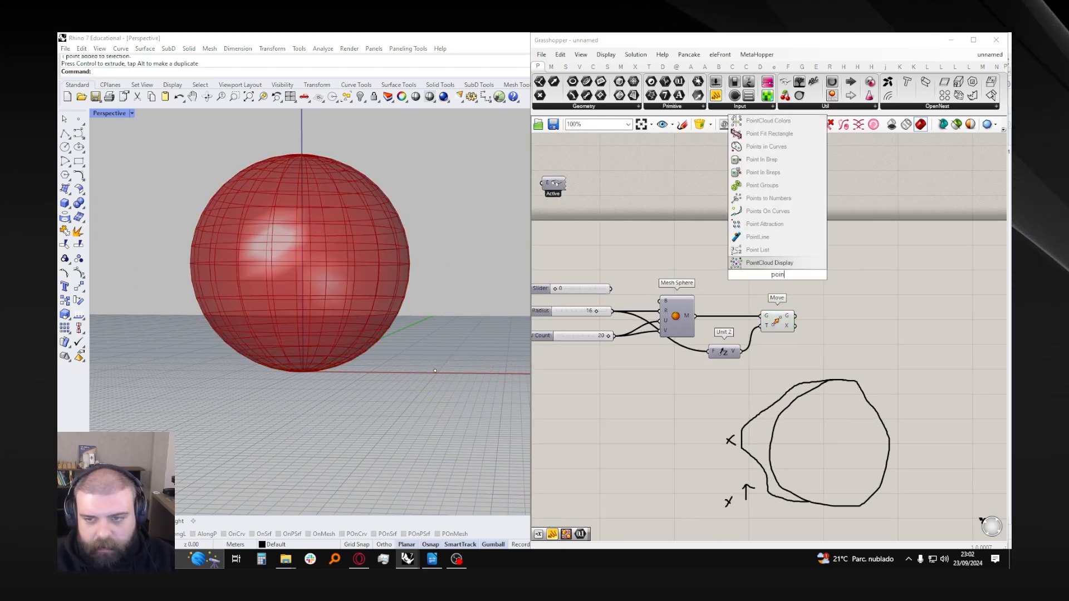
pyautogui.click(780, 264)
pyautogui.rightClick(781, 280)
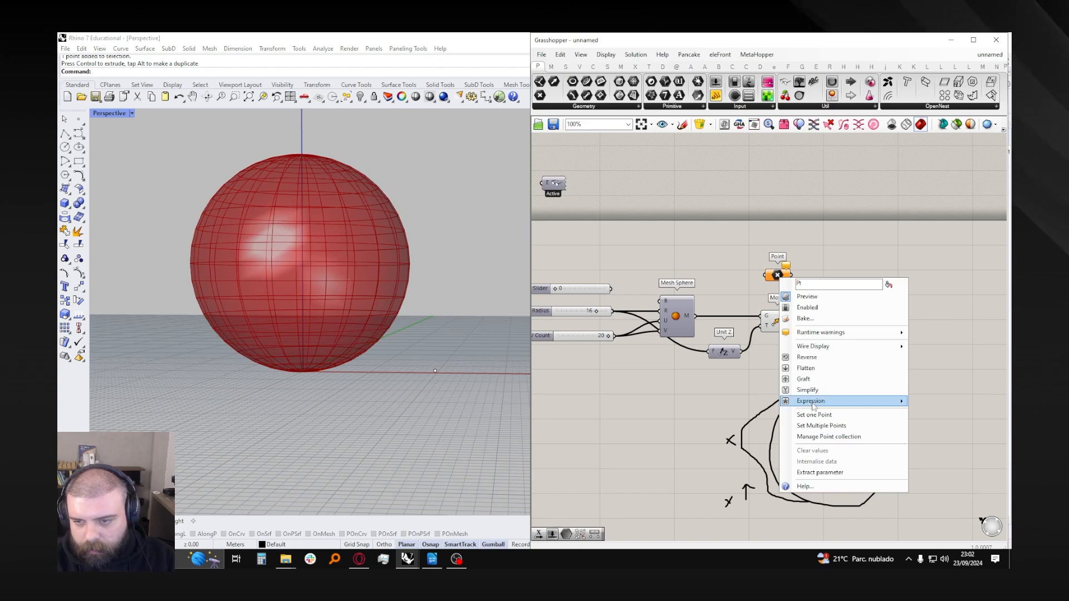
pyautogui.click(819, 401)
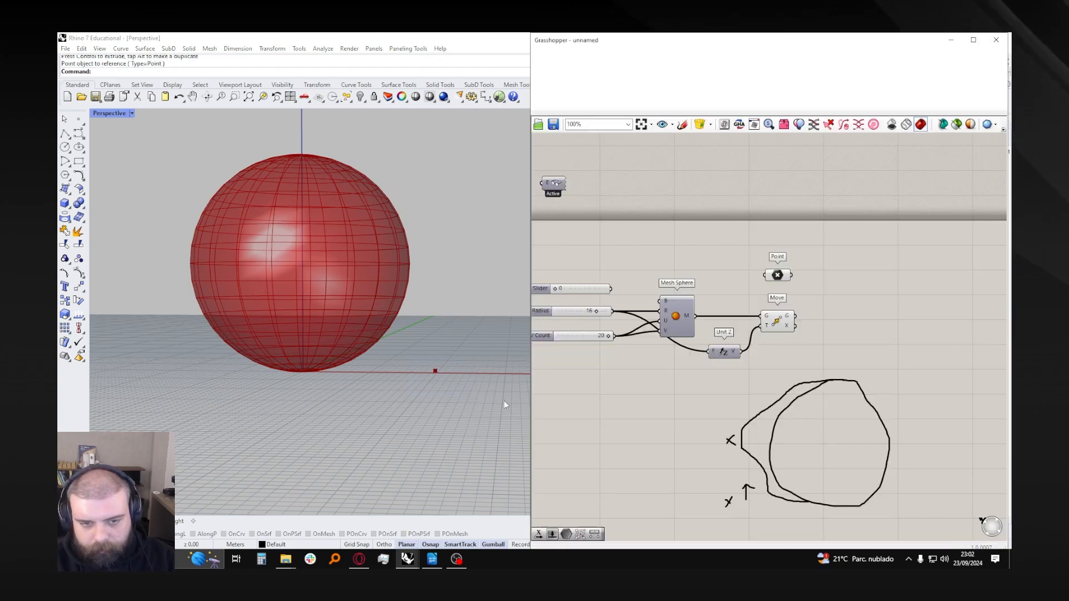
pyautogui.click(435, 371)
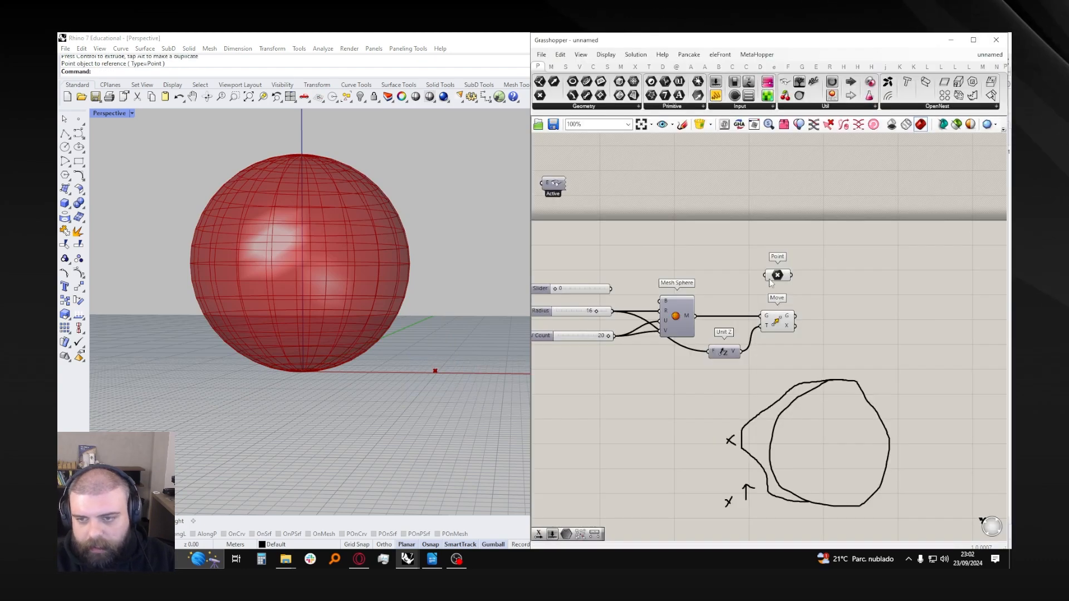
# - Add a second Move component beside the Point parameter
pyautogui.moveTo(441, 305); pyautogui.dragTo(453, 301, button='right')
pyautogui.scroll(-2, 554, 374)
pyautogui.moveTo(519, 280); pyautogui.dragTo(524, 287, button='right')
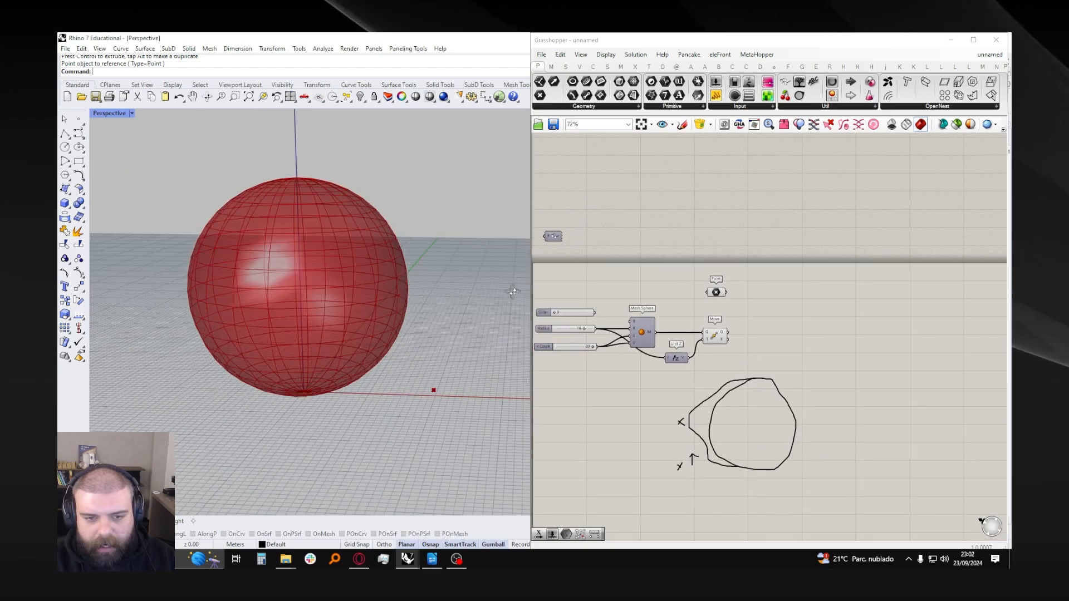
pyautogui.scroll(3, 779, 295)
pyautogui.doubleClick(779, 295)
pyautogui.write('move')
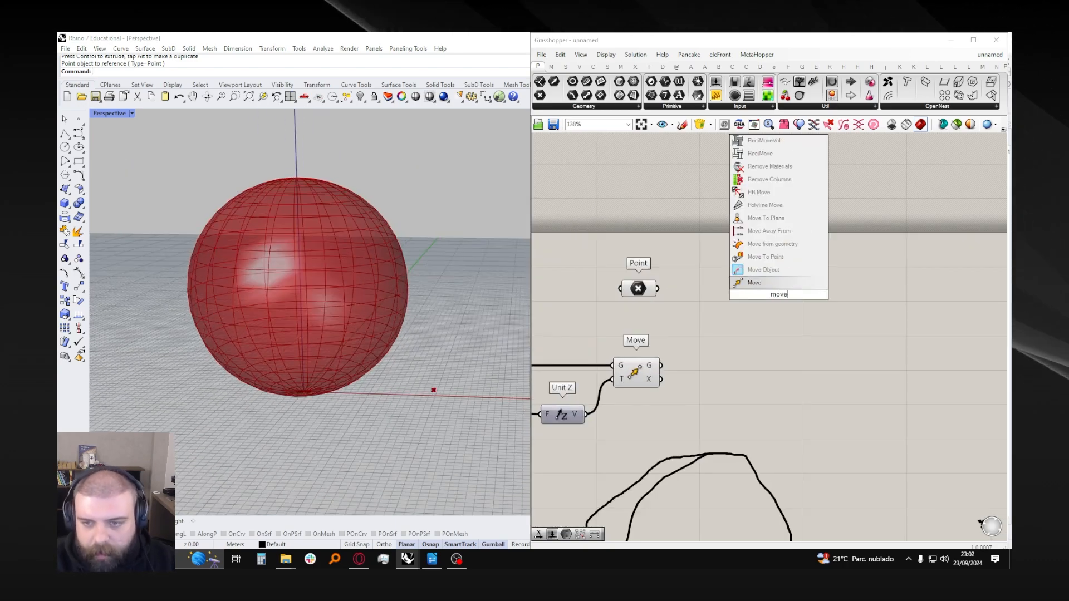
pyautogui.click(754, 231)
# - Add a Unit Z vector for the new Move's translation, connect the Point to its geometry input, and align the Point with it
pyautogui.doubleClick(694, 322)
pyautogui.write('z')
pyautogui.click(698, 311)
pyautogui.moveTo(750, 307); pyautogui.dragTo(753, 305)
pyautogui.moveTo(780, 334); pyautogui.dragTo(641, 284)
pyautogui.moveTo(640, 286); pyautogui.dragTo(641, 269)
# - Add a 0 to 50 number slider, connect it to the factor of the point's Unit Z, and set it to 33
pyautogui.doubleClick(630, 307)
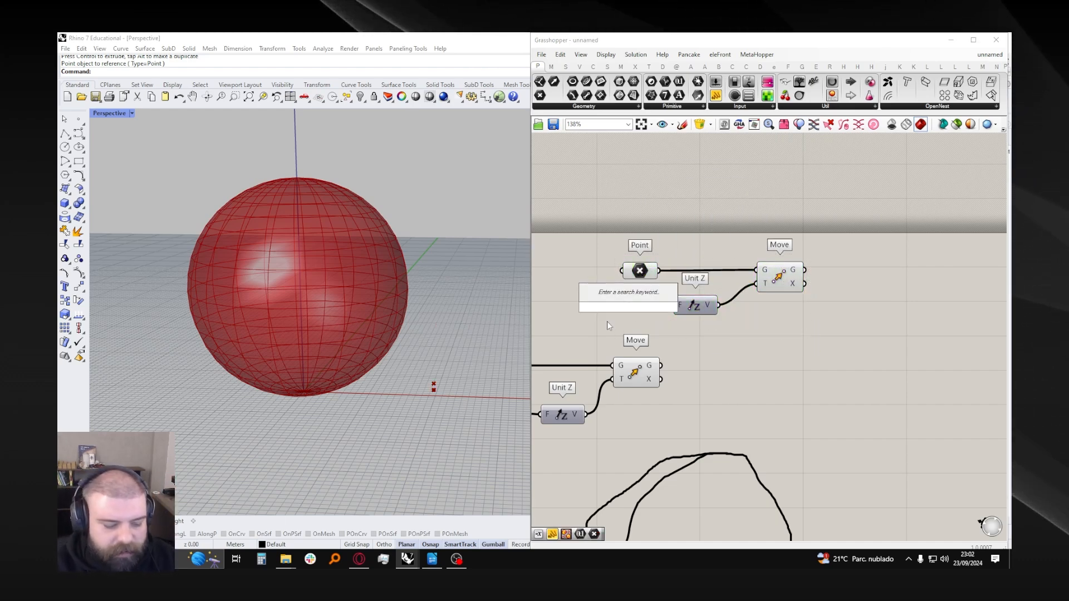
pyautogui.write('0<50')
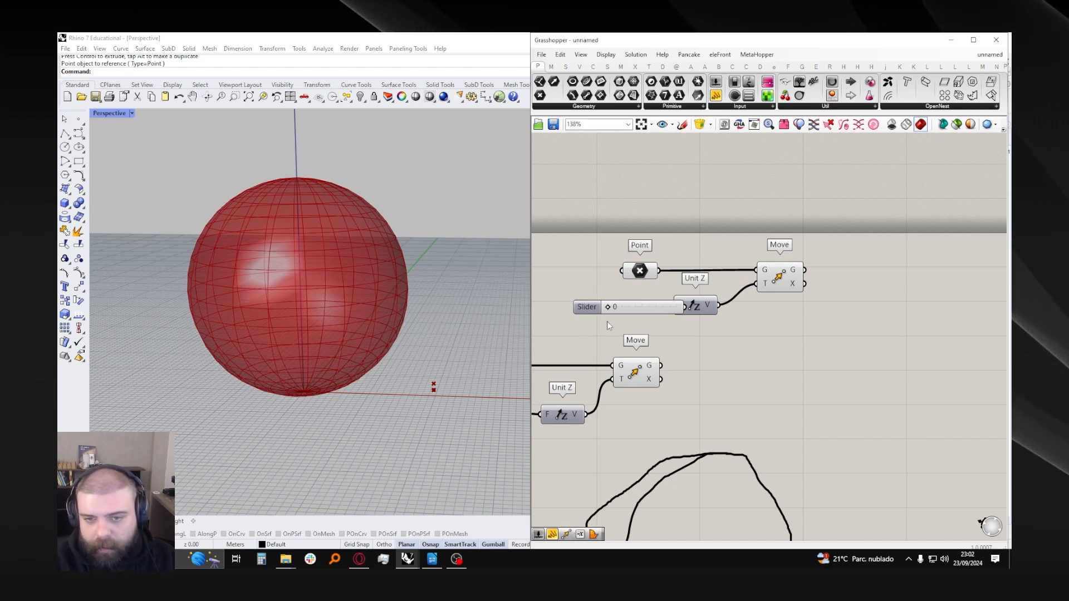
pyautogui.press('Return')
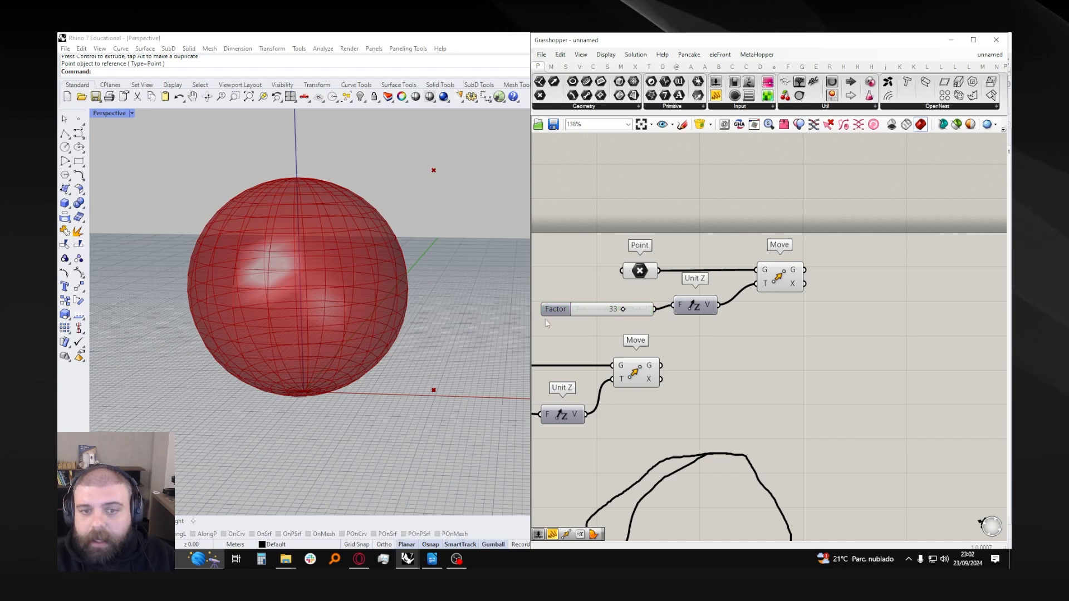
# - Turn off the preview of the Point parameter and its Factor slider and Unit Z, leaving the moved point displayed
pyautogui.scroll(-2, 726, 322)
pyautogui.moveTo(735, 323); pyautogui.dragTo(632, 252)
pyautogui.middleClick(644, 234)
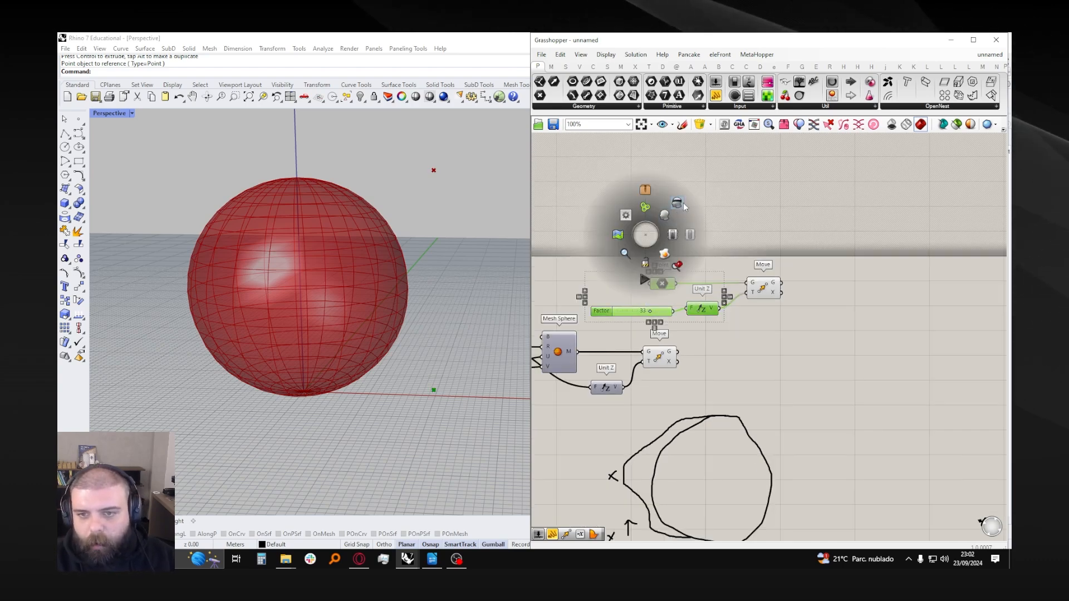
pyautogui.click(680, 206)
pyautogui.click(689, 253)
pyautogui.scroll(-3, 690, 285)
pyautogui.scroll(3, 676, 412)
pyautogui.click(740, 442)
pyautogui.moveTo(807, 480); pyautogui.dragTo(594, 349)
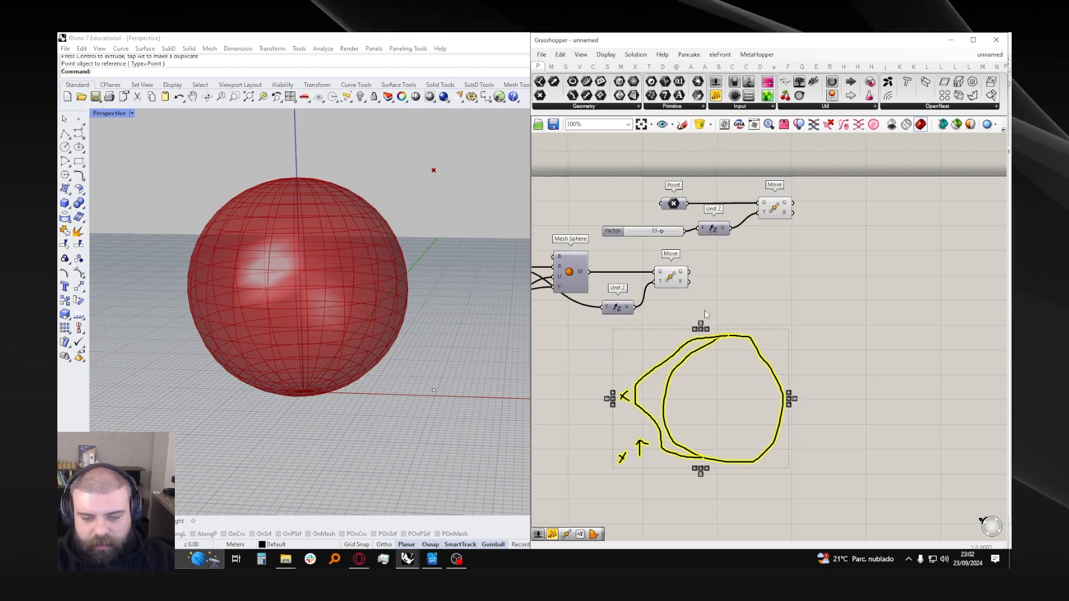
pyautogui.click(662, 326)
# - Set the point's Factor slider to 20 and shift the sphere's Move component farther from its Unit Z
pyautogui.scroll(-2, 675, 268)
pyautogui.scroll(4, 644, 228)
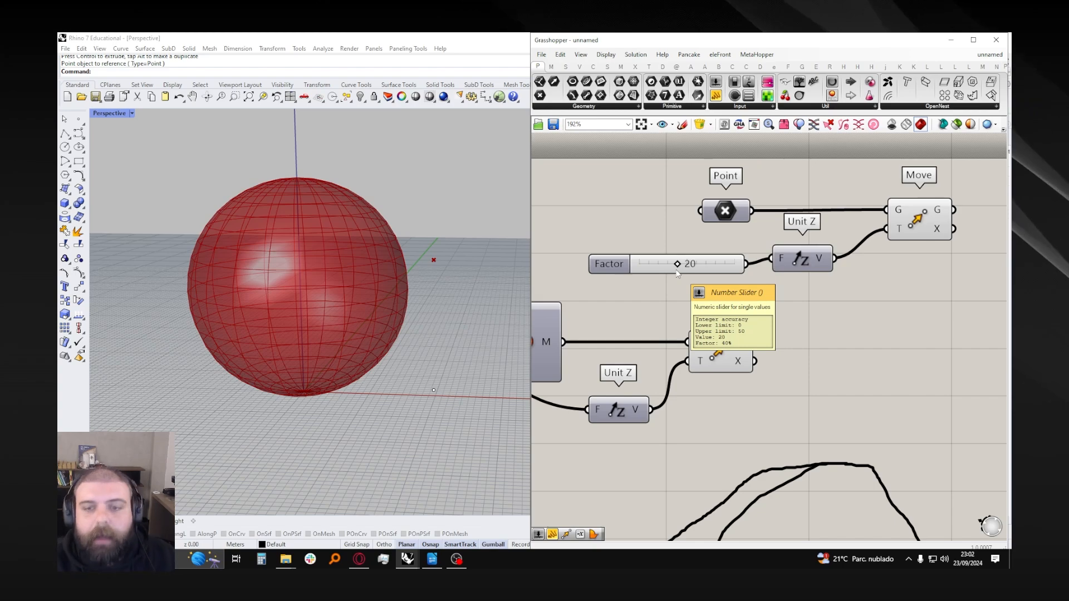
pyautogui.click(677, 271)
pyautogui.scroll(-2, 568, 304)
pyautogui.moveTo(662, 334); pyautogui.dragTo(707, 334)
pyautogui.click(657, 306)
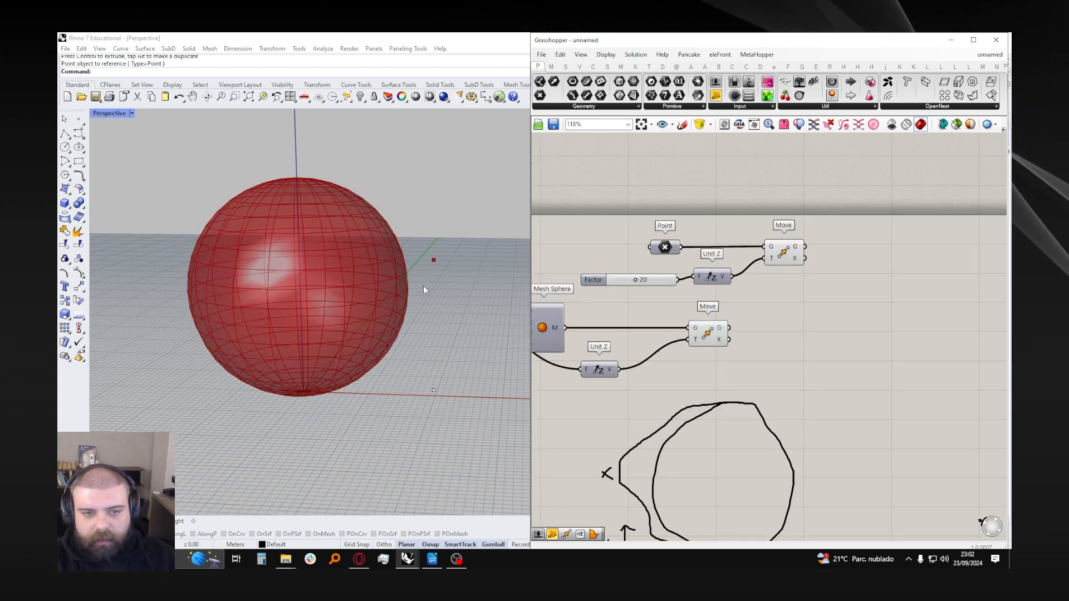
pyautogui.moveTo(425, 290); pyautogui.dragTo(450, 274, button='right')
pyautogui.scroll(5, 450, 274)
pyautogui.scroll(1, 384, 266)
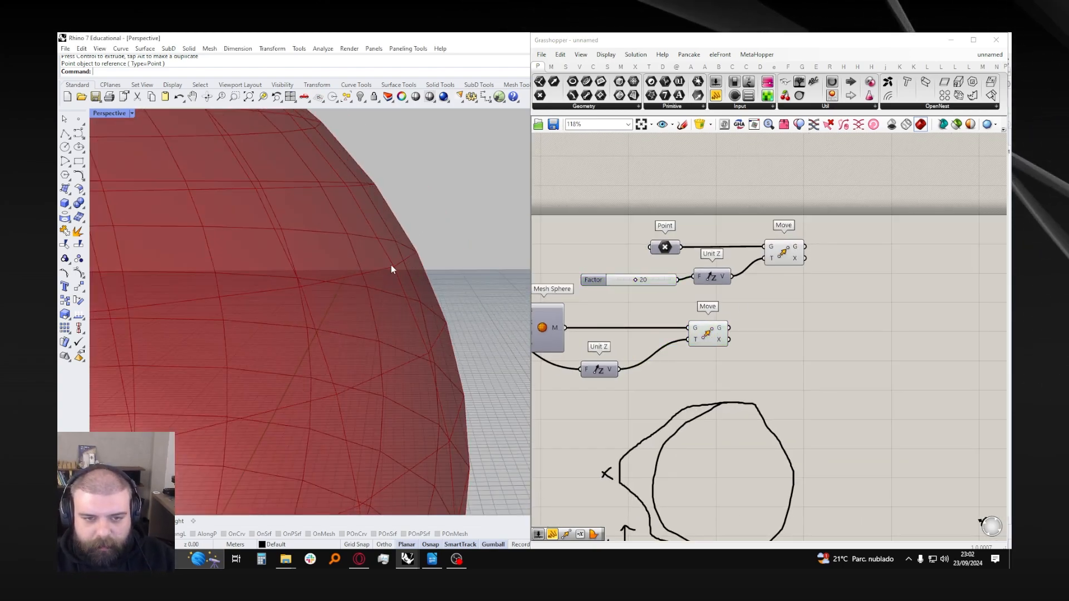
pyautogui.scroll(-5, 382, 356)
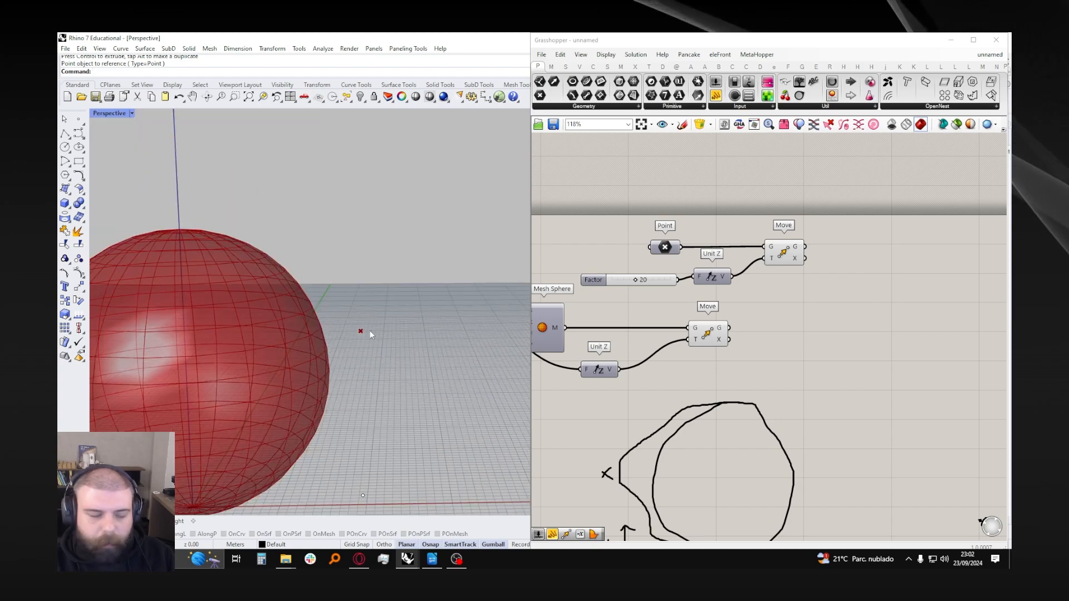
# - Add a Deconstruct Mesh component and connect the moved sphere's geometry output to its mesh input
pyautogui.moveTo(727, 308); pyautogui.dragTo(689, 309, button='right')
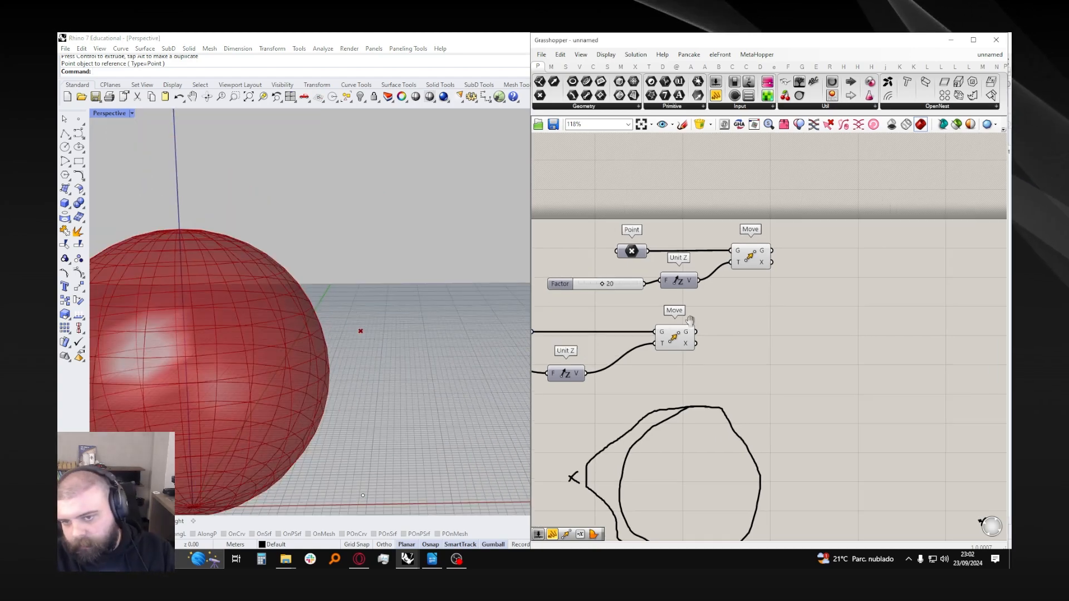
pyautogui.moveTo(776, 329); pyautogui.dragTo(752, 334, button='right')
pyautogui.doubleClick(749, 334)
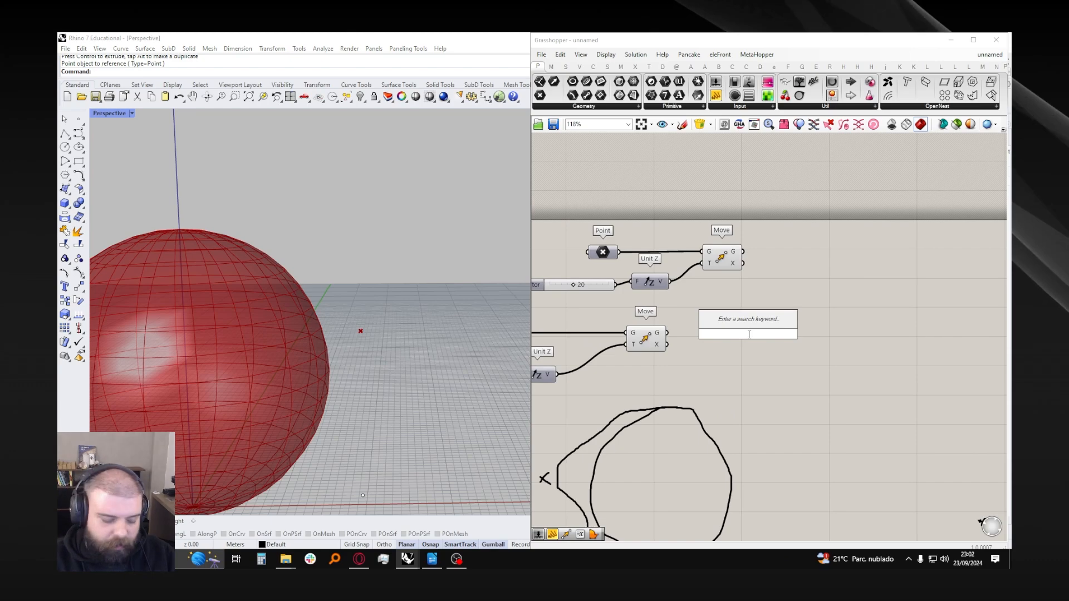
pyautogui.write('deconstruct mesh')
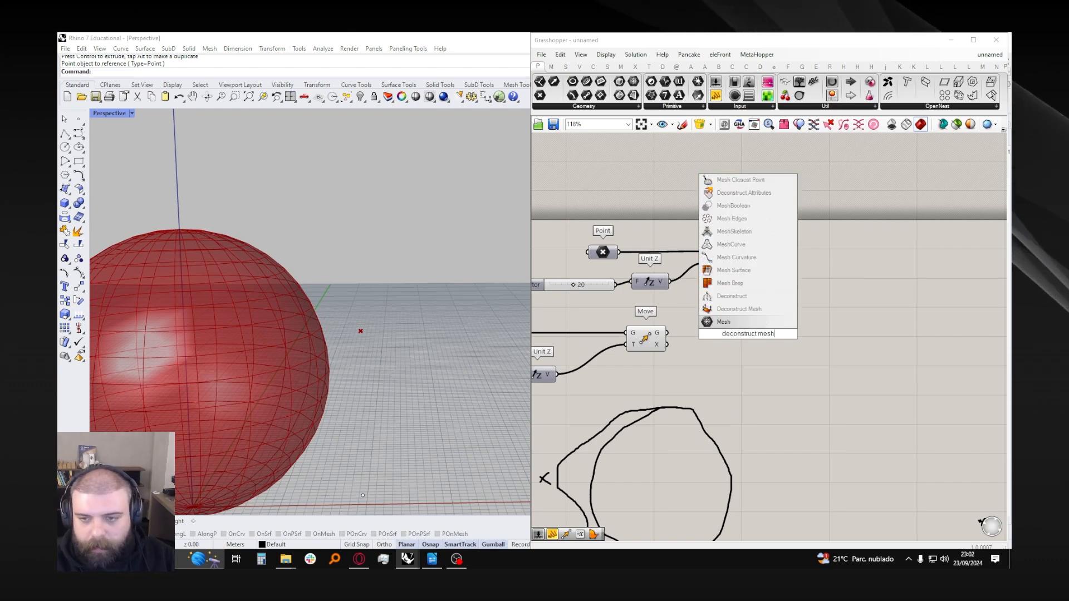
pyautogui.press('Return')
pyautogui.scroll(3, 613, 332)
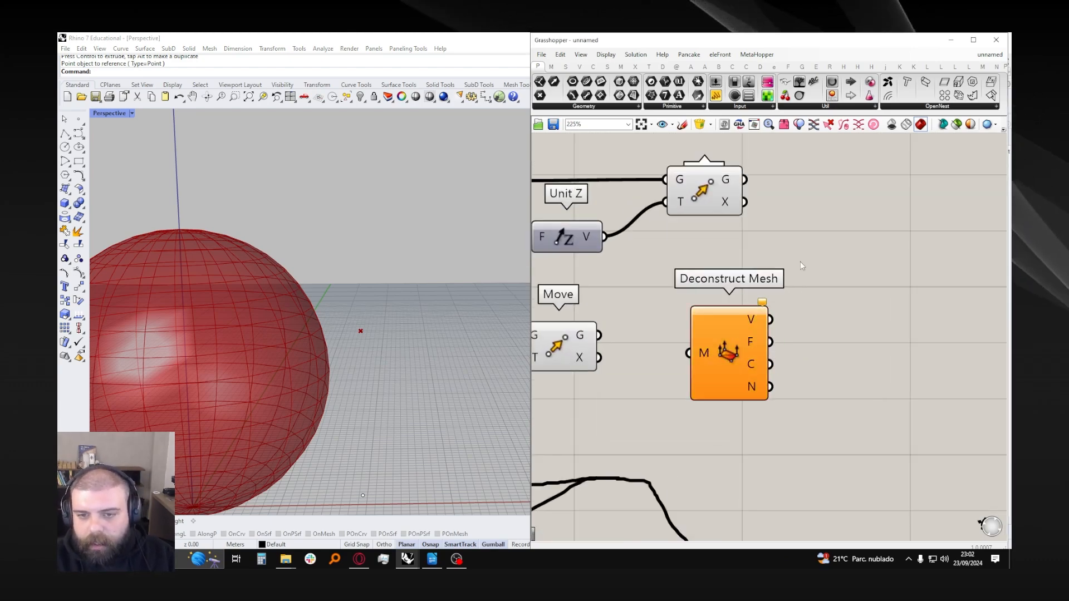
pyautogui.scroll(-2, 612, 332)
pyautogui.moveTo(671, 333); pyautogui.dragTo(695, 338)
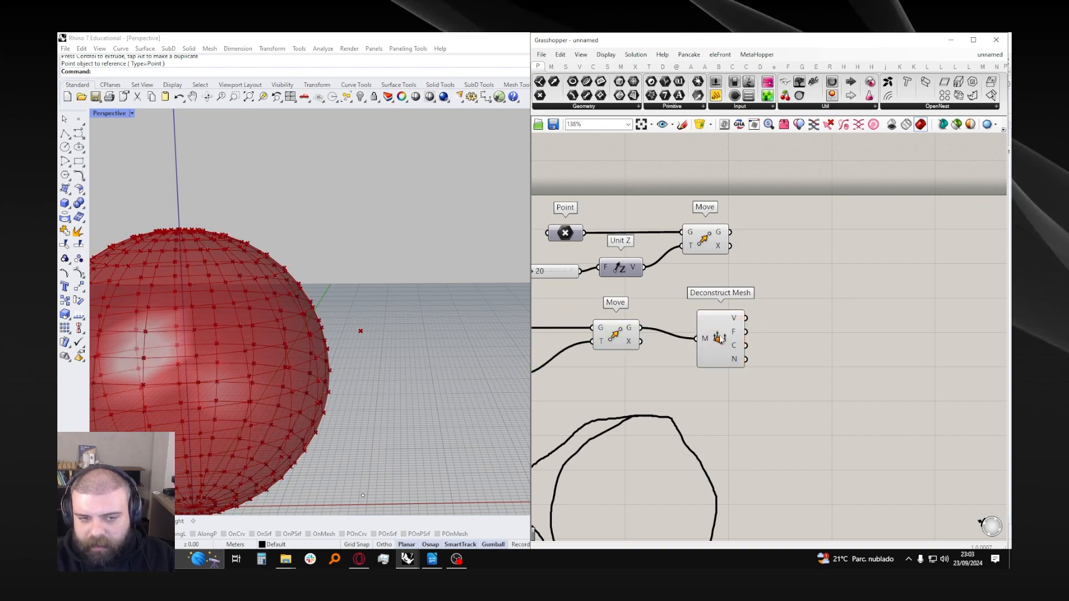
# - Examine the faces, colours and normals outputs of the Deconstruct Mesh component
pyautogui.scroll(3, 751, 324)
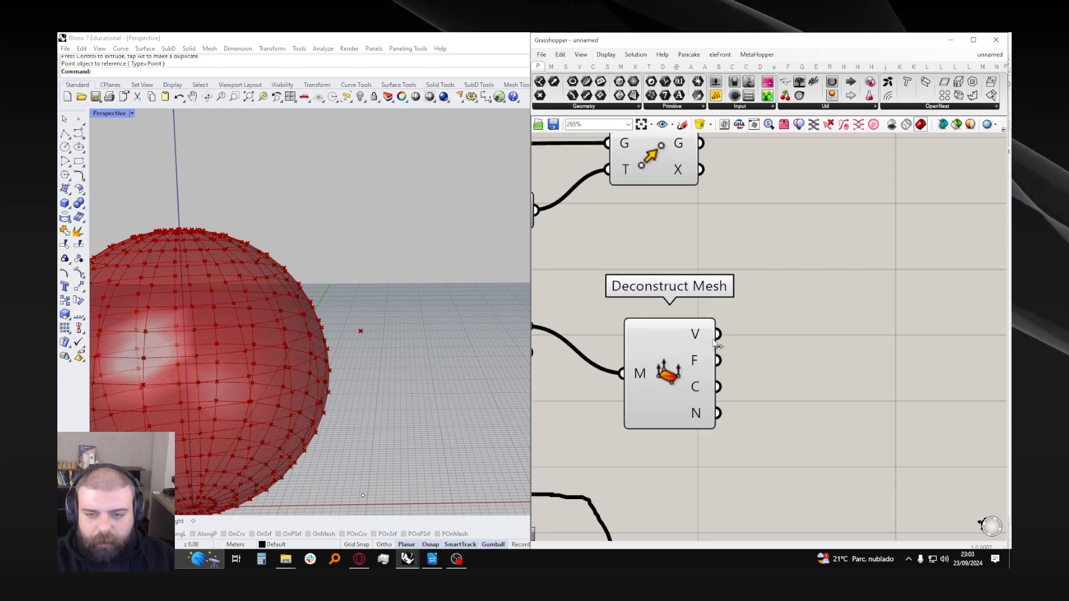
pyautogui.moveTo(700, 365)
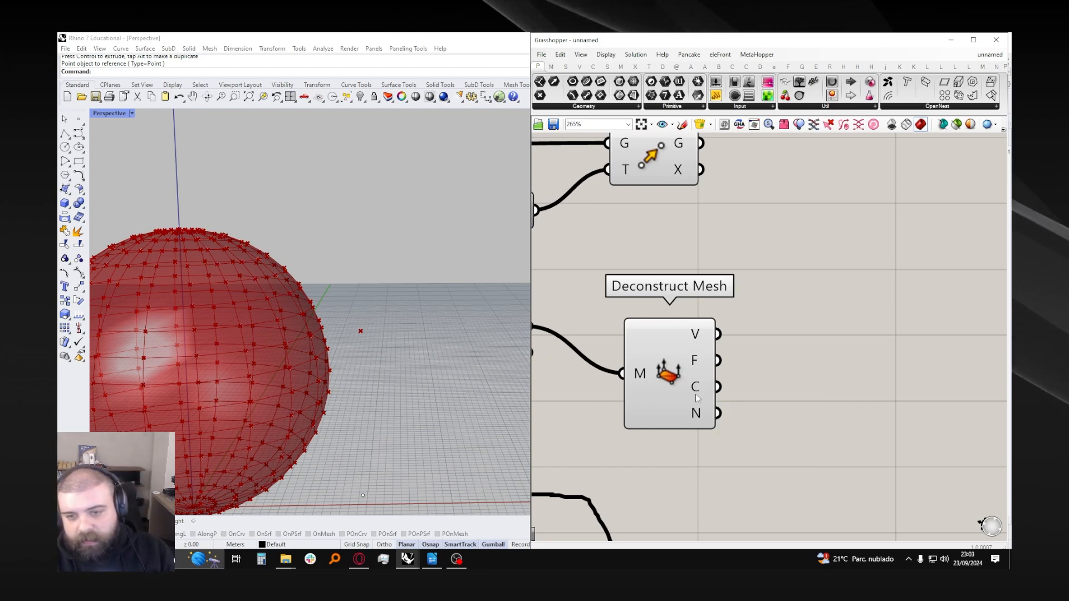
pyautogui.moveTo(696, 393)
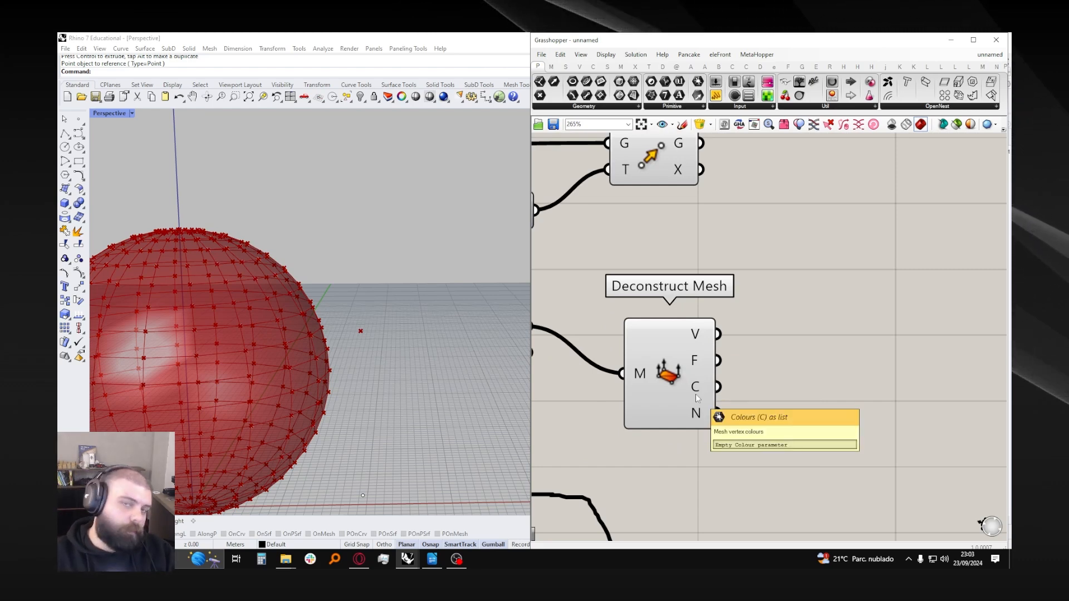
pyautogui.moveTo(701, 412)
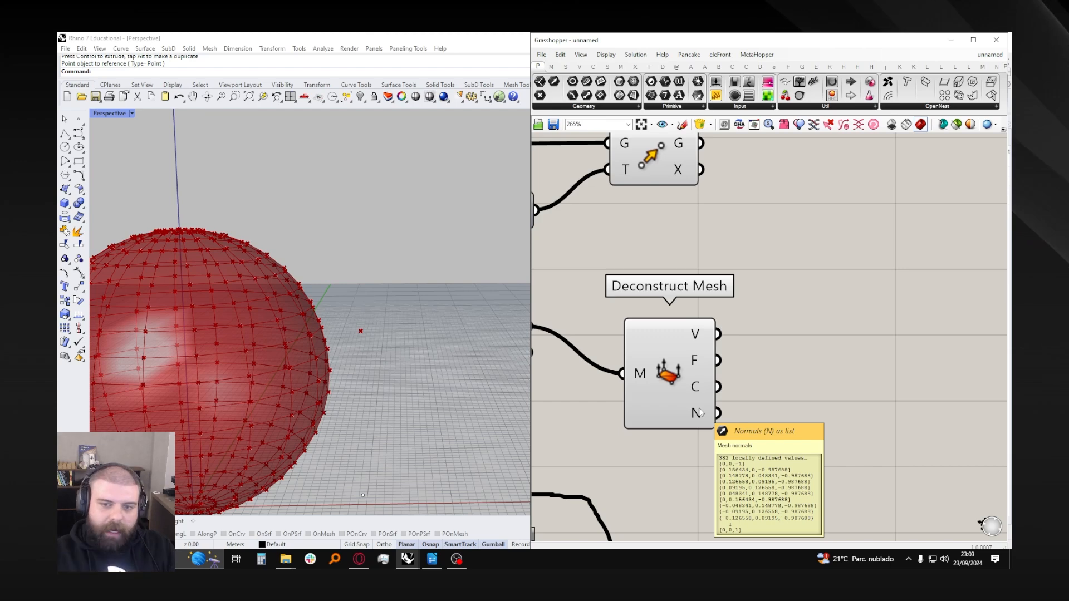
pyautogui.scroll(-4, 662, 341)
pyautogui.scroll(3, 661, 340)
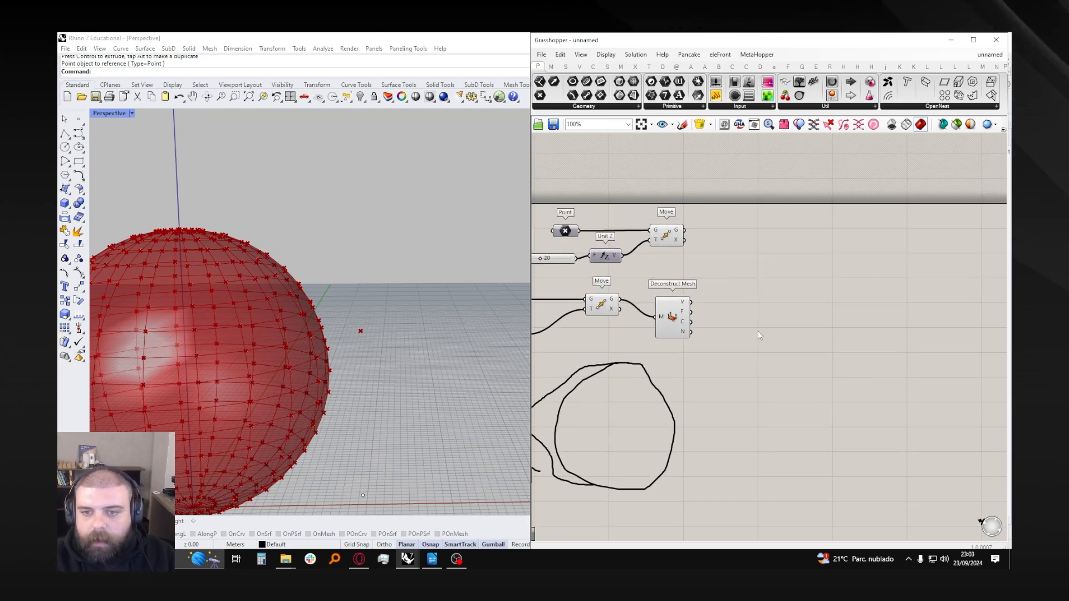
# - Tighten the spacing between the sphere's Move and Deconstruct Mesh, and add a Distance component beyond the point's Move
pyautogui.moveTo(634, 345); pyautogui.dragTo(623, 346)
pyautogui.moveTo(646, 224); pyautogui.dragTo(704, 238, button='right')
pyautogui.doubleClick(745, 283)
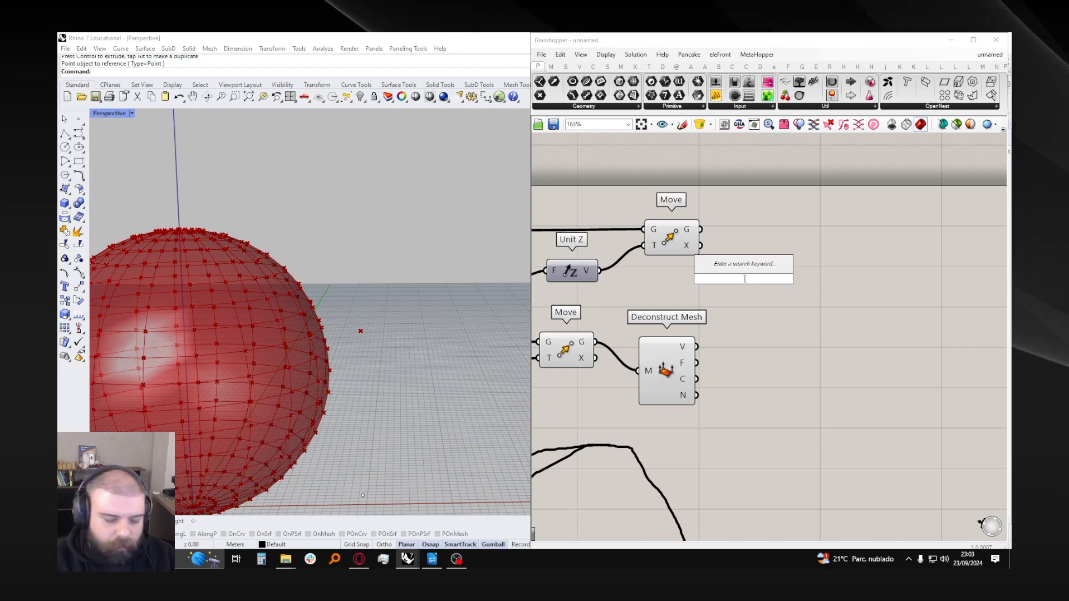
pyautogui.write('distabce')
pyautogui.press('Return')
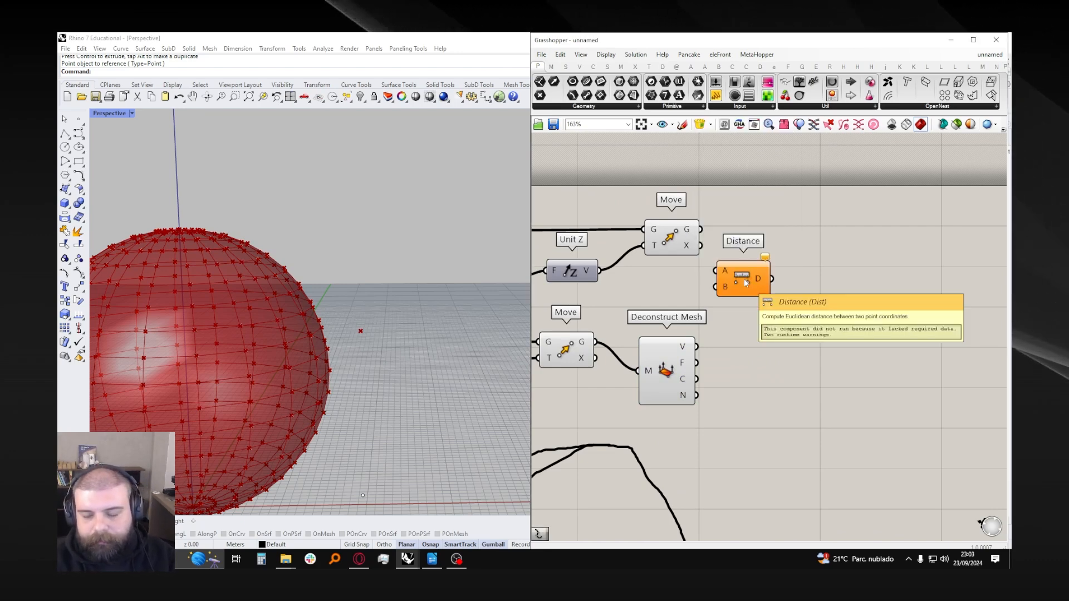
pyautogui.moveTo(759, 242); pyautogui.dragTo(743, 255, button='right')
pyautogui.click(669, 357)
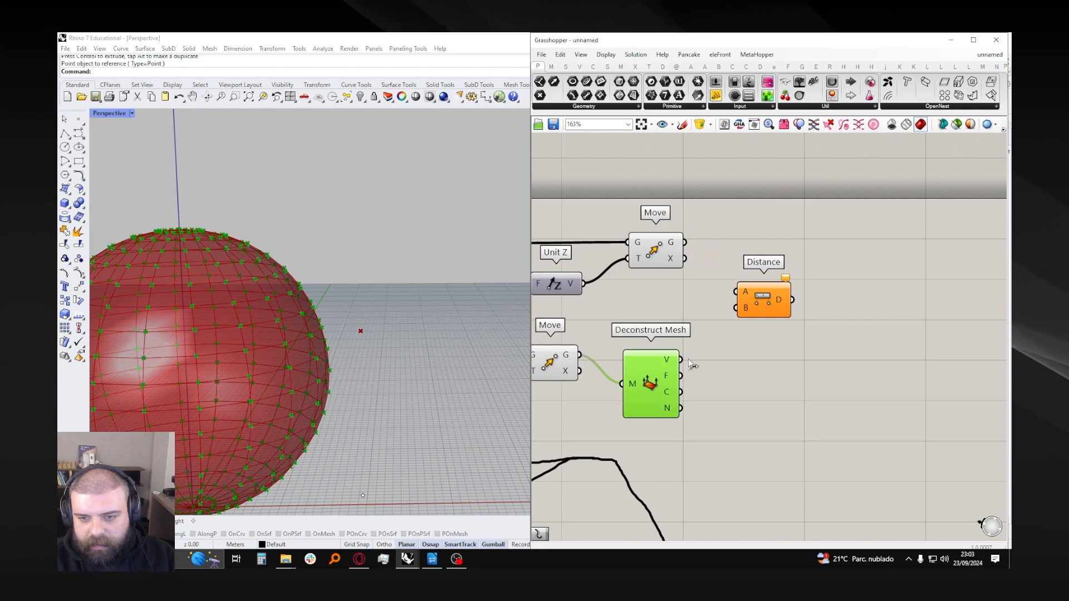
# - Connect the Deconstruct Mesh vertices to the Distance component's A input and the point's moved geometry to its B input
pyautogui.moveTo(736, 329); pyautogui.dragTo(737, 309)
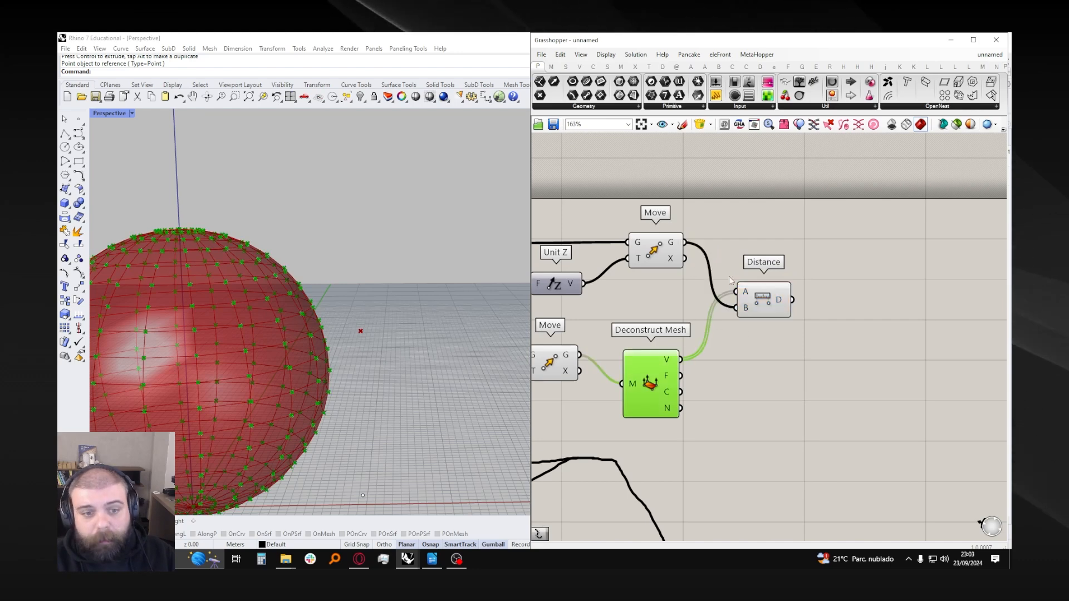
pyautogui.click(656, 250)
pyautogui.click(746, 237)
pyautogui.moveTo(800, 294); pyautogui.dragTo(732, 294, button='right')
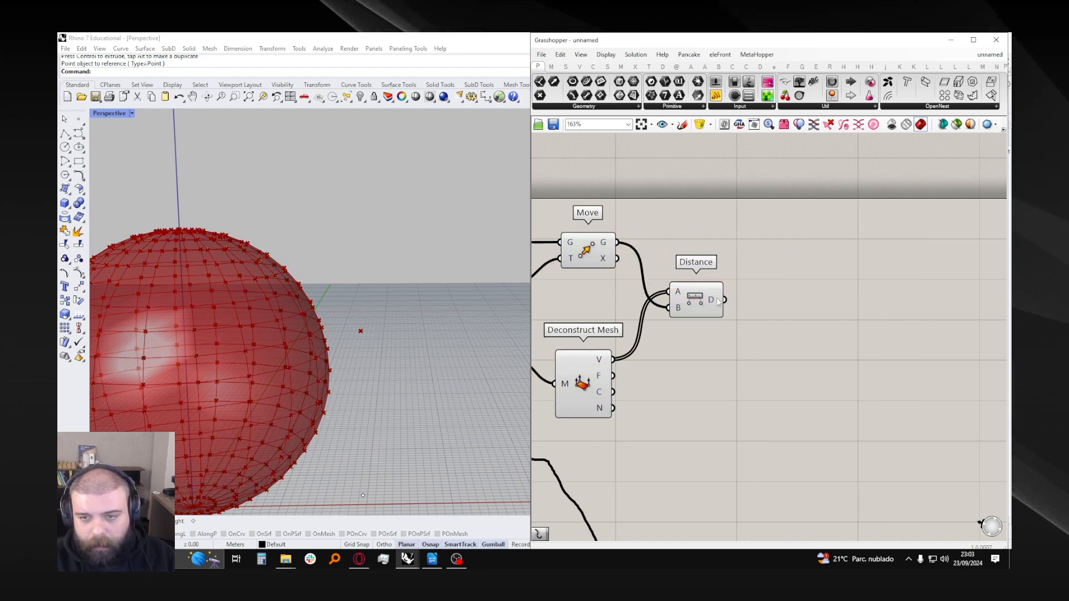
# - Reposition the Distance component so it sits roughly level with the point's Move component
pyautogui.moveTo(707, 309); pyautogui.dragTo(717, 290)
pyautogui.click(738, 318)
pyautogui.moveTo(747, 321); pyautogui.dragTo(768, 317, button='right')
pyautogui.moveTo(731, 284); pyautogui.dragTo(735, 244)
pyautogui.click(603, 300)
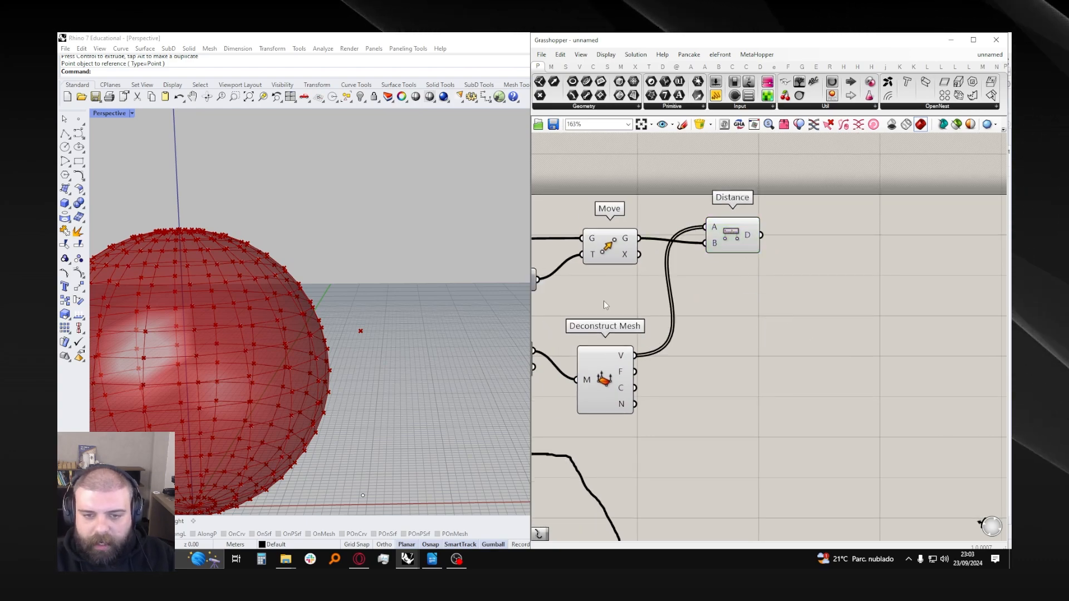
# - Shift the Deconstruct Mesh component upward, closer beneath the point's Move component
pyautogui.click(604, 390)
pyautogui.scroll(-5, 412, 317)
pyautogui.scroll(4, 374, 325)
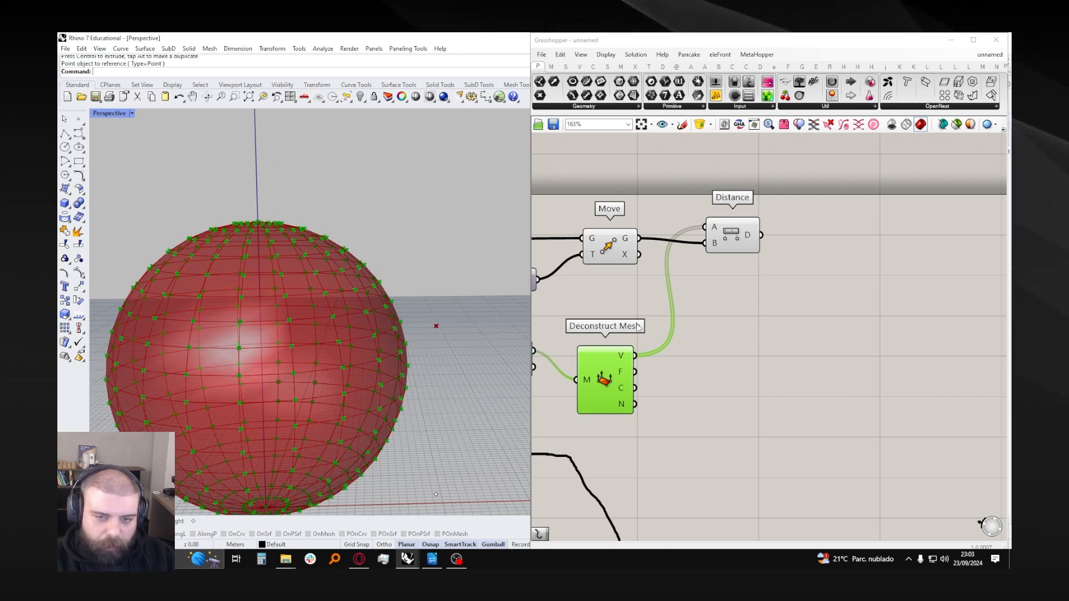
pyautogui.scroll(-3, 728, 343)
pyautogui.scroll(3, 728, 343)
pyautogui.moveTo(621, 338); pyautogui.dragTo(621, 317)
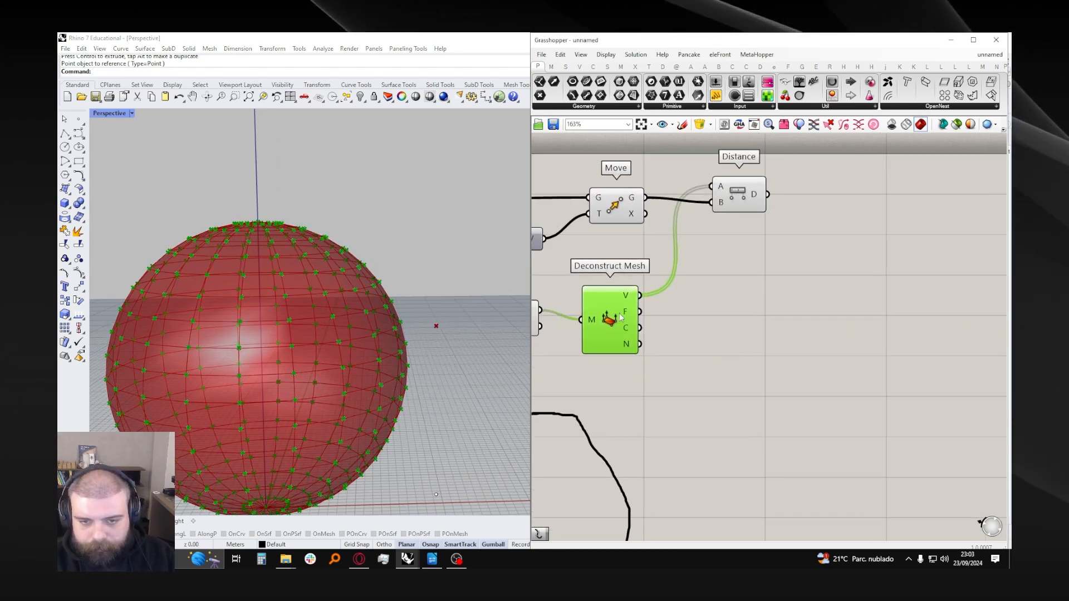
pyautogui.click(754, 322)
pyautogui.moveTo(746, 323); pyautogui.dragTo(764, 346, button='right')
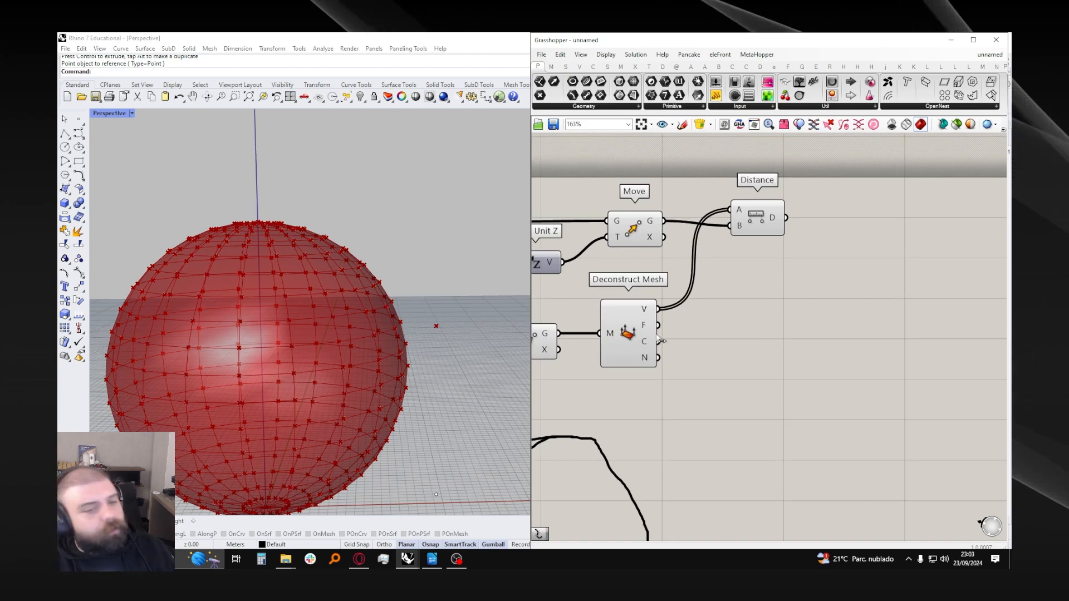
# - Add a Vector Display component, using the mesh vertices as anchors and the mesh normals as vectors
pyautogui.moveTo(456, 336); pyautogui.dragTo(444, 333, button='right')
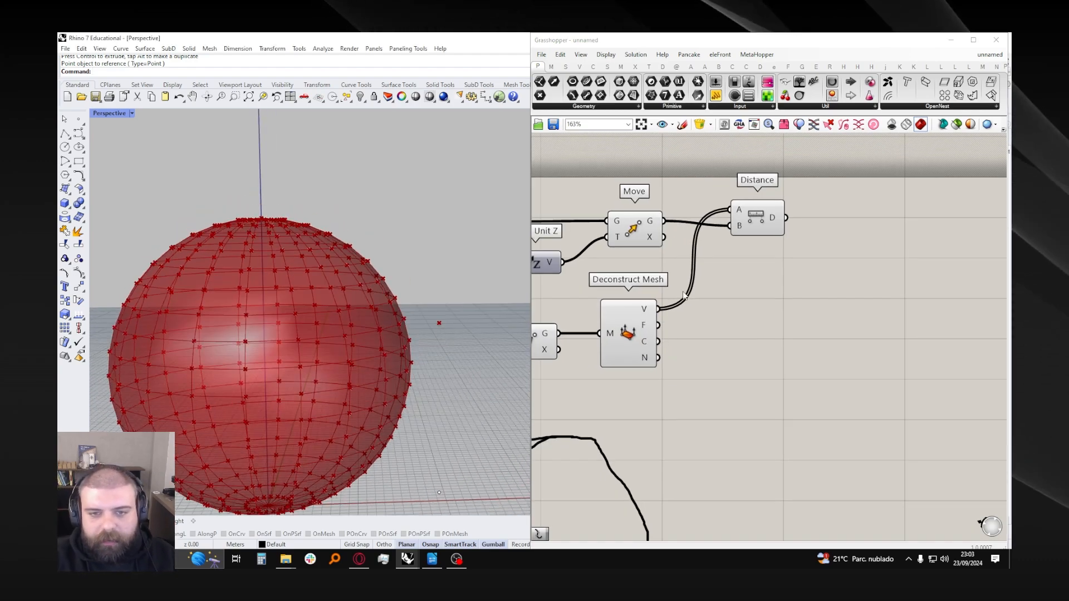
pyautogui.scroll(-2, 748, 294)
pyautogui.click(703, 330)
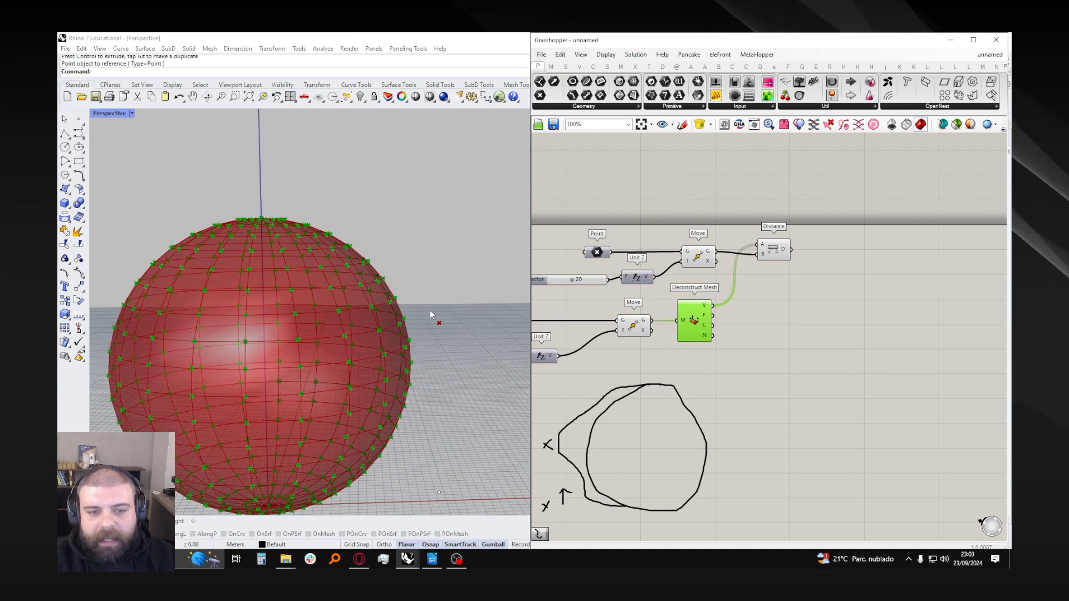
pyautogui.scroll(5, 430, 311)
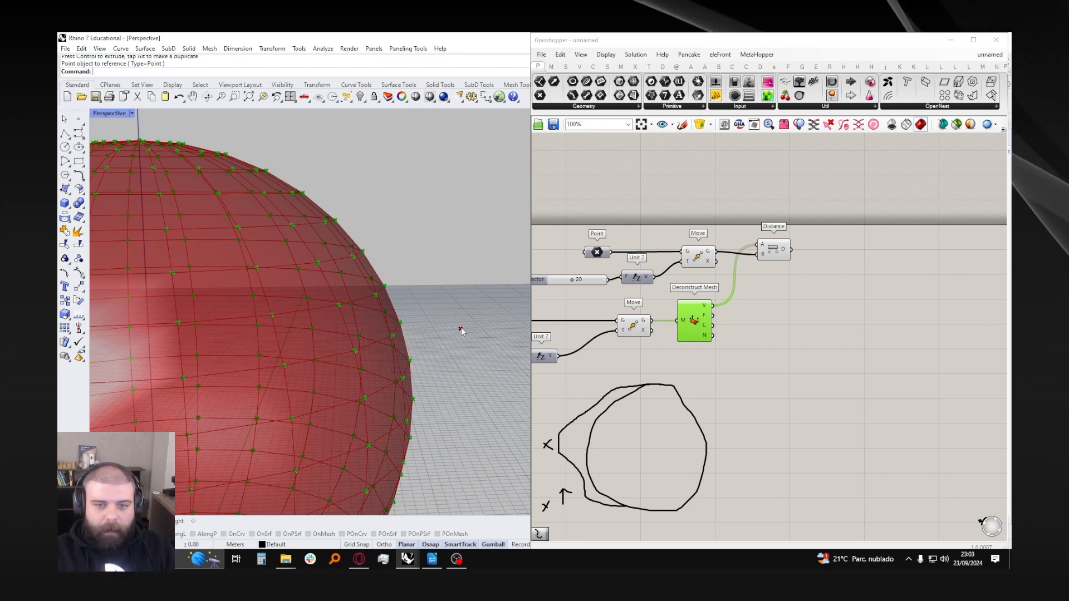
pyautogui.scroll(3, 768, 337)
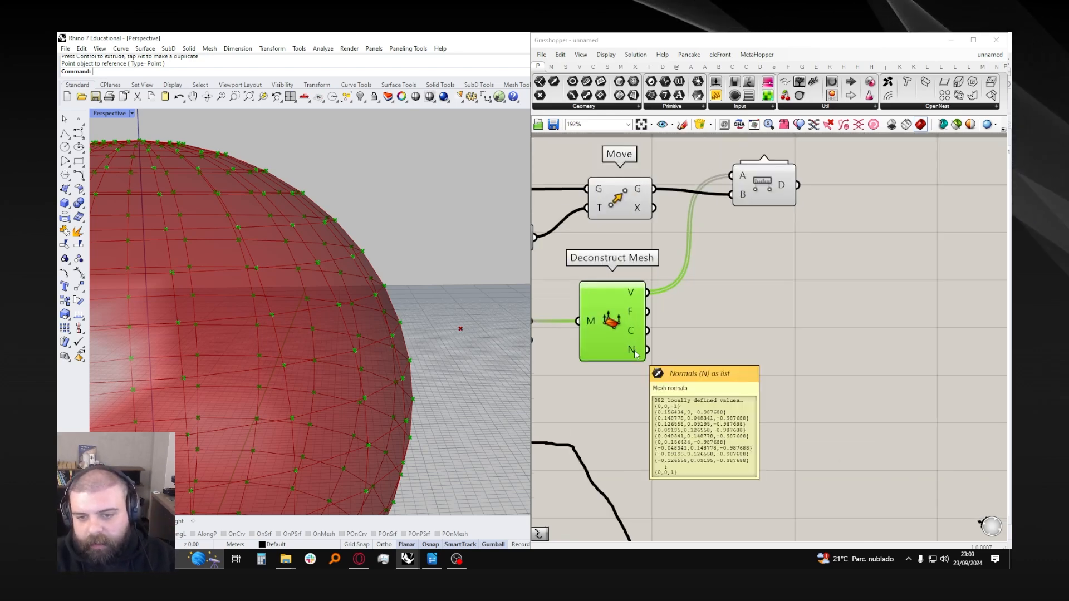
pyautogui.doubleClick(665, 357)
pyautogui.write('vector dis')
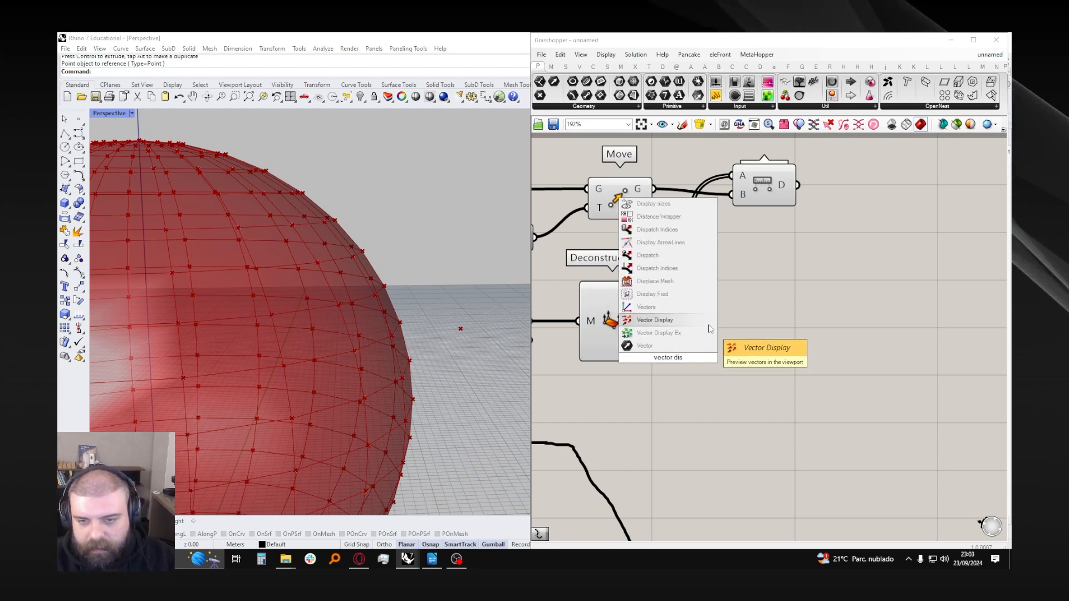
pyautogui.click(655, 320)
pyautogui.moveTo(706, 367); pyautogui.dragTo(716, 385)
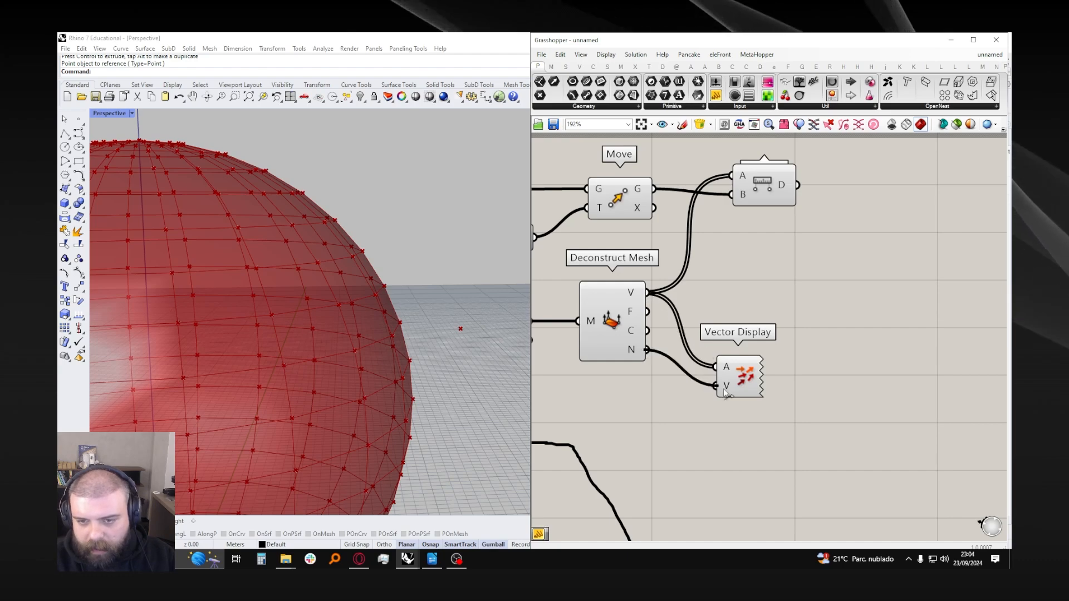
pyautogui.moveTo(724, 389); pyautogui.dragTo(724, 388)
pyautogui.moveTo(743, 384); pyautogui.dragTo(747, 354)
# - Examine the normal vectors displayed on the sphere, comparing them with the vertices of the deconstructed mesh
pyautogui.scroll(-8, 457, 307)
pyautogui.moveTo(423, 318)
pyautogui.mouseDown(button='right')
pyautogui.moveTo(332, 343)
pyautogui.moveTo(369, 307)
pyautogui.mouseUp(button='right')
pyautogui.scroll(4, 345, 328)
pyautogui.click(760, 185)
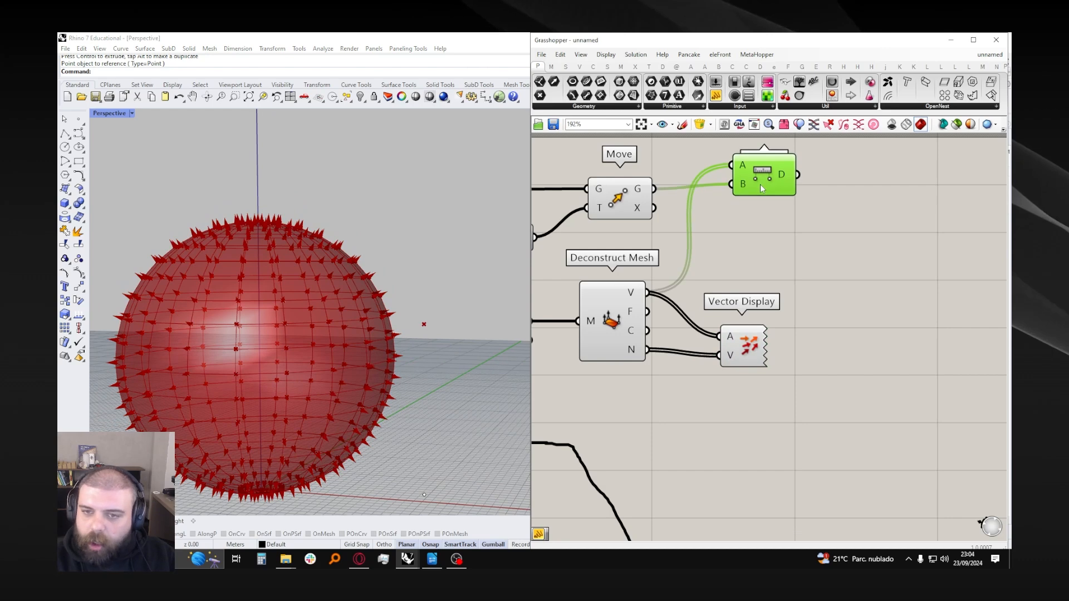
pyautogui.moveTo(760, 199); pyautogui.dragTo(760, 193)
pyautogui.click(651, 305)
pyautogui.click(602, 302)
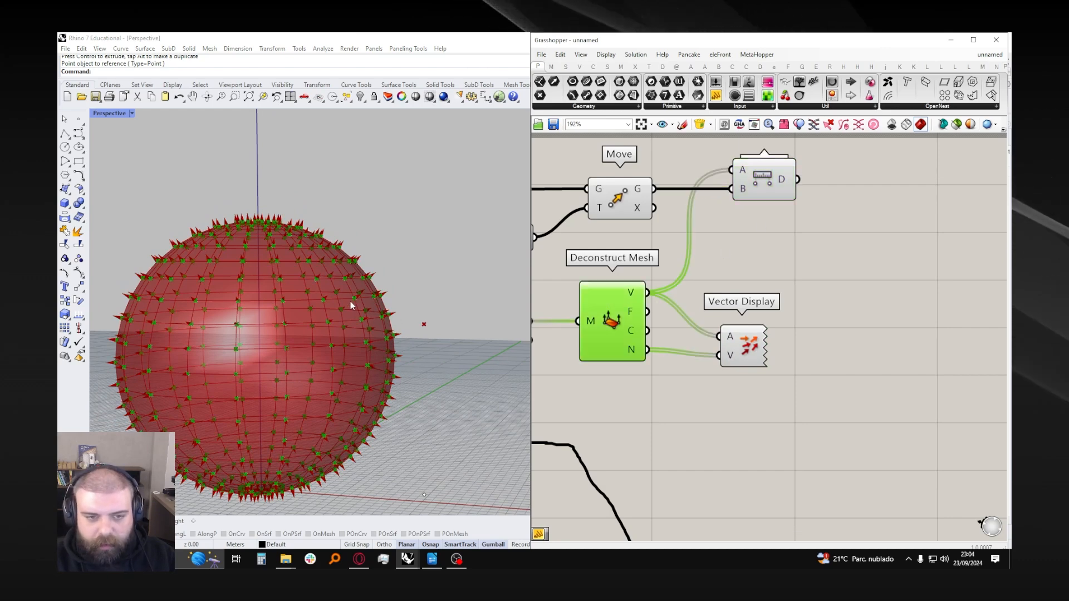
pyautogui.moveTo(744, 344); pyautogui.dragTo(743, 338)
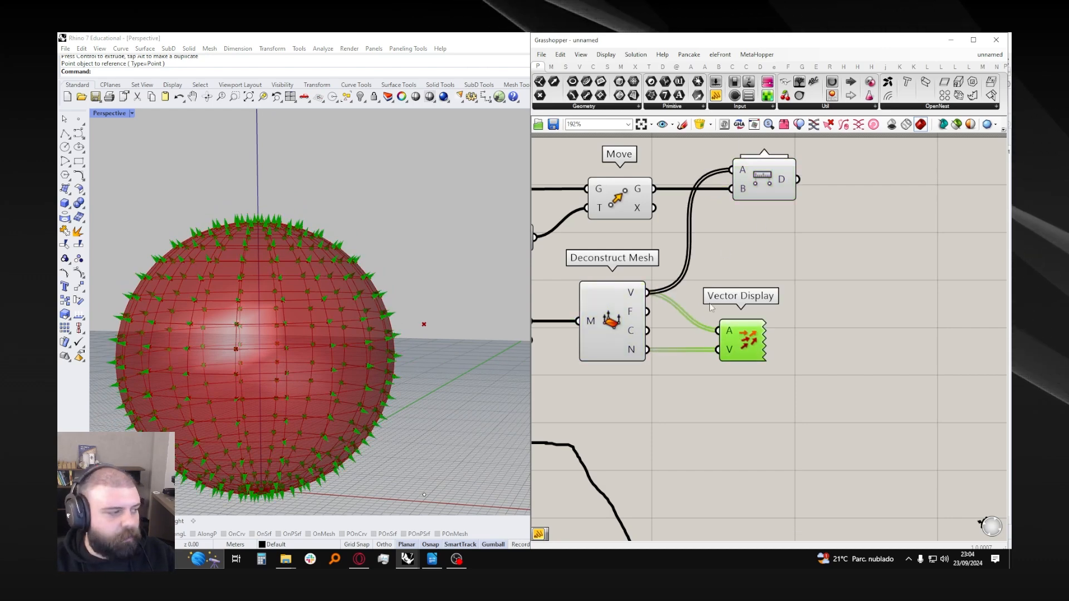
# - Add a new Move component and place it well beyond the Vector Display
pyautogui.scroll(-2, 711, 308)
pyautogui.doubleClick(780, 313)
pyautogui.write('move')
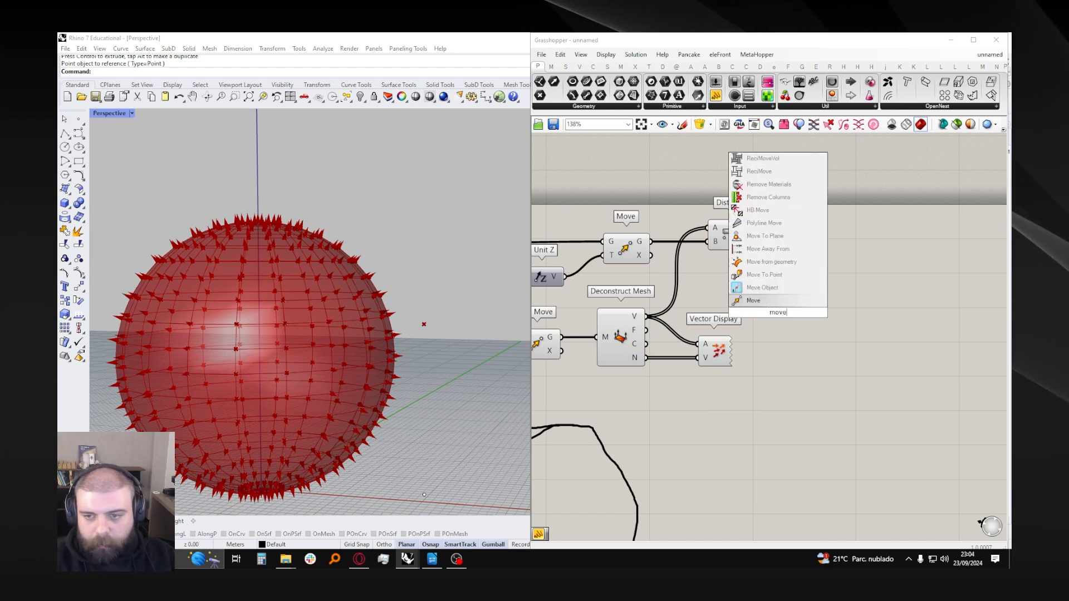
pyautogui.click(777, 303)
pyautogui.scroll(2, 776, 307)
pyautogui.moveTo(781, 323); pyautogui.dragTo(844, 324)
pyautogui.click(762, 295)
pyautogui.moveTo(763, 297); pyautogui.dragTo(782, 326, button='right')
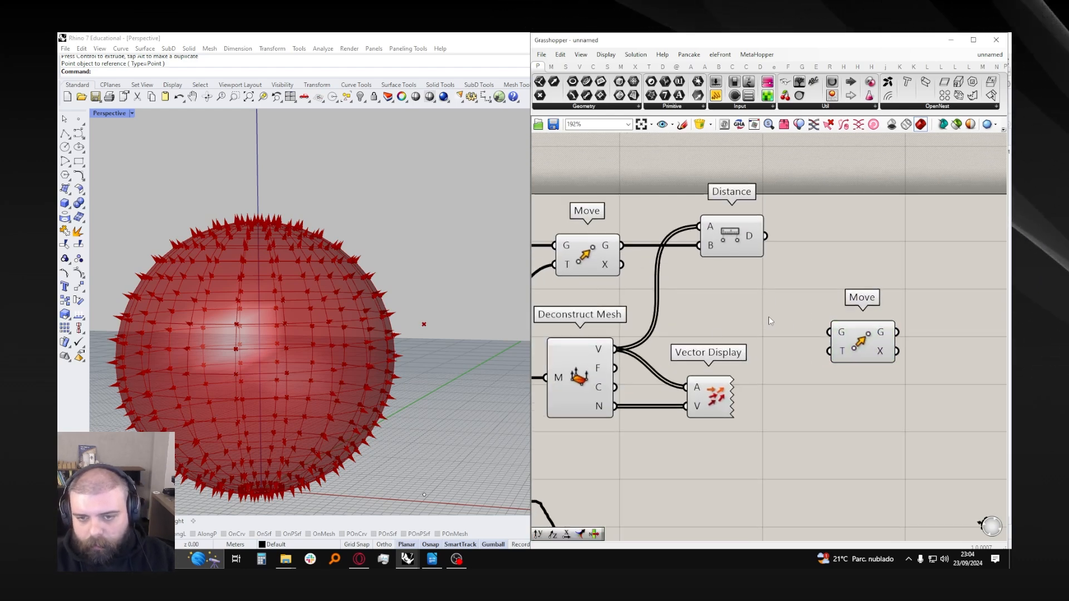
# - Connect the mesh vertices to the new Move component's geometry input and delete the Vector Display component
pyautogui.moveTo(614, 349); pyautogui.dragTo(866, 339)
pyautogui.click(711, 397)
pyautogui.scroll(-2, 727, 341)
pyautogui.press('Delete')
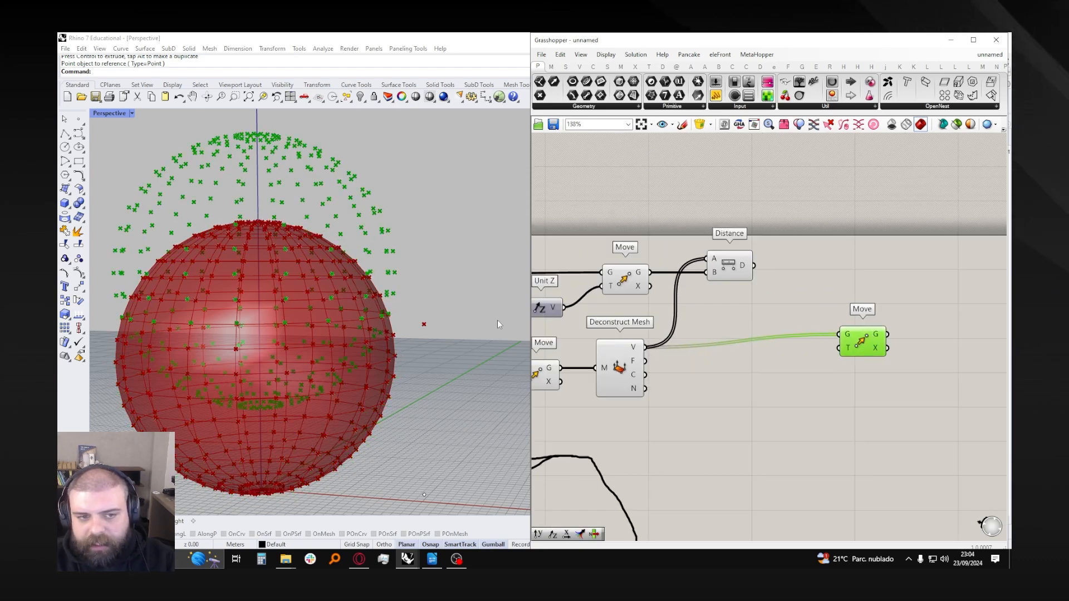
# - Add an Amplitude component fed by the mesh normals and the distances, and connect its output to the new Move's T input
pyautogui.moveTo(722, 311); pyautogui.dragTo(712, 310, button='right')
pyautogui.doubleClick(777, 373)
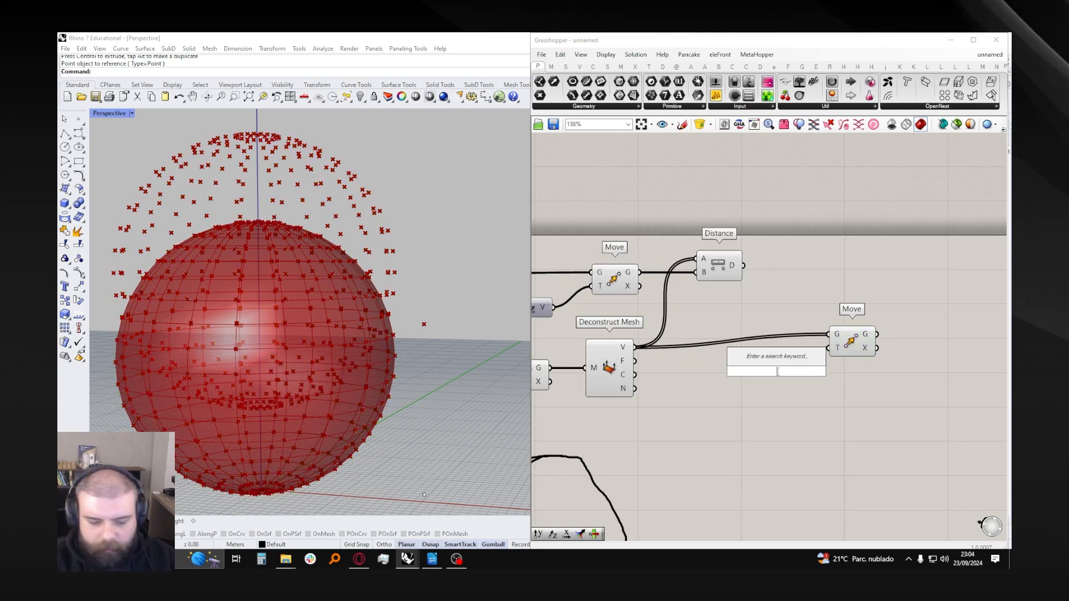
pyautogui.write('amplit')
pyautogui.press('Return')
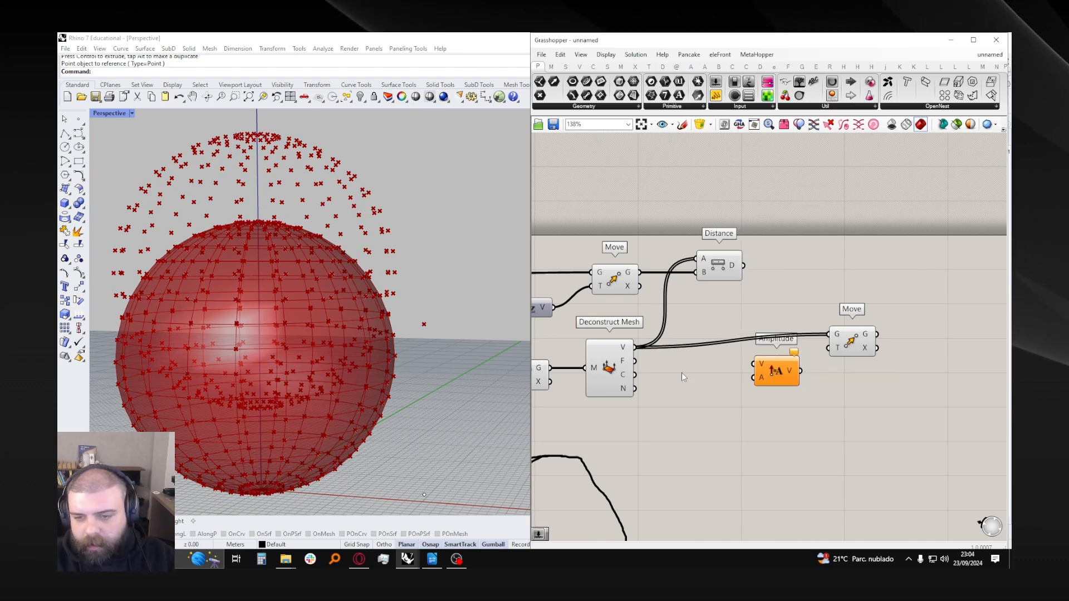
pyautogui.moveTo(715, 366); pyautogui.dragTo(755, 364)
pyautogui.moveTo(746, 269); pyautogui.dragTo(829, 351)
# - Highlight the displaced vertices for comparison with the point, and set the point's Factor slider to 18
pyautogui.click(852, 342)
pyautogui.scroll(-9, 440, 311)
pyautogui.moveTo(429, 323); pyautogui.dragTo(451, 300, button='right')
pyautogui.scroll(3, 419, 321)
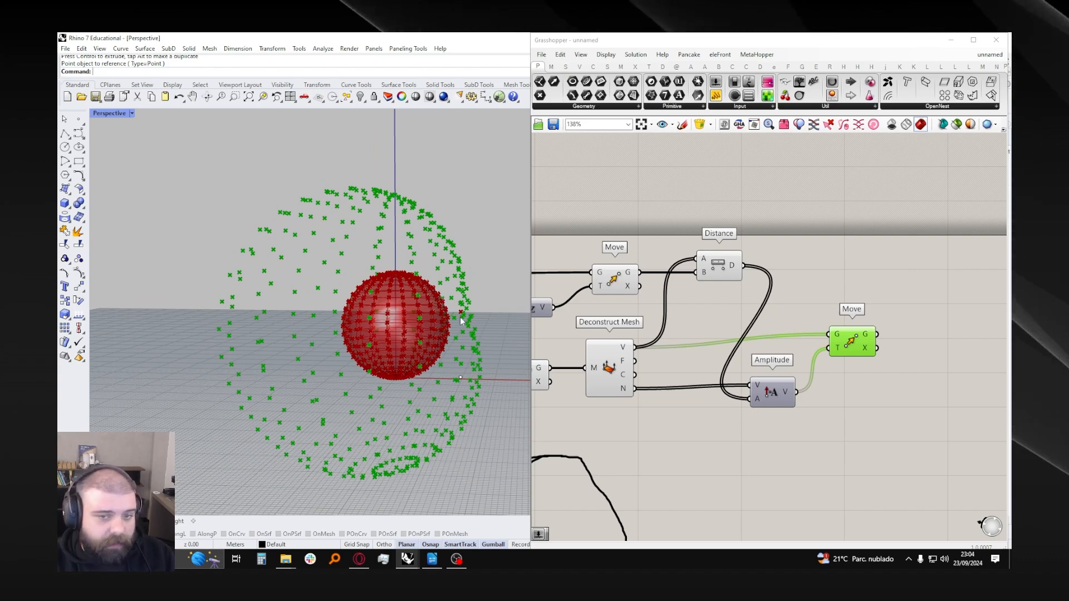
pyautogui.scroll(-4, 803, 329)
pyautogui.scroll(6, 589, 357)
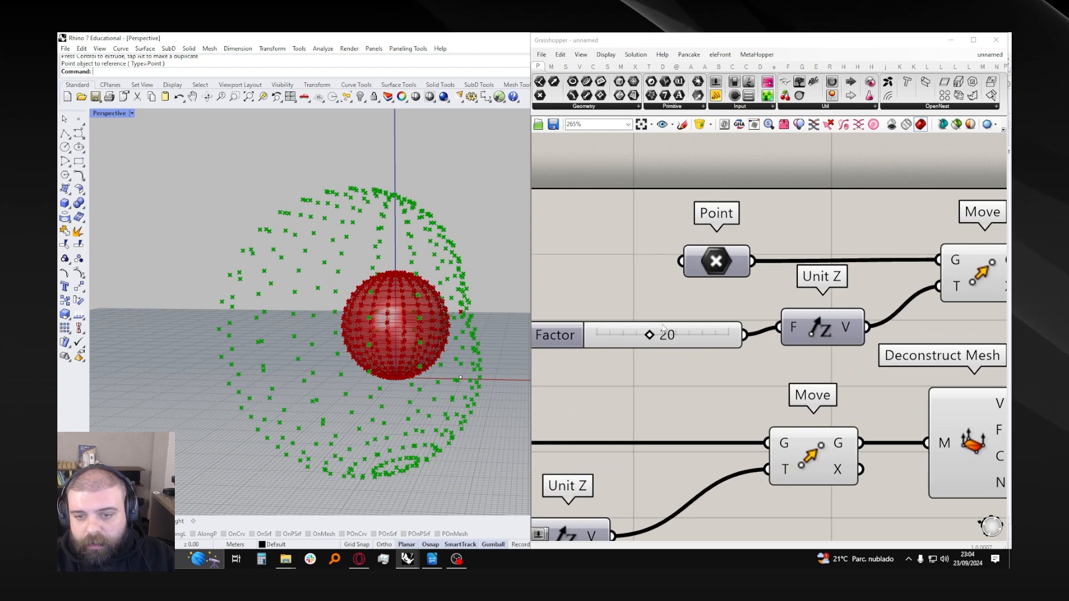
pyautogui.moveTo(650, 335)
pyautogui.mouseDown()
pyautogui.moveTo(684, 335)
pyautogui.moveTo(613, 334)
pyautogui.moveTo(700, 336)
pyautogui.moveTo(616, 335)
pyautogui.moveTo(693, 335)
pyautogui.moveTo(644, 336)
pyautogui.mouseUp()
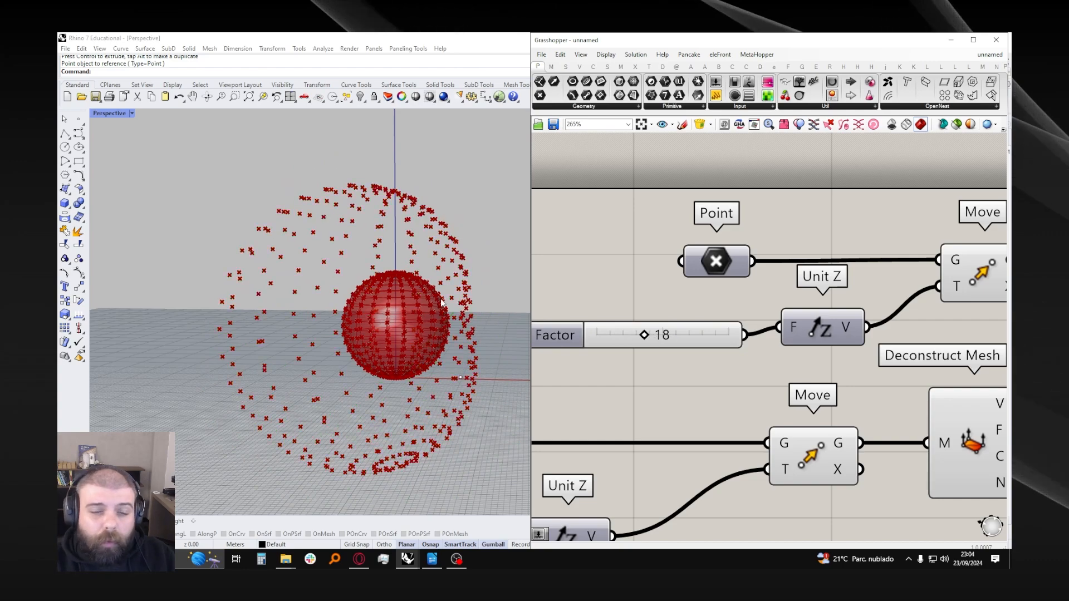
# - Examine the displaced vertices around the sphere in relation to the point and the components producing them
pyautogui.scroll(-6, 608, 288)
pyautogui.moveTo(608, 289); pyautogui.dragTo(561, 289, button='right')
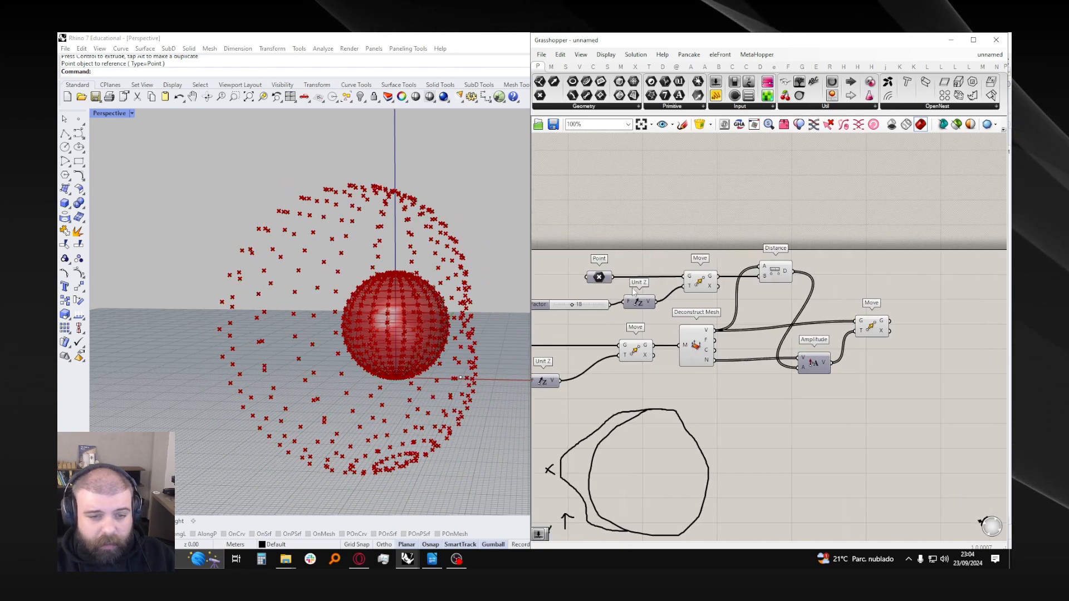
pyautogui.scroll(3, 897, 300)
pyautogui.moveTo(896, 299); pyautogui.dragTo(868, 301, button='right')
pyautogui.click(840, 345)
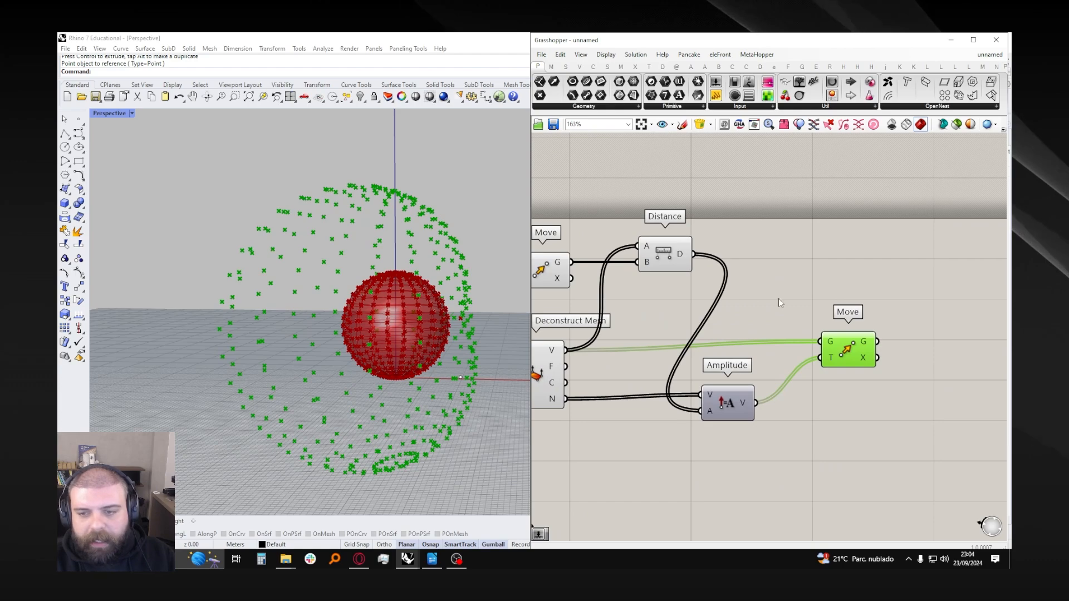
pyautogui.click(673, 285)
pyautogui.moveTo(583, 285); pyautogui.dragTo(701, 288, button='right')
pyautogui.click(659, 280)
pyautogui.scroll(10, 470, 318)
pyautogui.moveTo(470, 318); pyautogui.dragTo(428, 335, button='right')
pyautogui.click(648, 377)
pyautogui.scroll(-8, 464, 346)
# - Shift the Amplitude and final Move components together farther away from the Distance component to open up space
pyautogui.click(913, 451)
pyautogui.scroll(-3, 936, 445)
pyautogui.moveTo(935, 445); pyautogui.dragTo(765, 385, button='right')
pyautogui.scroll(1, 844, 396)
pyautogui.moveTo(843, 397); pyautogui.dragTo(653, 289)
pyautogui.moveTo(671, 354); pyautogui.dragTo(744, 351)
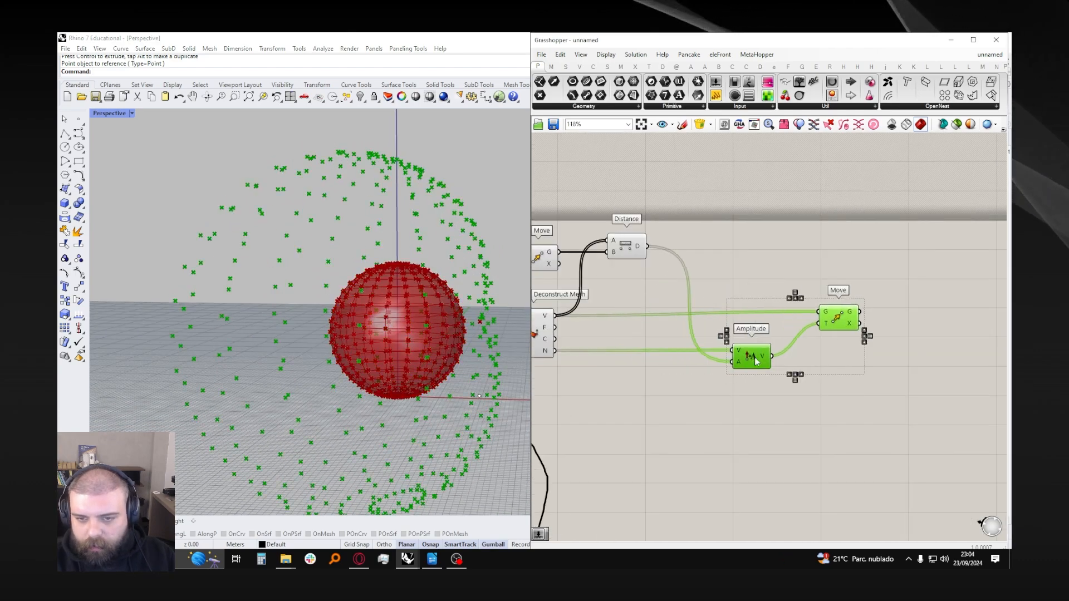
# - Add a Division component before Amplitude and connect the distance output to its A input
pyautogui.doubleClick(674, 359)
pyautogui.write('divis')
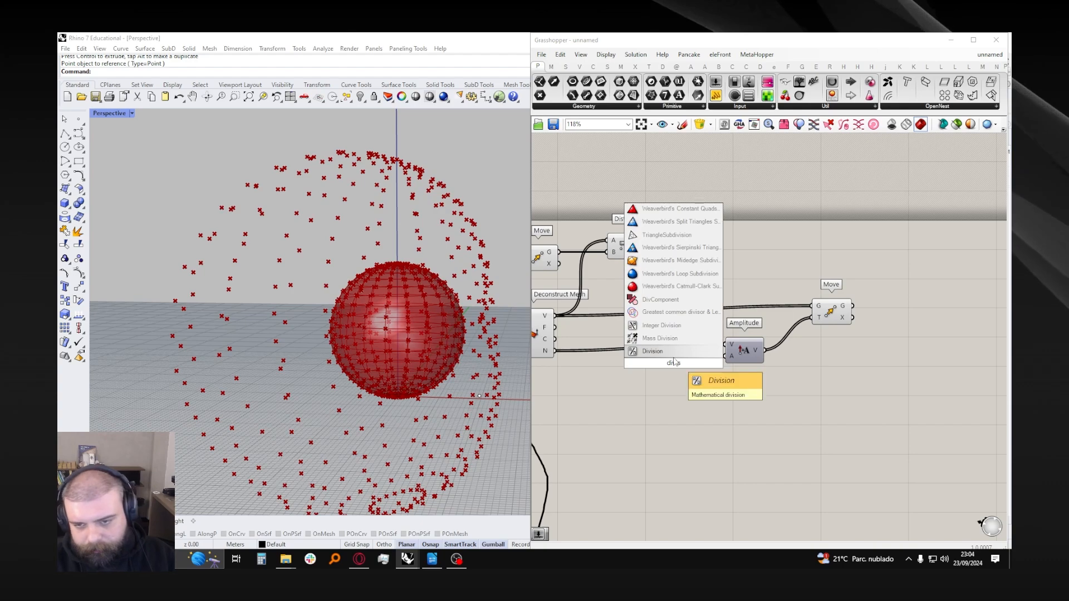
pyautogui.press('Return')
pyautogui.scroll(3, 635, 265)
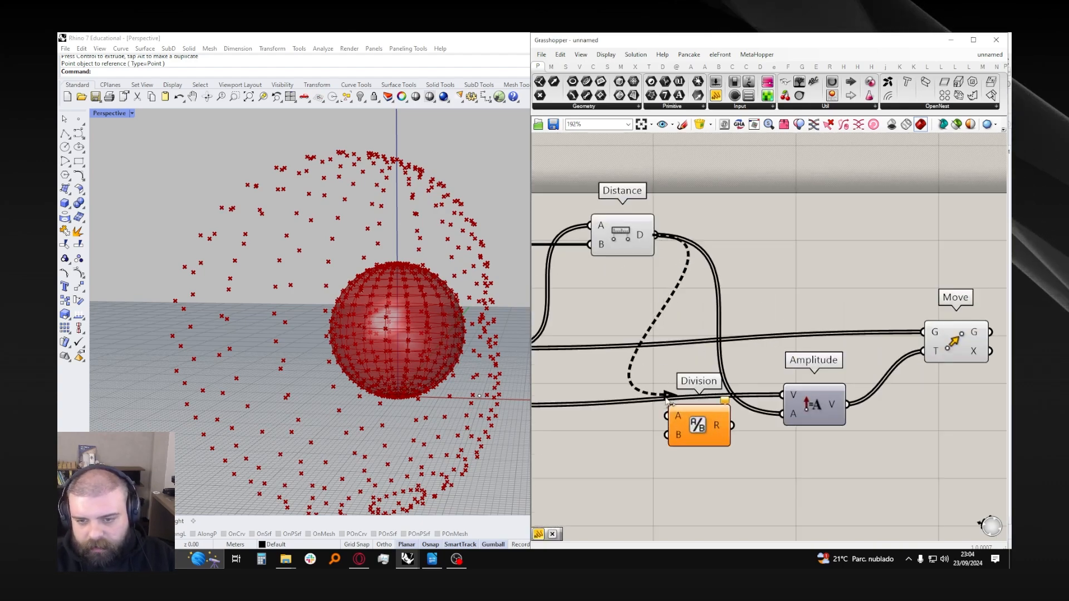
pyautogui.moveTo(666, 395); pyautogui.dragTo(668, 416)
# - Add a number slider set to 0.1 and connect it to the Division component's B input
pyautogui.doubleClick(604, 457)
pyautogui.write('0.')
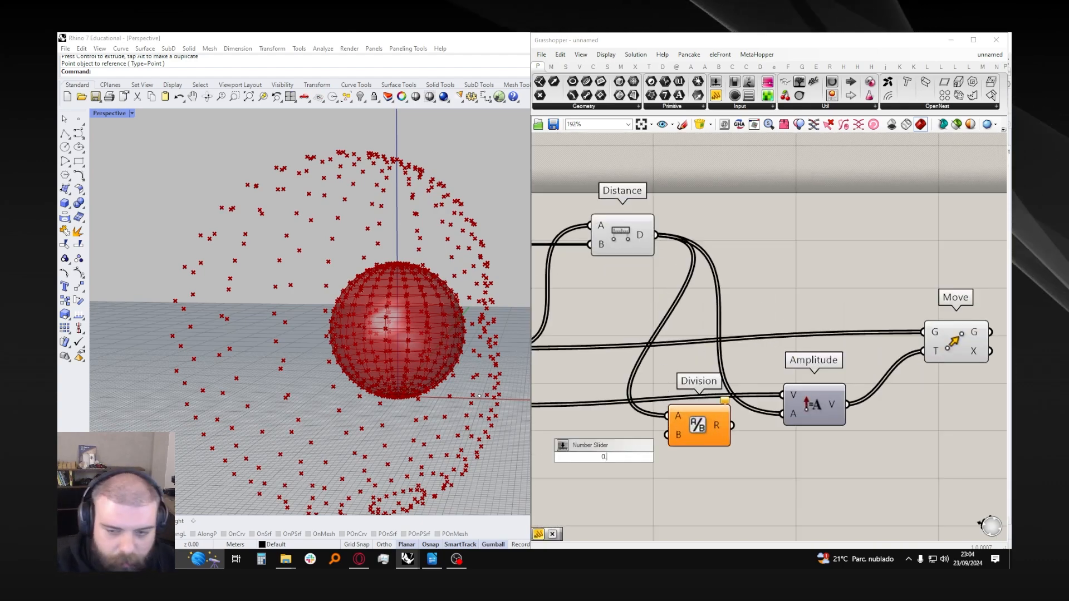
pyautogui.press('Return')
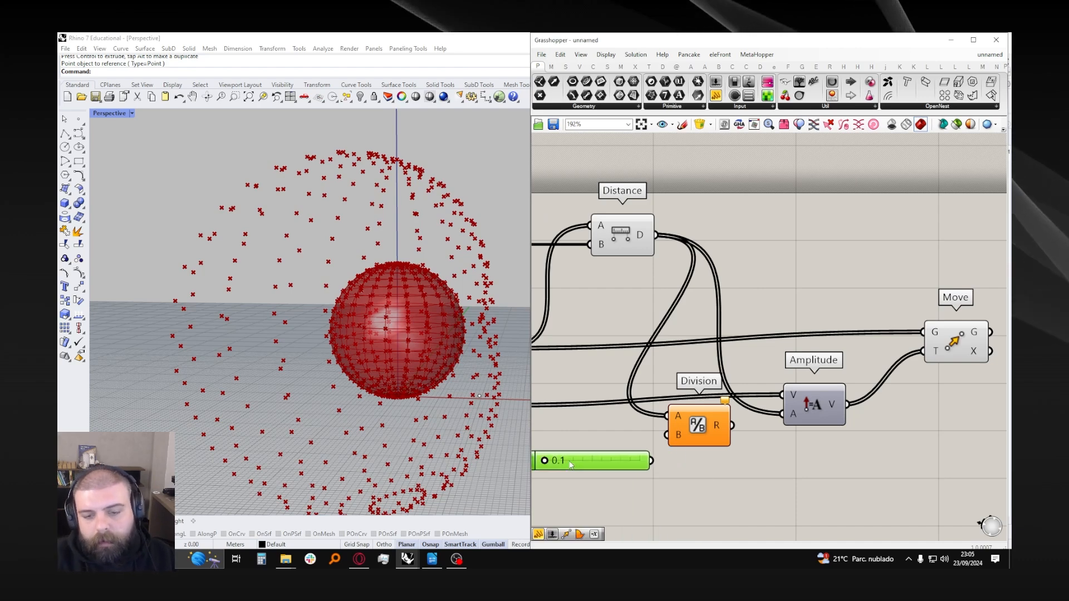
# - Replace the Division component with a Multiplication component
pyautogui.click(697, 426)
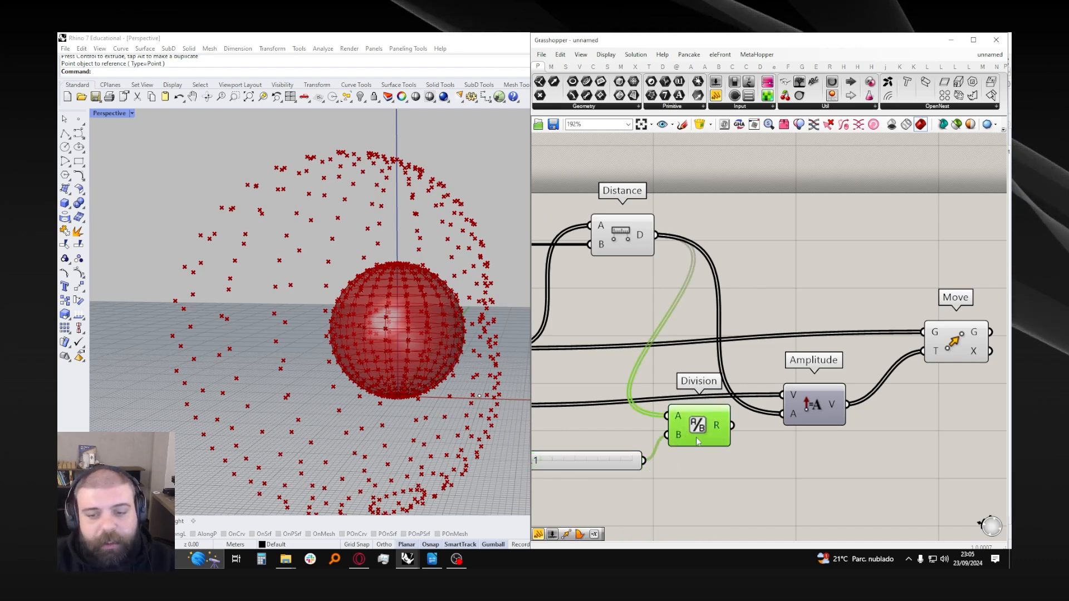
pyautogui.press('Delete')
pyautogui.doubleClick(695, 437)
pyautogui.write('multi')
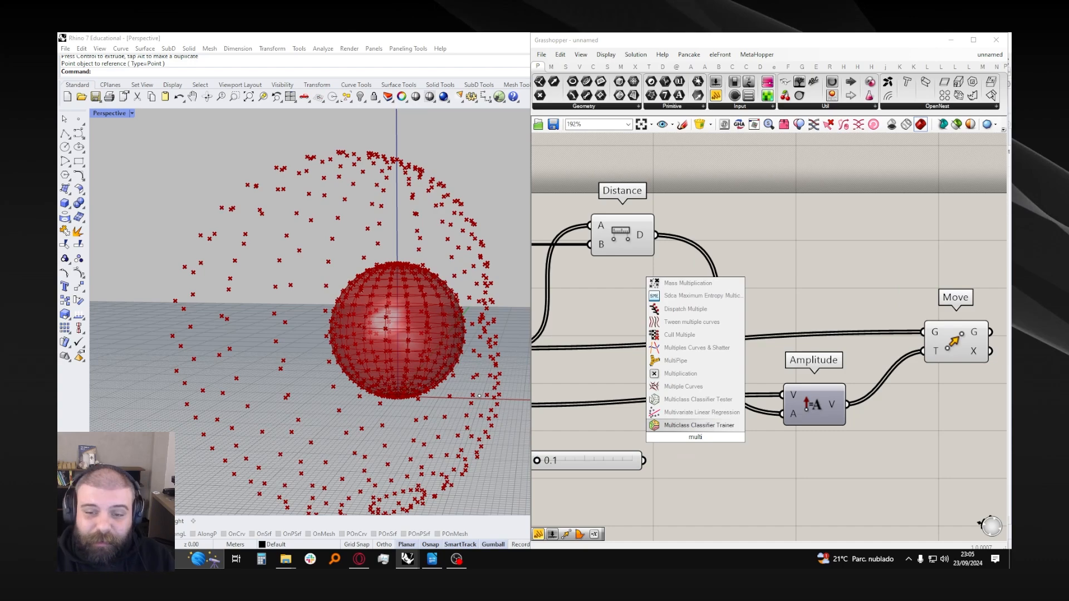
pyautogui.click(683, 374)
# - Feed the distances and the 0.1 slider into Multiplication, and route its result to Amplitude's A input, keeping the normals on V
pyautogui.moveTo(656, 235); pyautogui.dragTo(782, 395)
pyautogui.scroll(-2, 829, 359)
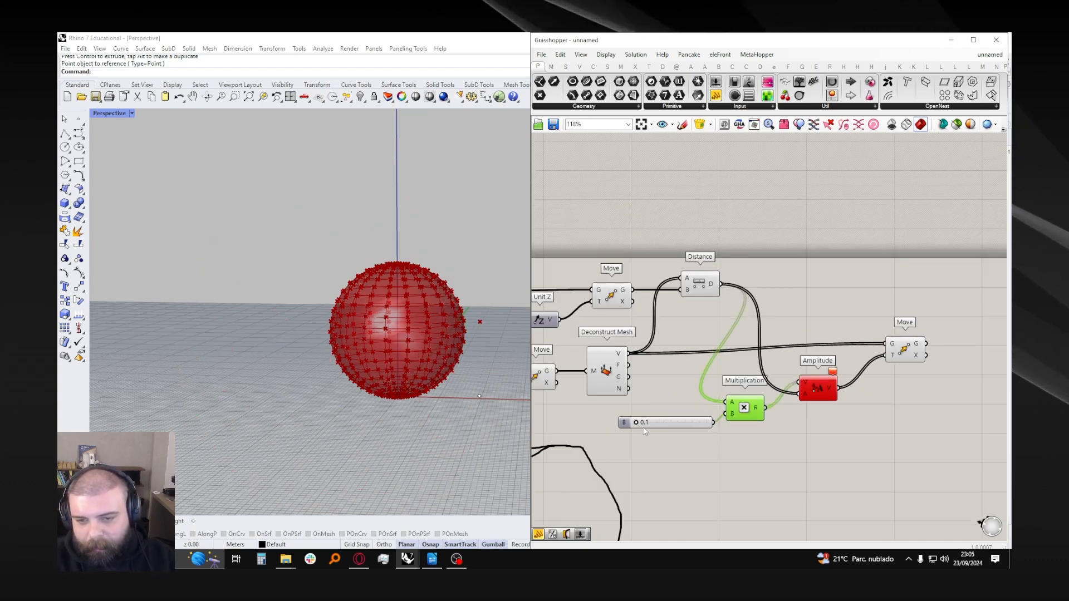
pyautogui.scroll(4, 640, 428)
pyautogui.moveTo(630, 418); pyautogui.dragTo(702, 422)
pyautogui.scroll(-3, 696, 352)
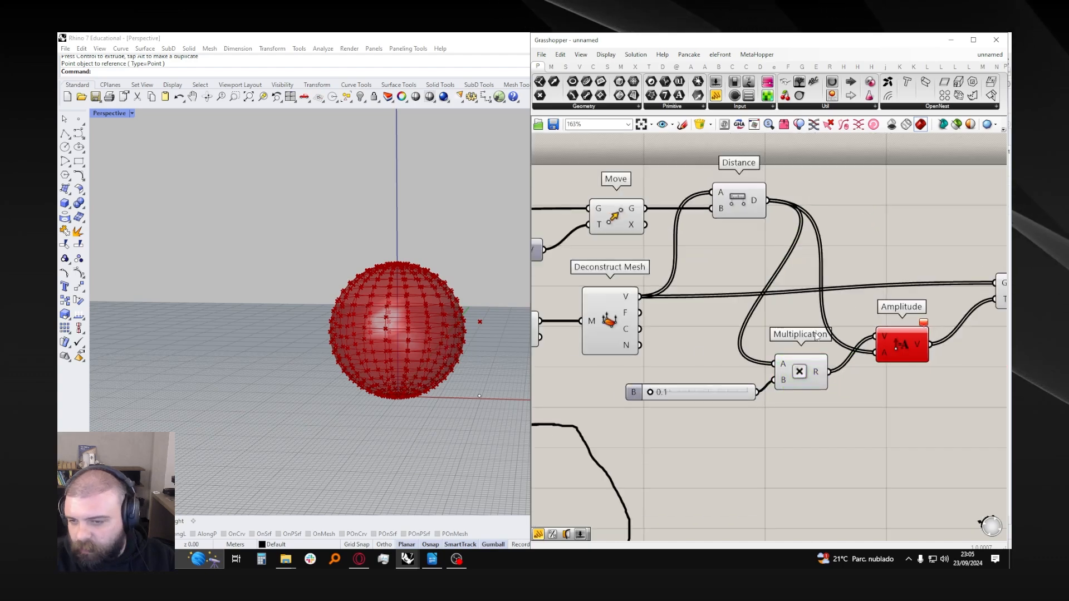
pyautogui.hotkey('ctrl', 'z')
pyautogui.moveTo(872, 352); pyautogui.dragTo(874, 351)
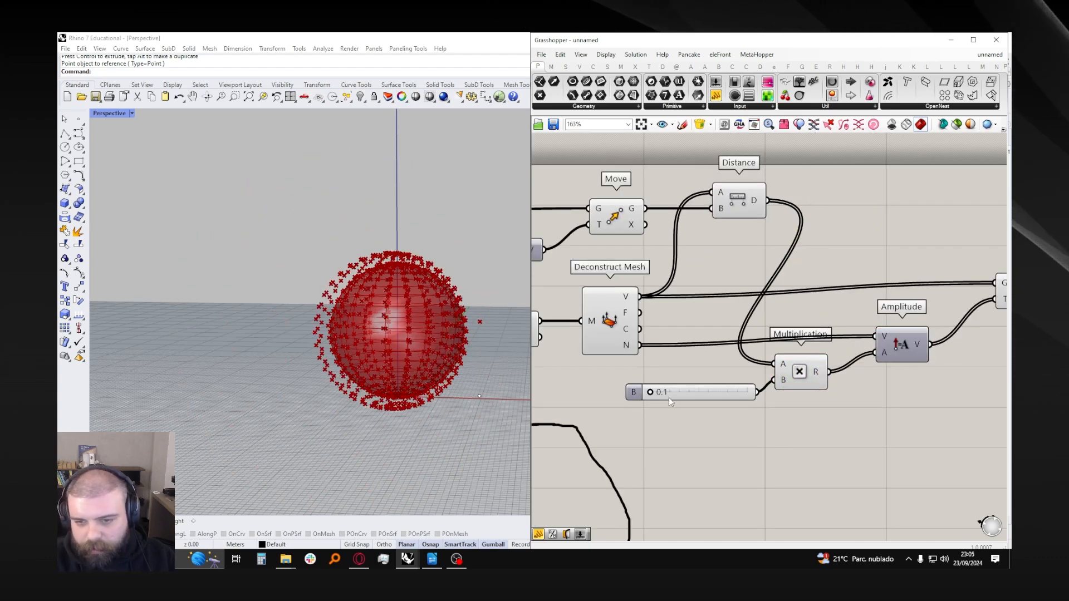
# - Replace the slider on Multiplication's B input with a new number slider ranging from 0 to 1
pyautogui.scroll(3, 669, 397)
pyautogui.moveTo(641, 392); pyautogui.dragTo(675, 392)
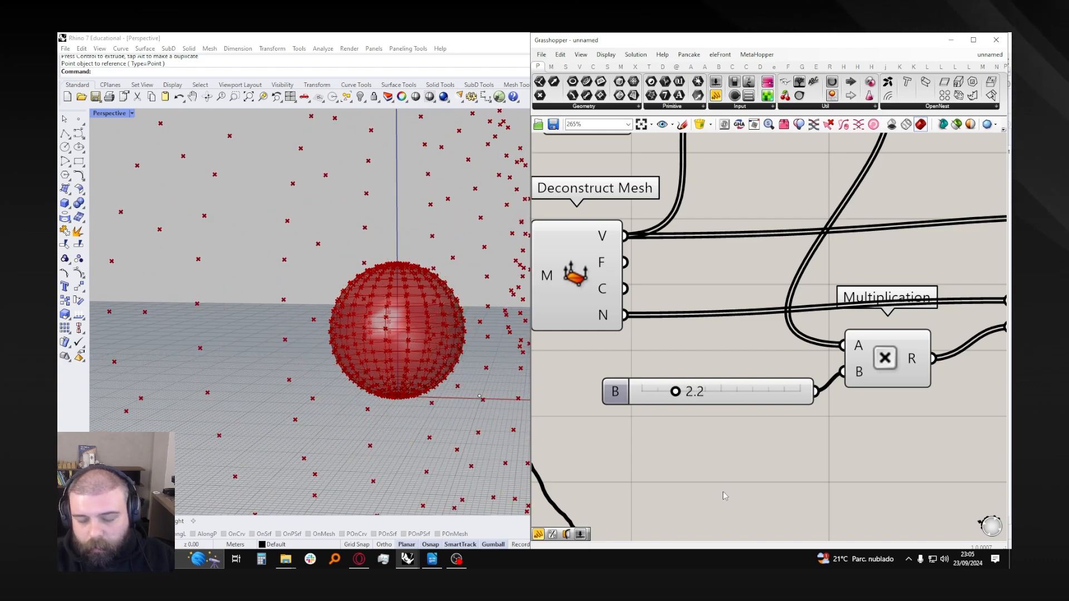
pyautogui.doubleClick(724, 490)
pyautogui.write('9')
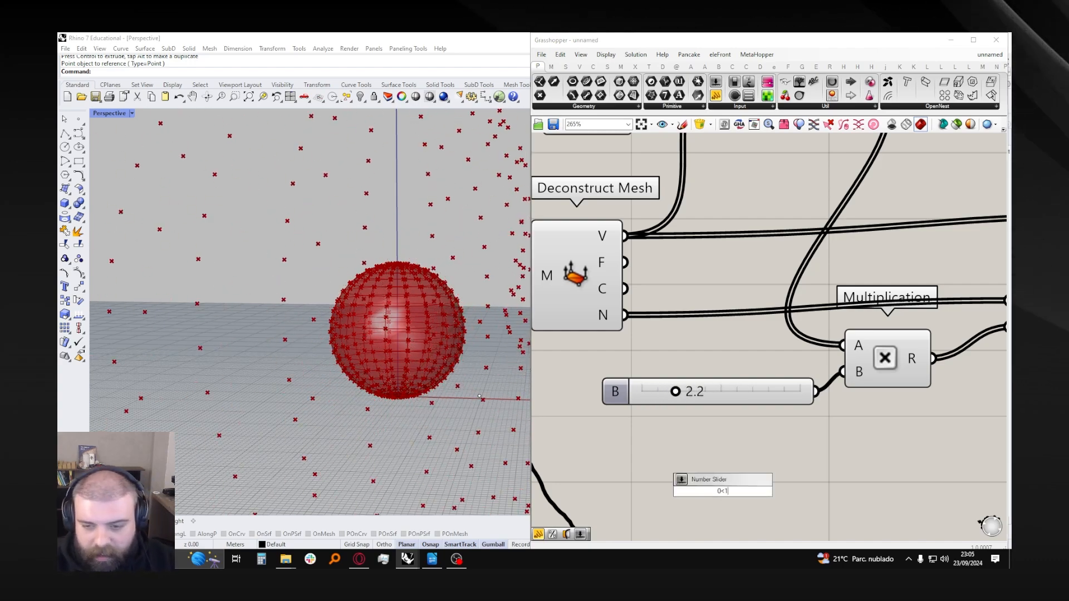
pyautogui.press('Return')
pyautogui.click(724, 391)
pyautogui.press('Delete')
pyautogui.moveTo(830, 492); pyautogui.dragTo(844, 372)
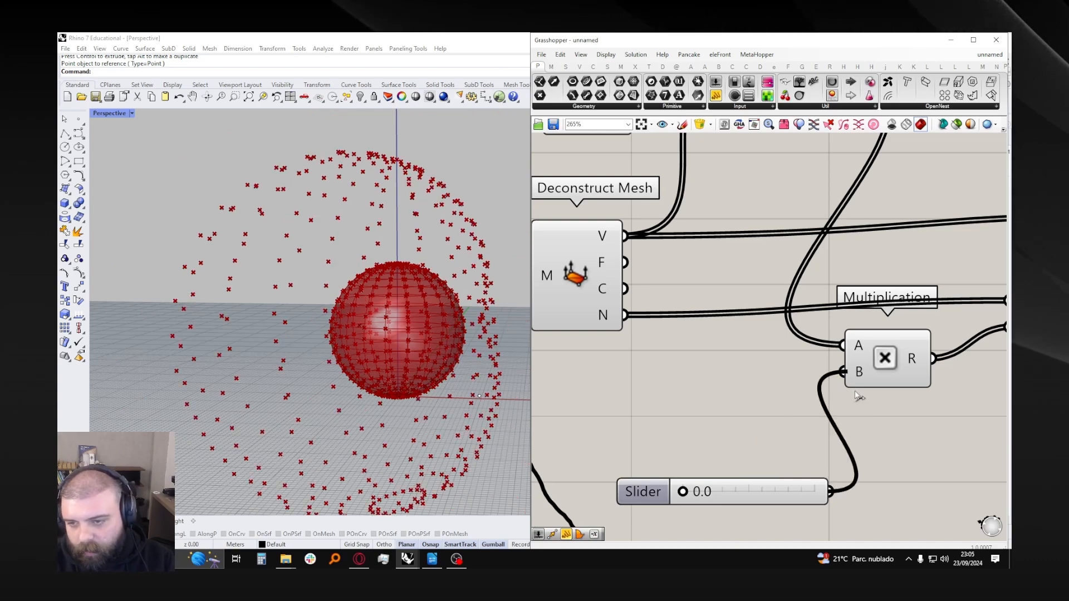
# - Position the new slider beside the Multiplication component and set it to 0.1
pyautogui.moveTo(663, 493); pyautogui.dragTo(678, 428)
pyautogui.click(708, 382)
pyautogui.scroll(-7, 704, 379)
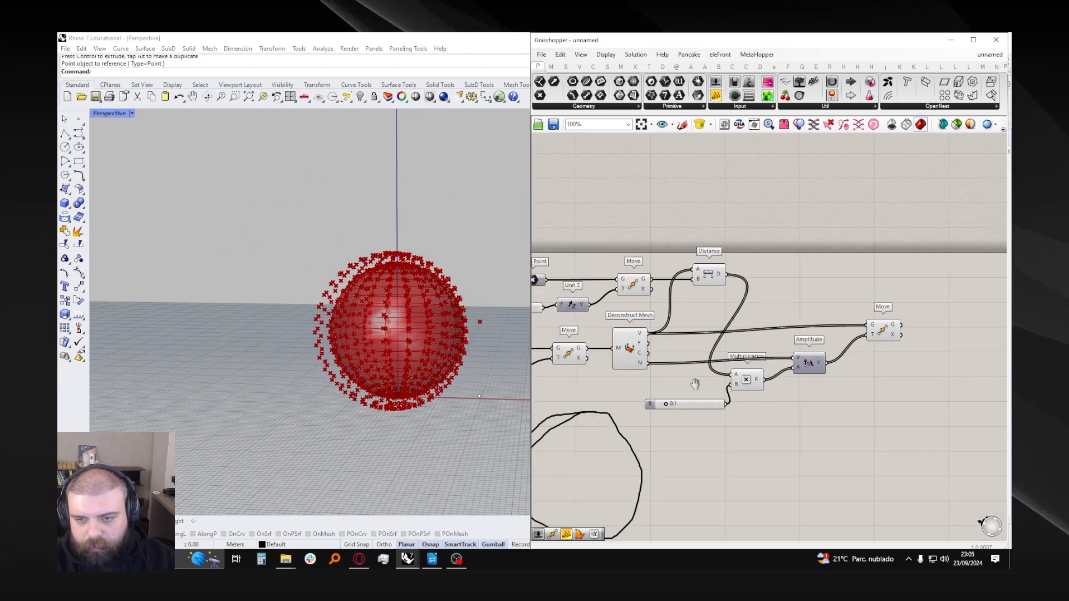
# - Select the final Move component and examine its displaced vertices around the sphere
pyautogui.moveTo(804, 353); pyautogui.dragTo(747, 352, button='right')
pyautogui.scroll(4, 747, 345)
pyautogui.click(796, 345)
pyautogui.moveTo(797, 345); pyautogui.dragTo(798, 348)
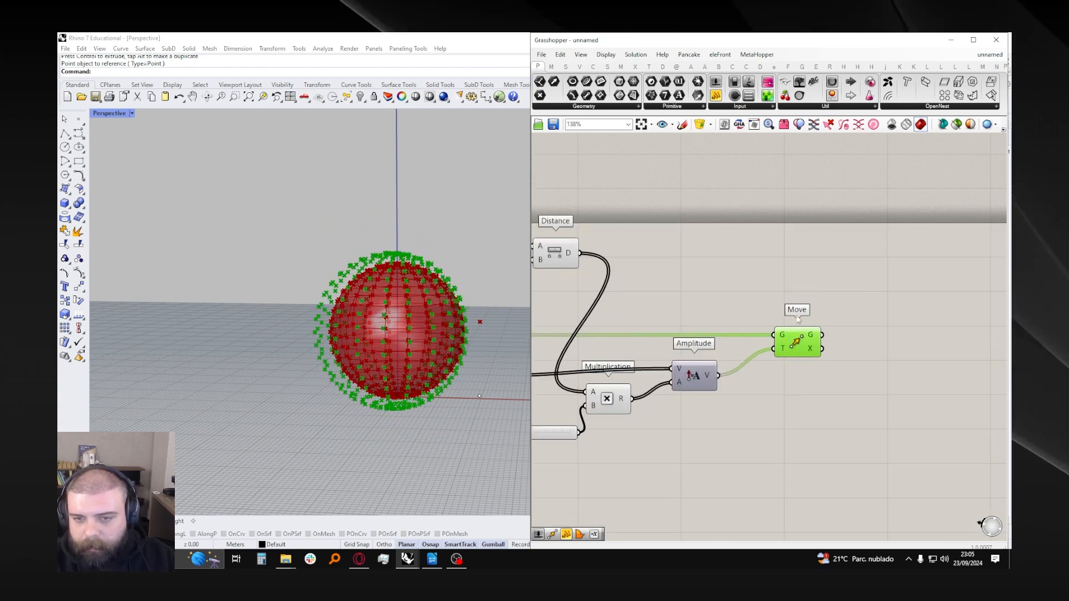
pyautogui.click(816, 371)
pyautogui.click(800, 344)
pyautogui.moveTo(816, 340)
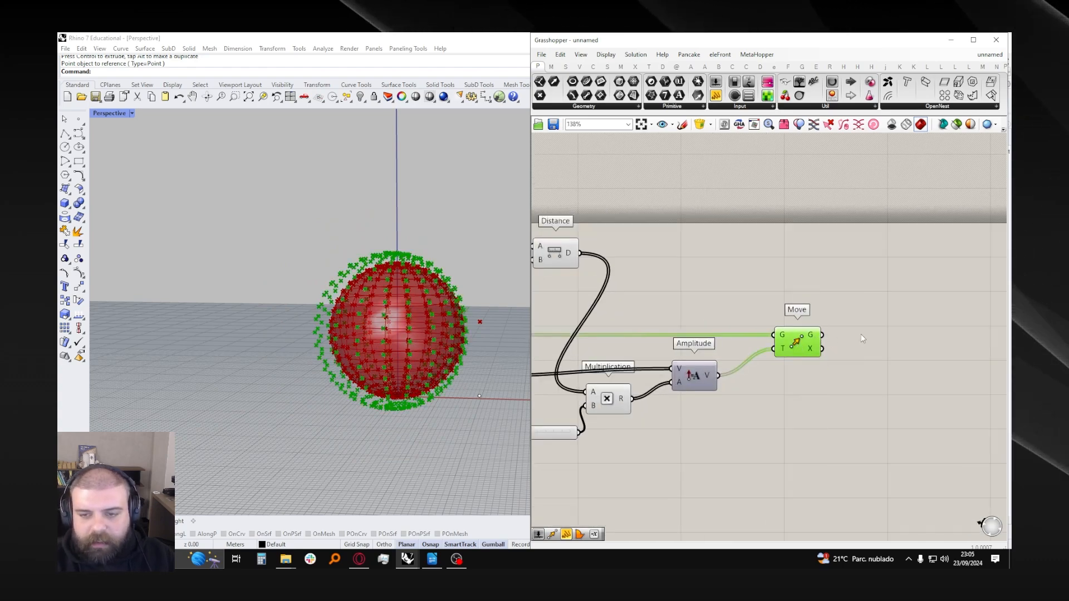
# - Add a Construct Mesh component after the final Move component
pyautogui.scroll(-1, 860, 335)
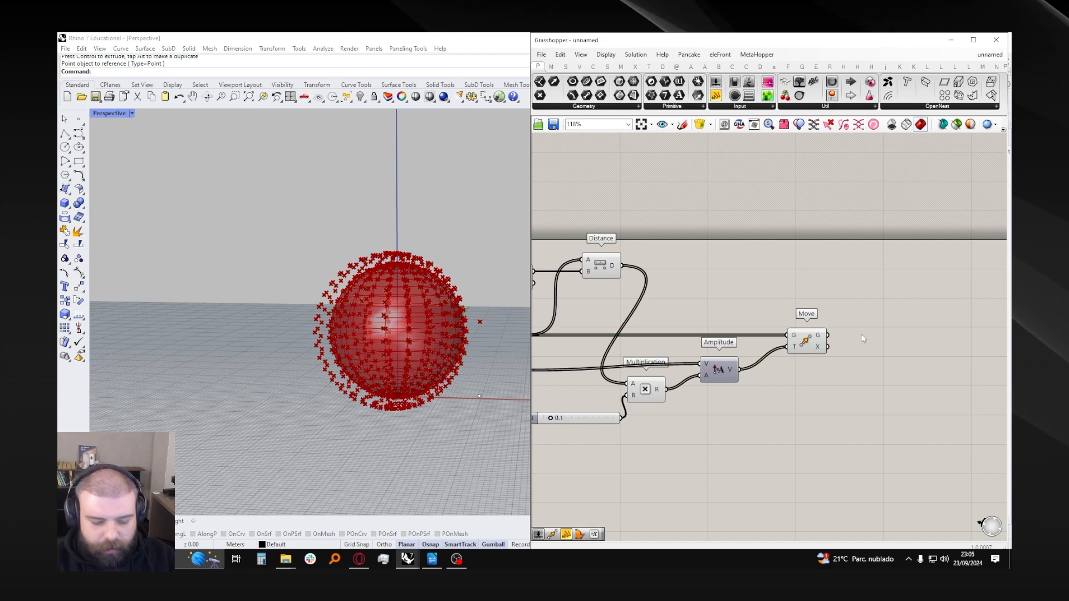
pyautogui.doubleClick(862, 339)
pyautogui.write('construct mesh')
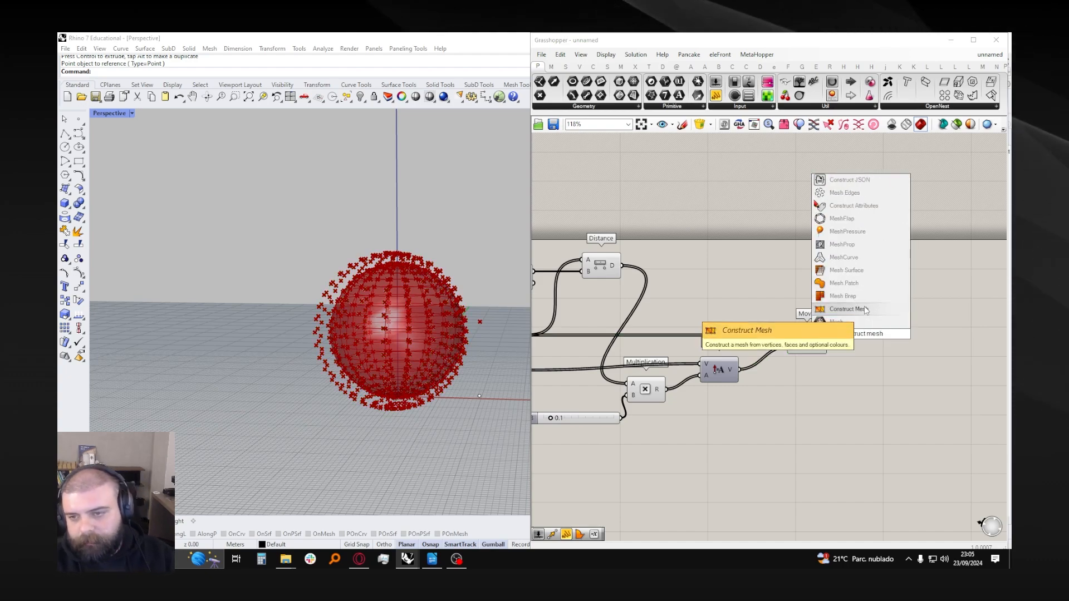
pyautogui.click(860, 309)
pyautogui.scroll(2, 862, 333)
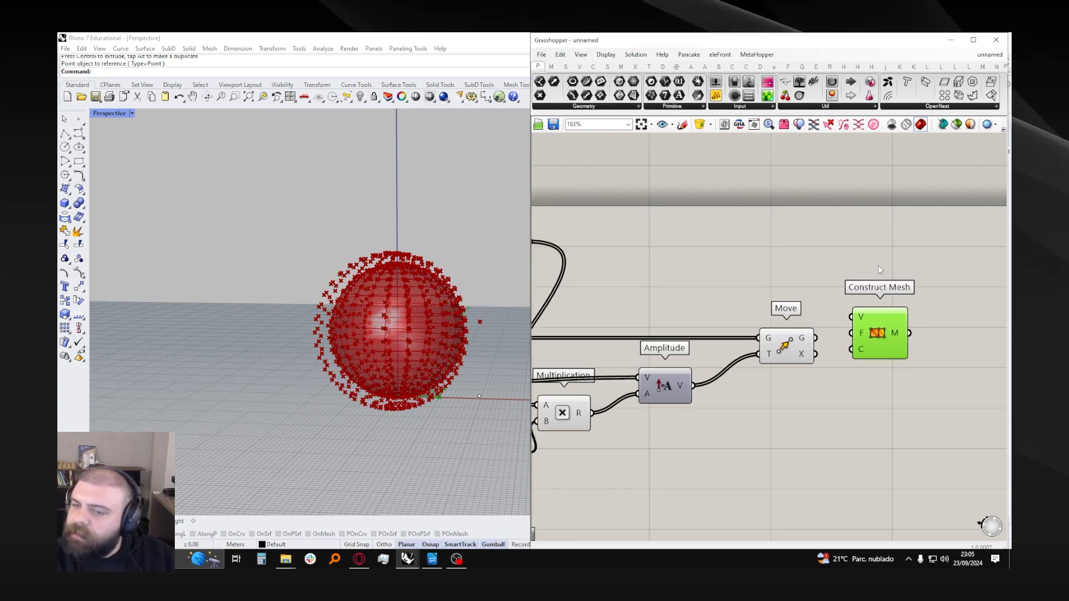
pyautogui.scroll(-1, 890, 329)
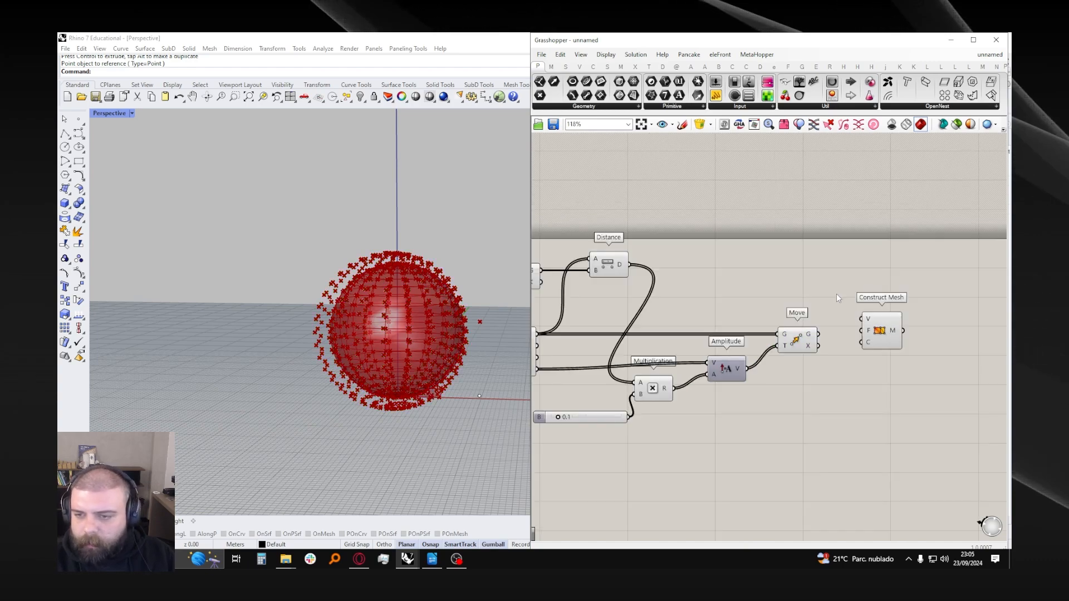
# - Connect the final Move's geometry output to Construct Mesh's V input and shift Construct Mesh slightly upward
pyautogui.click(790, 349)
pyautogui.click(833, 301)
pyautogui.click(791, 348)
pyautogui.click(839, 295)
pyautogui.scroll(3, 913, 290)
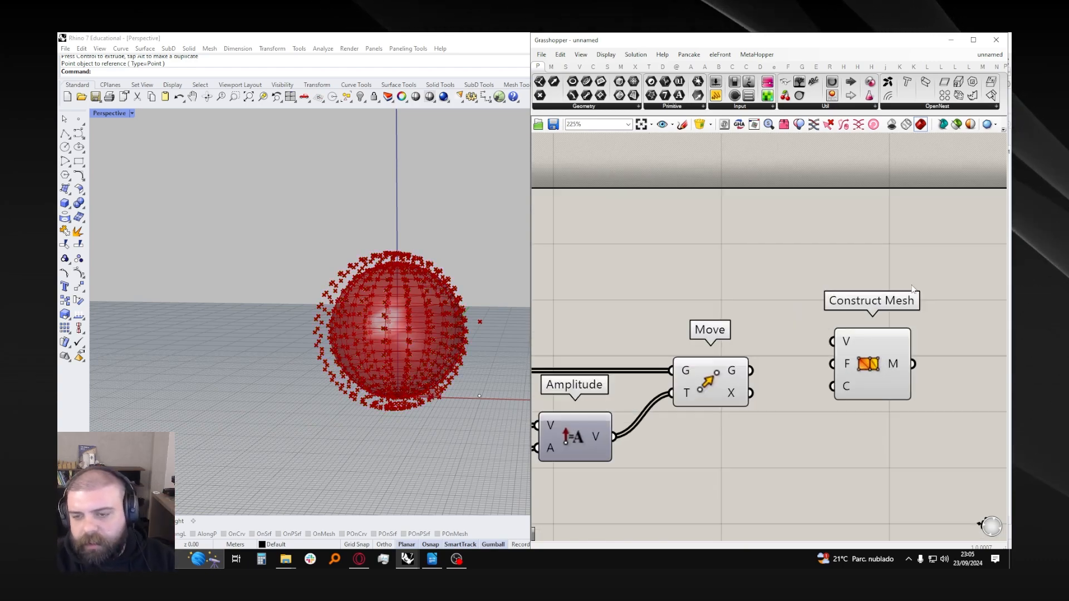
pyautogui.click(727, 372)
pyautogui.moveTo(839, 342); pyautogui.dragTo(840, 343)
pyautogui.moveTo(875, 347); pyautogui.dragTo(873, 316)
pyautogui.click(961, 303)
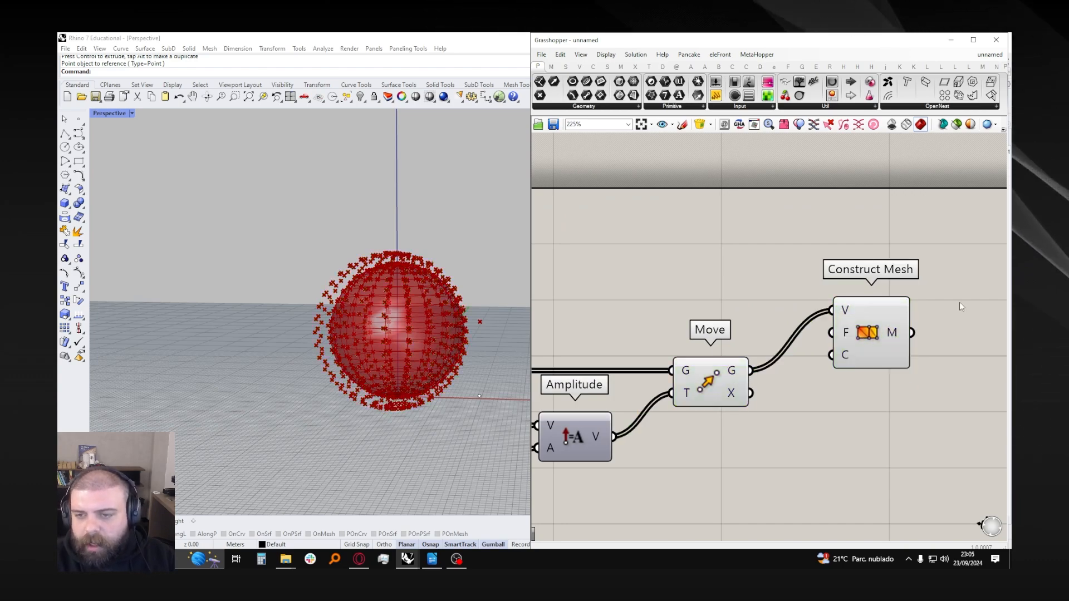
# - Connect Deconstruct Mesh's F output to Construct Mesh's F input and hide the preview of all the preceding components
pyautogui.scroll(-7, 963, 301)
pyautogui.scroll(6, 713, 326)
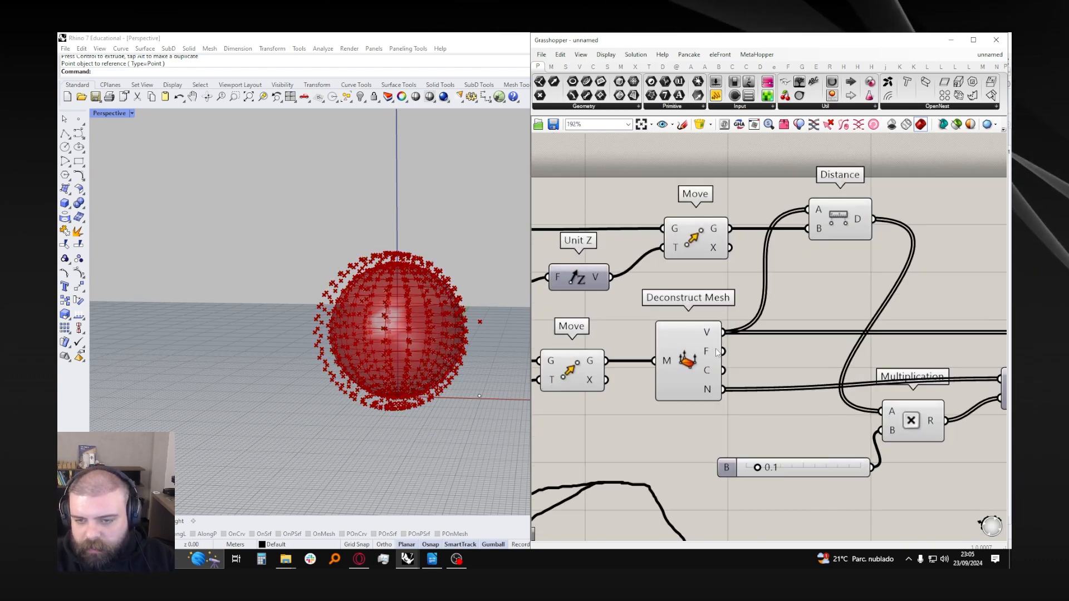
pyautogui.scroll(-6, 667, 353)
pyautogui.moveTo(666, 352); pyautogui.dragTo(694, 268)
pyautogui.scroll(5, 938, 318)
pyautogui.click(824, 329)
pyautogui.scroll(-6, 891, 305)
pyautogui.click(826, 360)
pyautogui.scroll(-2, 827, 360)
pyautogui.scroll(7, 734, 331)
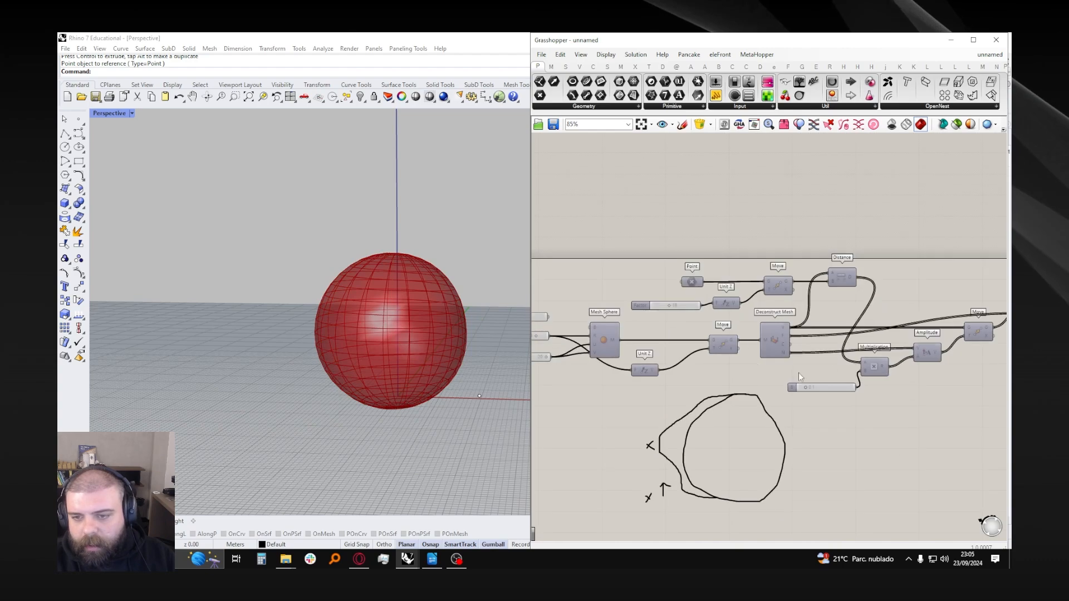
# - Show the moved mesh sphere's preview and compare it with the Construct Mesh result
pyautogui.moveTo(716, 310); pyautogui.dragTo(649, 310)
pyautogui.scroll(-3, 704, 320)
pyautogui.click(640, 367)
pyautogui.middleClick(651, 351)
pyautogui.scroll(2, 414, 350)
pyautogui.middleClick(640, 350)
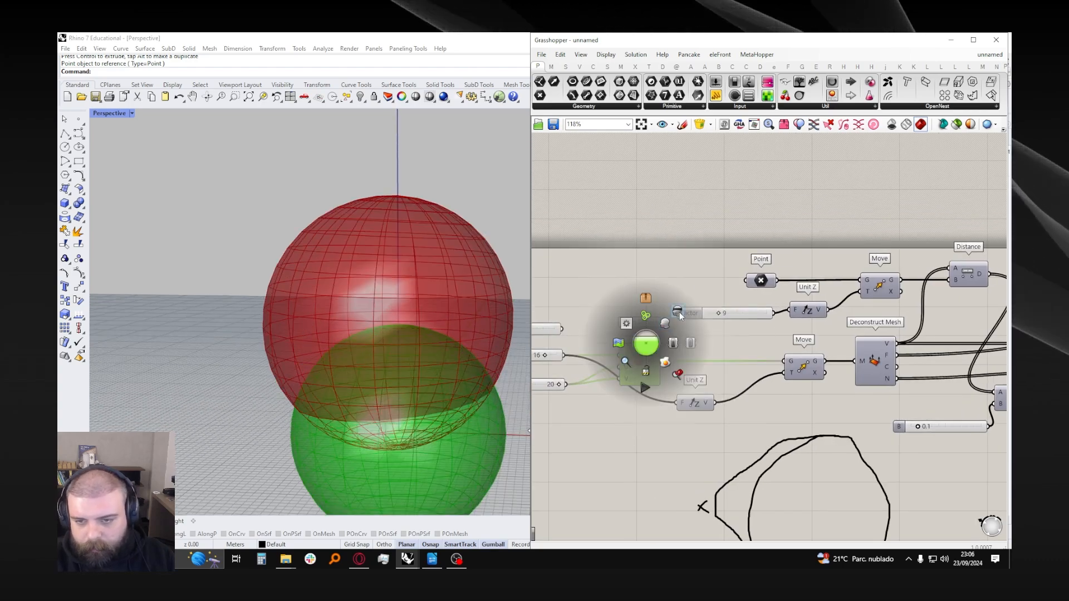
pyautogui.click(640, 318)
pyautogui.click(803, 368)
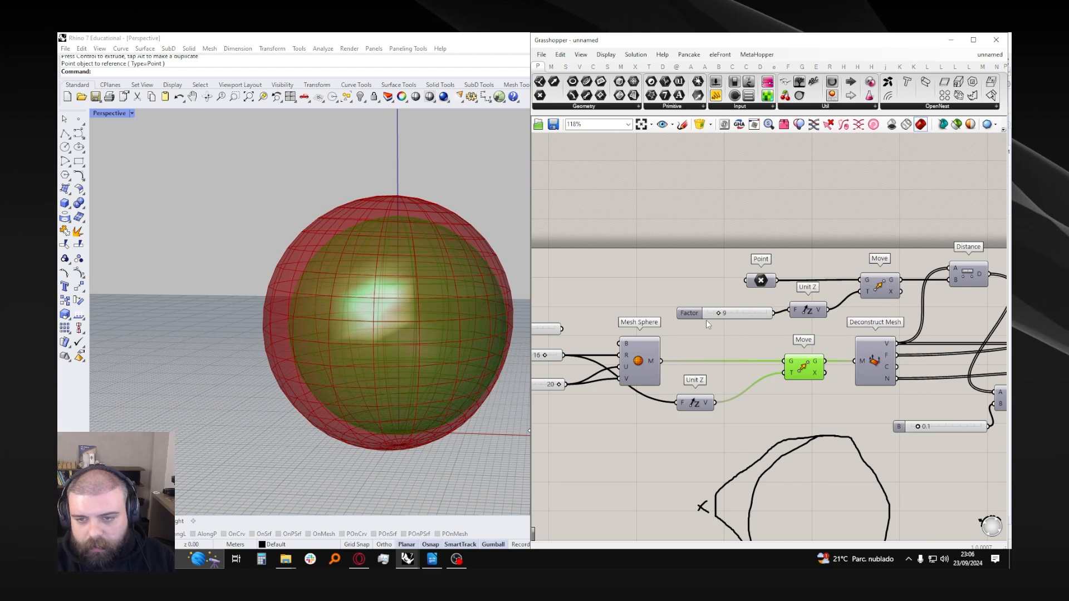
pyautogui.scroll(-3, 741, 312)
pyautogui.click(896, 315)
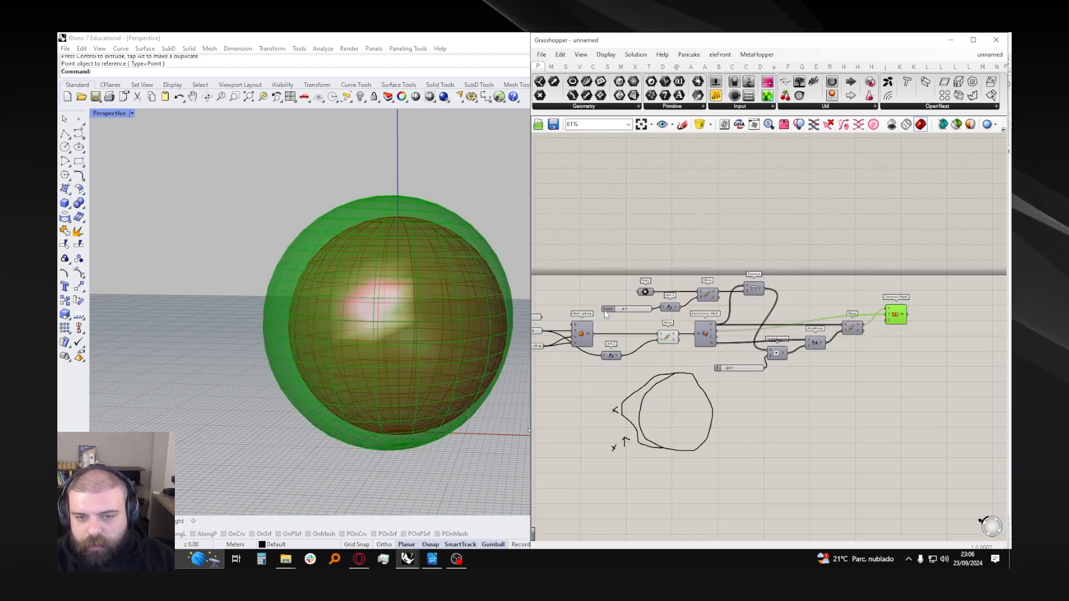
# - Set the Factor slider that raises the reference point to 25
pyautogui.scroll(4, 621, 309)
pyautogui.moveTo(665, 321)
pyautogui.mouseDown()
pyautogui.moveTo(674, 315)
pyautogui.moveTo(659, 316)
pyautogui.mouseUp()
pyautogui.click(675, 344)
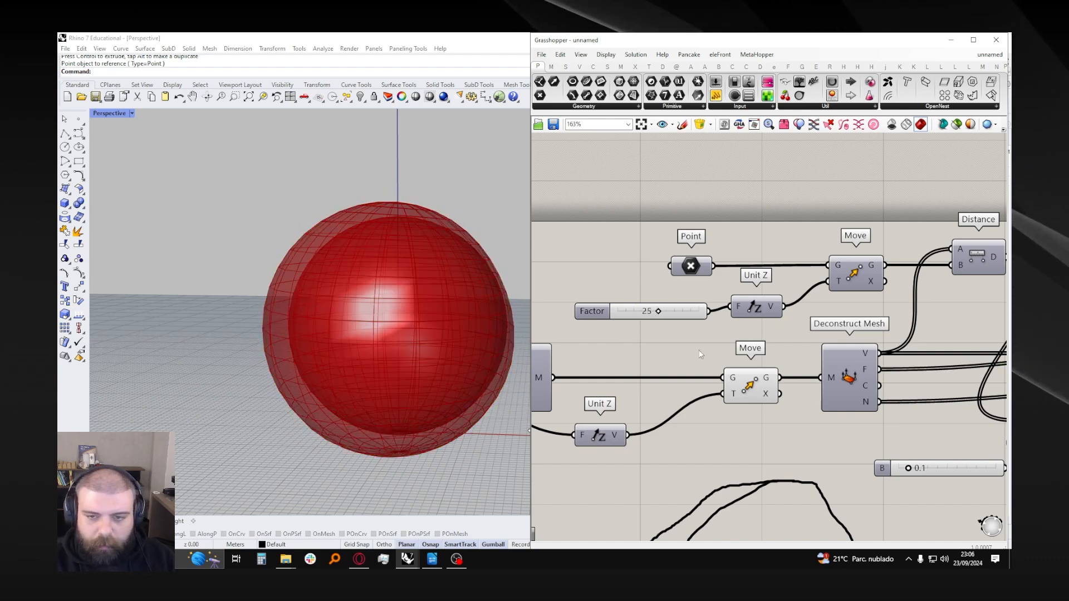
# - Hide the preview of the Move component that feeds Deconstruct Mesh and check the Construct Mesh result
pyautogui.scroll(-3, 697, 329)
pyautogui.click(721, 352)
pyautogui.middleClick(721, 344)
pyautogui.click(745, 304)
pyautogui.scroll(-3, 756, 284)
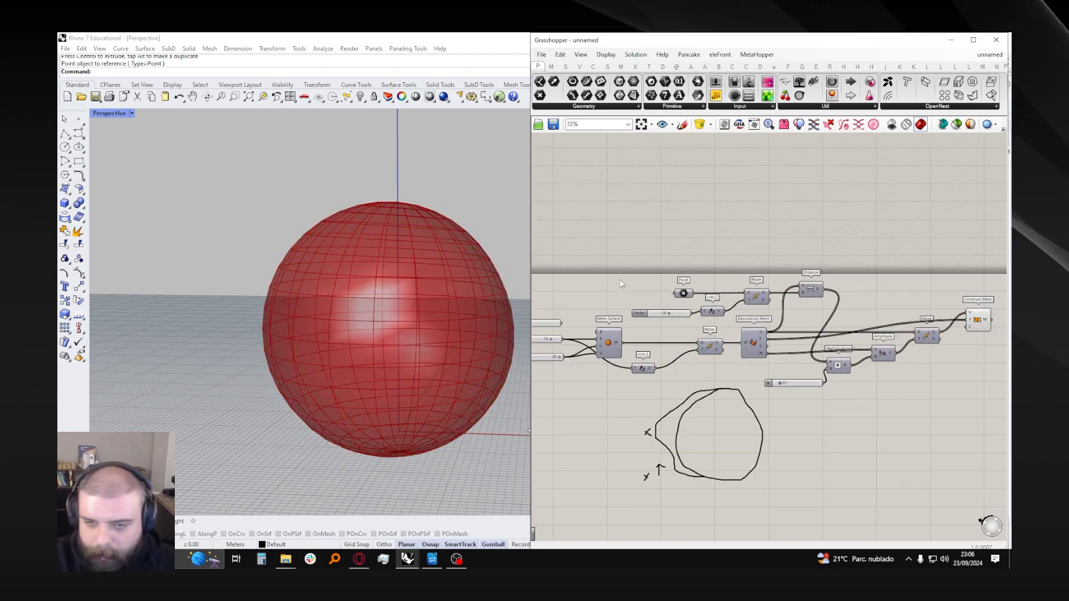
pyautogui.scroll(4, 888, 314)
pyautogui.click(859, 318)
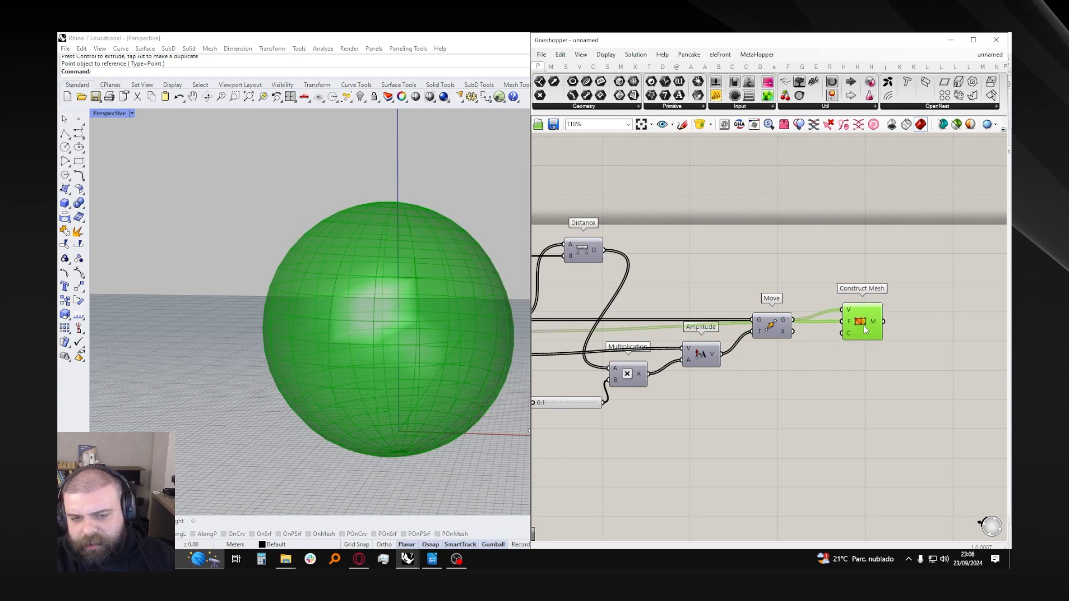
pyautogui.click(901, 294)
# - Turn on the preview of the Point component and view the point beside the sphere
pyautogui.scroll(-3, 901, 294)
pyautogui.scroll(1, 603, 269)
pyautogui.scroll(1, 602, 266)
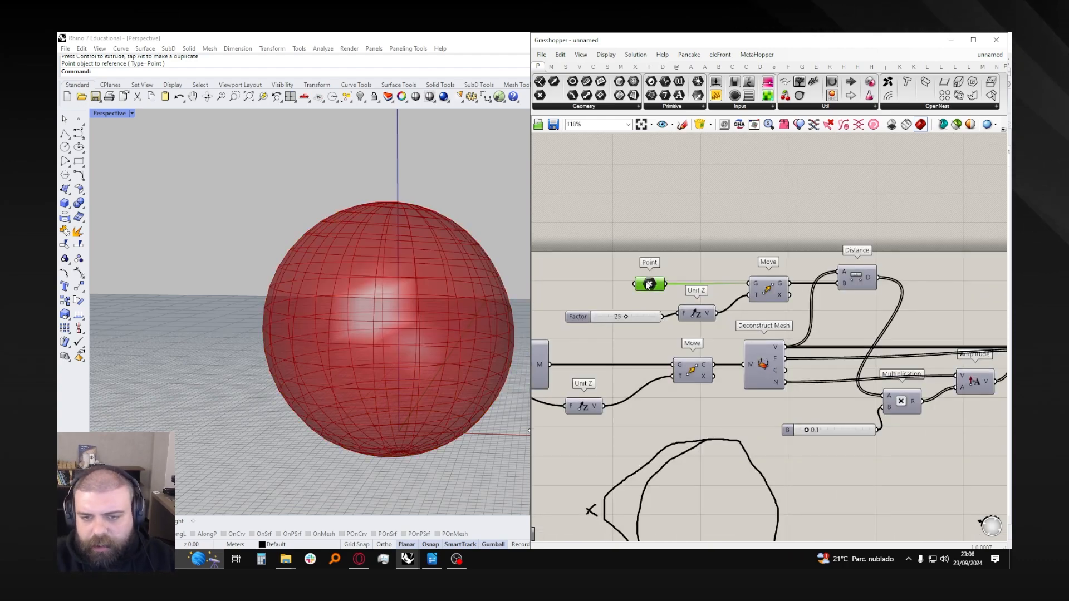
pyautogui.scroll(-3, 626, 286)
pyautogui.scroll(1, 641, 286)
pyautogui.middleClick(644, 287)
pyautogui.scroll(-3, 429, 384)
pyautogui.moveTo(429, 385); pyautogui.dragTo(415, 382, button='right')
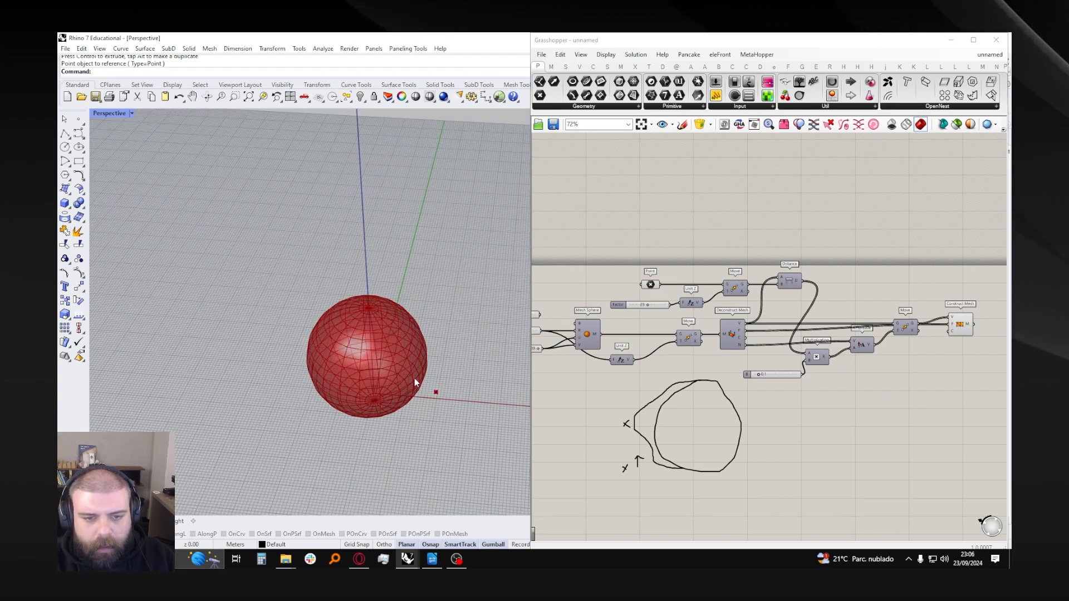
# - Set the Factor slider that raises the reference point to 34
pyautogui.scroll(4, 421, 363)
pyautogui.click(653, 286)
pyautogui.scroll(3, 642, 307)
pyautogui.moveTo(653, 302)
pyautogui.mouseDown()
pyautogui.moveTo(643, 304)
pyautogui.moveTo(665, 303)
pyautogui.mouseUp()
# - Turn on the preview of the Move component that raises the point and compare both point positions around the sphere
pyautogui.click(820, 271)
pyautogui.middleClick(819, 270)
pyautogui.click(783, 204)
pyautogui.scroll(-2, 603, 272)
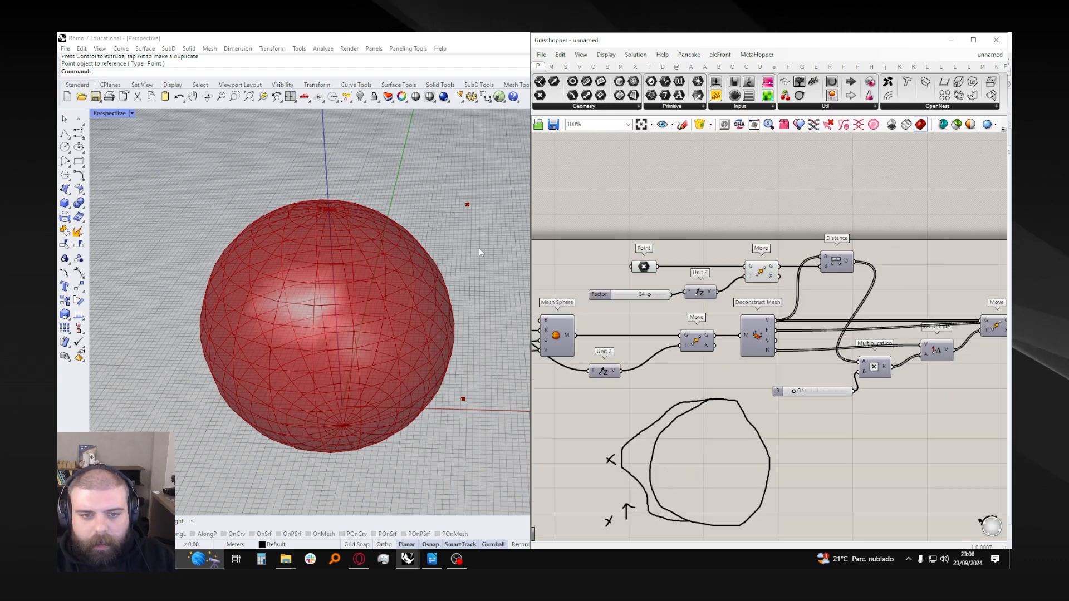
pyautogui.moveTo(479, 248); pyautogui.dragTo(471, 277, button='right')
pyautogui.click(644, 267)
pyautogui.scroll(-3, 378, 278)
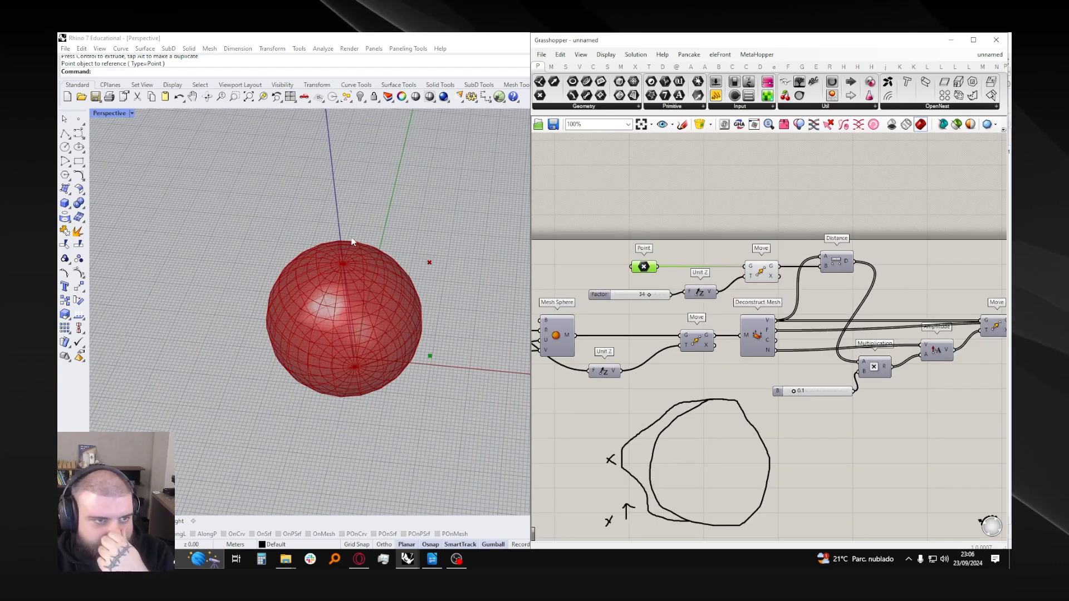
# - In Rhino's Top view, draw an open control-point curve looping around the sphere
pyautogui.doubleClick(103, 115)
pyautogui.click(78, 133)
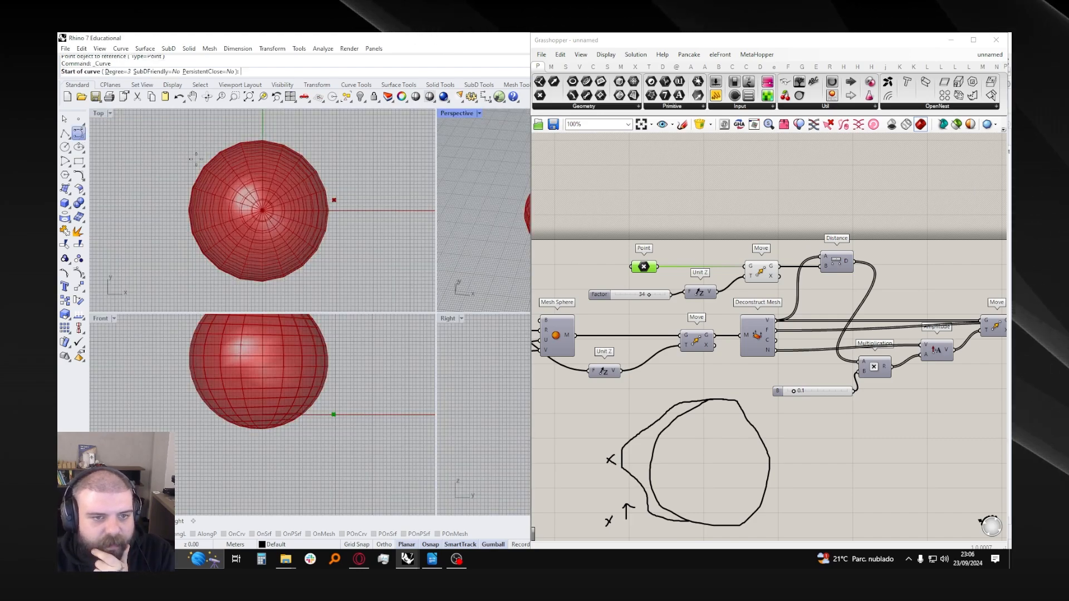
pyautogui.click(340, 186)
pyautogui.click(353, 243)
pyautogui.click(325, 288)
pyautogui.click(248, 292)
pyautogui.click(203, 292)
pyautogui.click(150, 292)
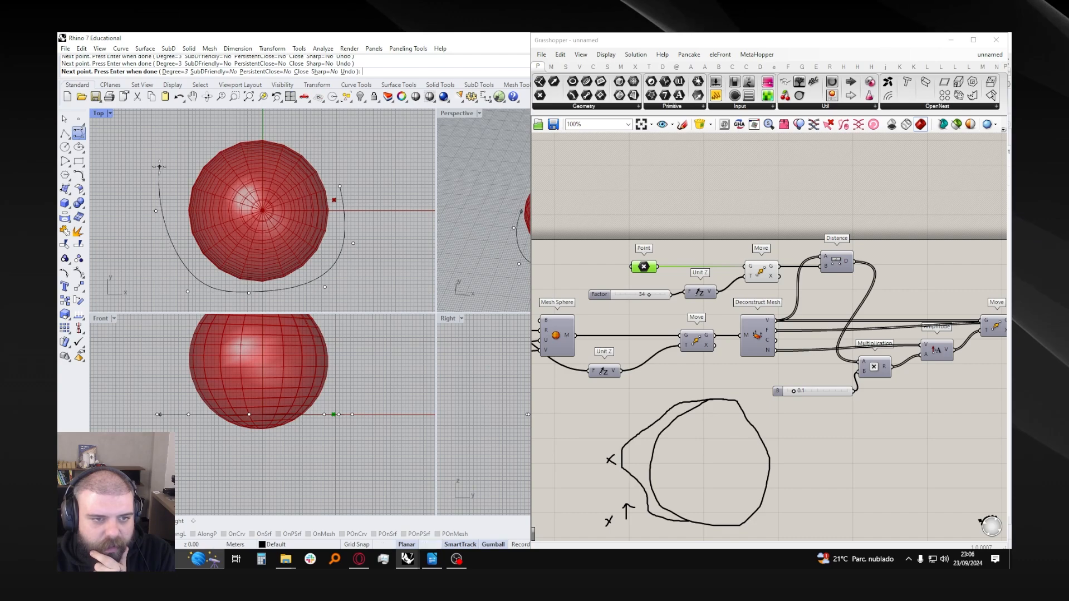
pyautogui.click(152, 142)
pyautogui.click(257, 120)
pyautogui.click(330, 151)
pyautogui.press('Return')
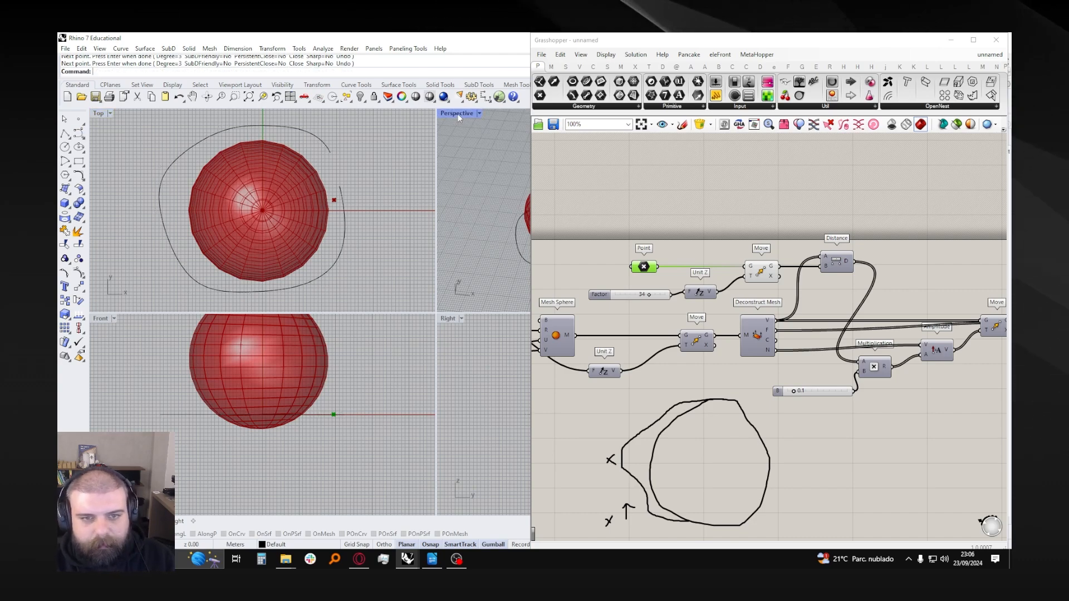
# - In the Perspective view, delete several control points on the curve's side opposite the reference point
pyautogui.doubleClick(457, 114)
pyautogui.moveTo(417, 297); pyautogui.dragTo(409, 303)
pyautogui.moveTo(410, 303); pyautogui.dragTo(406, 282, button='right')
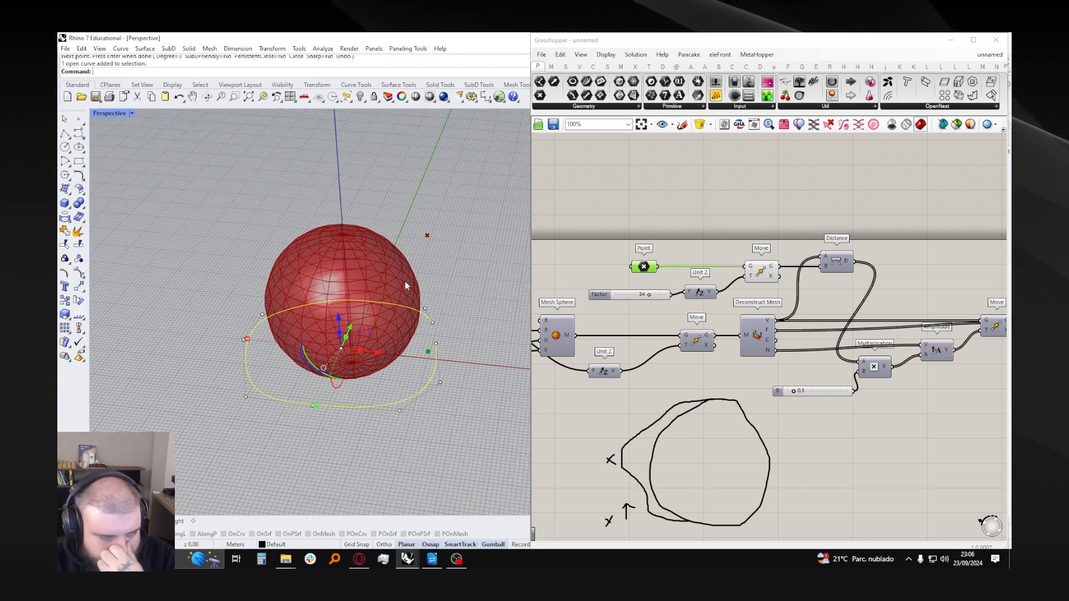
pyautogui.moveTo(312, 283); pyautogui.dragTo(381, 313)
pyautogui.press('Delete')
pyautogui.moveTo(213, 373); pyautogui.dragTo(279, 418)
pyautogui.press('Delete')
pyautogui.moveTo(263, 358); pyautogui.dragTo(263, 359)
pyautogui.press('Delete')
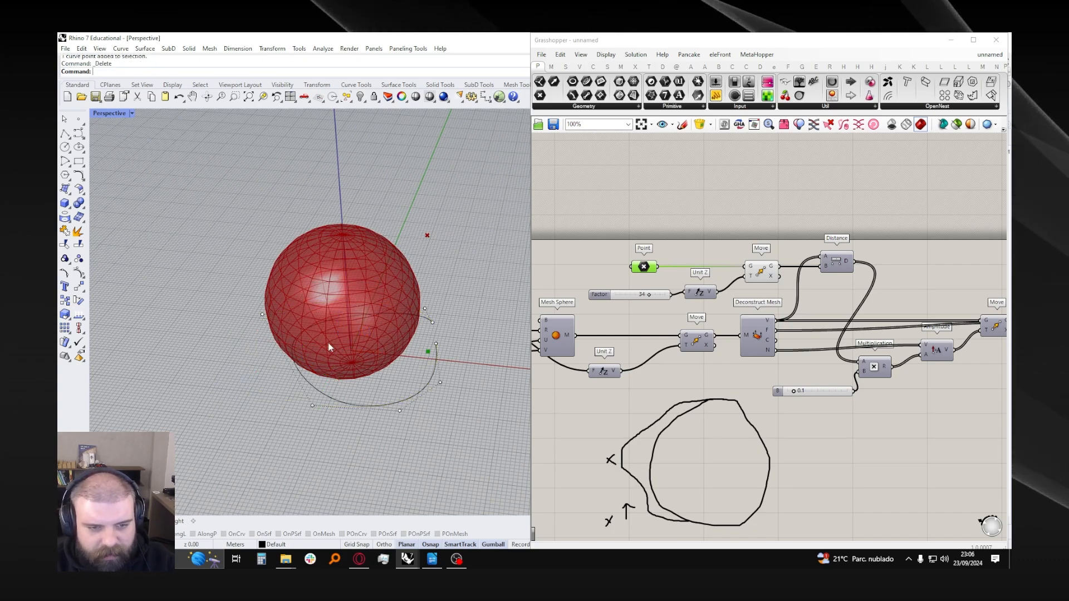
# - Shift the curve along the X axis around the sphere and raise two control points at one end to near the sphere's top
pyautogui.click(362, 380)
pyautogui.moveTo(362, 380); pyautogui.dragTo(363, 355)
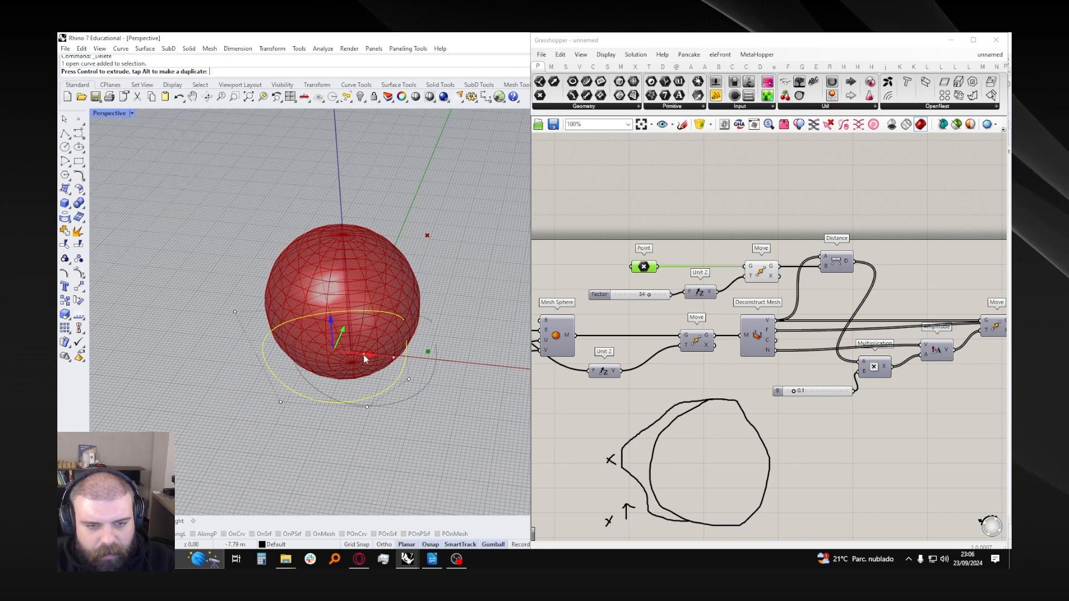
pyautogui.click(407, 323)
pyautogui.moveTo(396, 289); pyautogui.dragTo(397, 180)
pyautogui.moveTo(313, 434); pyautogui.dragTo(316, 353, button='right')
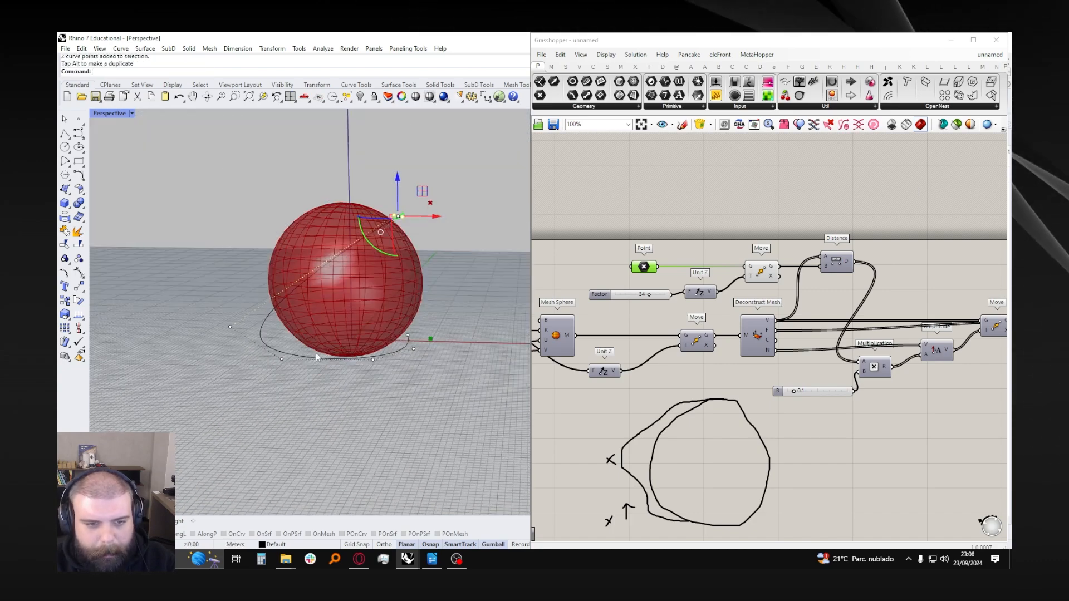
# - Raise three more of the curve's control points vertically so it climbs around the sphere
pyautogui.click(282, 359)
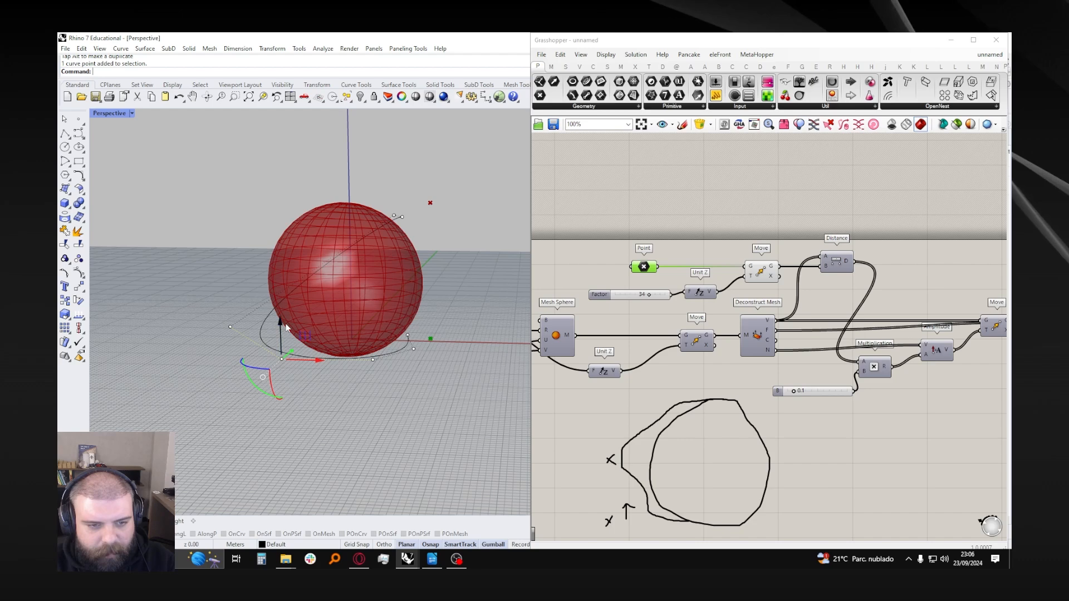
pyautogui.keyDown('shift'); pyautogui.click(229, 327); pyautogui.keyUp('shift')
pyautogui.moveTo(254, 310); pyautogui.dragTo(266, 245)
pyautogui.click(373, 359)
pyautogui.moveTo(373, 329); pyautogui.dragTo(376, 299)
pyautogui.moveTo(378, 295); pyautogui.dragTo(348, 287, button='right')
# - Add a Curve parameter to the Grasshopper canvas and reference the drawn curve in it
pyautogui.click(582, 252)
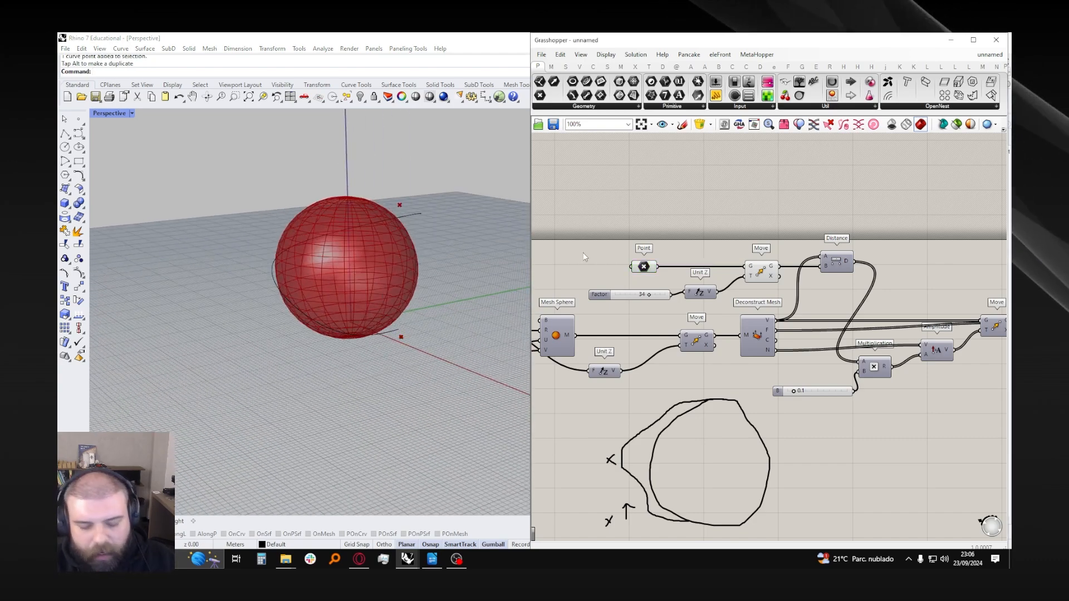
pyautogui.doubleClick(582, 252)
pyautogui.write('cur')
pyautogui.press('Return')
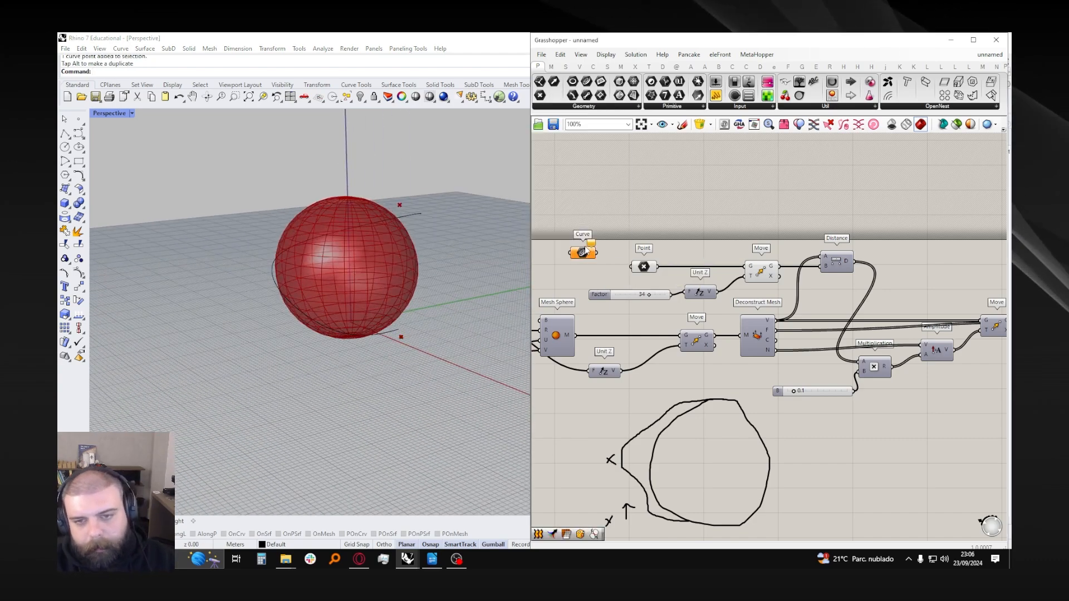
pyautogui.rightClick(585, 250)
pyautogui.click(630, 388)
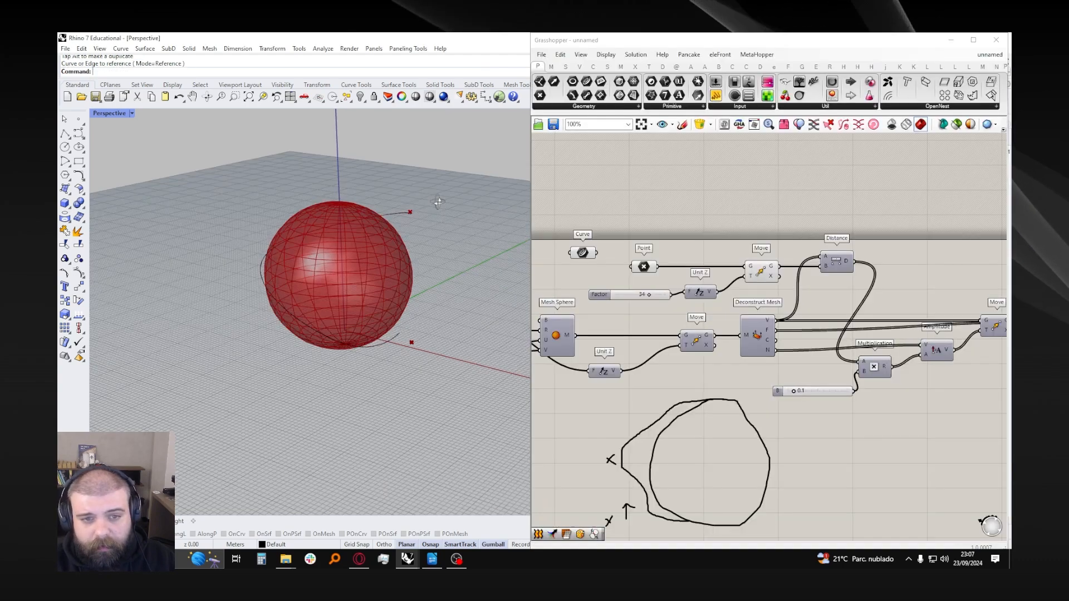
# - Move the Curve parameter clear of the Point chain and add an Evaluate Curve component next to it
pyautogui.scroll(3, 320, 171)
pyautogui.moveTo(320, 171); pyautogui.dragTo(363, 178, button='right')
pyautogui.moveTo(454, 228); pyautogui.dragTo(472, 323, button='right')
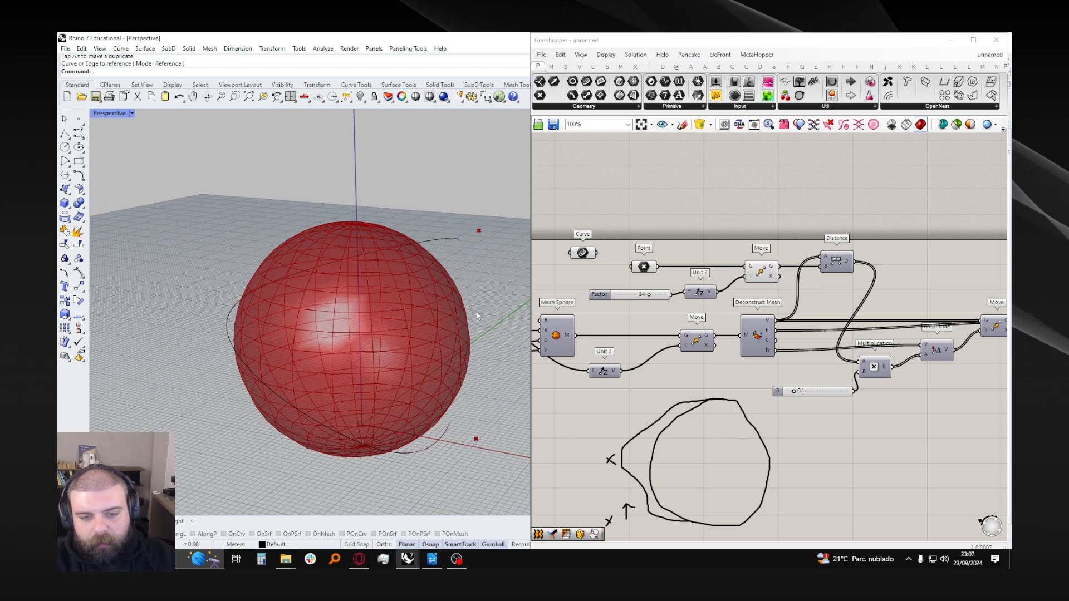
pyautogui.moveTo(586, 255); pyautogui.dragTo(590, 235)
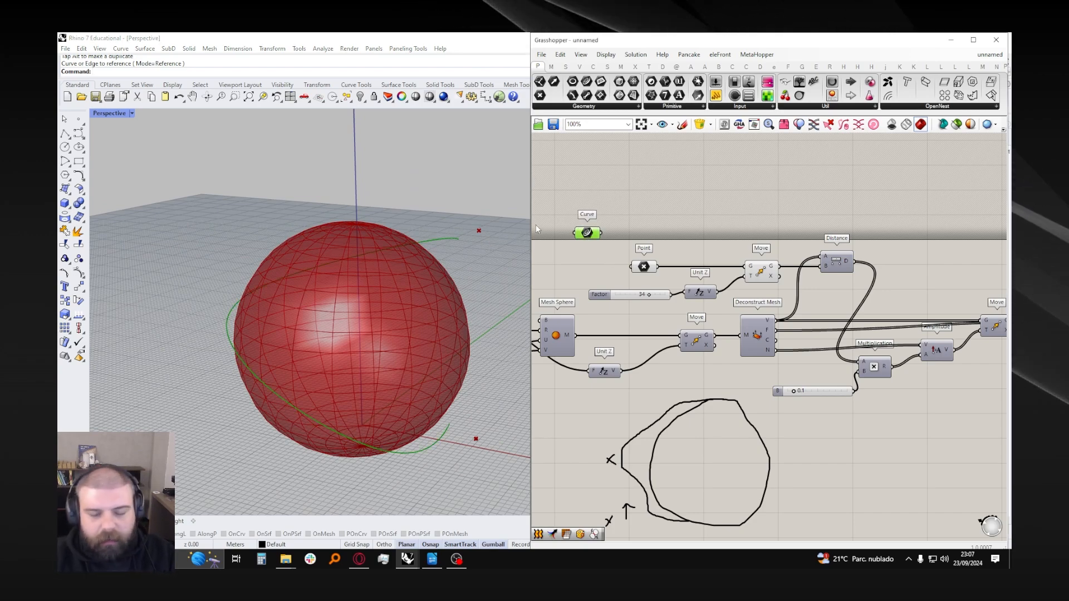
pyautogui.scroll(1, 622, 222)
pyautogui.doubleClick(623, 223)
pyautogui.write('evalu')
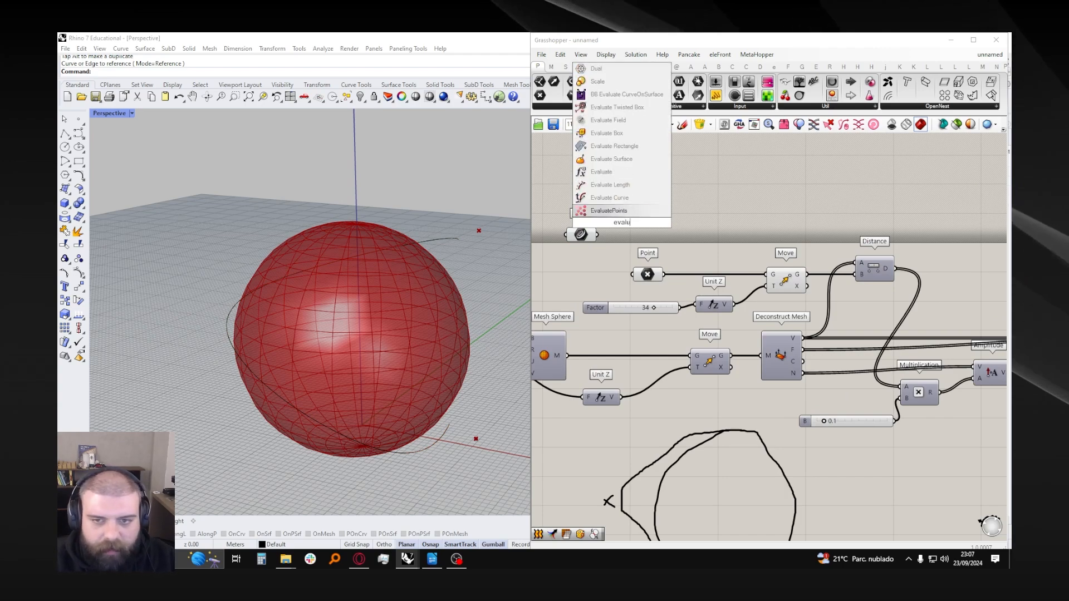
pyautogui.write('ate curve')
pyautogui.click(632, 212)
pyautogui.moveTo(625, 216); pyautogui.dragTo(672, 222)
pyautogui.scroll(-3, 746, 250)
pyautogui.scroll(4, 660, 241)
pyautogui.click(636, 241)
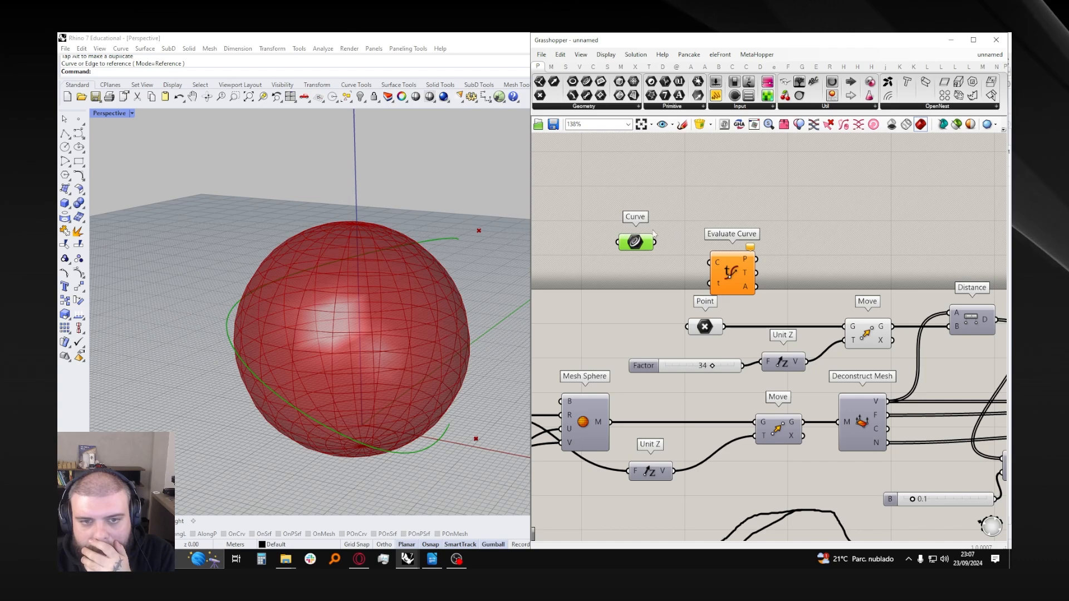
# - Wire the Curve parameter into Evaluate Curve's C input and reparameterize the curve
pyautogui.moveTo(726, 272); pyautogui.dragTo(719, 257)
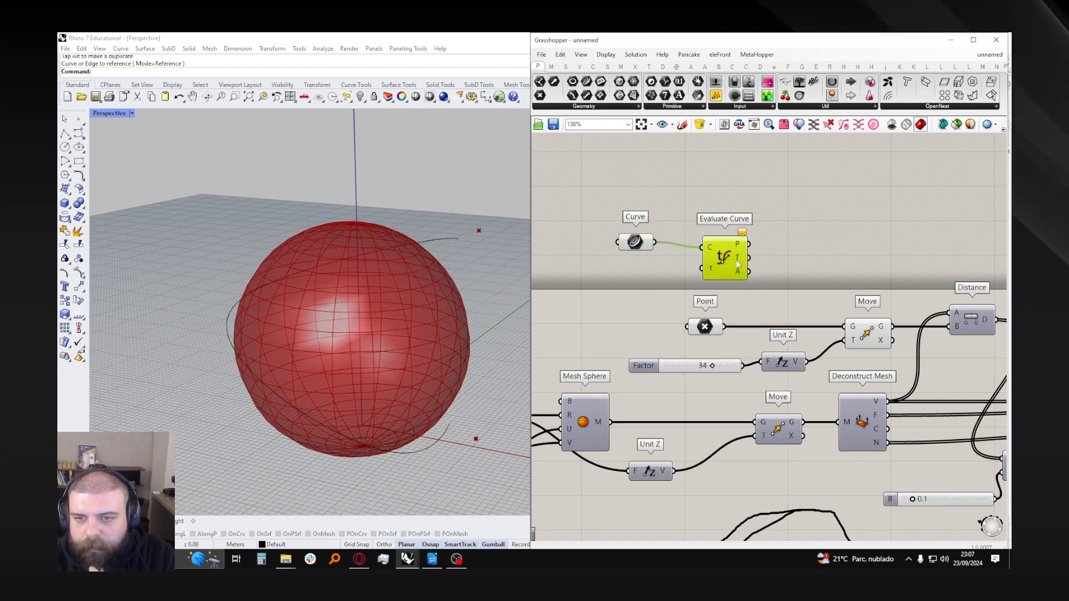
pyautogui.rightClick(649, 246)
pyautogui.click(696, 359)
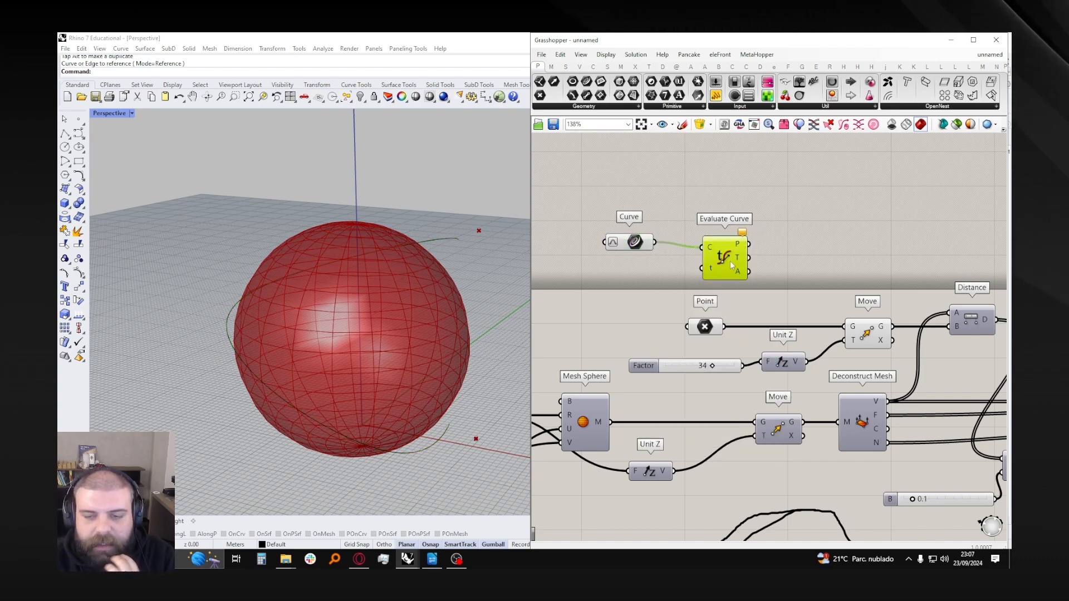
# - Add a number slider ranging from 0 to 1.00 and connect it to Evaluate Curve's t input
pyautogui.doubleClick(652, 291)
pyautogui.write('0<1.00')
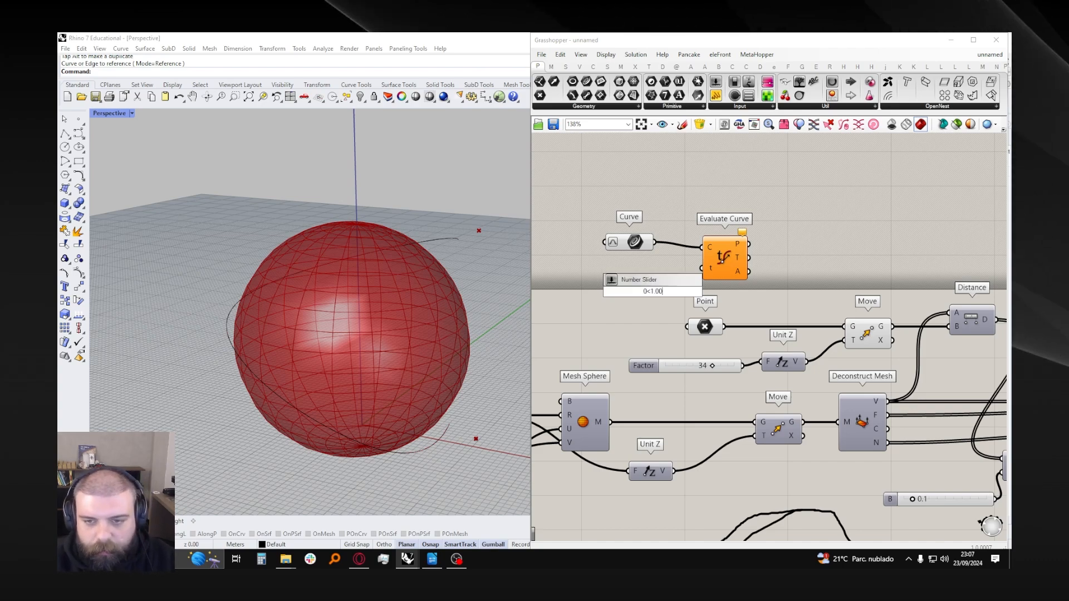
pyautogui.press('Return')
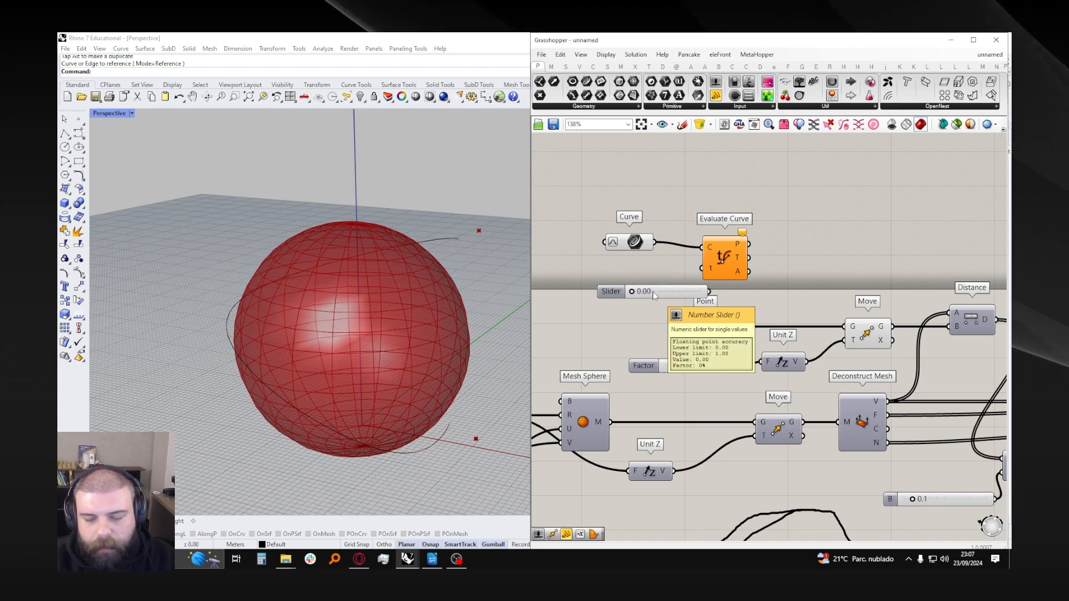
pyautogui.moveTo(671, 291); pyautogui.dragTo(702, 268)
pyautogui.click(730, 253)
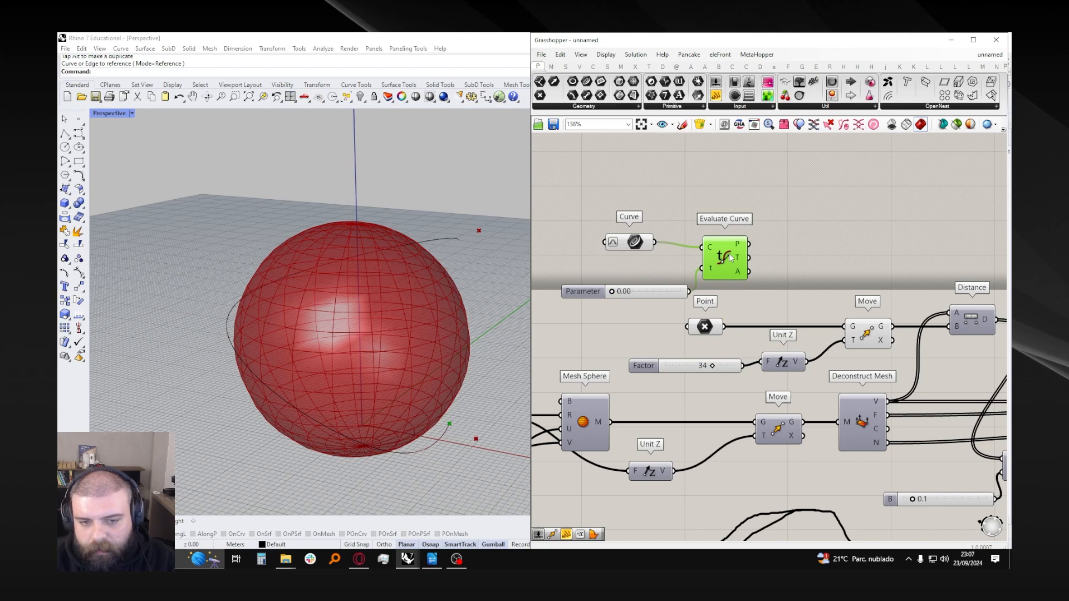
# - Sweep the parameter slider to check how the evaluated point travels along the curve, returning it to 0.00
pyautogui.scroll(3, 616, 301)
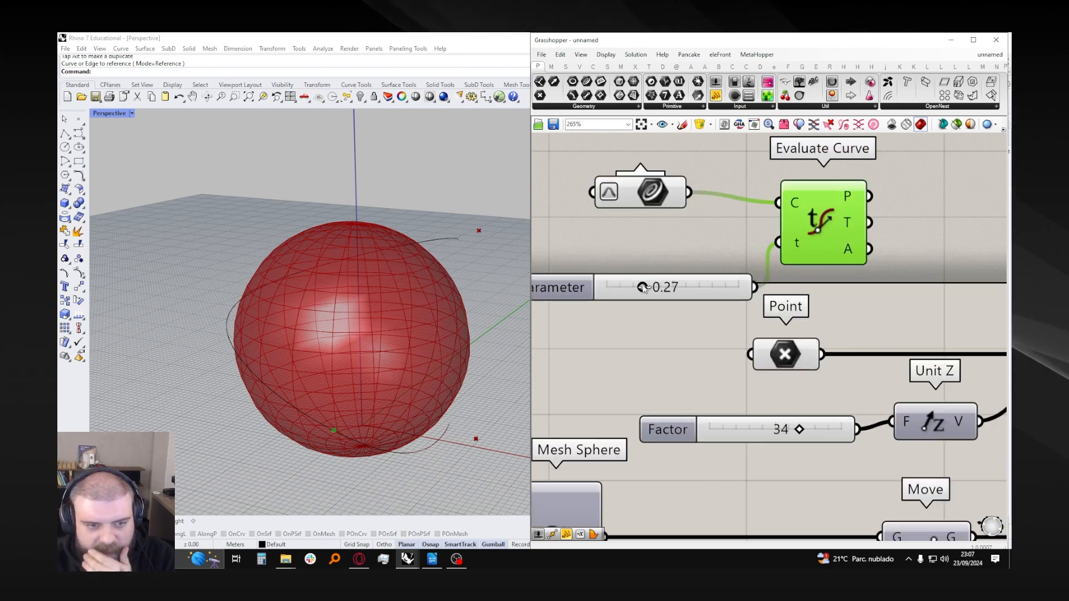
pyautogui.moveTo(740, 286); pyautogui.dragTo(626, 286)
pyautogui.scroll(-3, 600, 282)
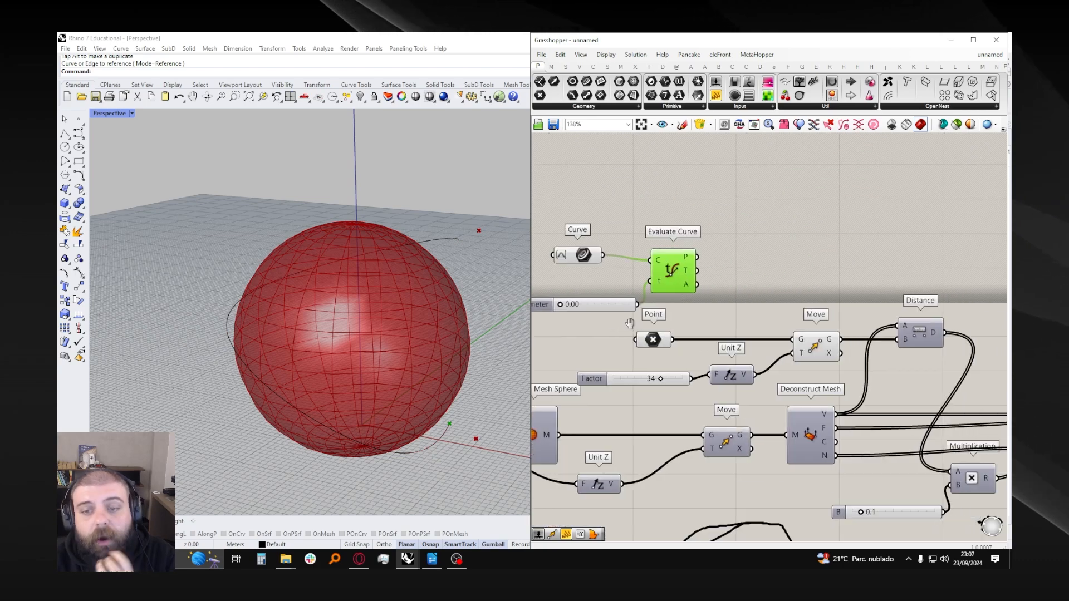
# - Connect Evaluate Curve's P output to Distance's B input and delete the old Point, Unit Z, Factor slider and Move chain
pyautogui.moveTo(703, 251); pyautogui.dragTo(908, 339)
pyautogui.moveTo(847, 384); pyautogui.dragTo(649, 329)
pyautogui.press('Delete')
# - Set the curve parameter slider to 0.50
pyautogui.click(682, 265)
pyautogui.moveTo(562, 305); pyautogui.dragTo(594, 304)
pyautogui.click(616, 338)
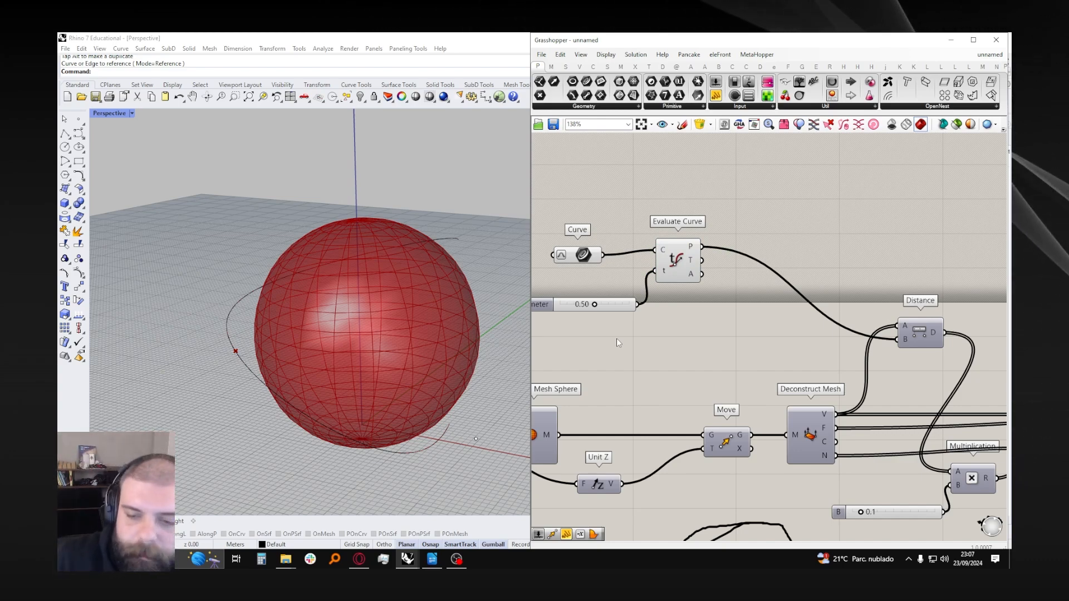
# - Reposition the parameter slider closer to Evaluate Curve and set it to 0.46
pyautogui.scroll(-4, 647, 305)
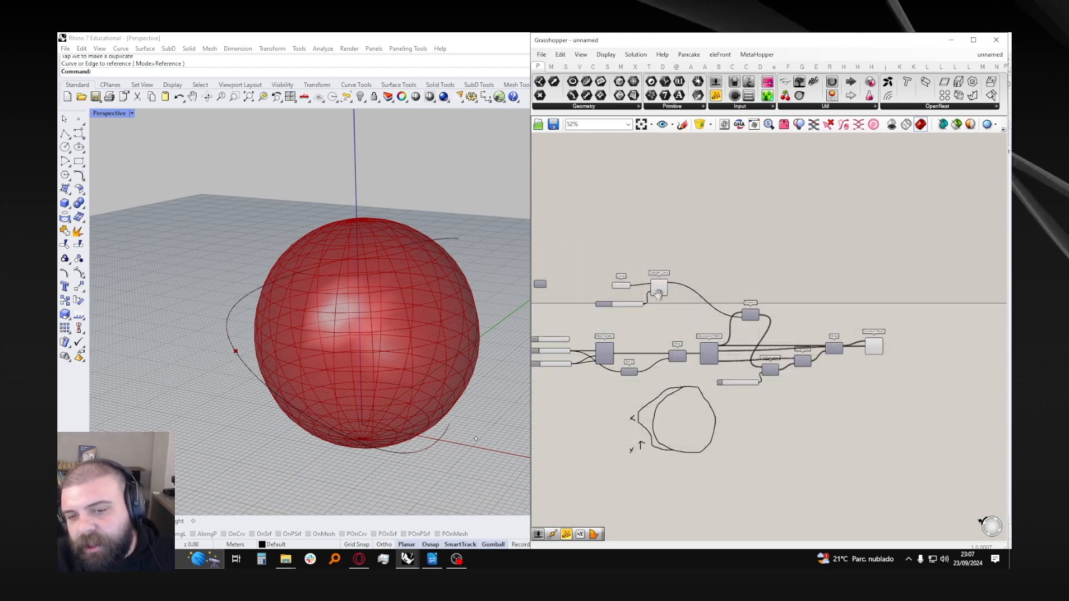
pyautogui.scroll(4, 661, 289)
pyautogui.moveTo(661, 289); pyautogui.dragTo(695, 302)
pyautogui.click(664, 321)
pyautogui.scroll(-2, 663, 322)
pyautogui.moveTo(668, 341); pyautogui.dragTo(601, 257)
pyautogui.middleClick(601, 260)
pyautogui.click(610, 315)
pyautogui.scroll(4, 610, 313)
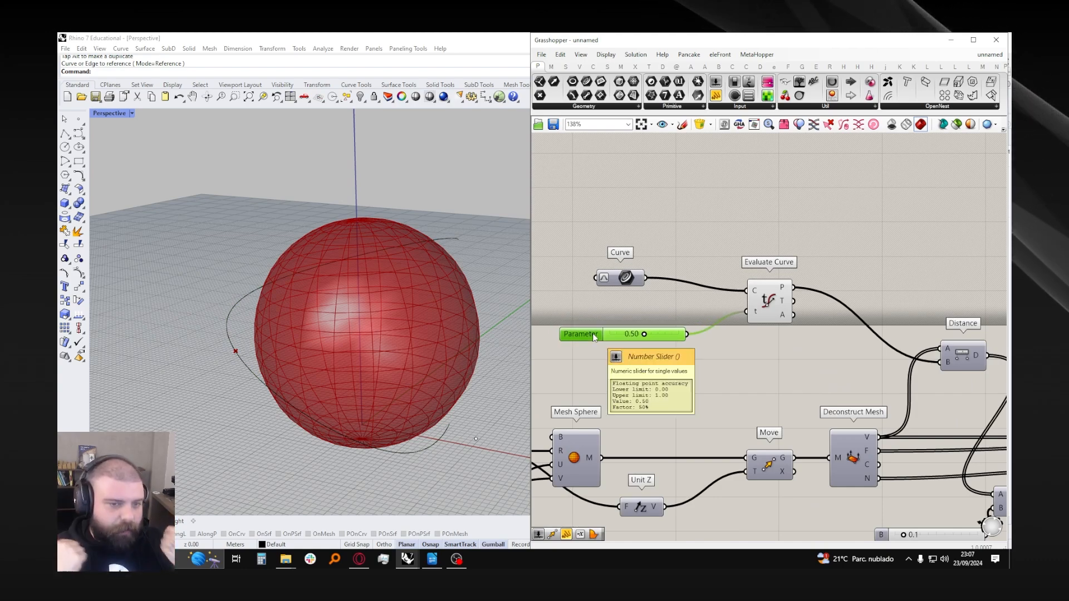
pyautogui.moveTo(594, 336); pyautogui.dragTo(665, 331)
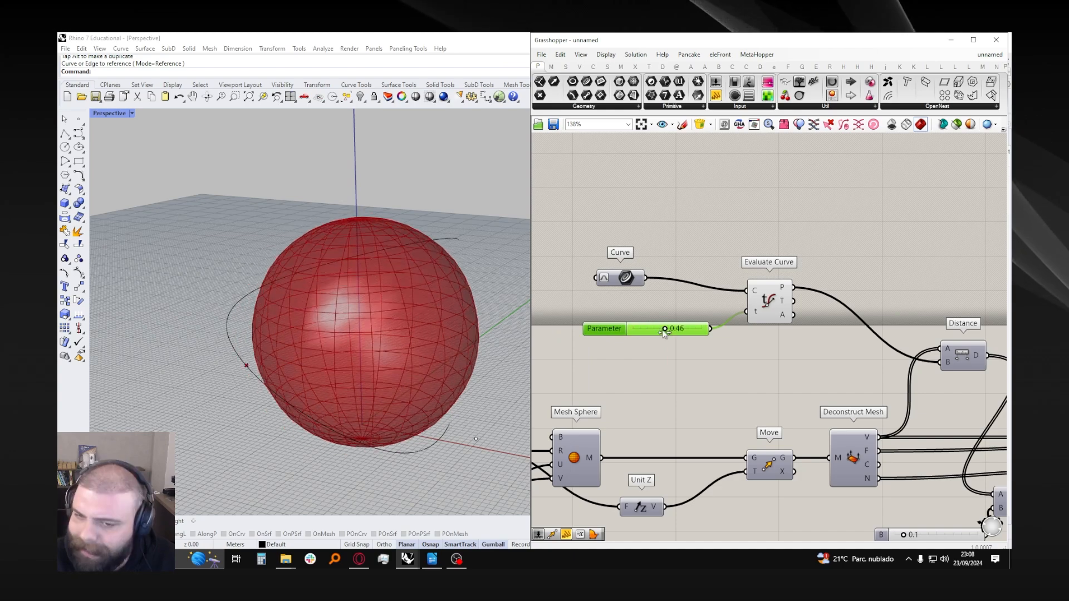
# - Open the animation settings of the curve parameter slider and enlarge the dialog to inspect its preview
pyautogui.scroll(-4, 664, 331)
pyautogui.moveTo(700, 317); pyautogui.dragTo(753, 310, button='right')
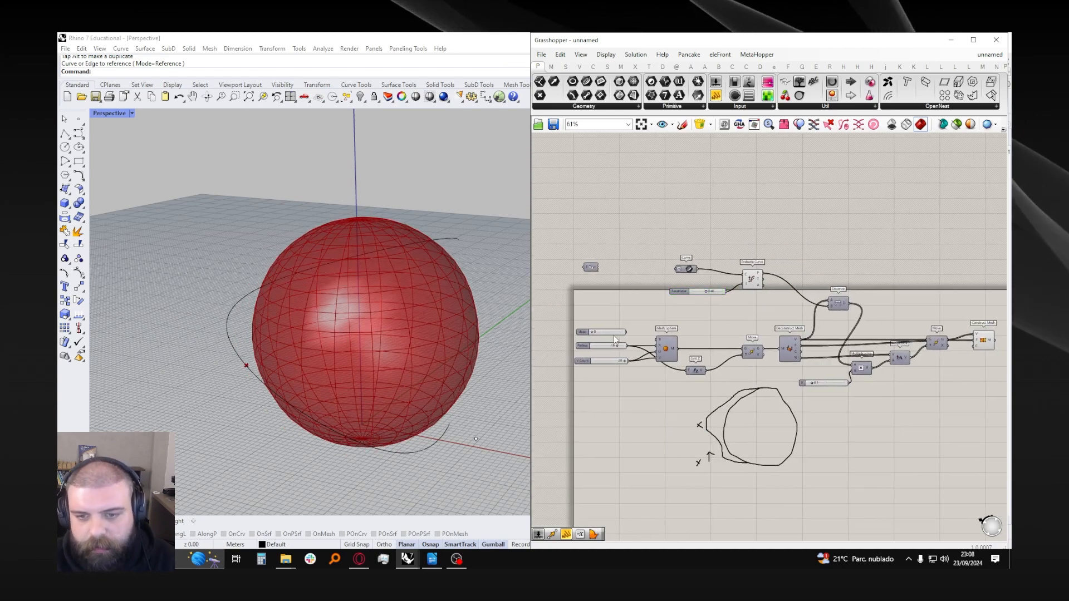
pyautogui.scroll(4, 721, 288)
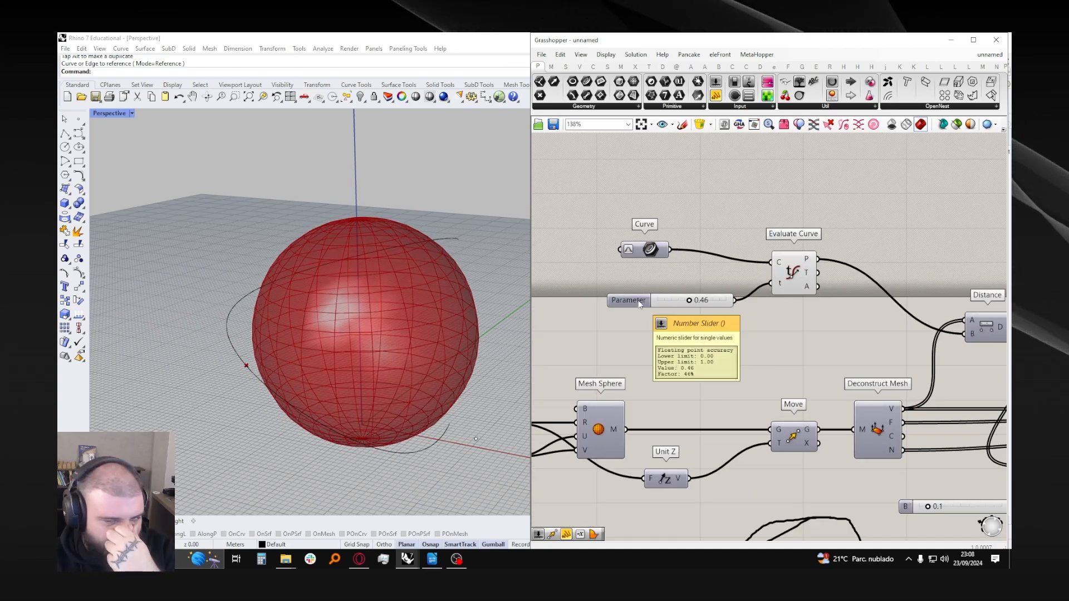
pyautogui.rightClick(639, 303)
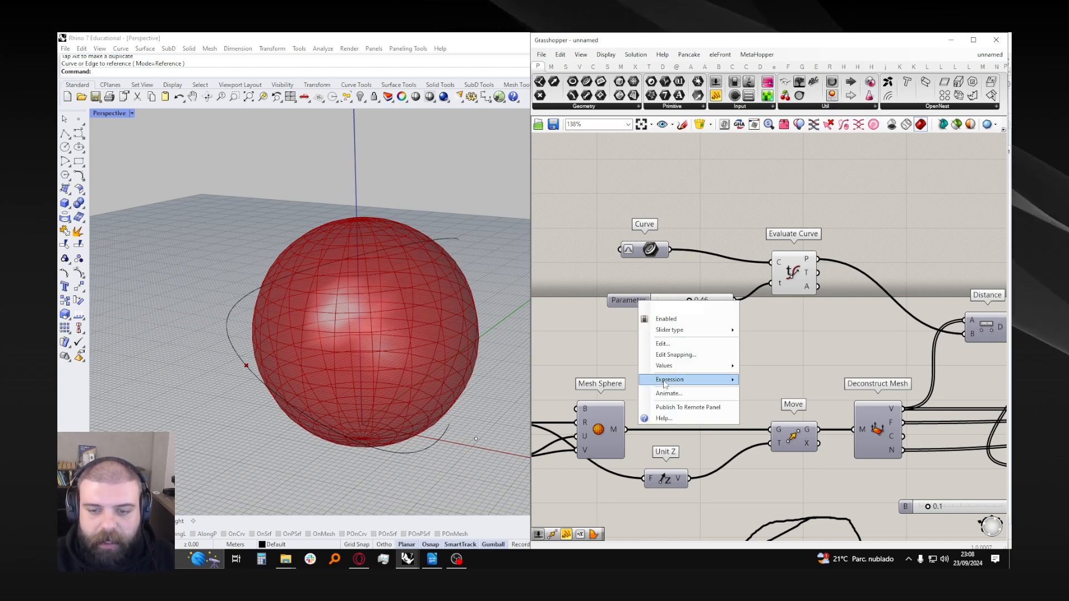
pyautogui.click(677, 394)
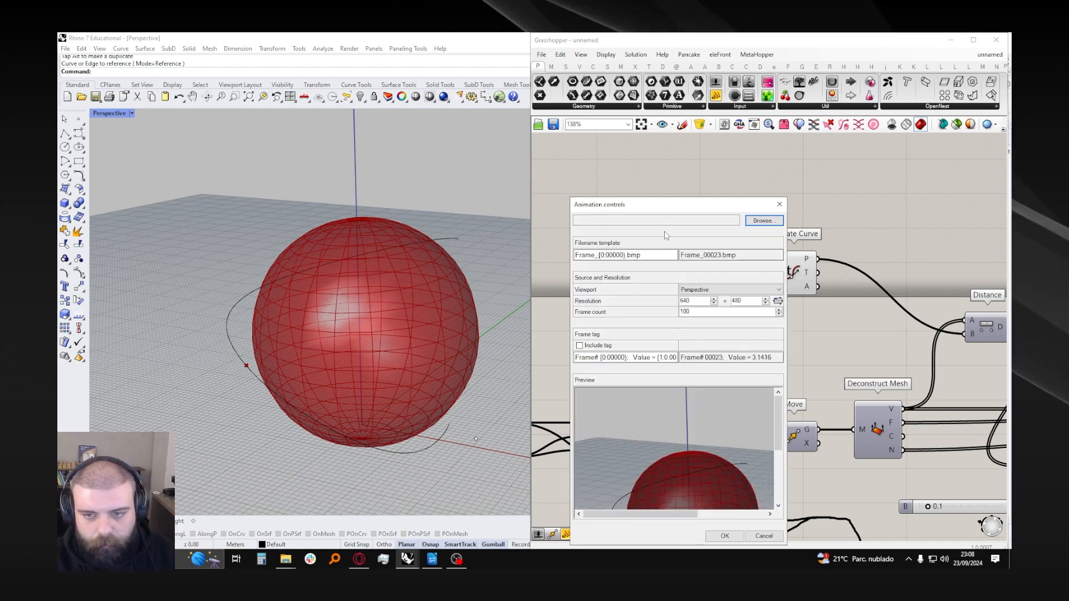
pyautogui.moveTo(671, 210); pyautogui.dragTo(582, 131)
pyautogui.moveTo(700, 466); pyautogui.dragTo(831, 538)
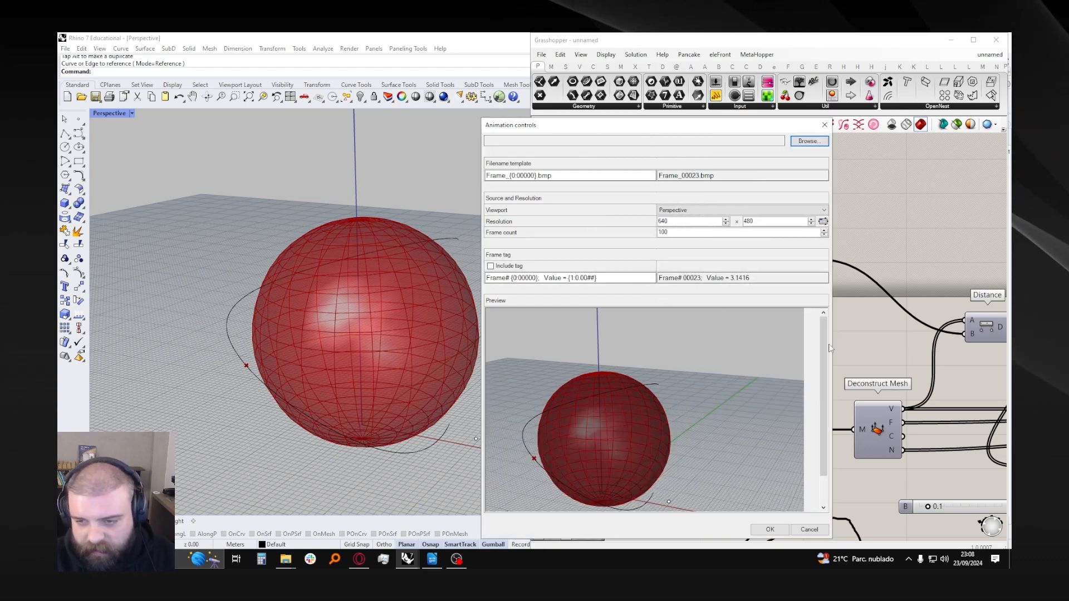
pyautogui.moveTo(824, 356); pyautogui.dragTo(824, 395)
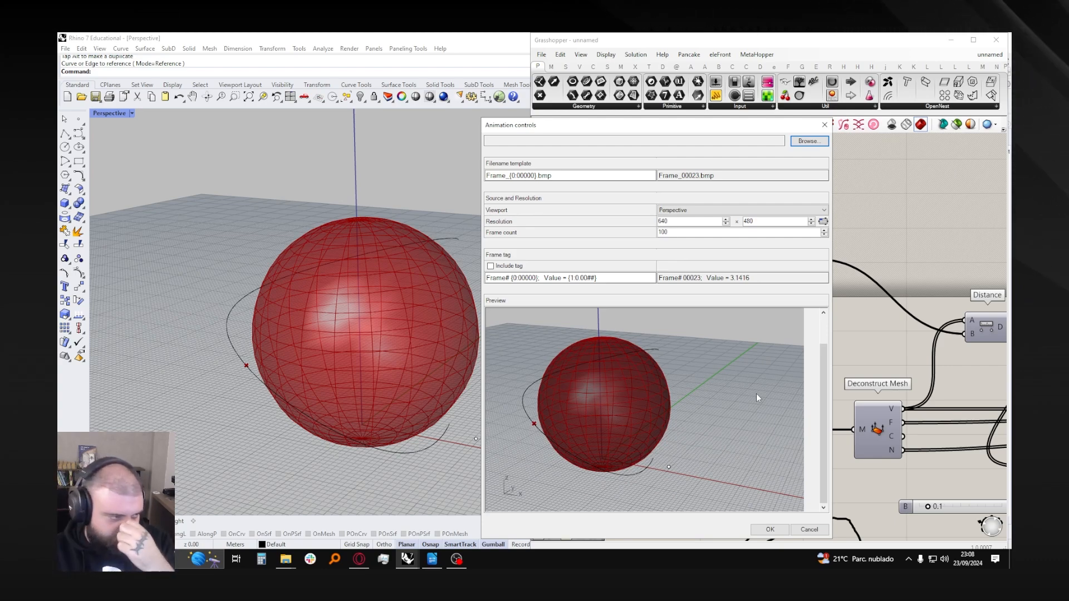
pyautogui.moveTo(660, 126); pyautogui.dragTo(538, 120)
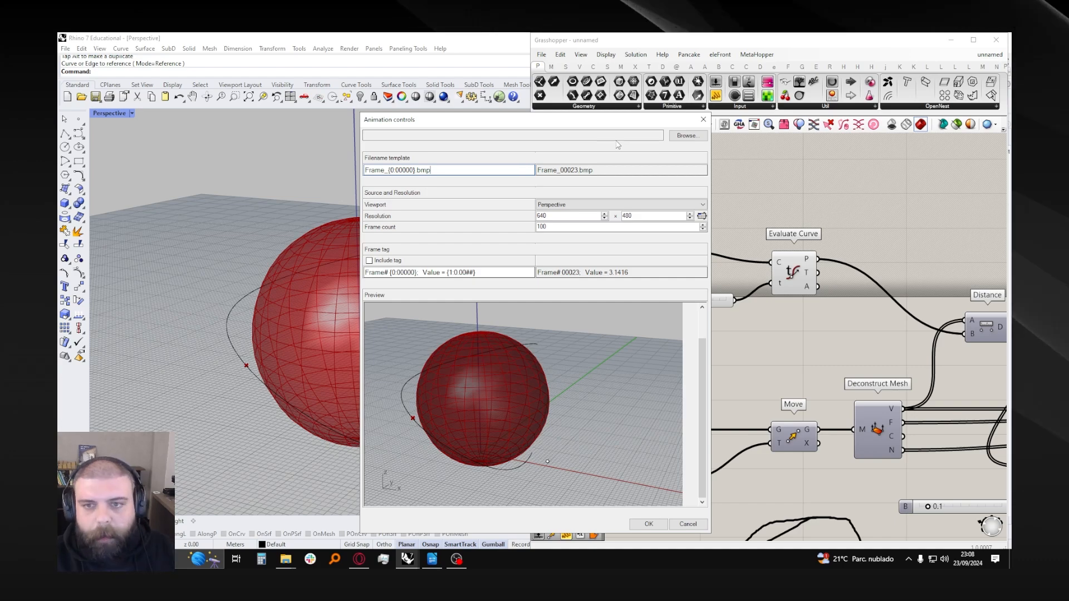
# - Create a SLIDER folder inside "#58 - ANIMAÇÕES COM GH" and choose it as the animation output folder
pyautogui.click(688, 135)
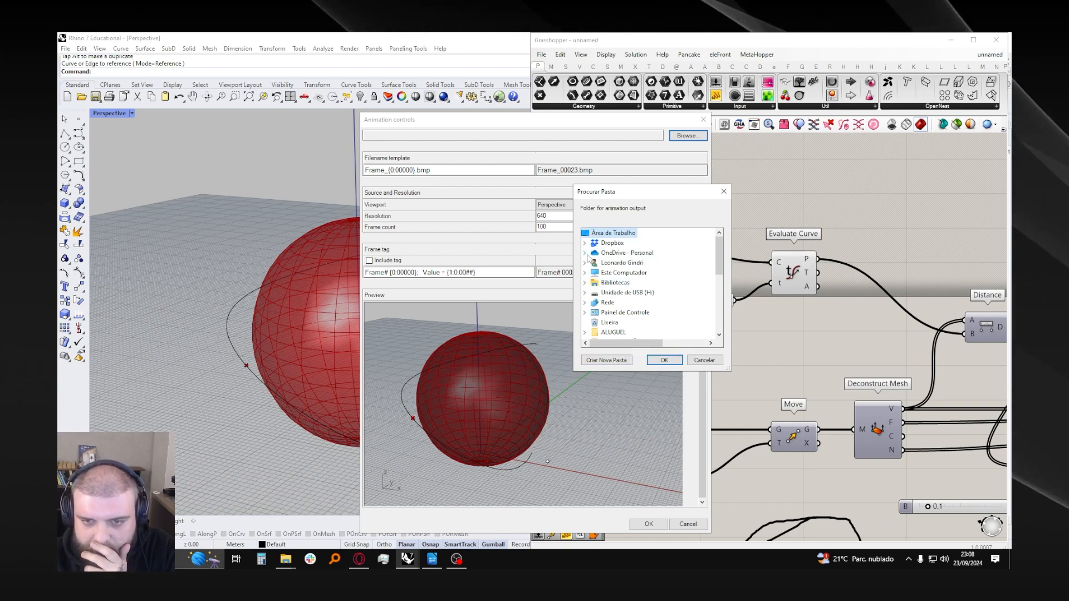
pyautogui.click(585, 243)
pyautogui.click(594, 252)
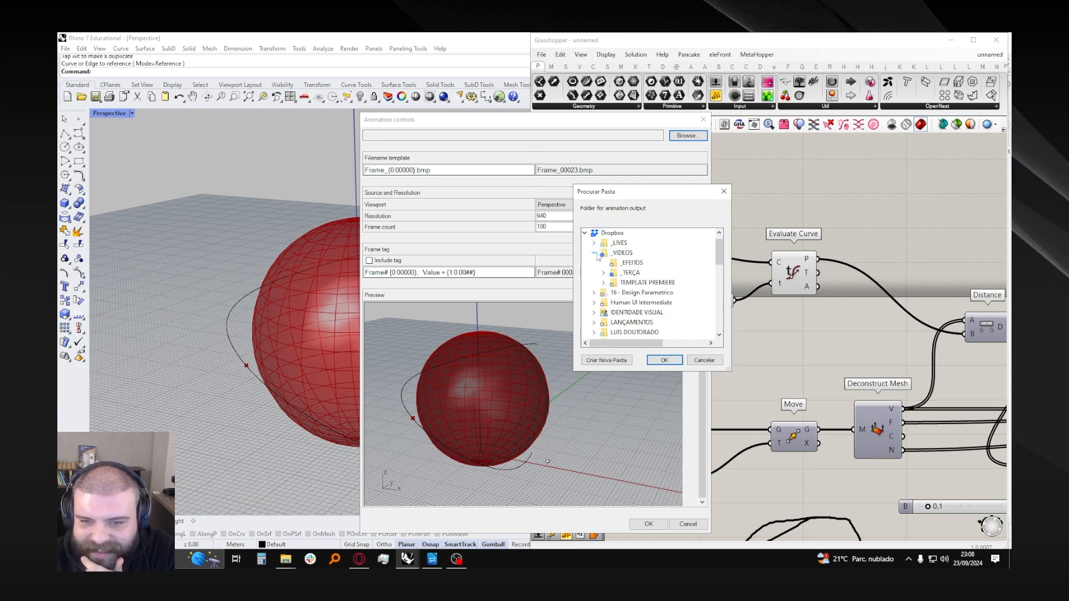
pyautogui.click(604, 272)
pyautogui.scroll(-5, 652, 265)
pyautogui.scroll(-9, 654, 267)
pyautogui.moveTo(656, 191); pyautogui.dragTo(534, 175)
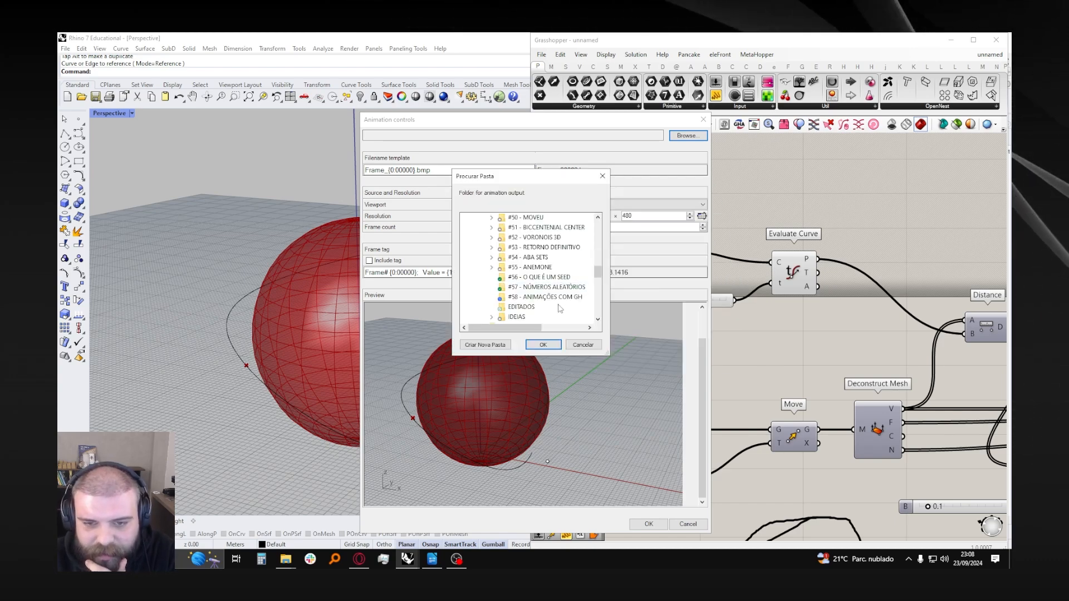
pyautogui.click(485, 344)
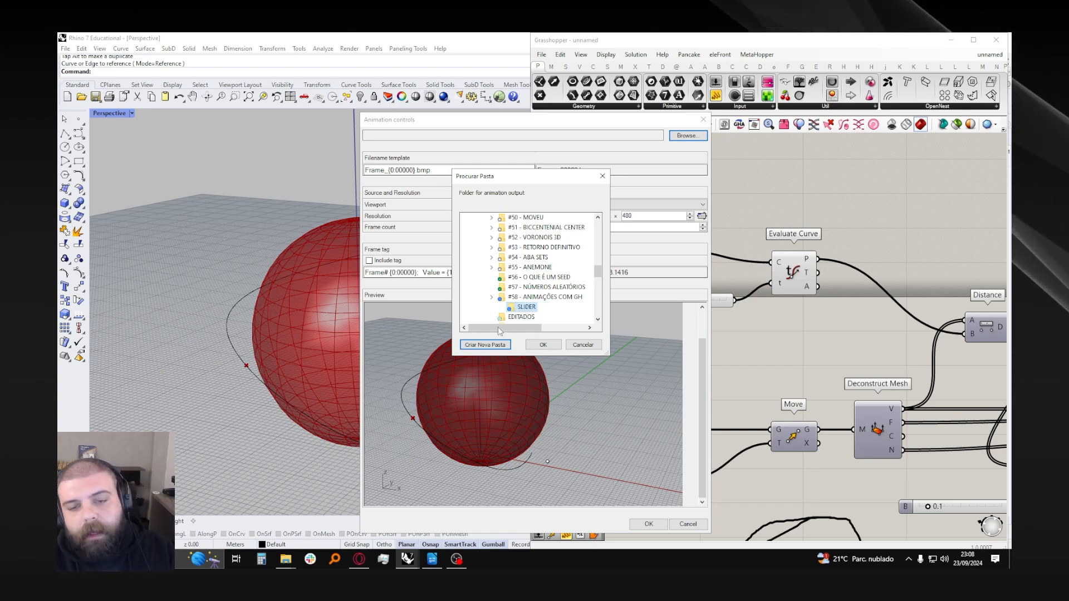
pyautogui.click(544, 344)
# - Preview the Top and Front viewports as the animation source and set it back to Perspective
pyautogui.moveTo(535, 123); pyautogui.dragTo(417, 104)
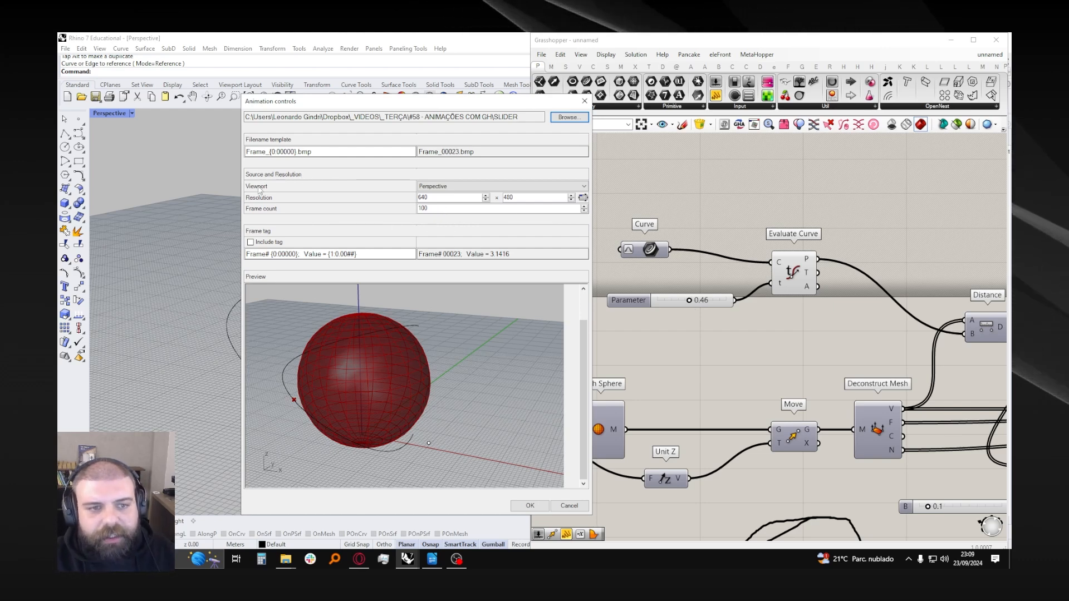
pyautogui.click(434, 187)
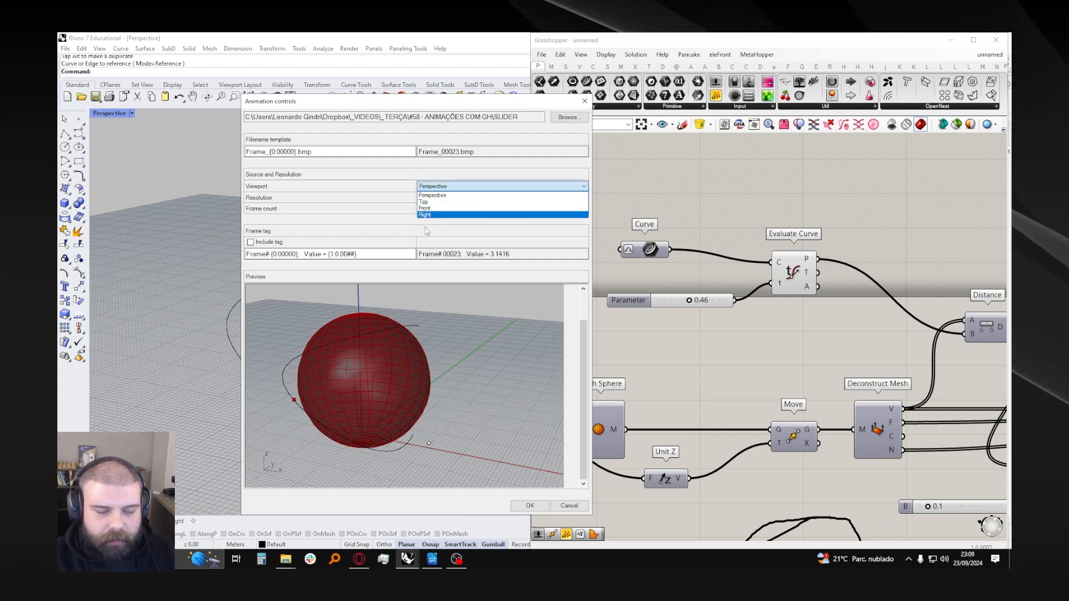
pyautogui.click(425, 202)
pyautogui.click(434, 187)
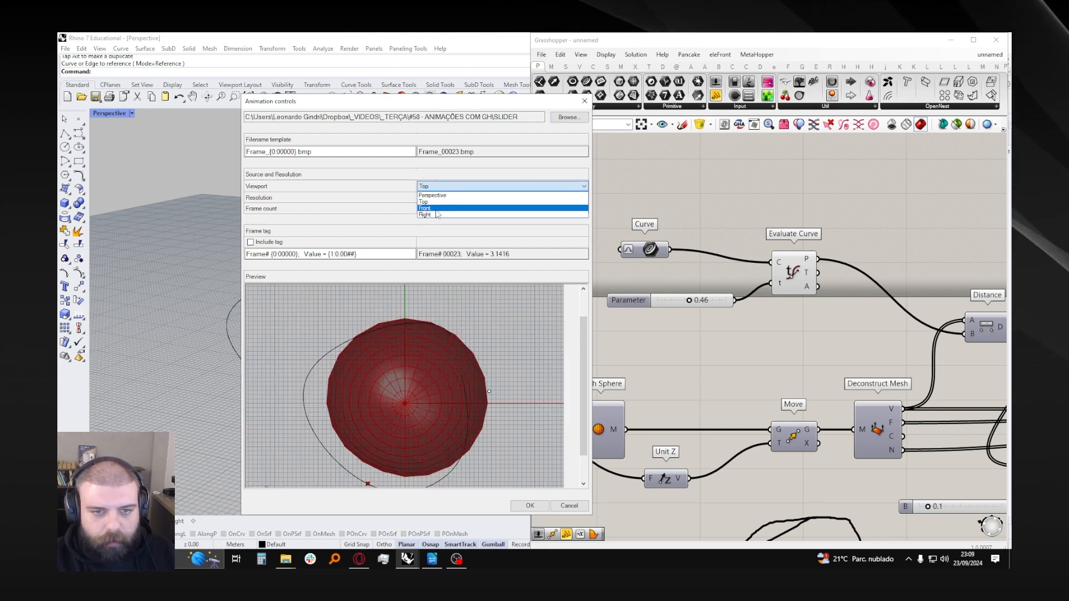
pyautogui.click(436, 209)
pyautogui.click(436, 187)
pyautogui.click(435, 221)
pyautogui.click(438, 187)
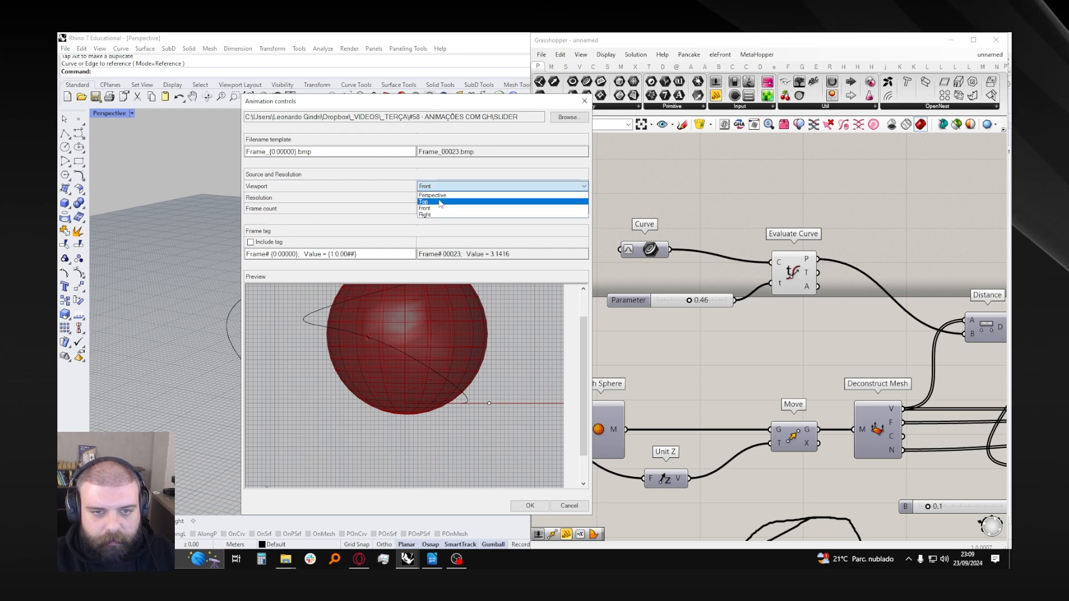
pyautogui.click(435, 196)
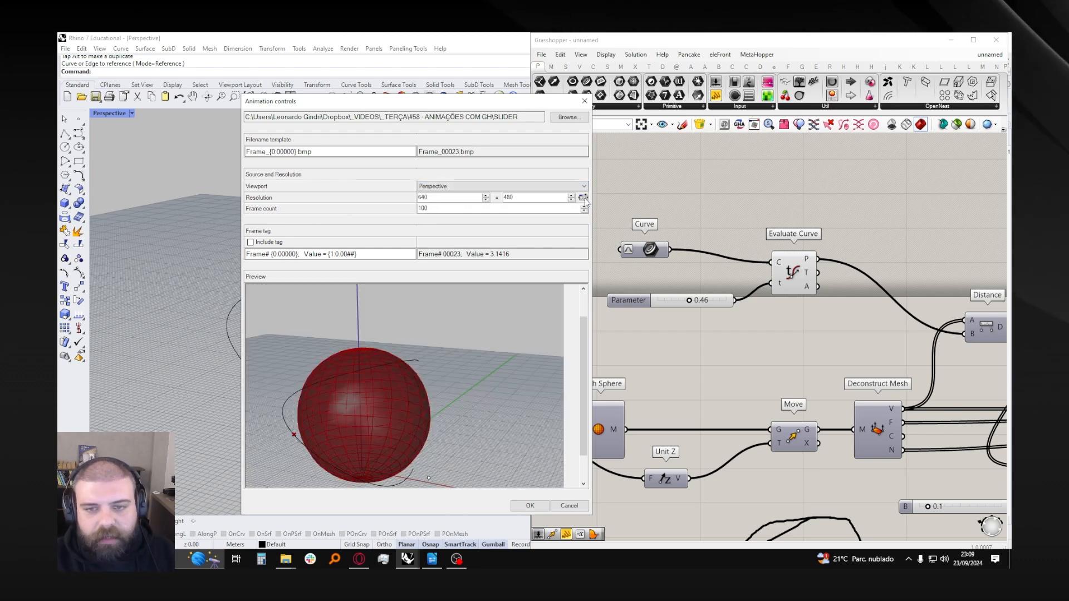
# - Try an animation resolution of 1080 × 1920, and replace it with the current viewport's own resolution
pyautogui.doubleClick(422, 197)
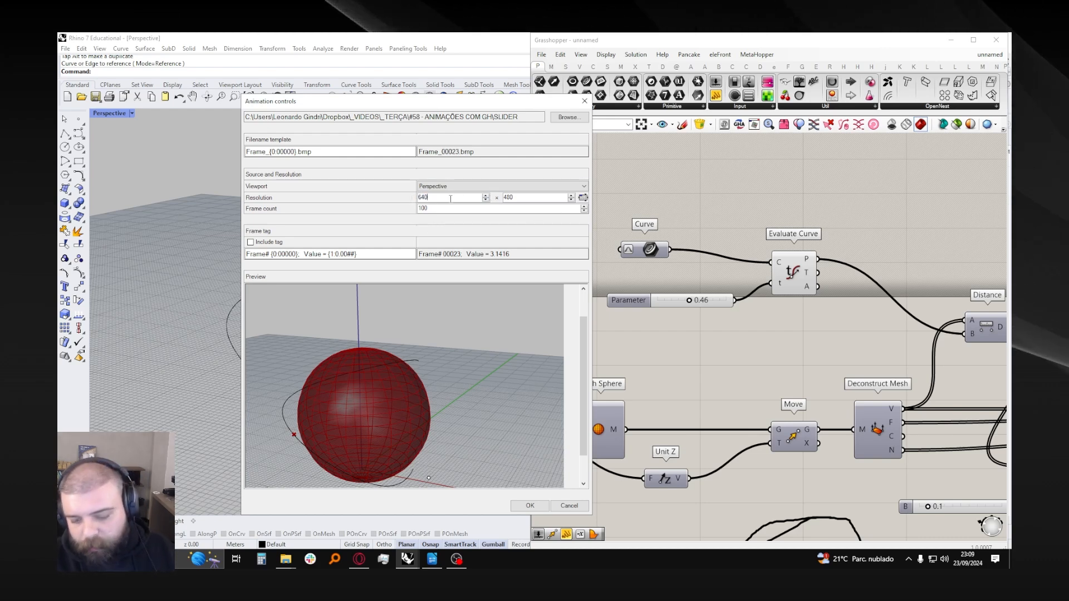
pyautogui.doubleClick(533, 197)
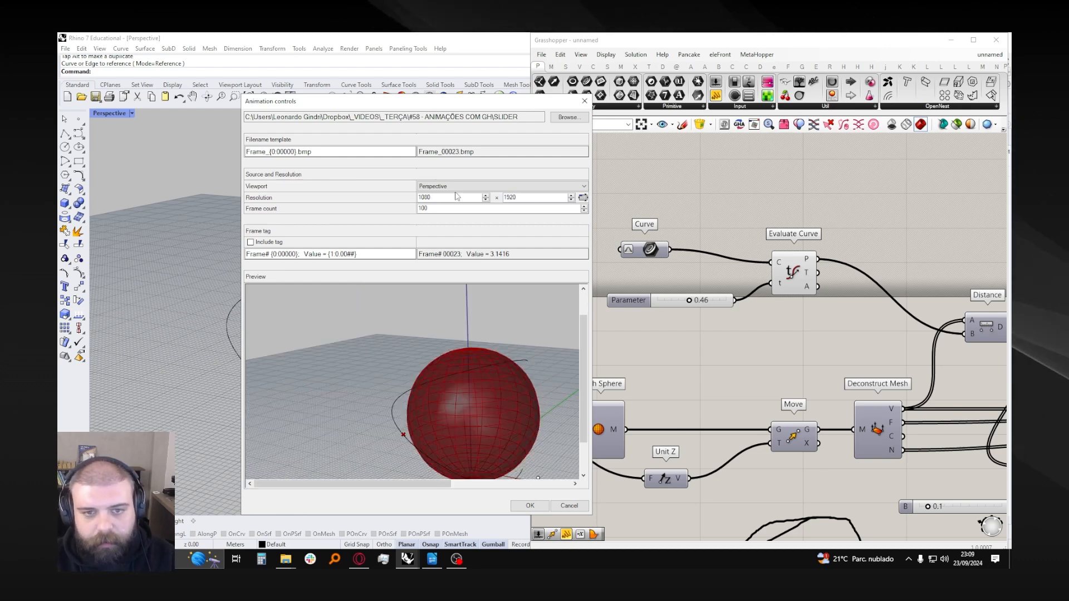
pyautogui.click(457, 197)
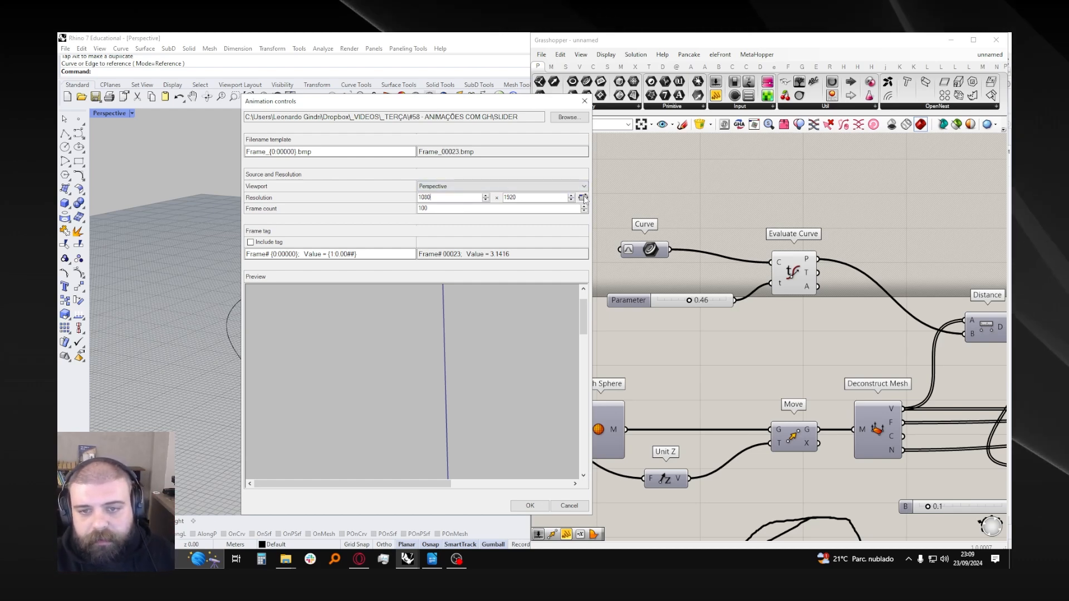
pyautogui.click(583, 198)
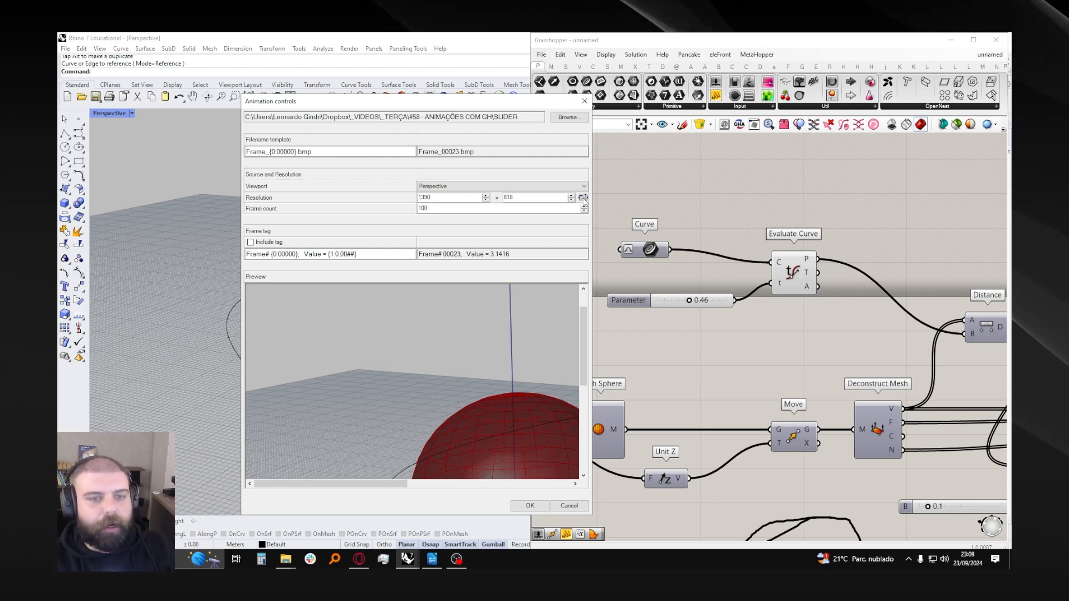
# - Review the resolution and frame count in the slider's animation settings, and close them without exporting
pyautogui.moveTo(367, 480); pyautogui.dragTo(509, 271)
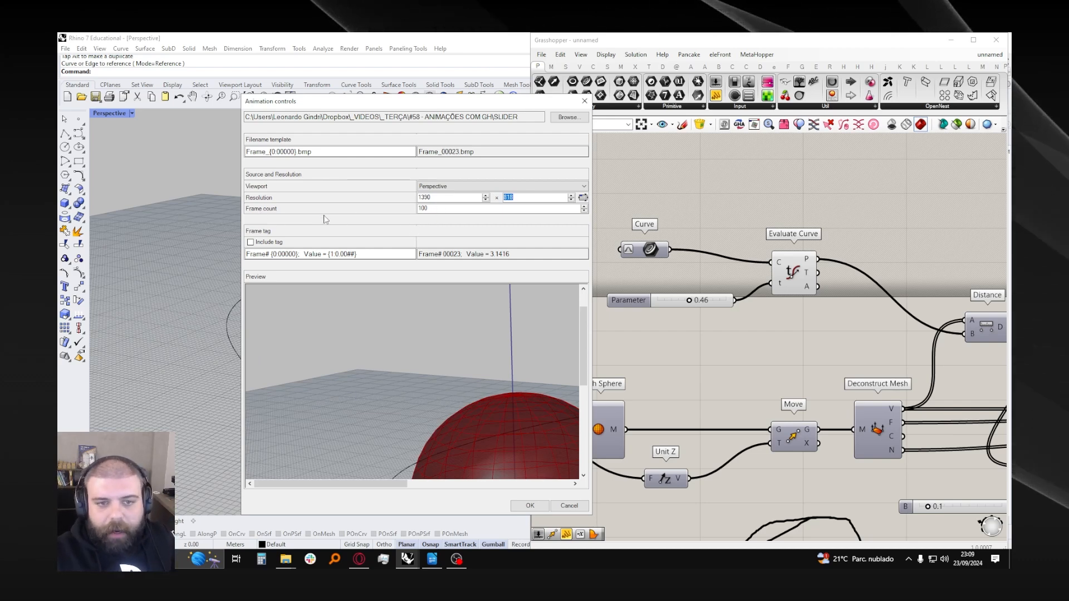
pyautogui.doubleClick(434, 208)
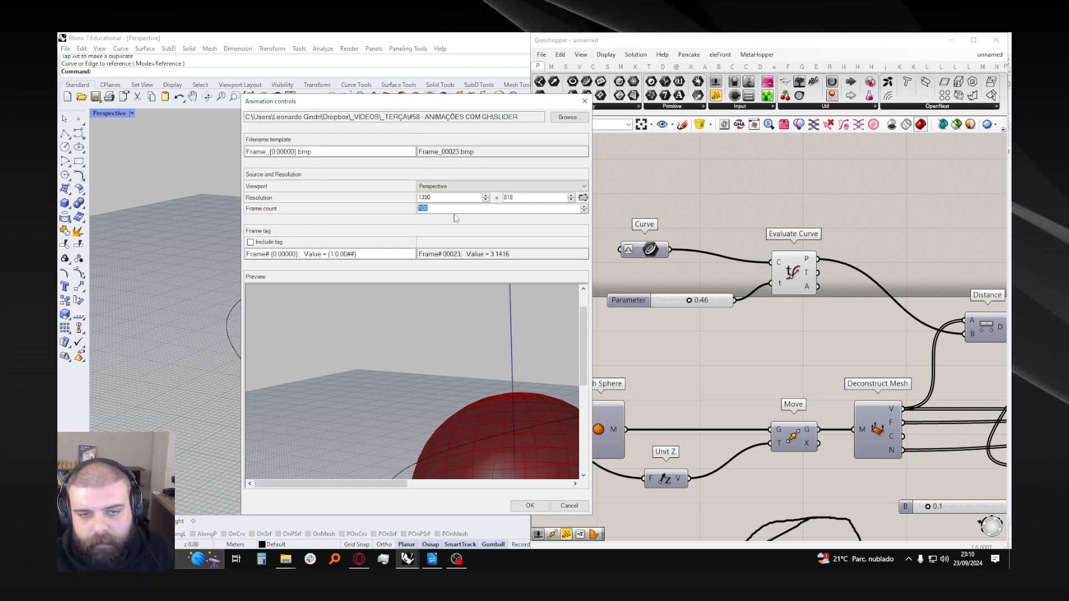
pyautogui.doubleClick(426, 212)
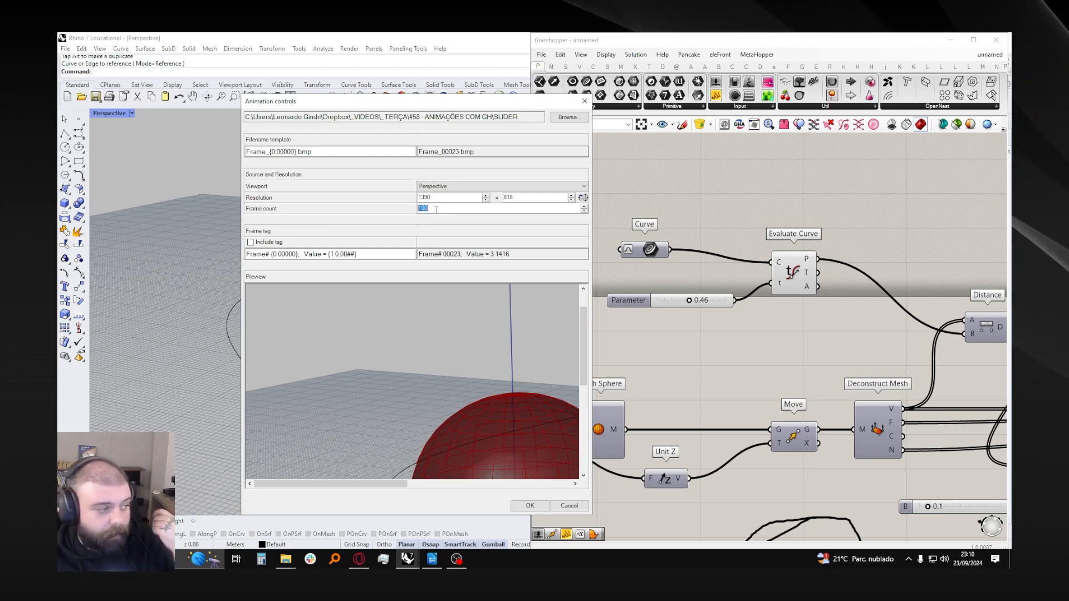
pyautogui.click(584, 100)
# - Try a maximum of 5 for the curve parameter slider, and set the maximum back to 1
pyautogui.doubleClick(628, 301)
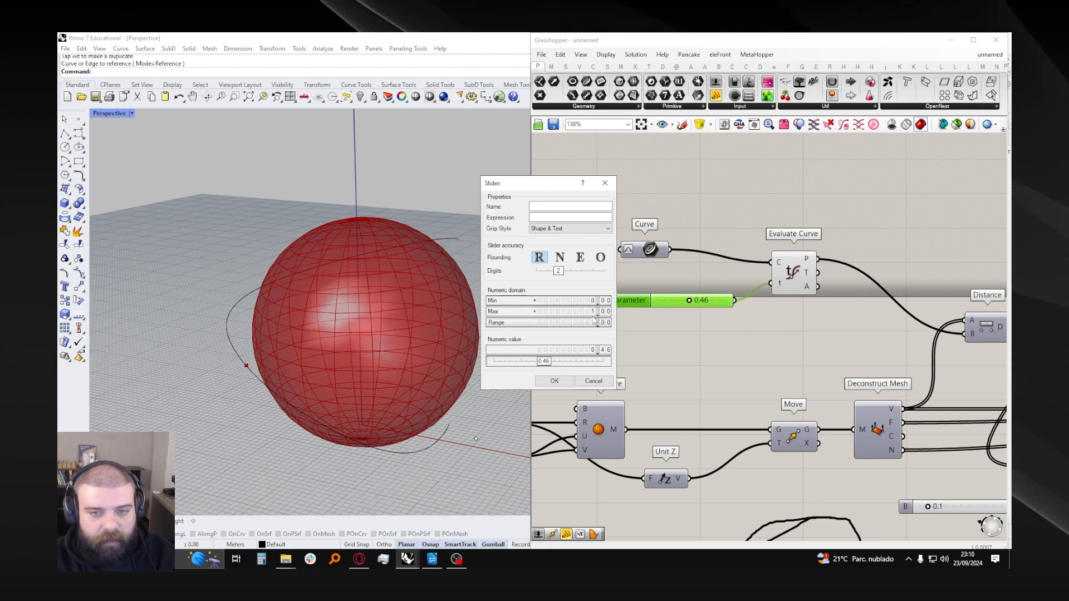
pyautogui.moveTo(595, 315); pyautogui.dragTo(593, 333)
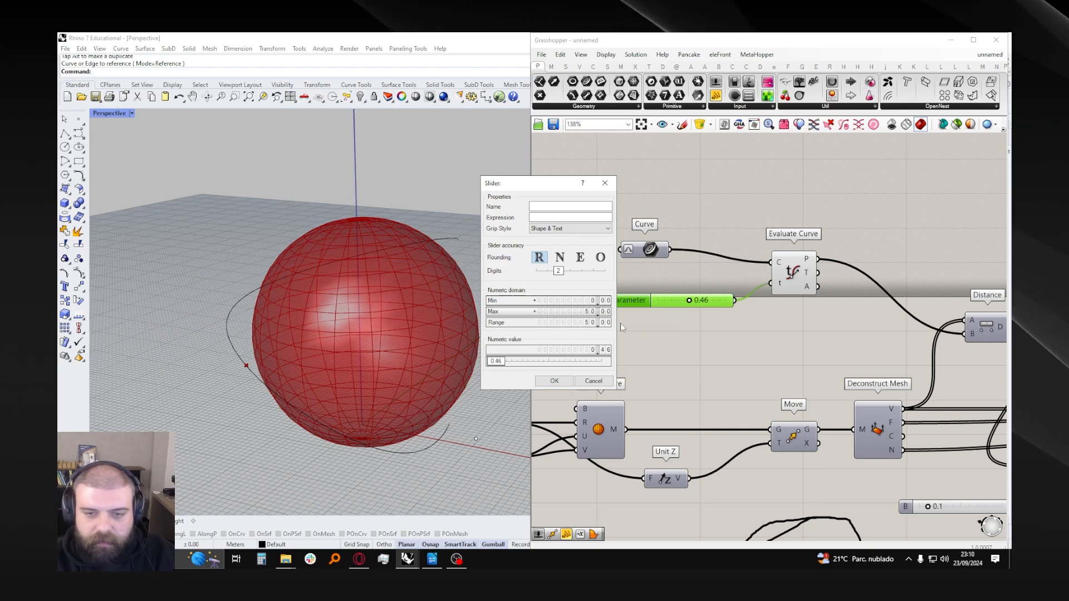
pyautogui.doubleClick(593, 312)
pyautogui.write('1')
pyautogui.press('Return')
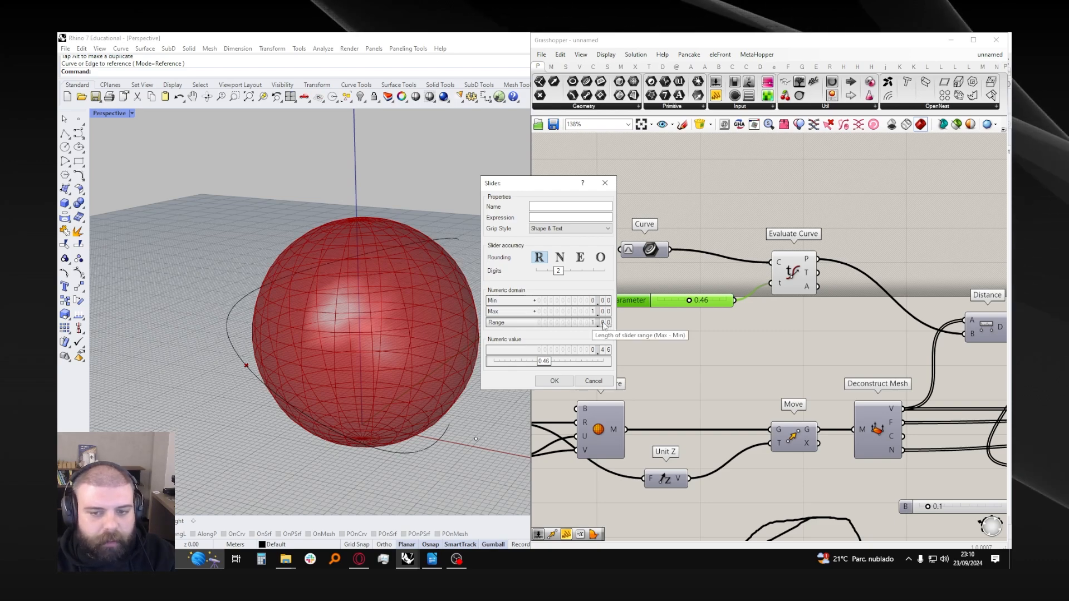
pyautogui.click(555, 381)
# - Reopen the parameter slider's animation settings and choose the SLIDER folder inside "#58 - ANIMAÇÕES COM GH" as the output folder
pyautogui.rightClick(625, 301)
pyautogui.click(654, 389)
pyautogui.moveTo(685, 205); pyautogui.dragTo(611, 149)
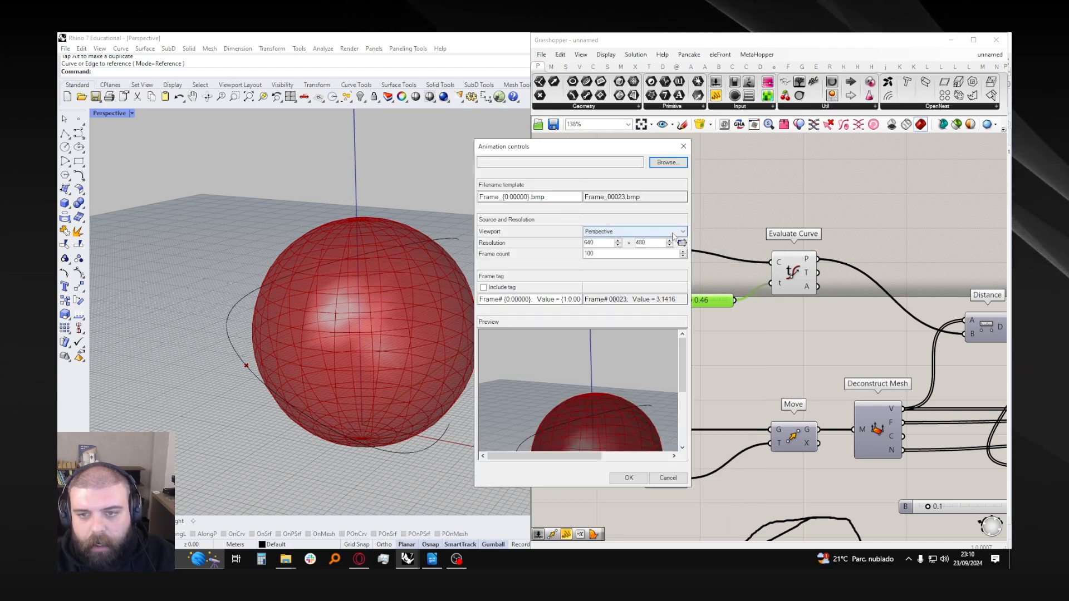
pyautogui.click(672, 162)
pyautogui.doubleClick(543, 277)
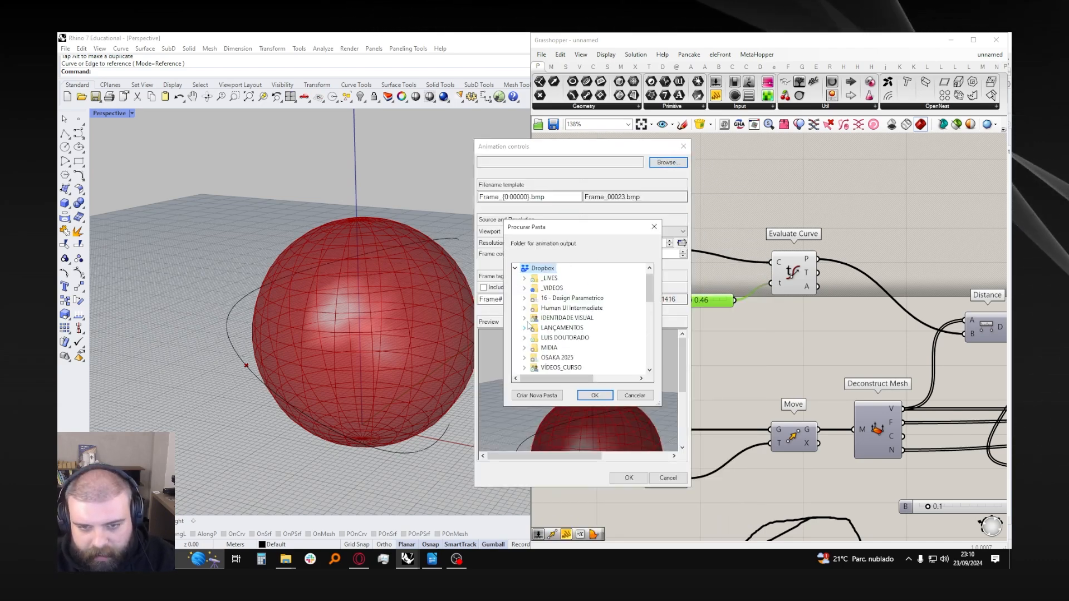
pyautogui.doubleClick(552, 288)
pyautogui.click(533, 308)
pyautogui.scroll(-5, 579, 295)
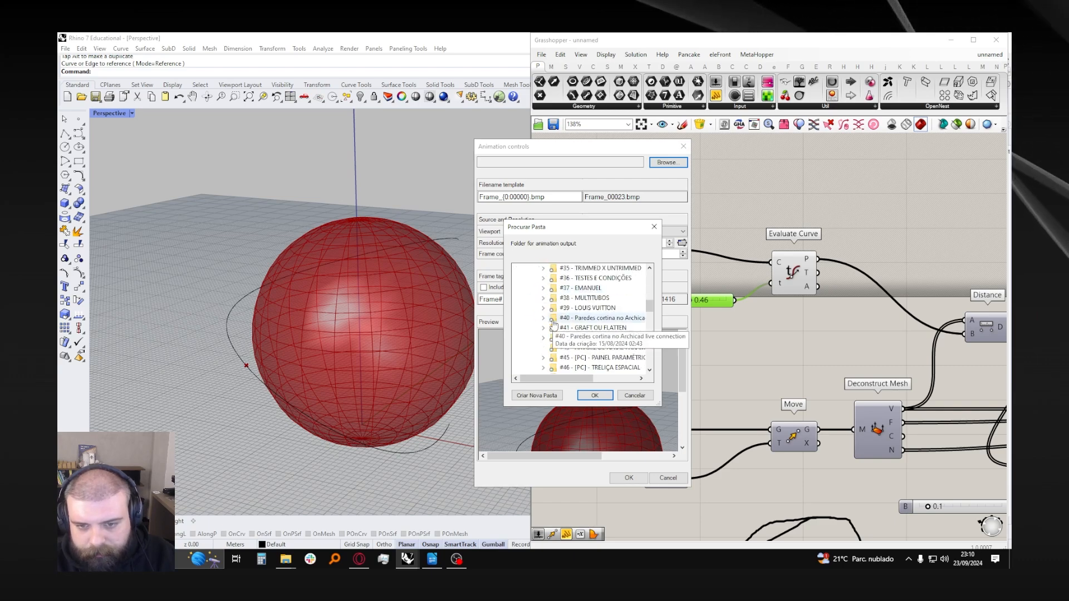
pyautogui.doubleClick(580, 288)
pyautogui.click(578, 298)
pyautogui.click(595, 396)
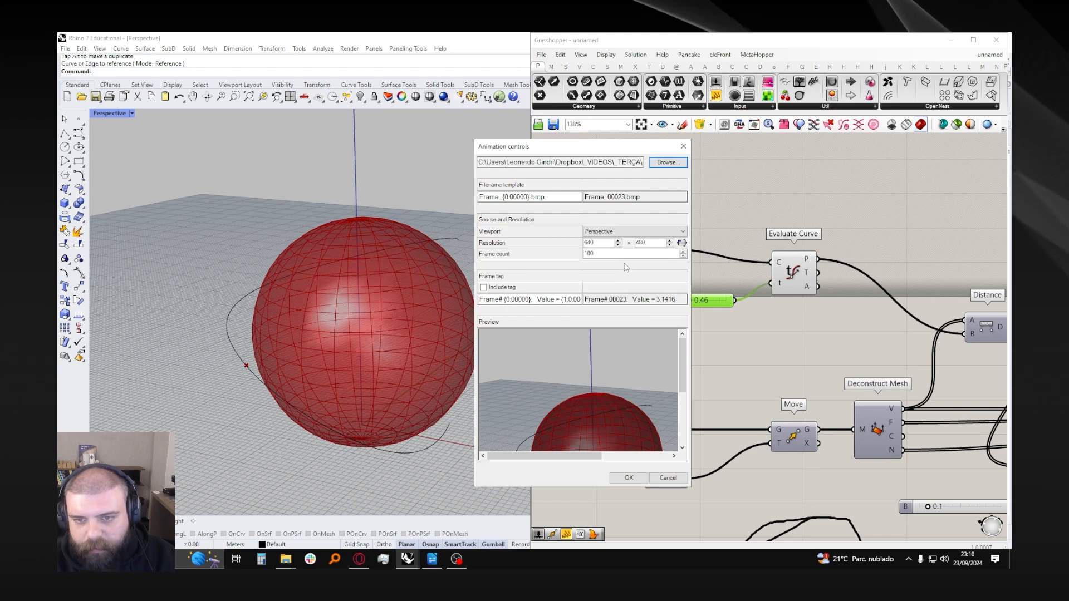
# - Match the animation resolution to the current Perspective viewport and enlarge the dialog to inspect the preview
pyautogui.click(682, 243)
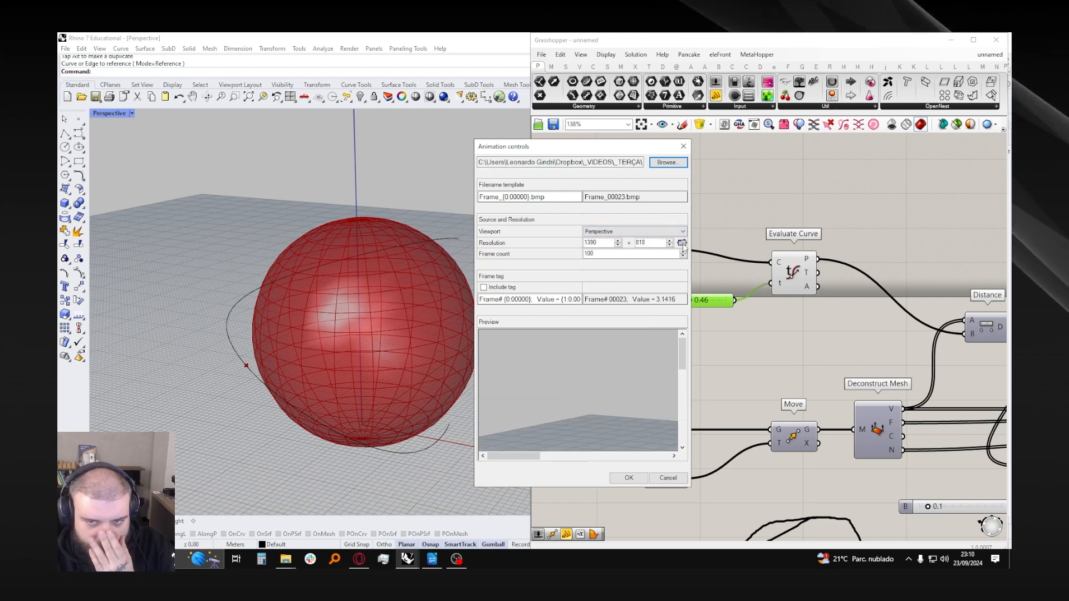
pyautogui.moveTo(574, 151); pyautogui.dragTo(548, 140)
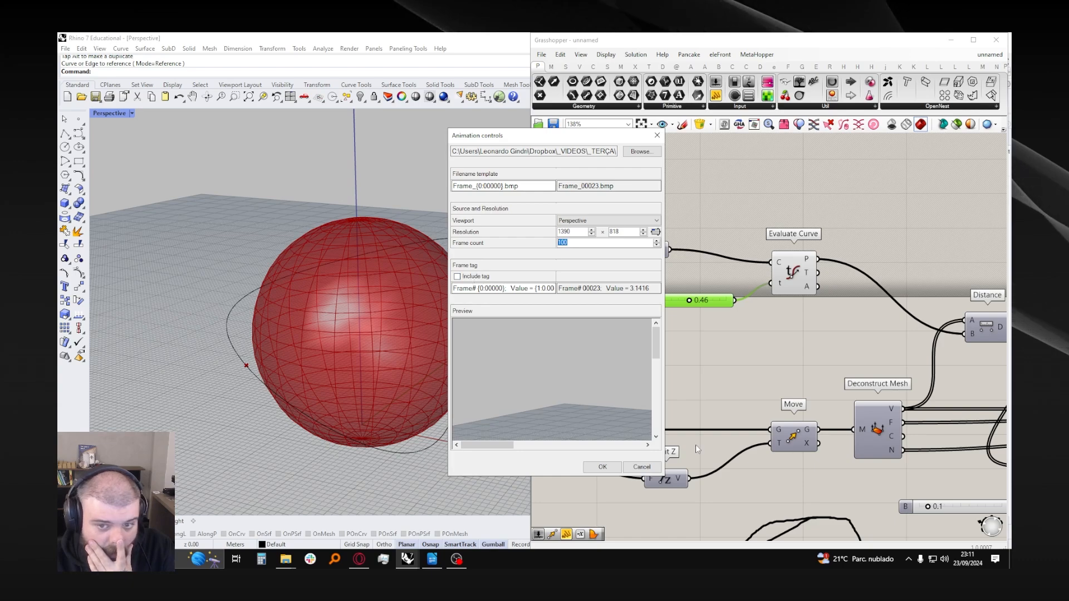
pyautogui.moveTo(664, 476); pyautogui.dragTo(831, 533)
pyautogui.scroll(-3, 724, 373)
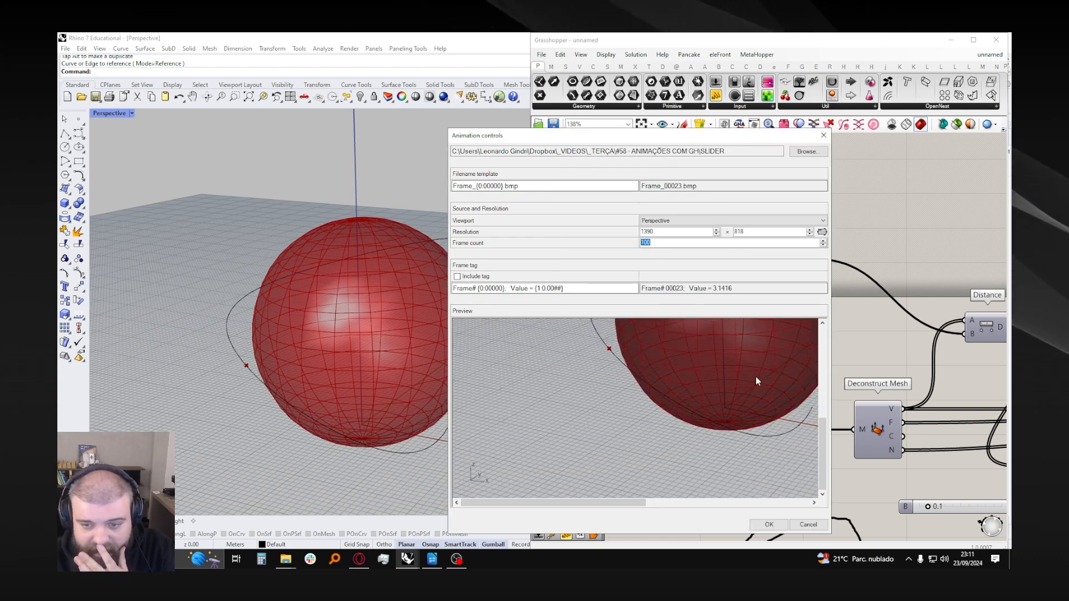
pyautogui.moveTo(757, 504); pyautogui.dragTo(589, 502)
pyautogui.scroll(3, 797, 325)
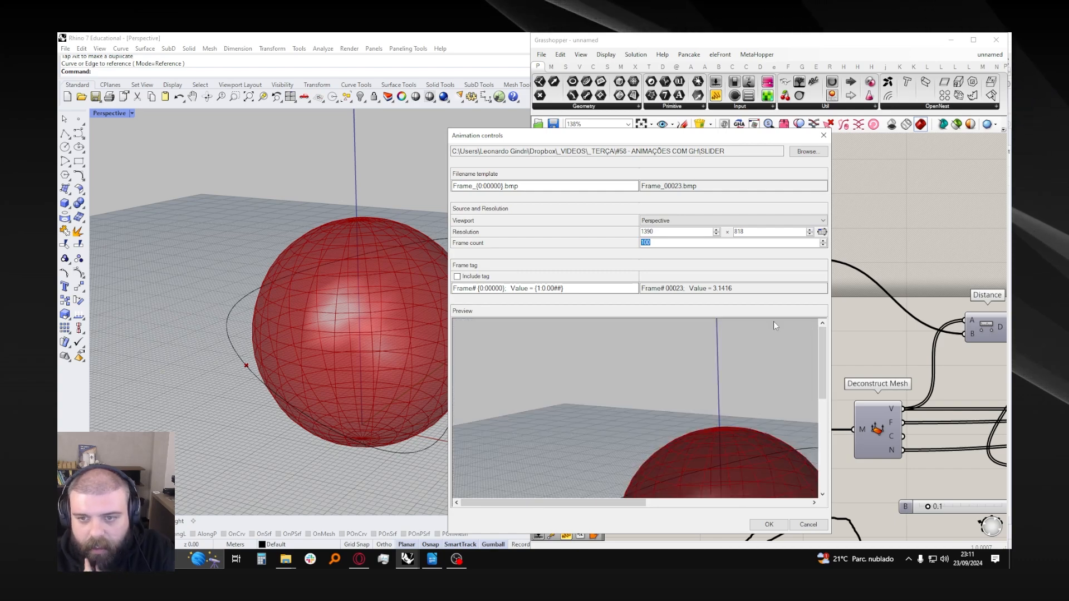
pyautogui.moveTo(623, 138); pyautogui.dragTo(495, 117)
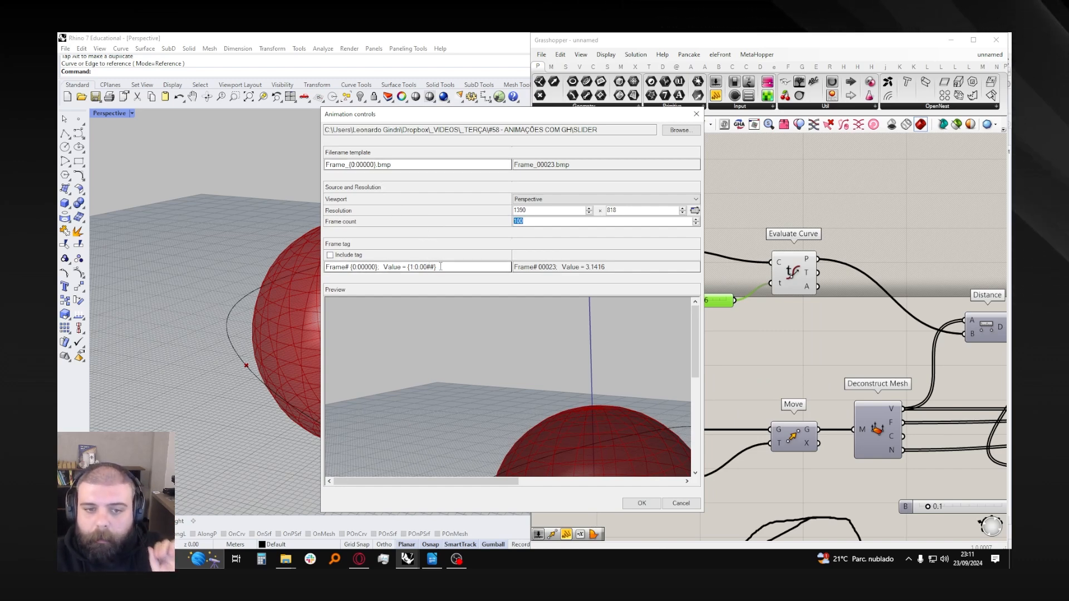
# - Try "animação_" as the prefix in the frame filename template
pyautogui.moveTo(440, 267); pyautogui.dragTo(326, 268)
pyautogui.moveTo(392, 165); pyautogui.dragTo(355, 156)
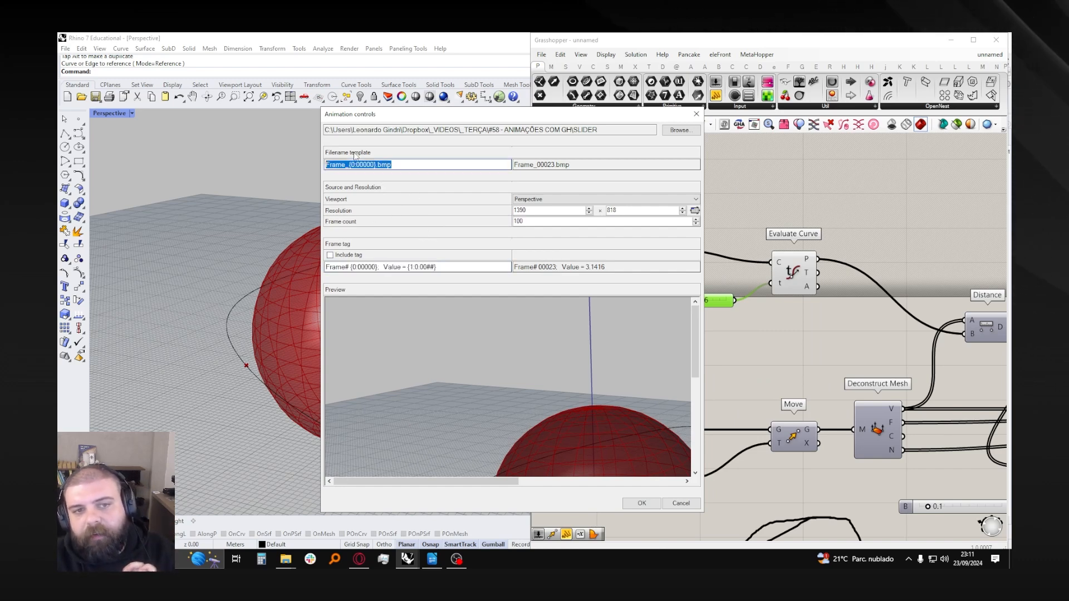
pyautogui.press('End')
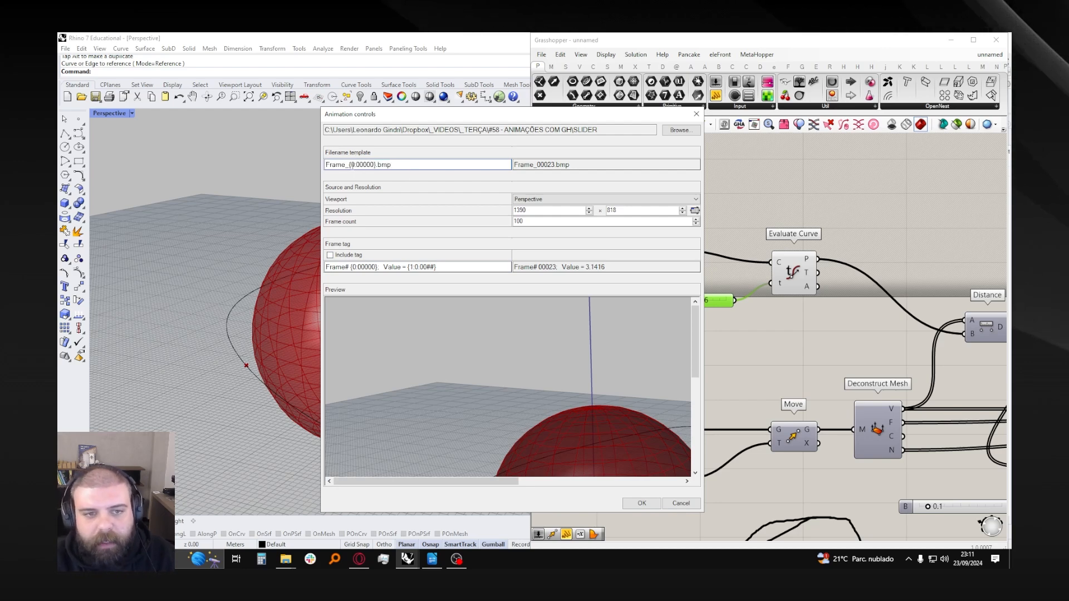
pyautogui.moveTo(350, 165); pyautogui.dragTo(334, 165)
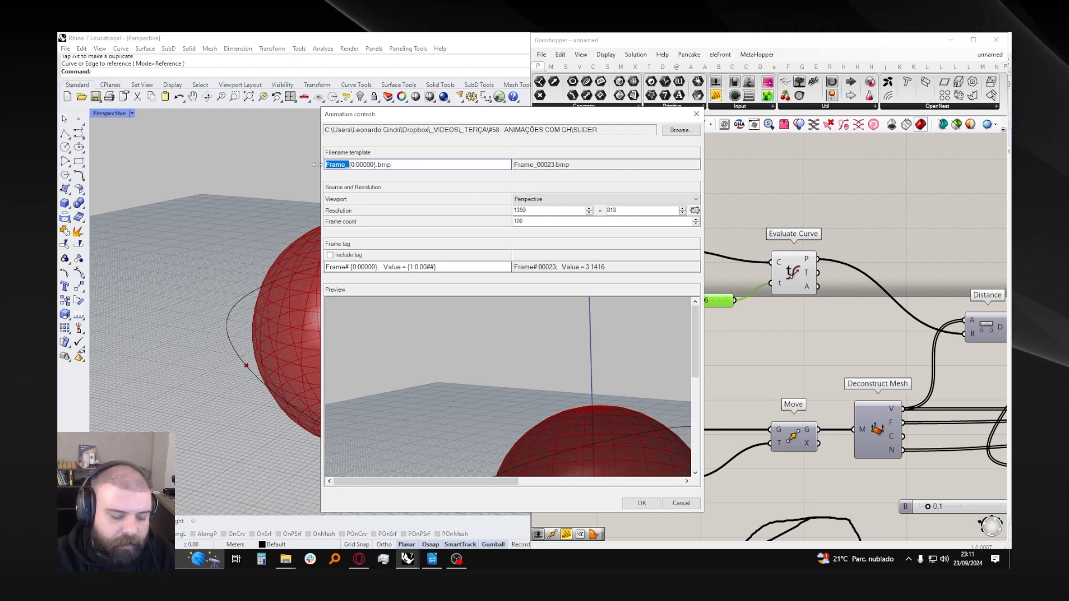
pyautogui.write('animação_')
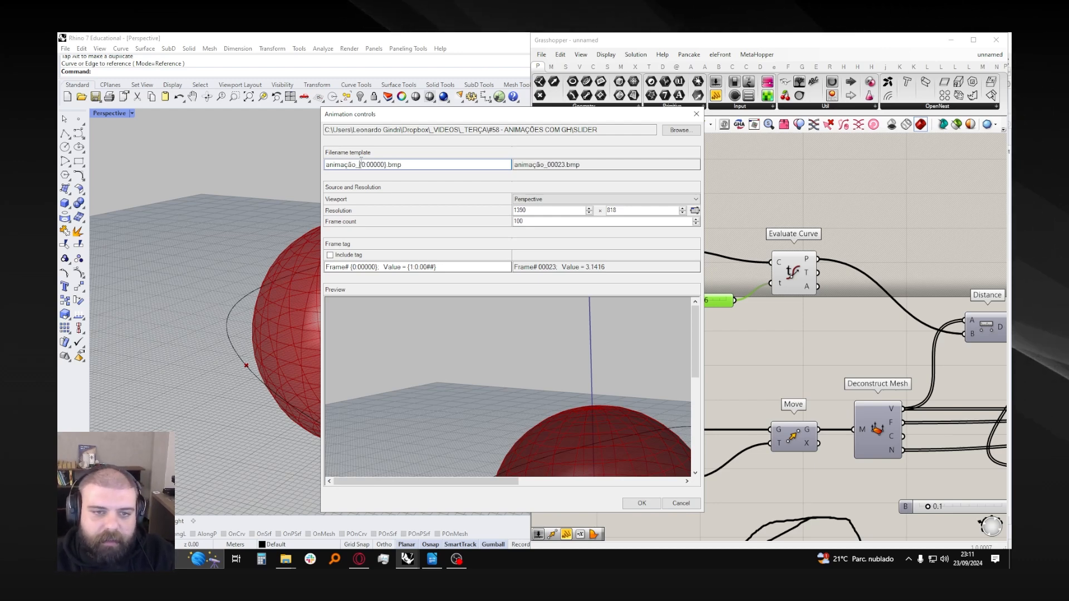
pyautogui.moveTo(565, 165); pyautogui.dragTo(548, 165)
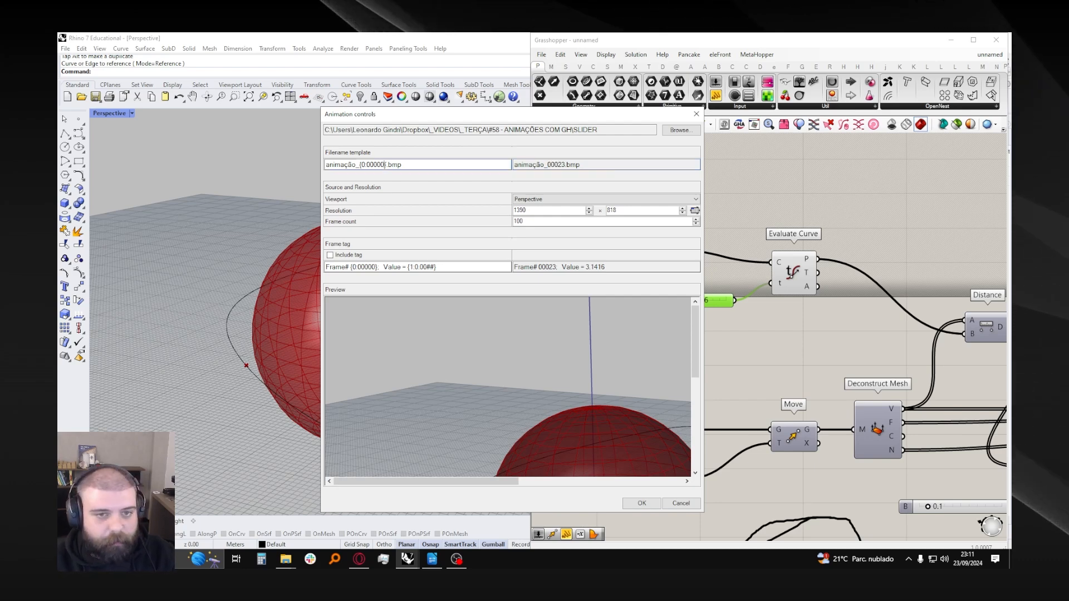
# - Set the filename template to "imagem_{0:00000}.bmp" and export the animation with a frame count of 100
pyautogui.doubleClick(340, 165)
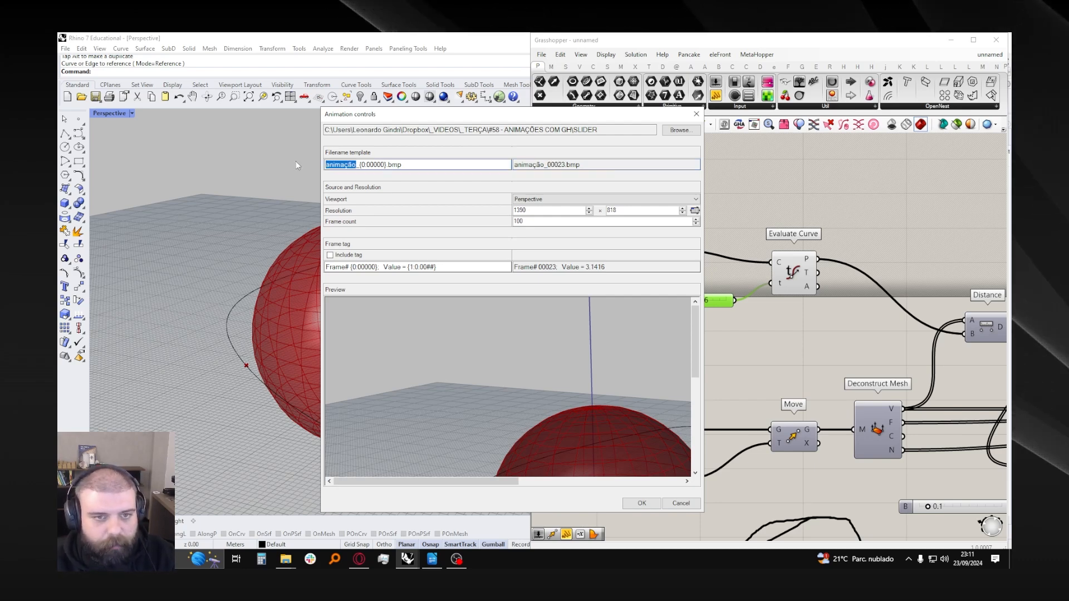
pyautogui.write('s')
pyautogui.press('BackSpace')
pyautogui.write('fra')
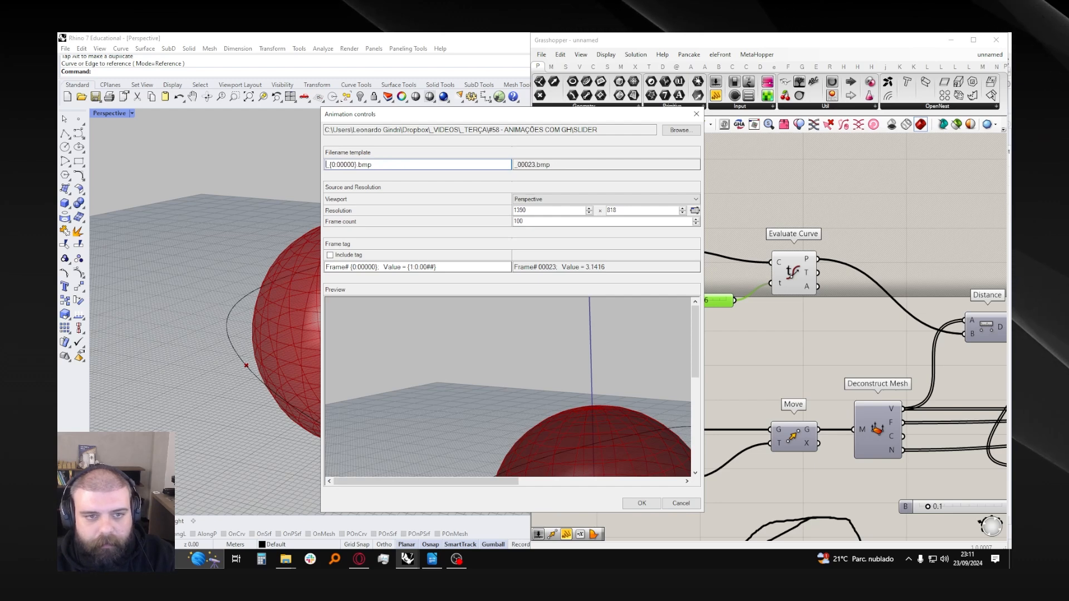
pyautogui.press('BackSpace')
pyautogui.press('BackSpace')
pyautogui.press('BackSpace')
pyautogui.write('imagem')
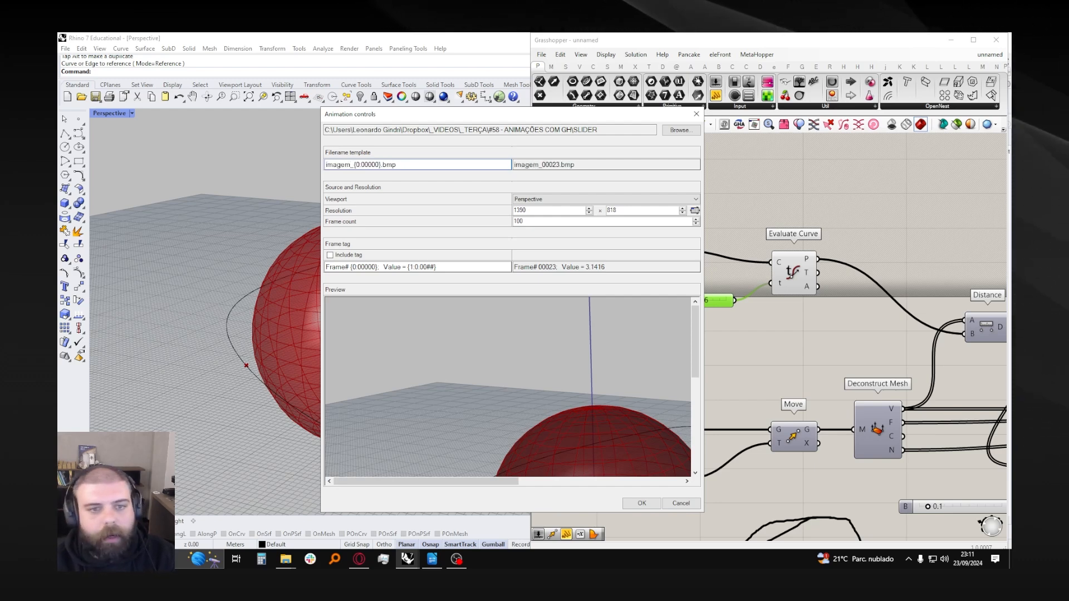
pyautogui.moveTo(336, 268)
pyautogui.mouseDown()
pyautogui.moveTo(434, 267)
pyautogui.moveTo(328, 268)
pyautogui.mouseUp()
pyautogui.click(452, 266)
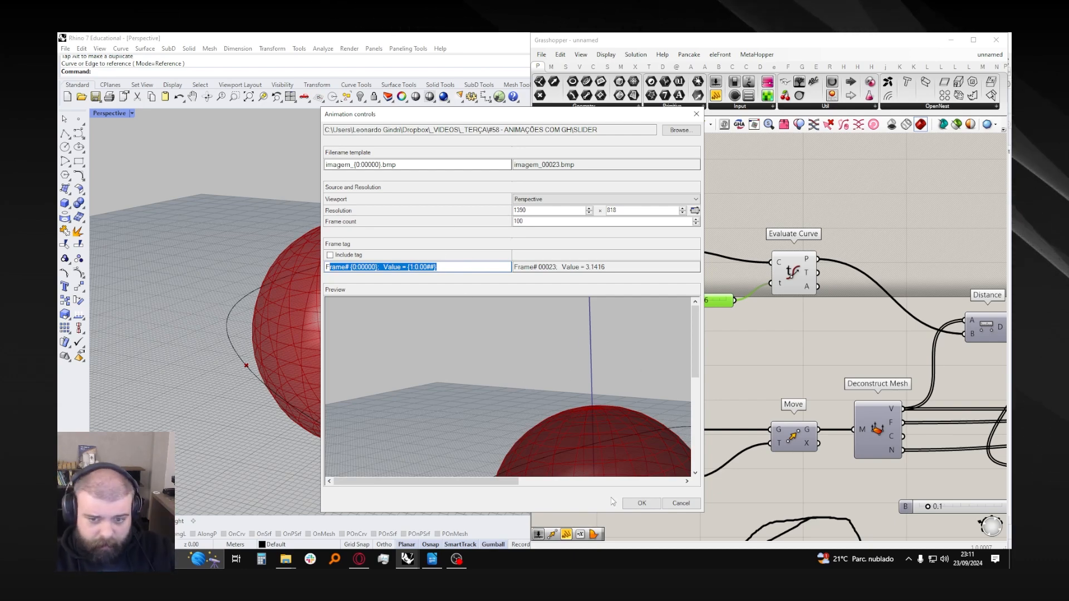
pyautogui.click(635, 504)
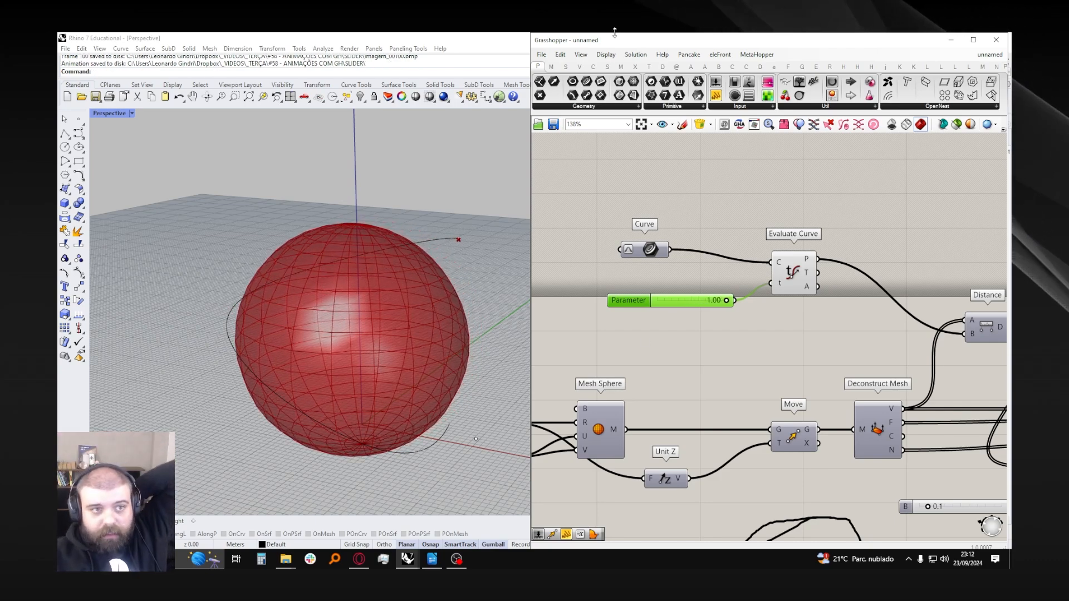
# - Expand Rhino's command history to read through the saved-frame log, and shrink it back
pyautogui.moveTo(339, 77); pyautogui.dragTo(339, 136)
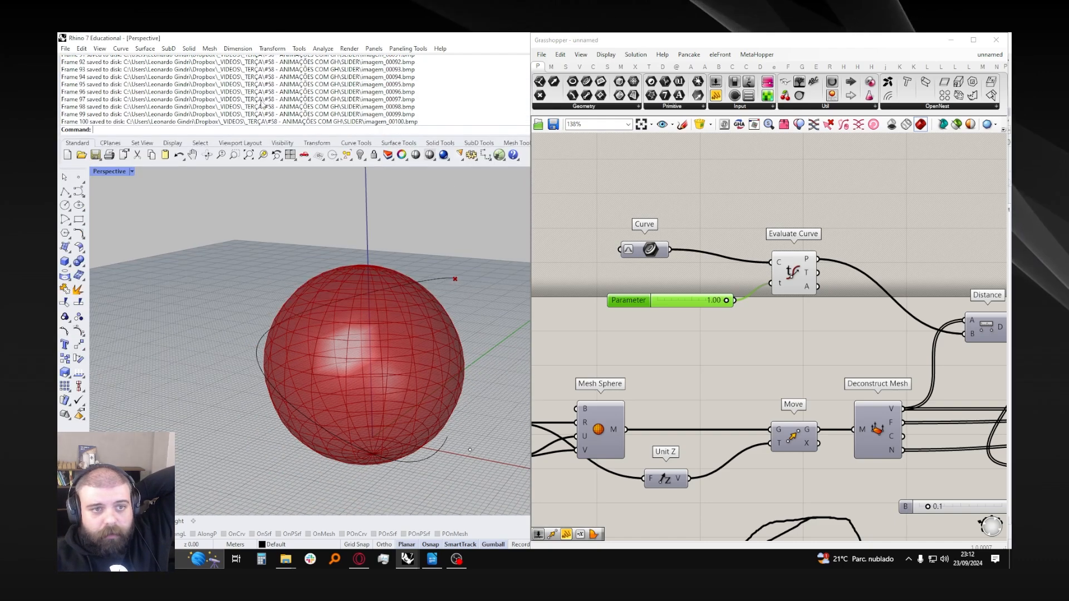
pyautogui.scroll(2, 140, 94)
pyautogui.scroll(3, 66, 91)
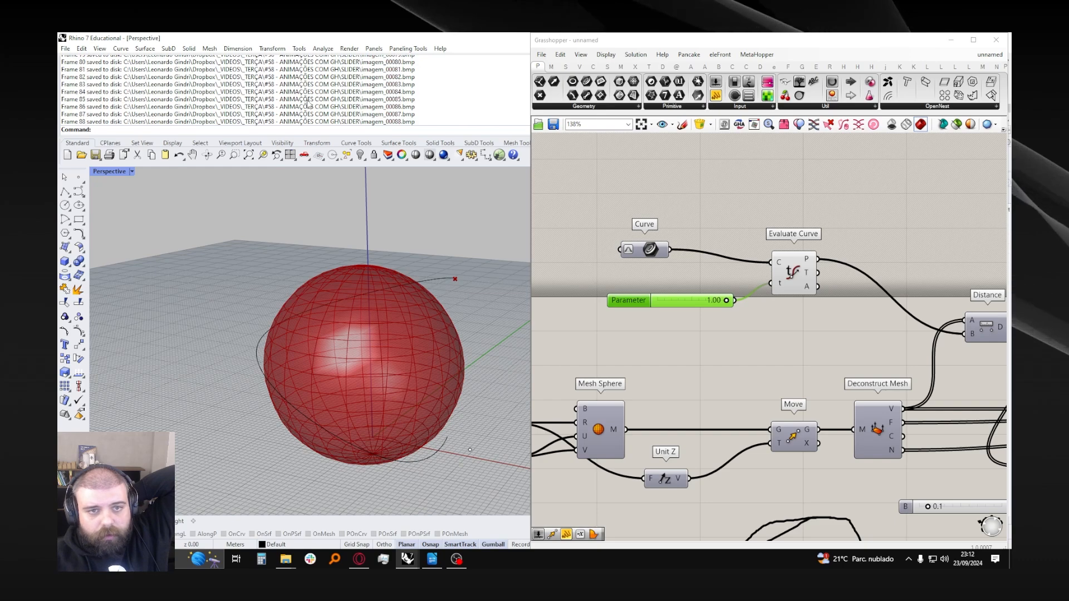
pyautogui.scroll(-5, 308, 104)
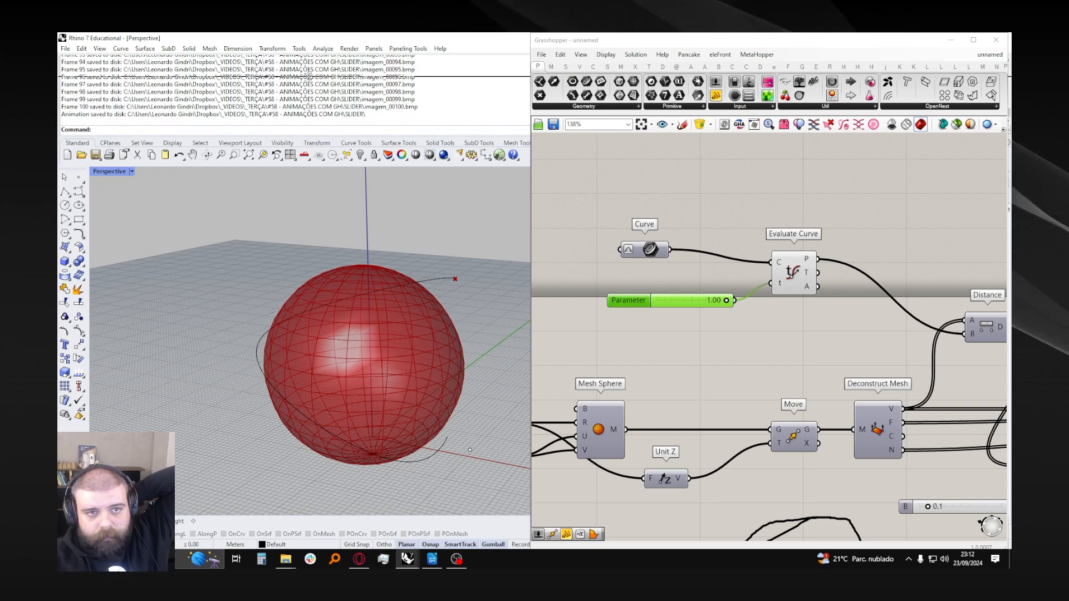
pyautogui.moveTo(308, 76); pyautogui.dragTo(308, 76)
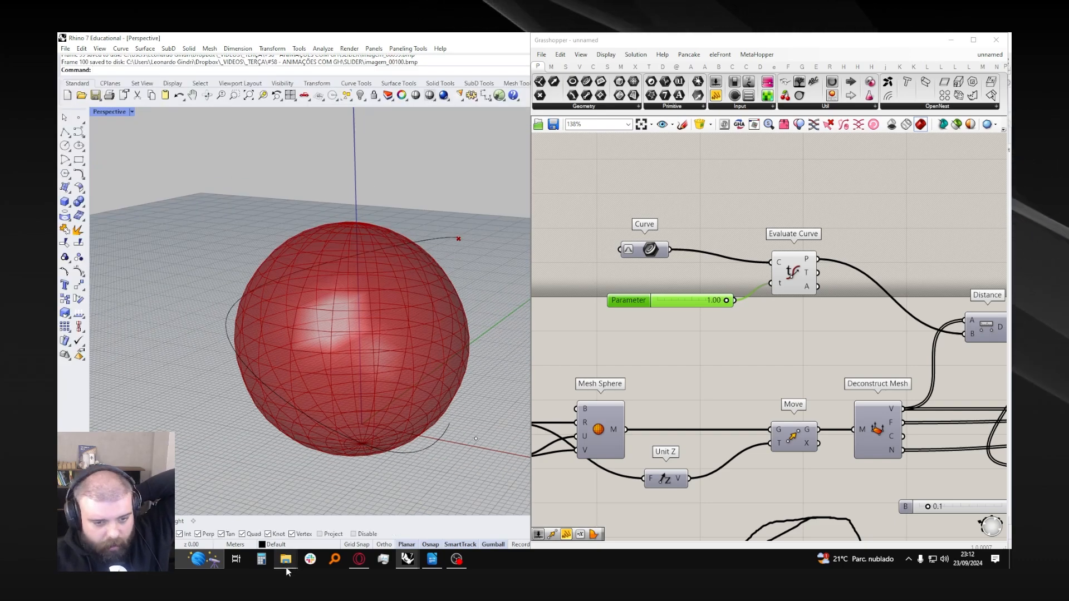
# - Switch to File Explorer and show the SLIDER output folder to check the exported frames
pyautogui.moveTo(286, 561)
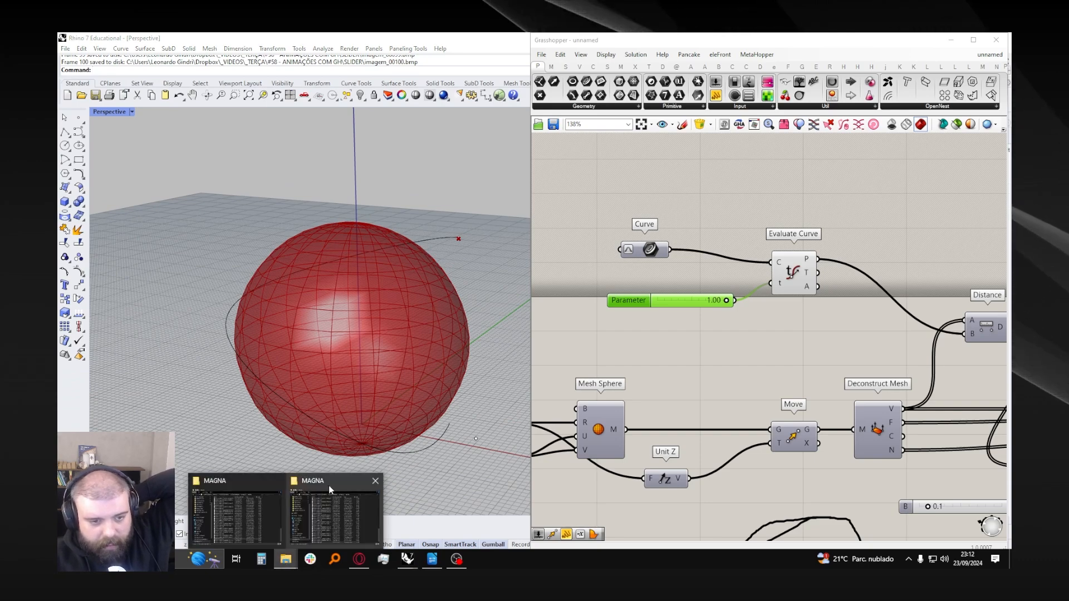
pyautogui.rightClick(280, 563)
pyautogui.click(497, 125)
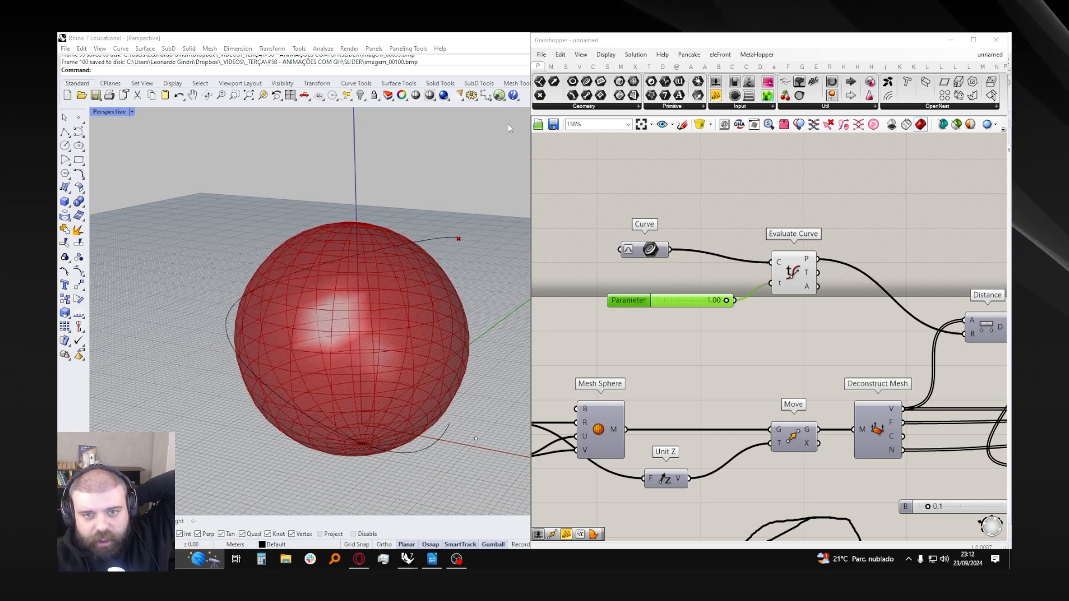
pyautogui.moveTo(546, 162); pyautogui.dragTo(58, 167)
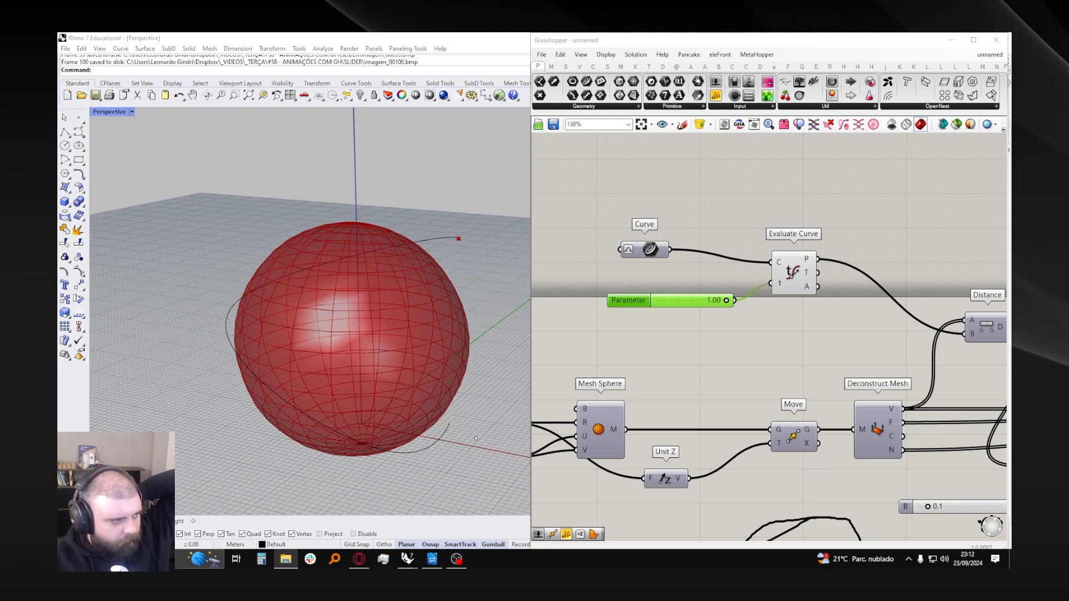
pyautogui.moveTo(1010, 157); pyautogui.dragTo(549, 158)
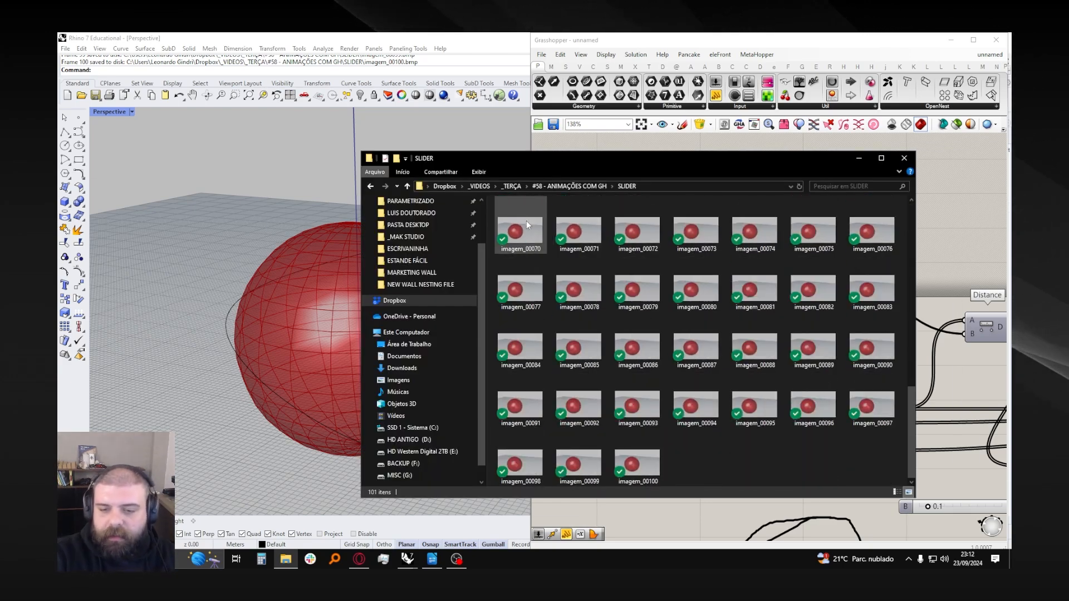
# - Open the first exported frame, imagem_00000, with the Fotos app
pyautogui.click(533, 224)
pyautogui.doubleClick(533, 224)
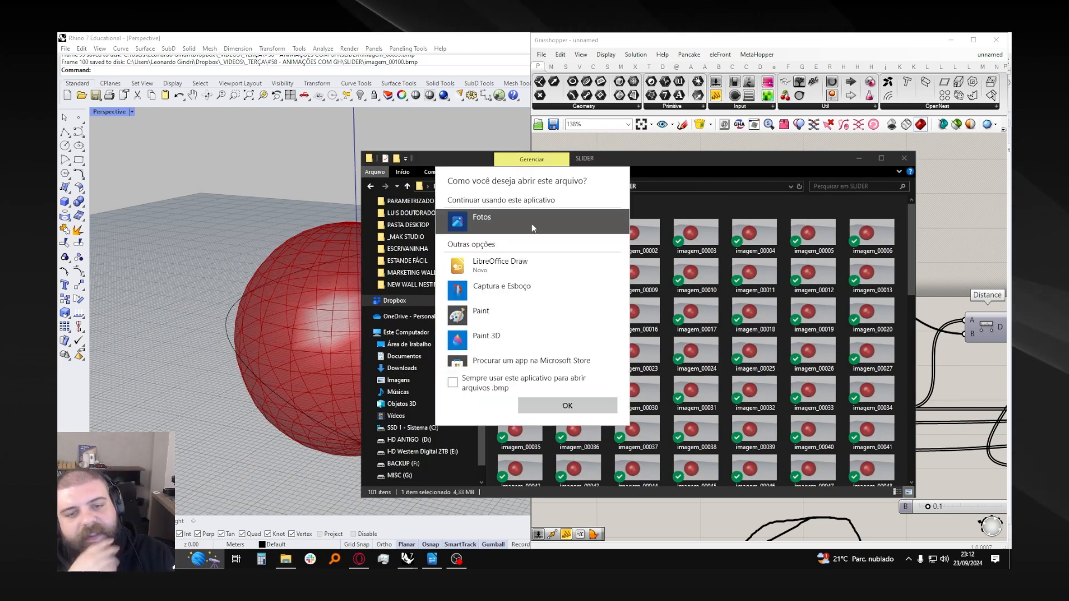
pyautogui.click(539, 407)
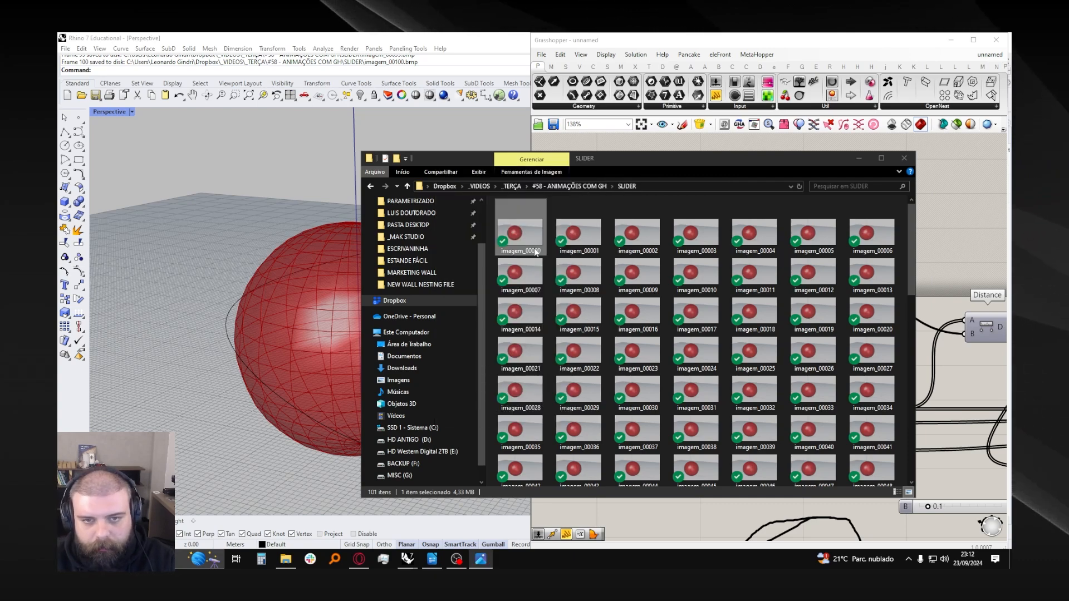
# - Step forward through the exported frames up to imagem_00057, checking the attractor point's travel and the sphere's deformation
pyautogui.press('Right')
pyautogui.press('Right')
pyautogui.press('Right')
pyautogui.press('Right')
pyautogui.press('Right')
pyautogui.press('Right')
pyautogui.press('Right')
pyautogui.press('Right')
pyautogui.press('Right')
pyautogui.press('Right')
pyautogui.press('Right')
pyautogui.press('Right')
pyautogui.press('Right')
pyautogui.press('Left')
pyautogui.press('Left')
pyautogui.press('Right')
pyautogui.press('Right')
pyautogui.press('Right')
pyautogui.press('Right')
pyautogui.press('Right')
pyautogui.press('Right')
pyautogui.press('Right')
pyautogui.press('Right')
pyautogui.press('Right')
pyautogui.press('Right')
pyautogui.press('Right')
pyautogui.press('Right')
pyautogui.press('Right')
pyautogui.press('Right')
pyautogui.press('Right')
pyautogui.press('Right')
pyautogui.press('Right')
pyautogui.press('Right')
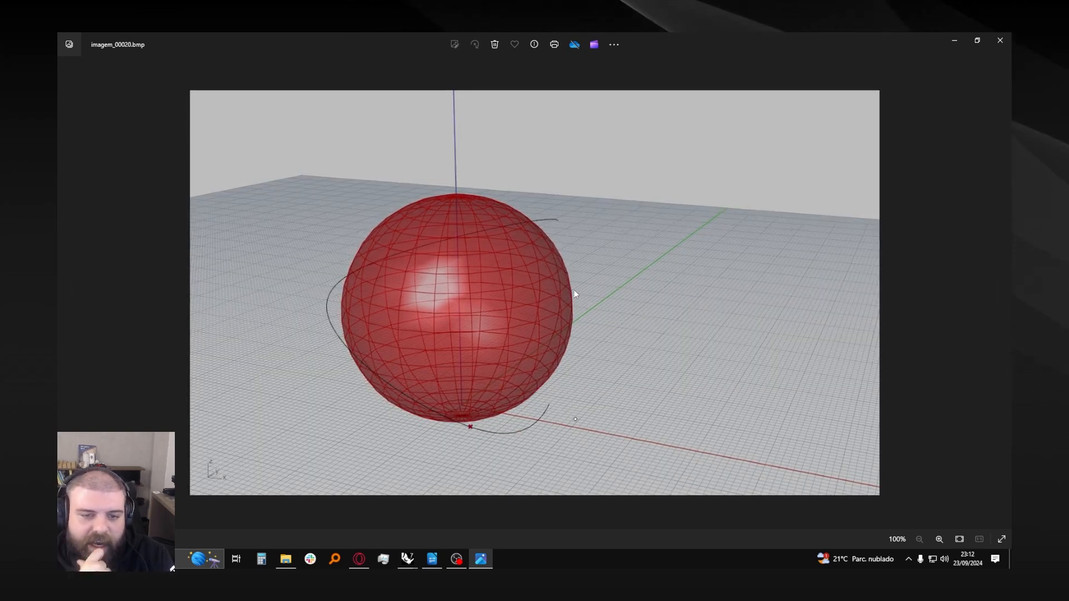
pyautogui.press('Right')
pyautogui.press('Right')
pyautogui.press('Right')
pyautogui.press('Right')
pyautogui.press('Right')
pyautogui.press('Right')
pyautogui.press('Right')
pyautogui.press('Right')
pyautogui.press('Right')
pyautogui.press('Right')
pyautogui.press('Right')
pyautogui.press('Right')
pyautogui.press('Right')
pyautogui.press('Right')
pyautogui.press('Right')
pyautogui.press('Right')
pyautogui.press('Right')
pyautogui.press('Right')
pyautogui.press('Right')
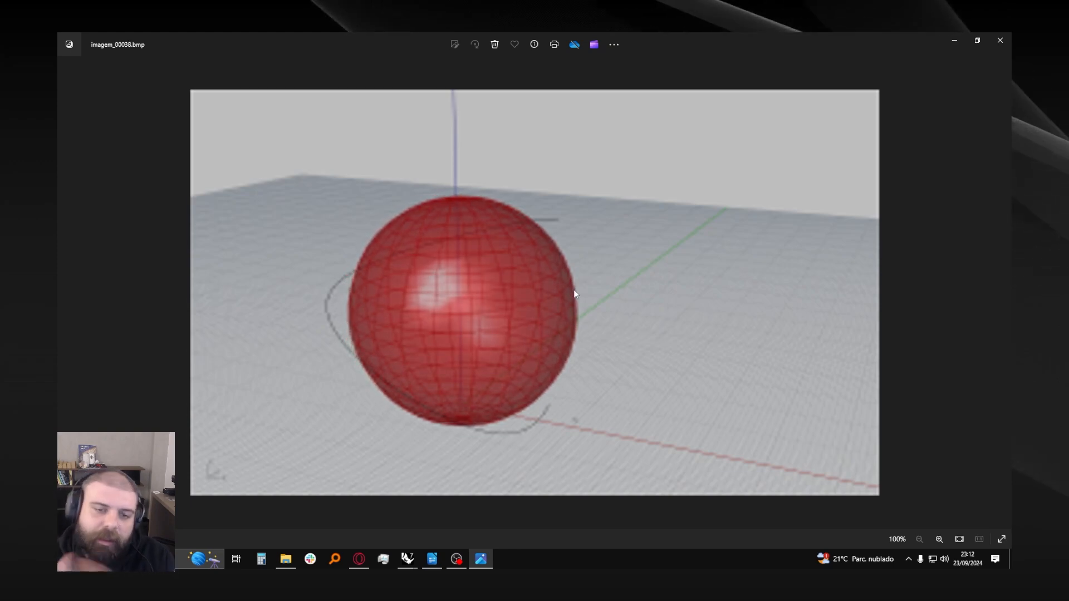
pyautogui.press('Right')
pyautogui.press('Right')
pyautogui.press('Right')
pyautogui.press('Right')
pyautogui.press('Right')
pyautogui.press('Right')
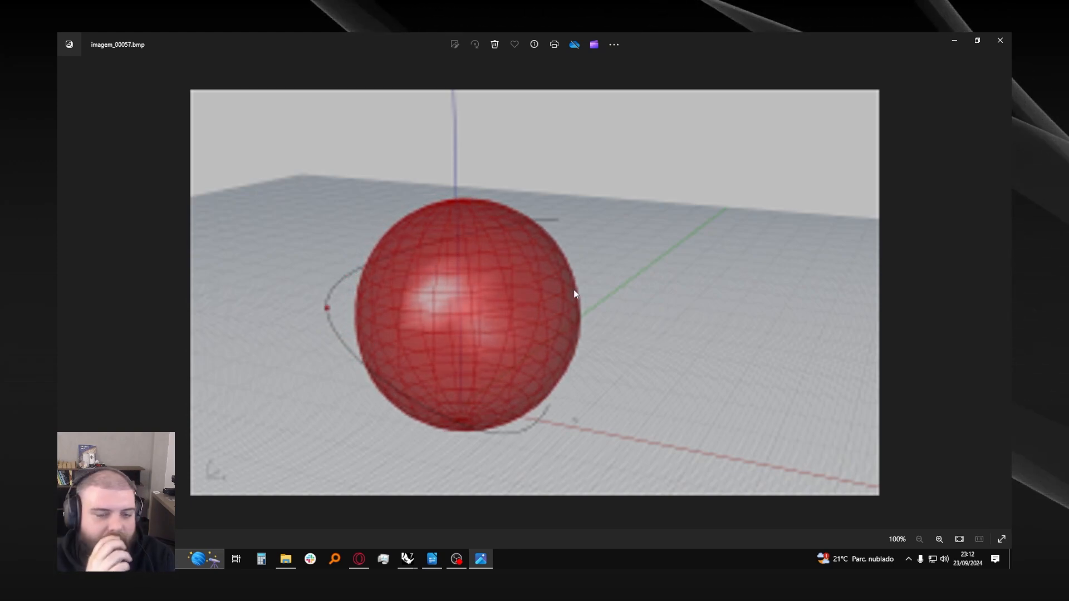
# - Step back through the frames to imagem_00023 to review the sphere's motion in reverse
pyautogui.press('Left')
pyautogui.press('Left')
pyautogui.press('Left')
pyautogui.press('Left')
pyautogui.press('Left')
pyautogui.press('Left')
pyautogui.press('Left')
pyautogui.press('Left')
pyautogui.press('Left')
pyautogui.press('Left')
pyautogui.press('Left')
pyautogui.press('Left')
pyautogui.press('Left')
pyautogui.press('Left')
pyautogui.press('Left')
pyautogui.press('Left')
pyautogui.press('Left')
pyautogui.press('Left')
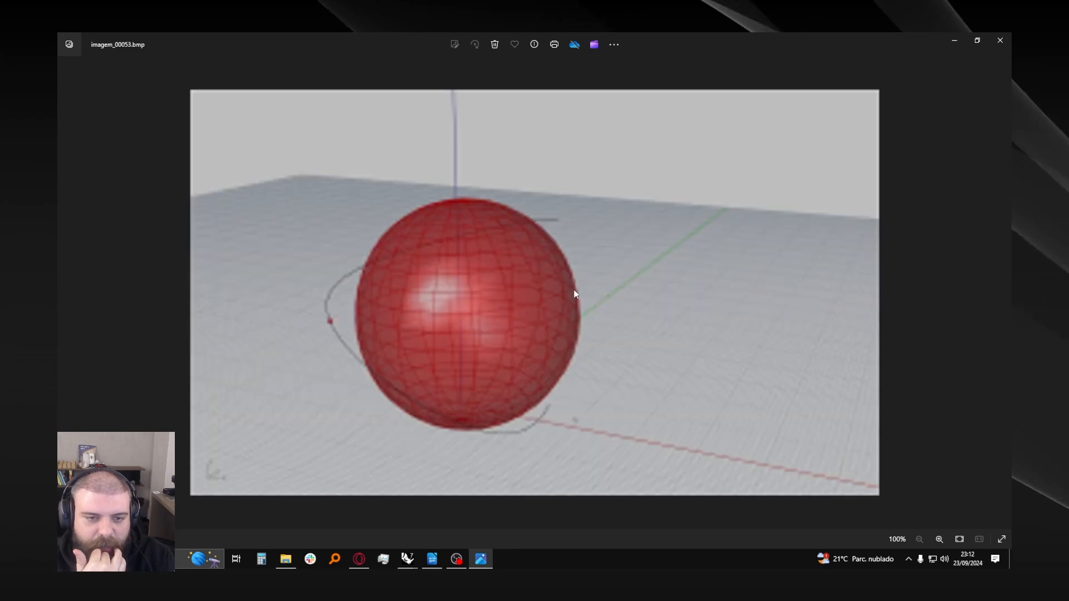
pyautogui.press('Left')
pyautogui.press('Left')
pyautogui.press('Left')
pyautogui.press('Left')
pyautogui.press('Left')
pyautogui.press('Left')
pyautogui.press('Left')
pyautogui.press('Left')
pyautogui.press('Left')
pyautogui.press('Left')
pyautogui.press('Left')
pyautogui.press('Left')
pyautogui.press('Left')
pyautogui.press('Left')
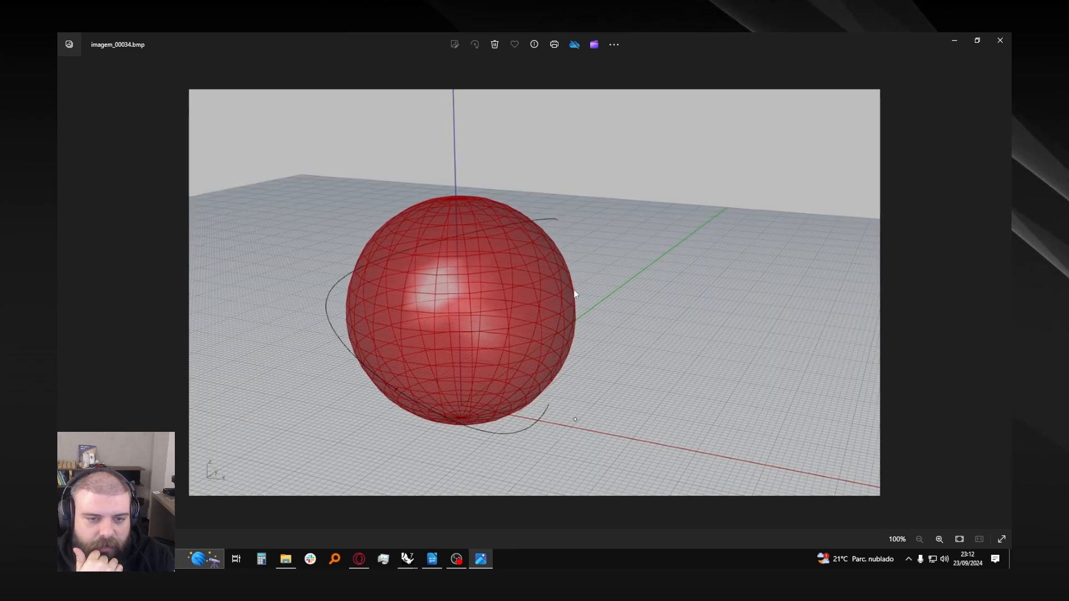
pyautogui.press('Left')
pyautogui.press('Left')
pyautogui.press('Left')
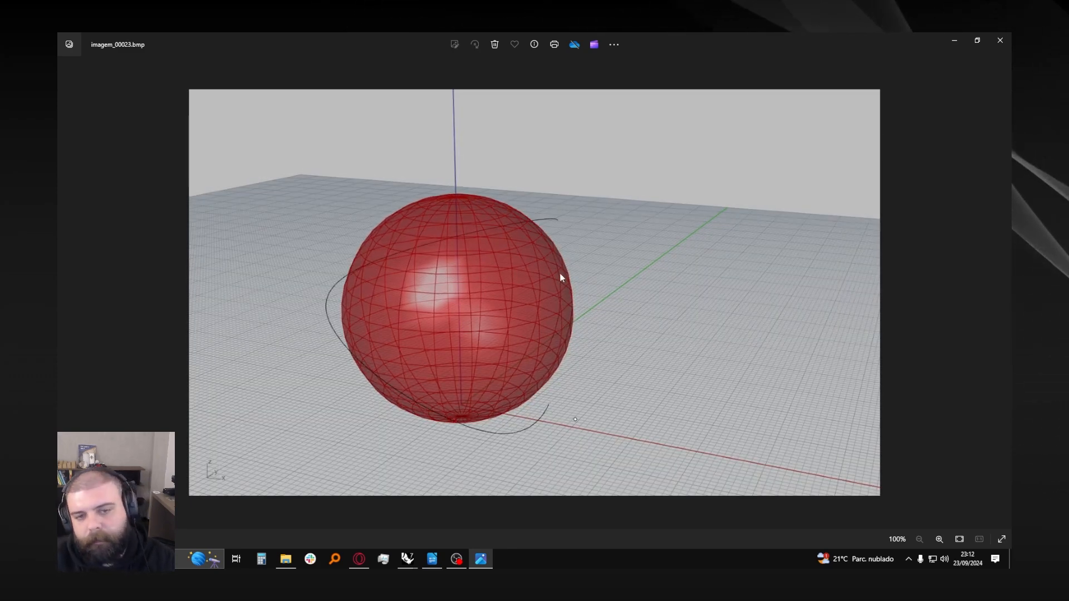
# - Close the image viewer and the SLIDER folder window, and return to the Curve and Evaluate Curve components in Grasshopper
pyautogui.click(1000, 40)
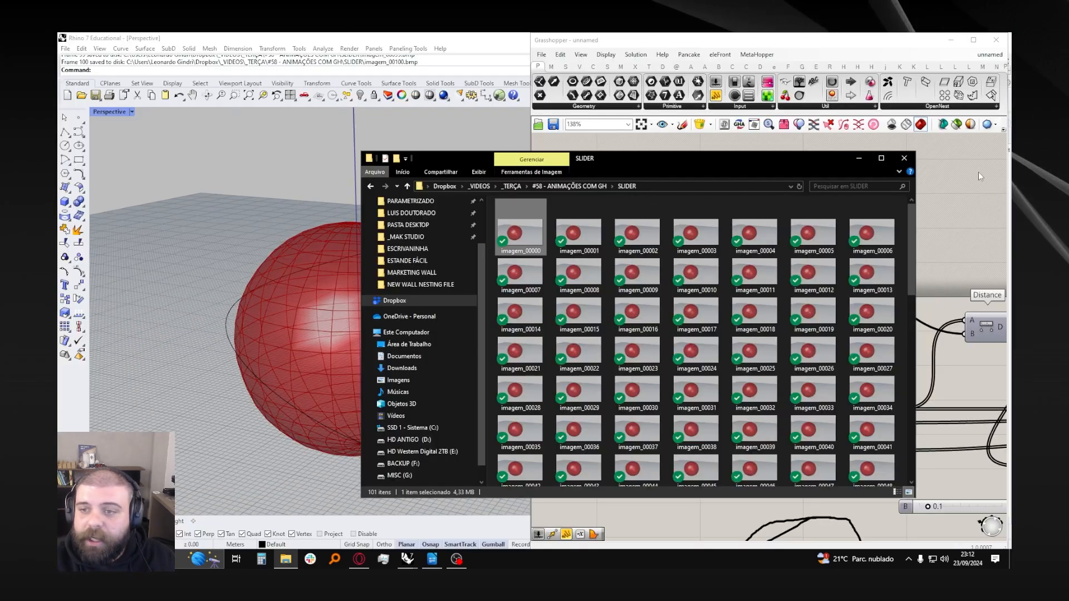
pyautogui.click(904, 158)
pyautogui.click(705, 279)
pyautogui.moveTo(705, 280); pyautogui.dragTo(691, 276, button='right')
pyautogui.moveTo(688, 298)
pyautogui.mouseDown()
pyautogui.moveTo(668, 281)
pyautogui.moveTo(682, 279)
pyautogui.mouseUp()
pyautogui.click(814, 321)
pyautogui.moveTo(819, 322); pyautogui.dragTo(598, 202)
pyautogui.moveTo(639, 247); pyautogui.dragTo(653, 262)
pyautogui.click(654, 277)
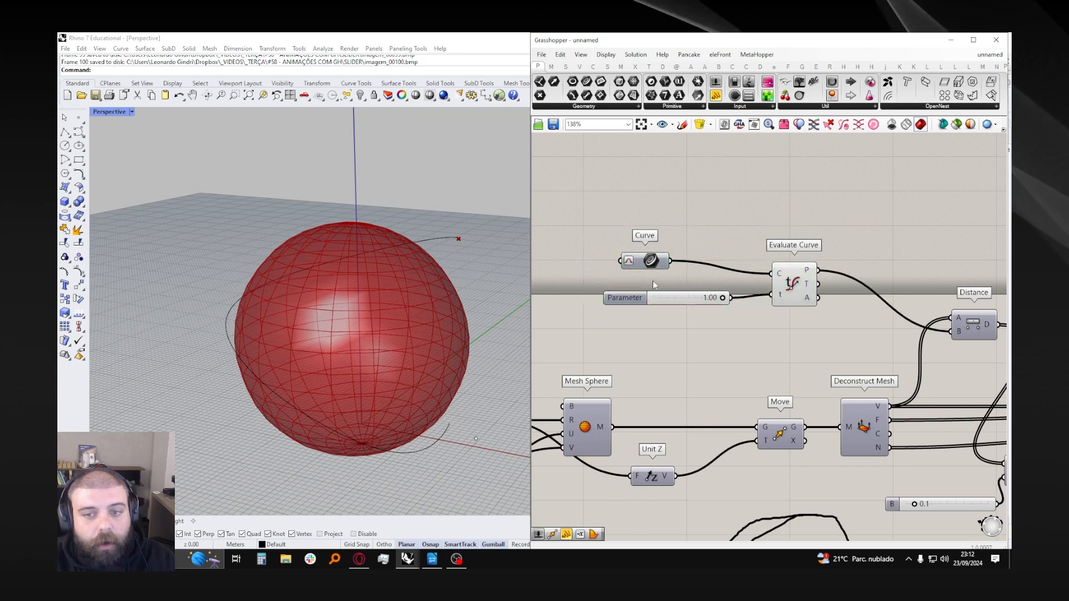
# - Rearrange the Parameter slider and the Evaluate Curve component so that the wires into C and t run straight
pyautogui.moveTo(620, 298); pyautogui.dragTo(628, 299)
pyautogui.click(667, 223)
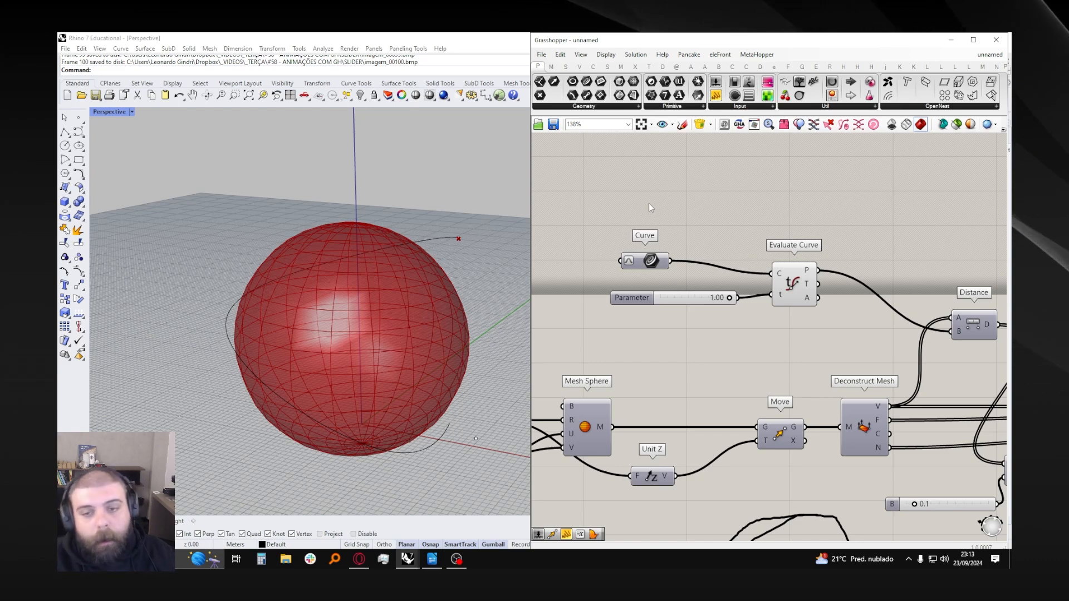
pyautogui.moveTo(729, 298); pyautogui.dragTo(753, 298)
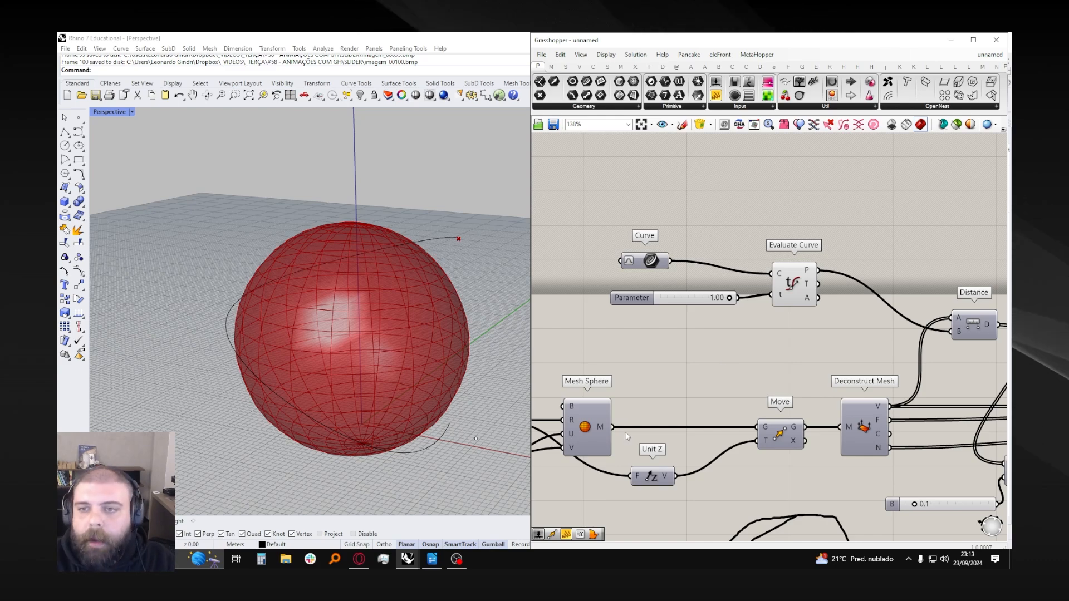
pyautogui.scroll(-4, 640, 348)
pyautogui.moveTo(671, 334); pyautogui.dragTo(676, 354, button='right')
pyautogui.scroll(3, 713, 318)
pyautogui.moveTo(726, 341); pyautogui.dragTo(770, 328)
pyautogui.click(762, 262)
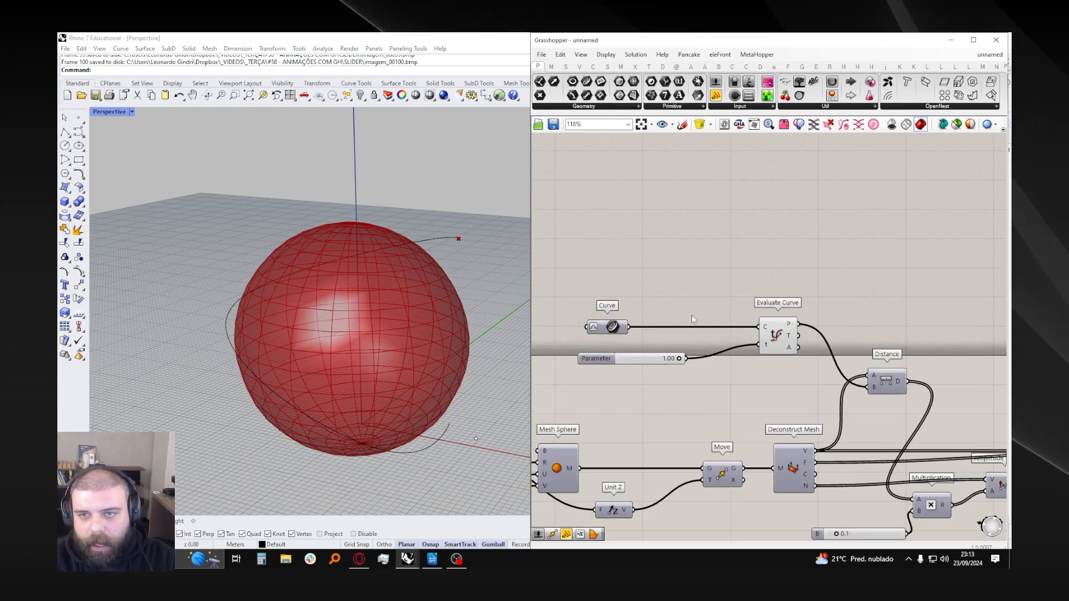
pyautogui.click(629, 358)
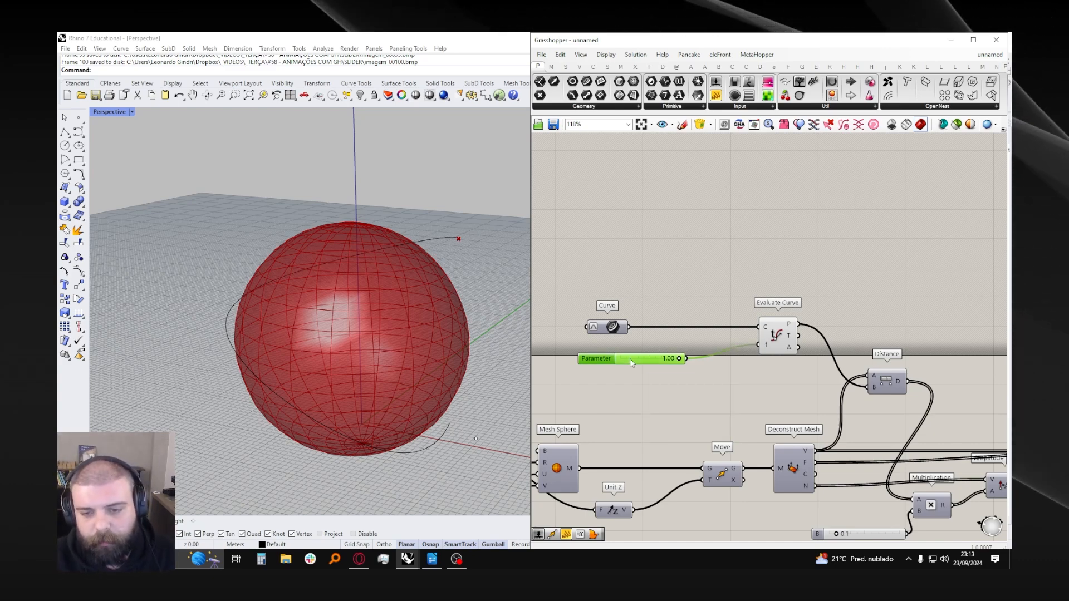
pyautogui.click(678, 245)
pyautogui.scroll(-3, 736, 301)
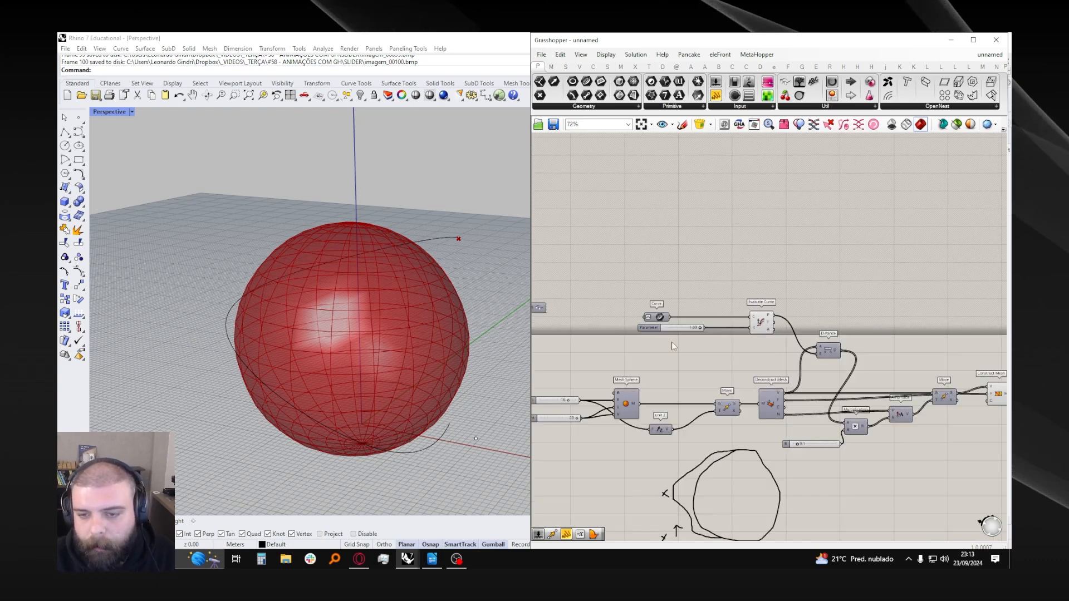
pyautogui.scroll(4, 672, 345)
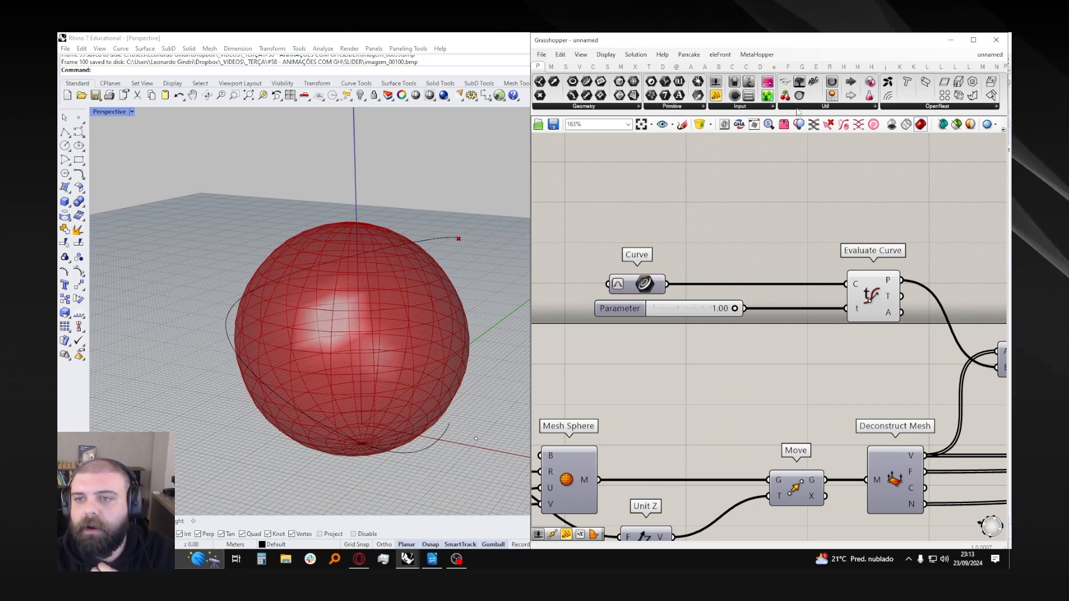
# - Add a Trigger component to the canvas and place it above the Curve parameter
pyautogui.click(747, 106)
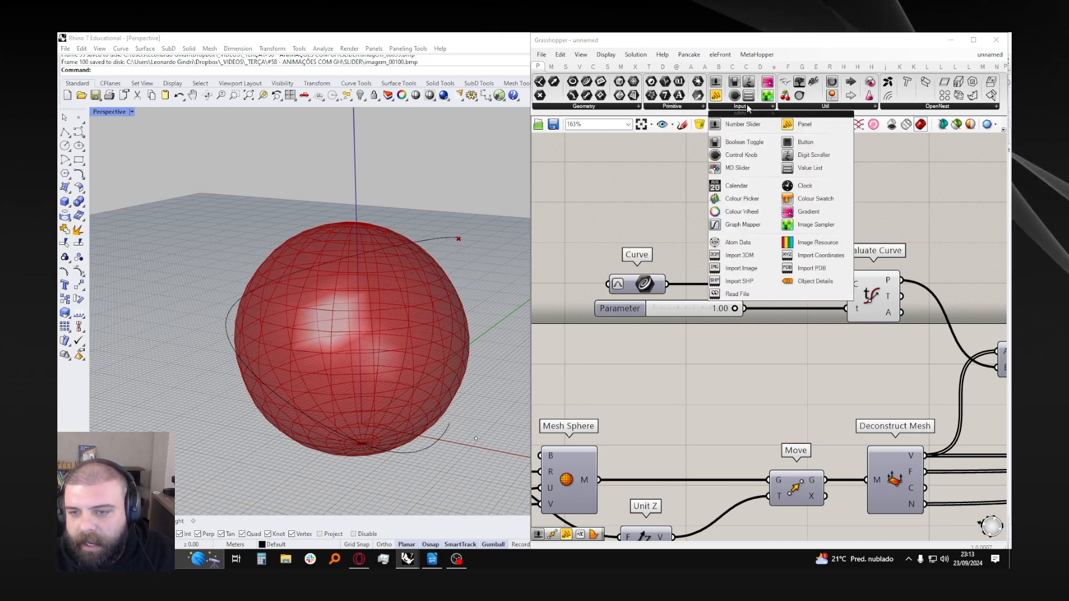
pyautogui.click(847, 107)
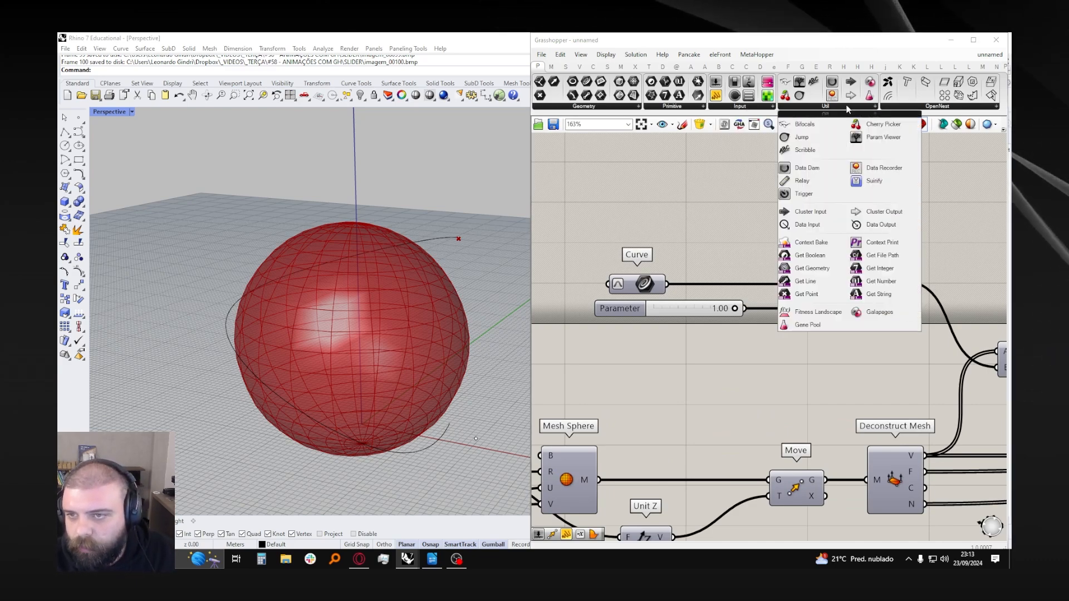
pyautogui.click(804, 193)
pyautogui.click(695, 223)
pyautogui.scroll(-4, 695, 222)
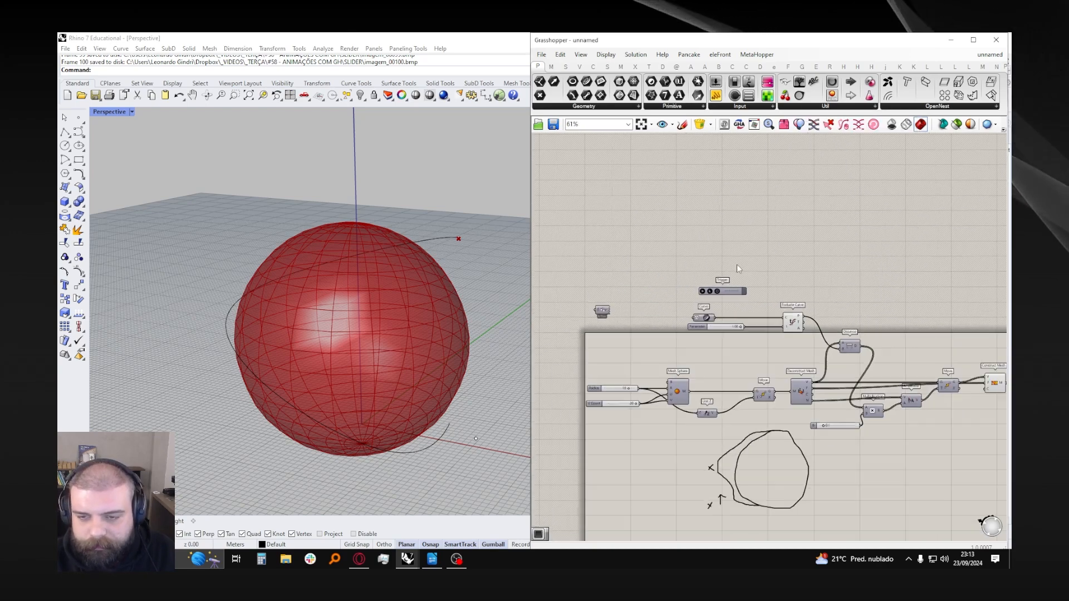
pyautogui.scroll(3, 725, 319)
pyautogui.moveTo(725, 326); pyautogui.dragTo(722, 299)
pyautogui.click(654, 265)
pyautogui.moveTo(605, 244); pyautogui.dragTo(789, 332)
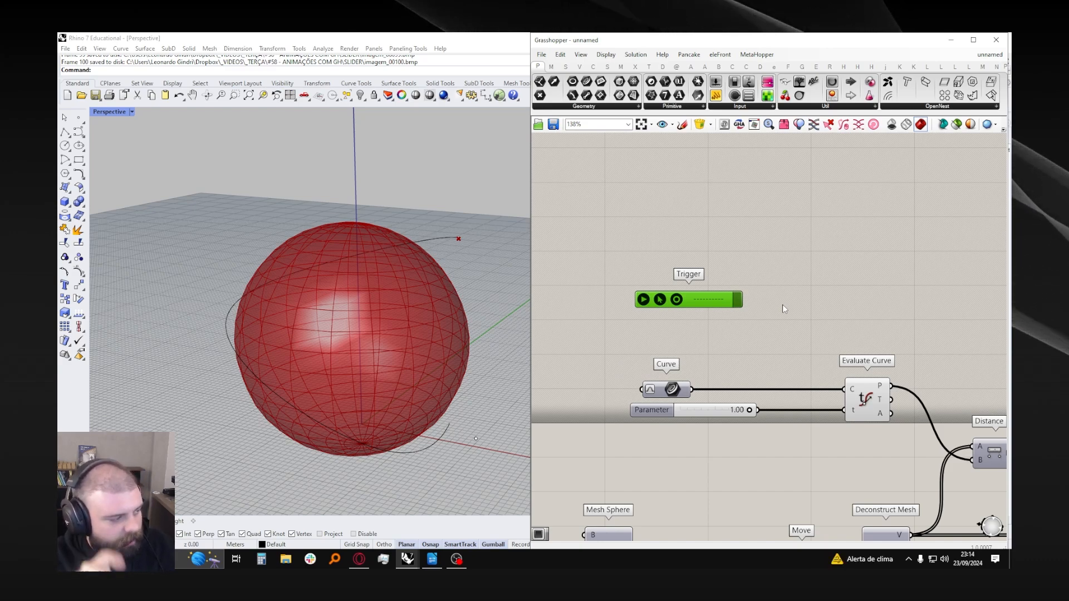
# - Select the Evaluate Curve component and recompute it several times, then deselect it
pyautogui.scroll(-2, 783, 305)
pyautogui.scroll(3, 916, 395)
pyautogui.rightClick(774, 349)
pyautogui.click(796, 429)
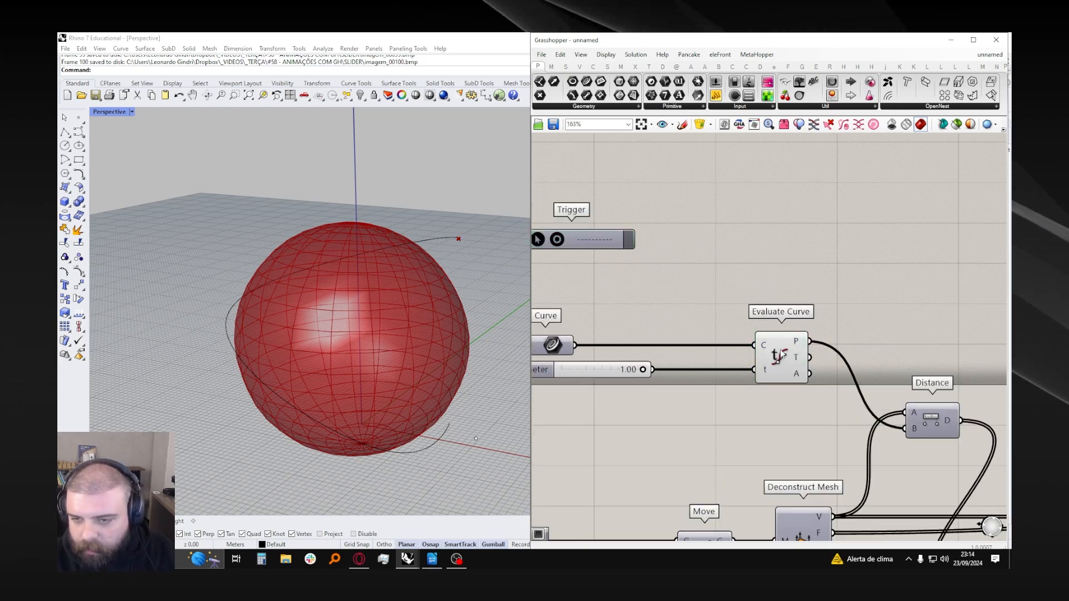
pyautogui.click(780, 350)
pyautogui.middleClick(780, 350)
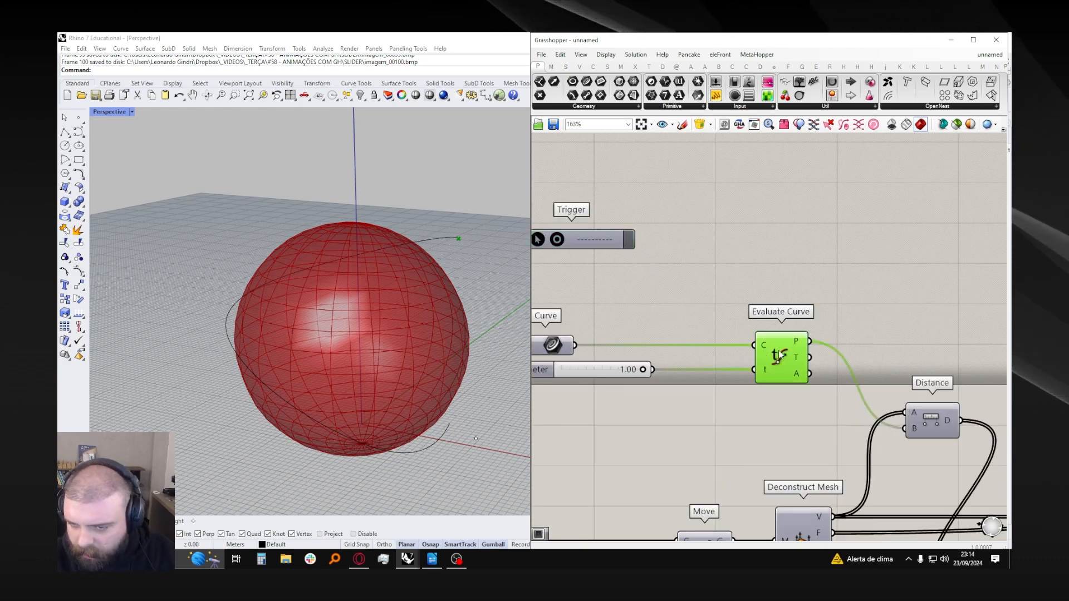
pyautogui.middleClick(780, 350)
pyautogui.middleClick(782, 342)
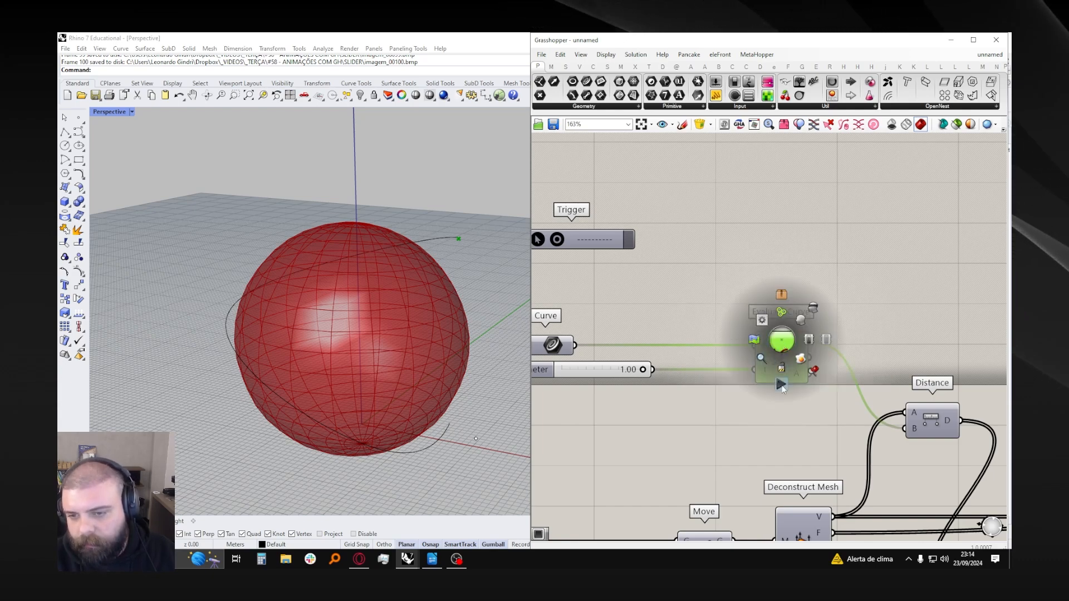
pyautogui.click(782, 386)
pyautogui.middleClick(781, 353)
pyautogui.click(782, 396)
pyautogui.middleClick(781, 358)
pyautogui.click(781, 396)
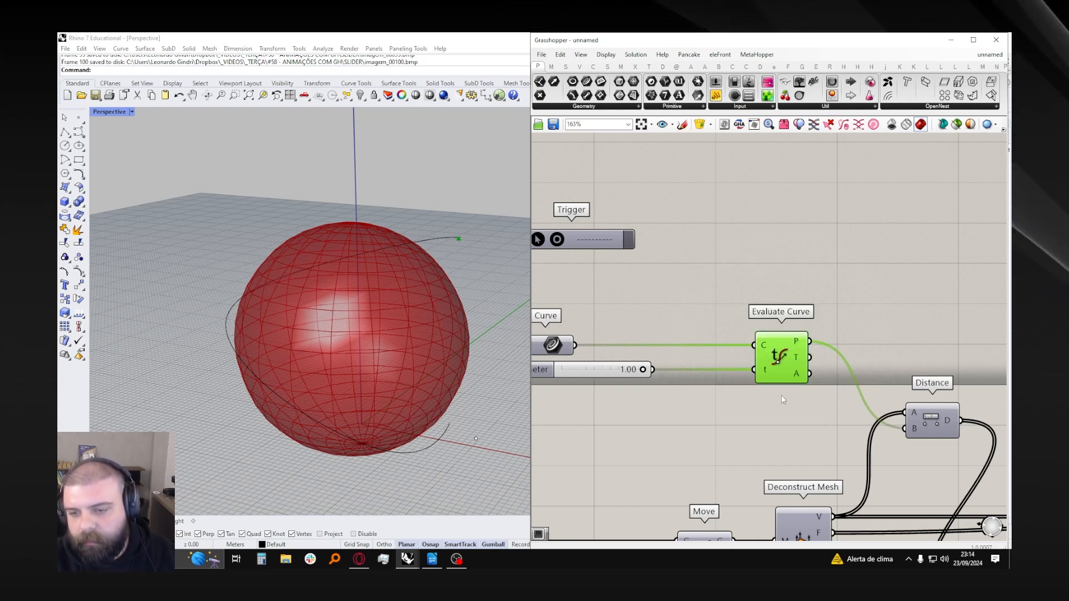
pyautogui.middleClick(782, 354)
pyautogui.click(776, 416)
pyautogui.click(768, 416)
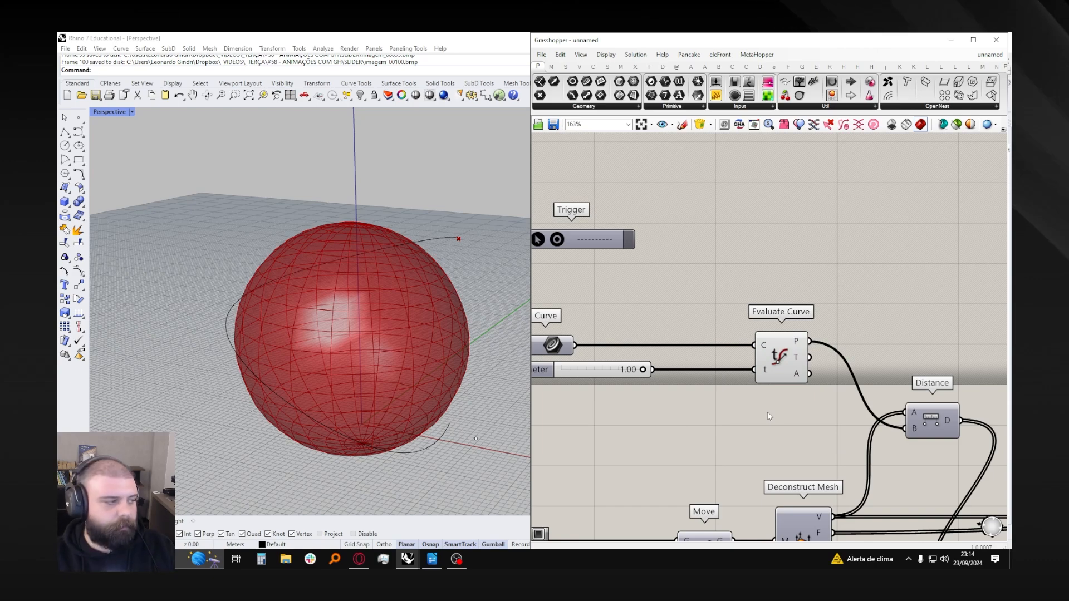
# - Review the canvas commands for the Evaluate Curve component, and read the Trigger component's description
pyautogui.scroll(-3, 713, 276)
pyautogui.scroll(3, 702, 287)
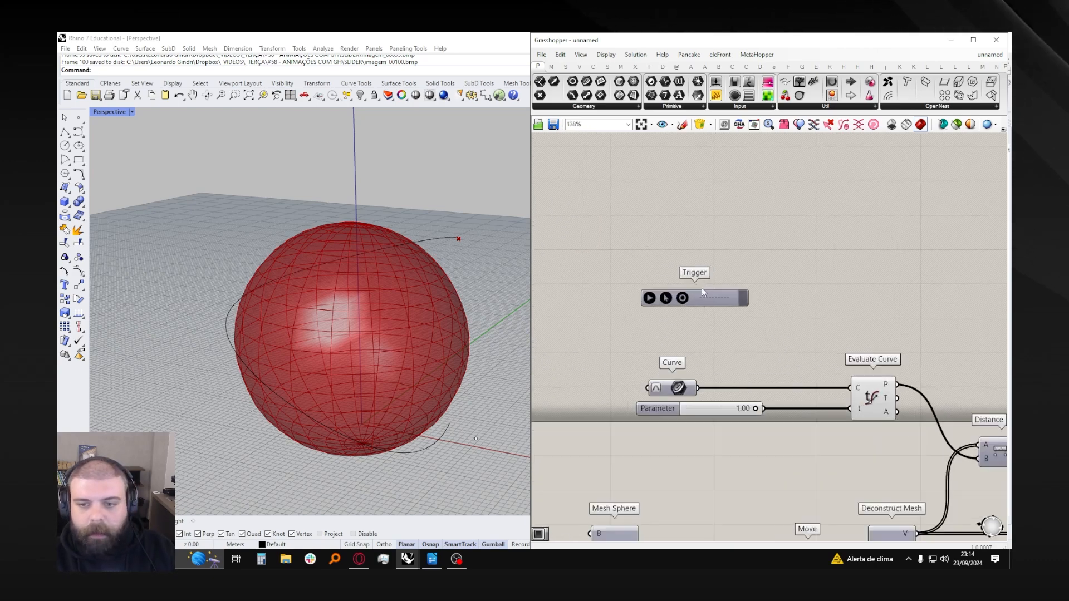
pyautogui.click(709, 299)
pyautogui.click(901, 418)
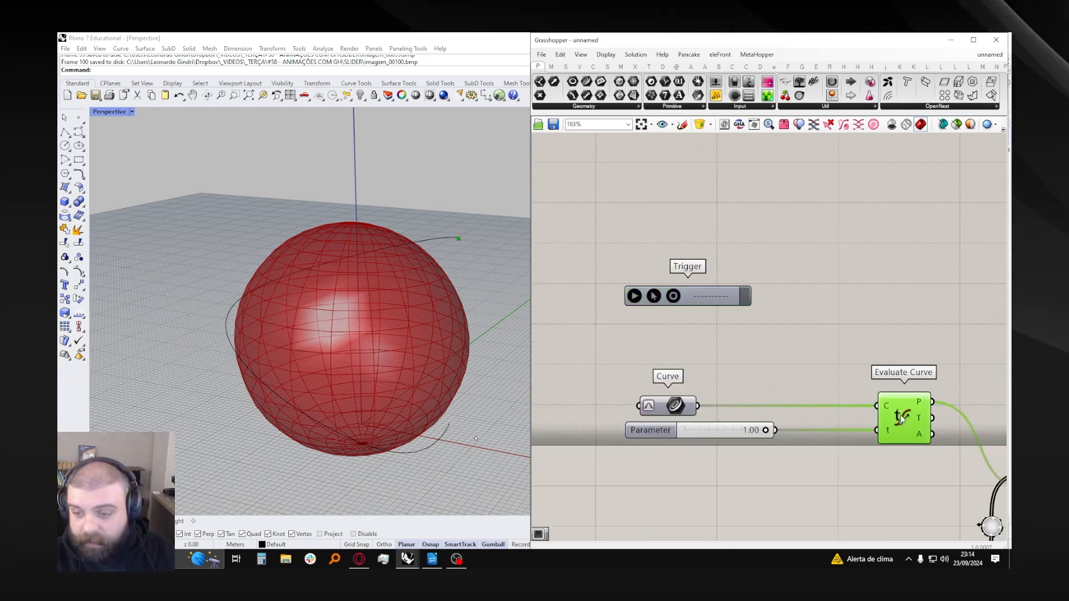
pyautogui.middleClick(902, 418)
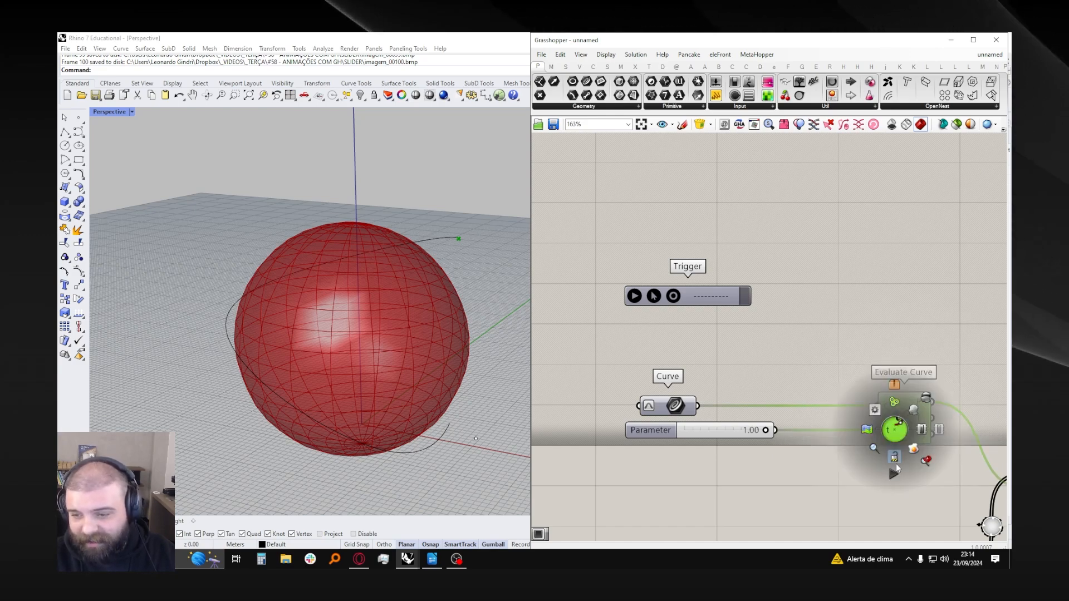
pyautogui.middleClick(903, 418)
pyautogui.click(751, 314)
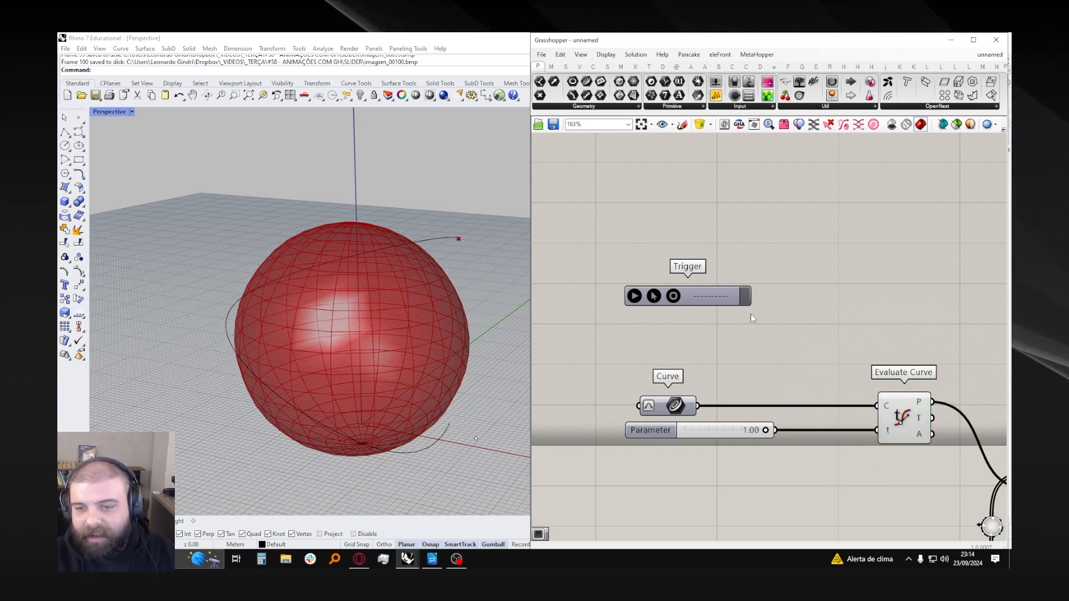
pyautogui.moveTo(721, 299); pyautogui.dragTo(717, 299)
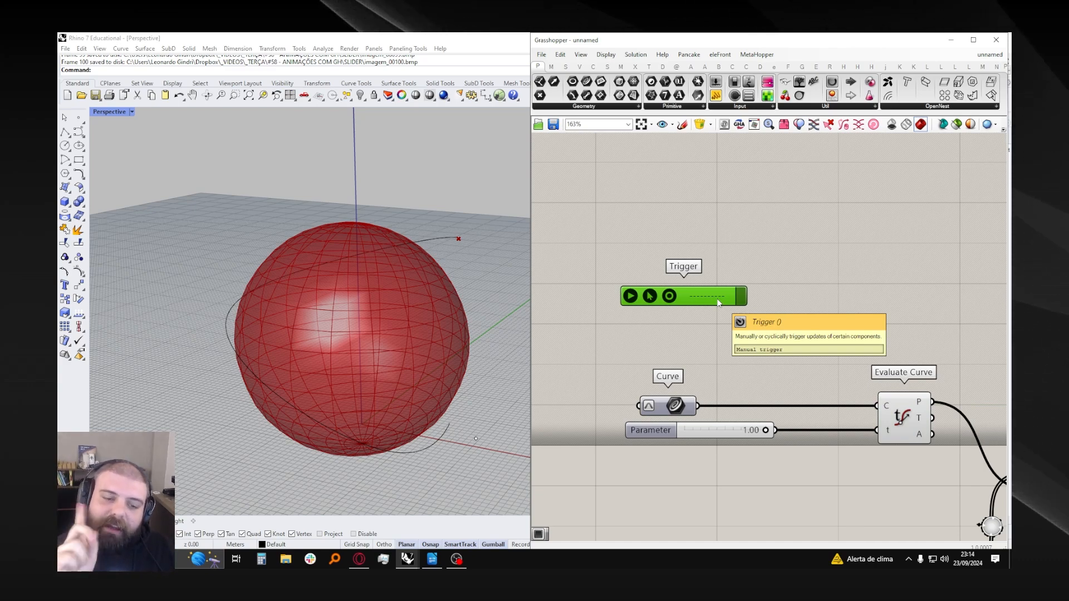
# - Reposition the Trigger component in the empty canvas area above the Curve parameter
pyautogui.click(727, 237)
pyautogui.moveTo(706, 304); pyautogui.dragTo(693, 317)
pyautogui.click(723, 265)
pyautogui.scroll(-2, 715, 262)
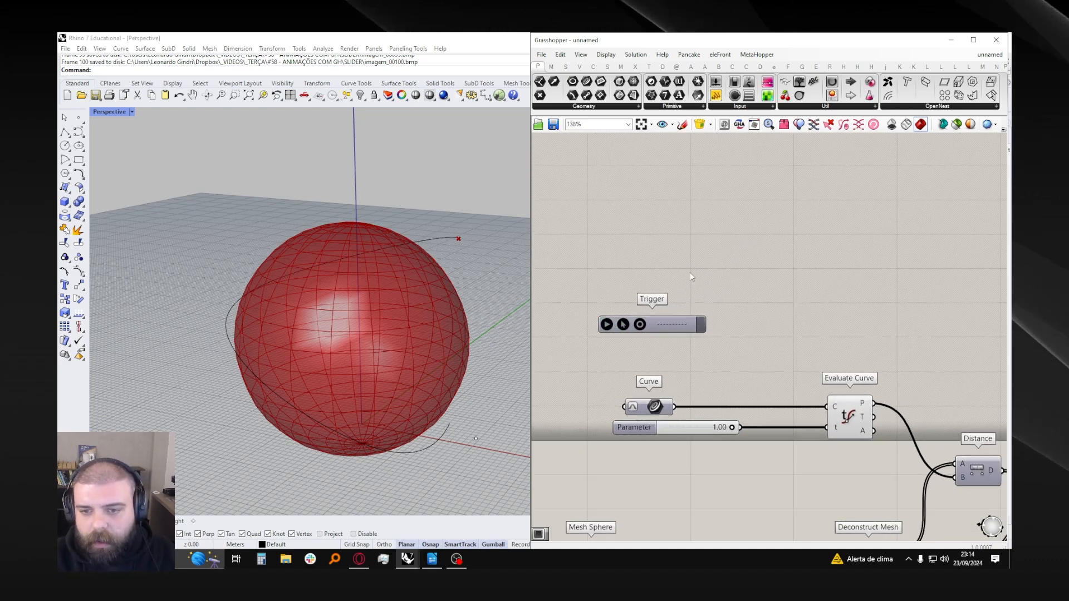
# - Add a Number parameter to the canvas and position it just above the Trigger
pyautogui.doubleClick(718, 280)
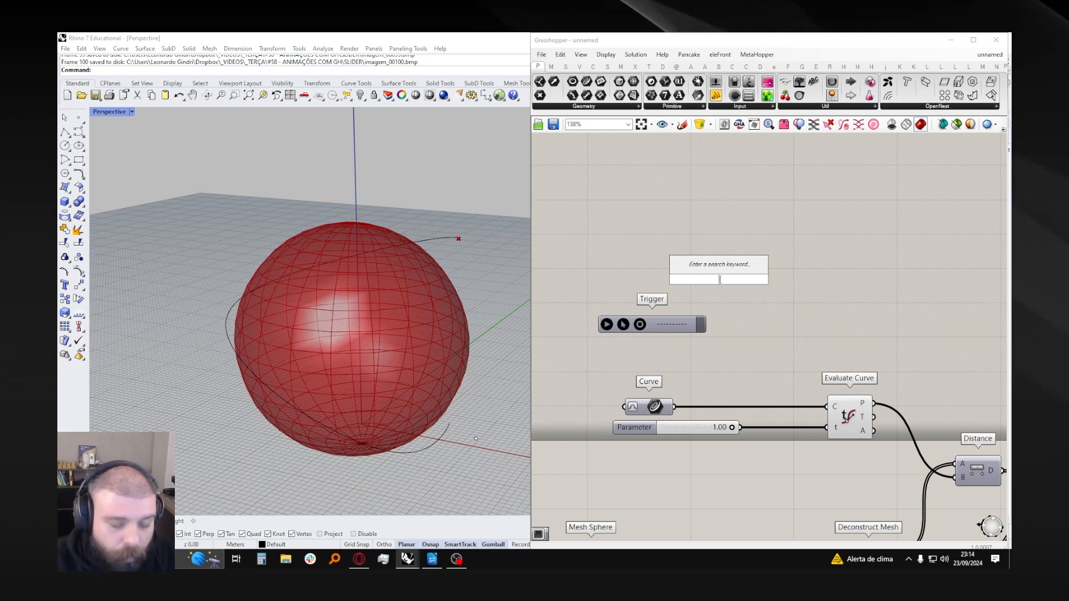
pyautogui.write('number')
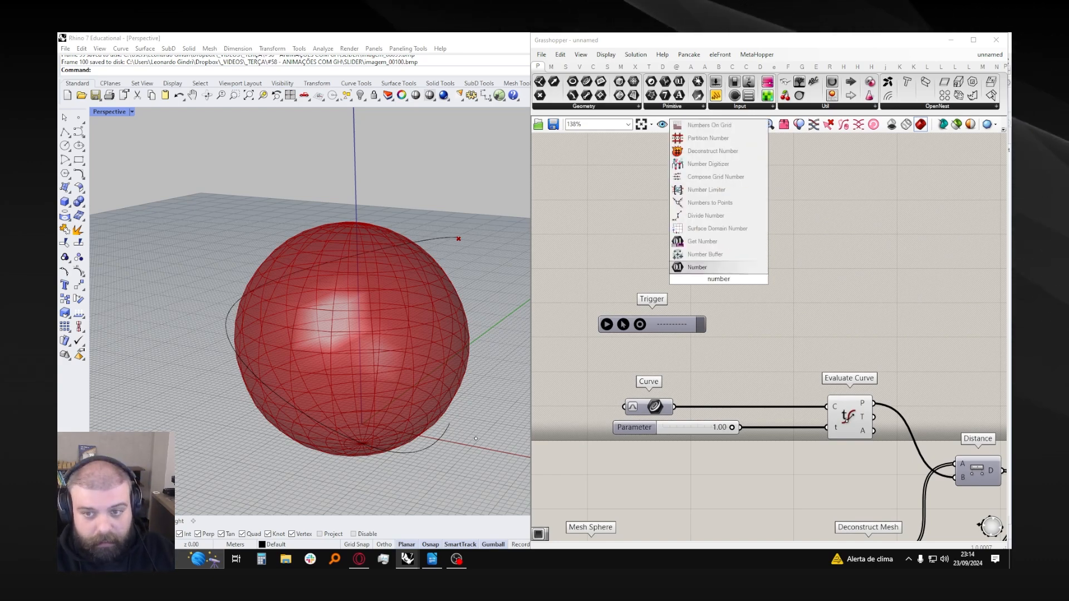
pyautogui.press('Return')
pyautogui.scroll(3, 715, 257)
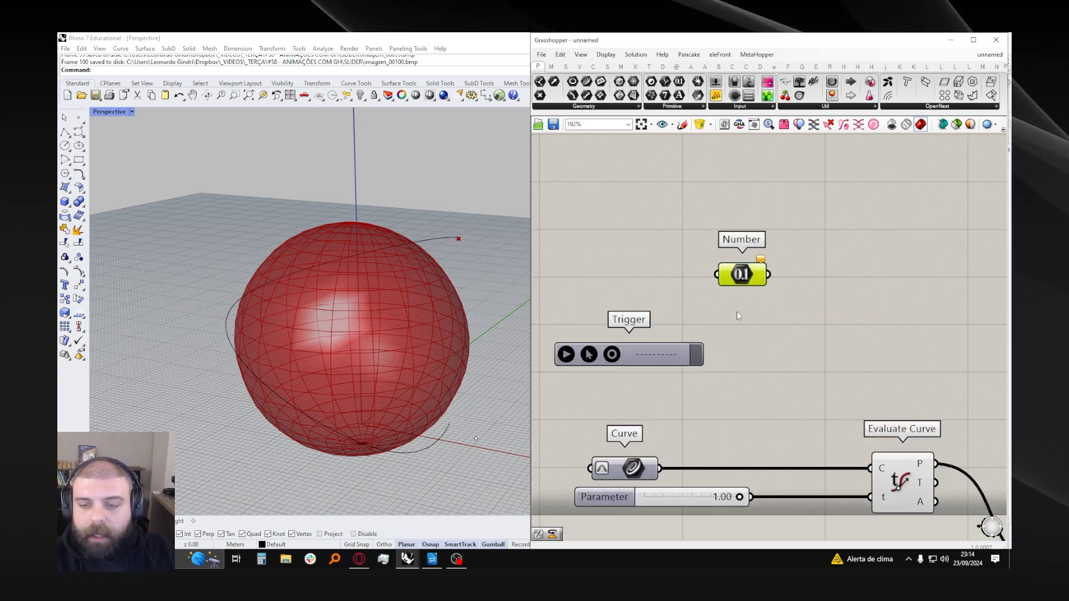
pyautogui.moveTo(737, 311); pyautogui.dragTo(740, 328, button='right')
pyautogui.moveTo(745, 292); pyautogui.dragTo(734, 309)
pyautogui.click(783, 287)
pyautogui.moveTo(673, 254); pyautogui.dragTo(804, 338)
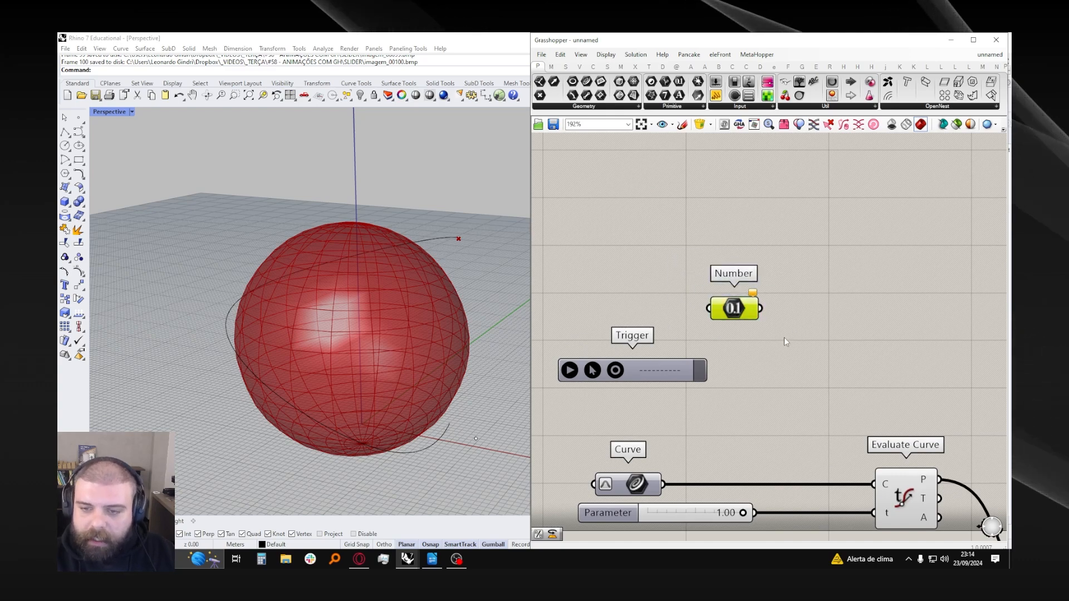
pyautogui.moveTo(738, 312); pyautogui.dragTo(741, 303)
pyautogui.click(793, 336)
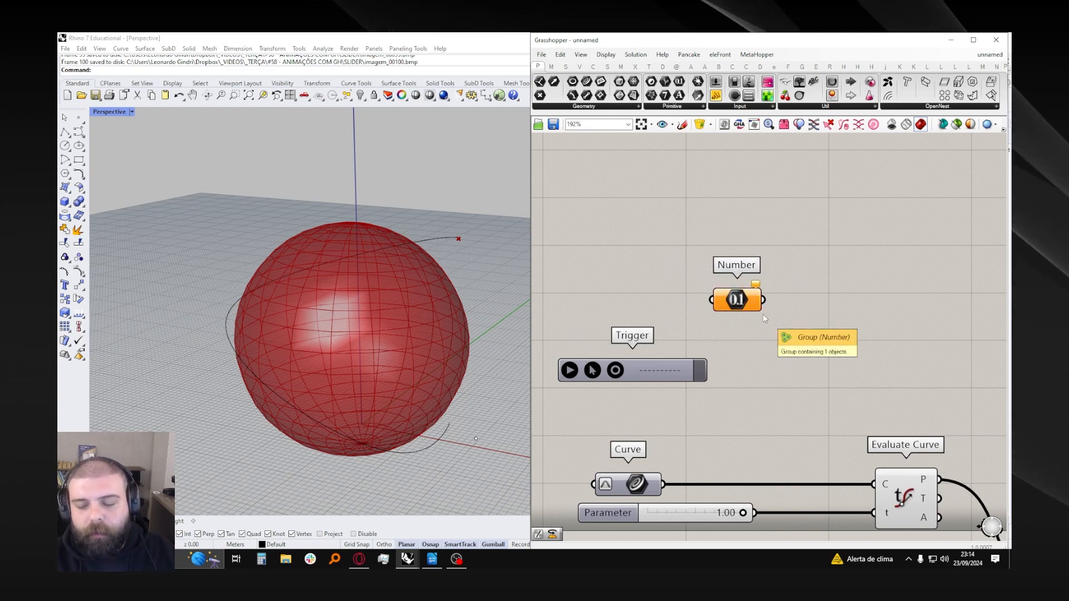
pyautogui.moveTo(730, 301)
pyautogui.mouseDown()
pyautogui.moveTo(729, 290)
pyautogui.moveTo(718, 297)
pyautogui.mouseUp()
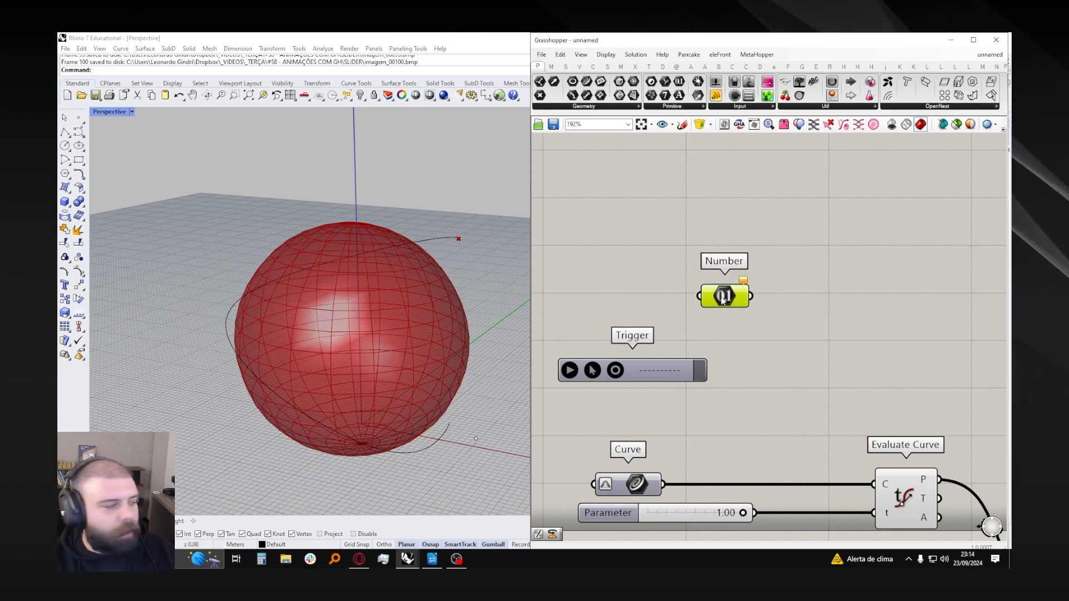
pyautogui.doubleClick(599, 284)
pyautogui.write('//')
pyautogui.press('Return')
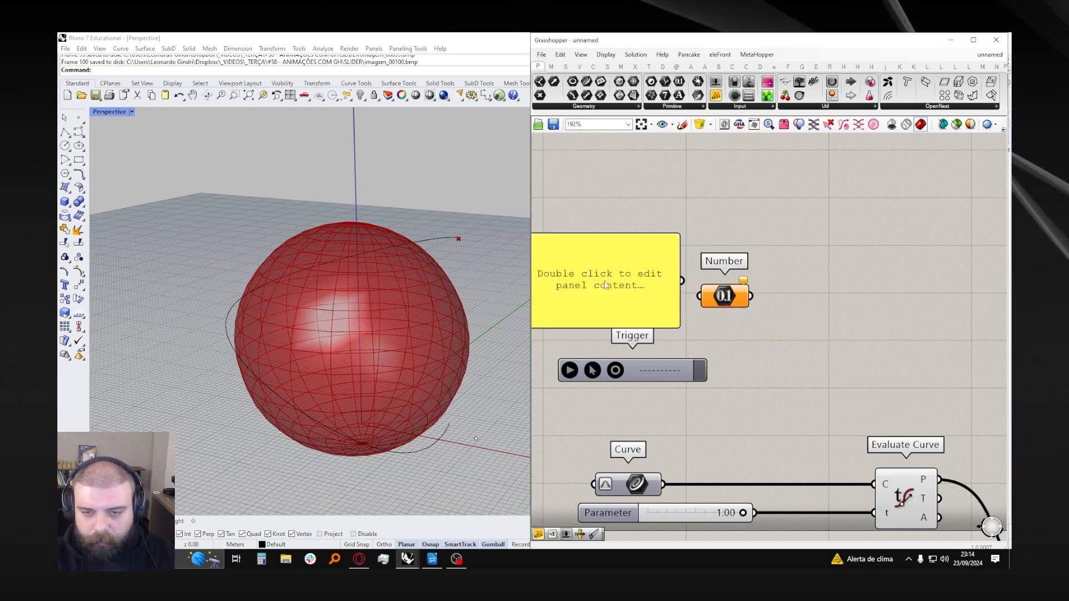
pyautogui.click(616, 259)
pyautogui.doubleClick(616, 260)
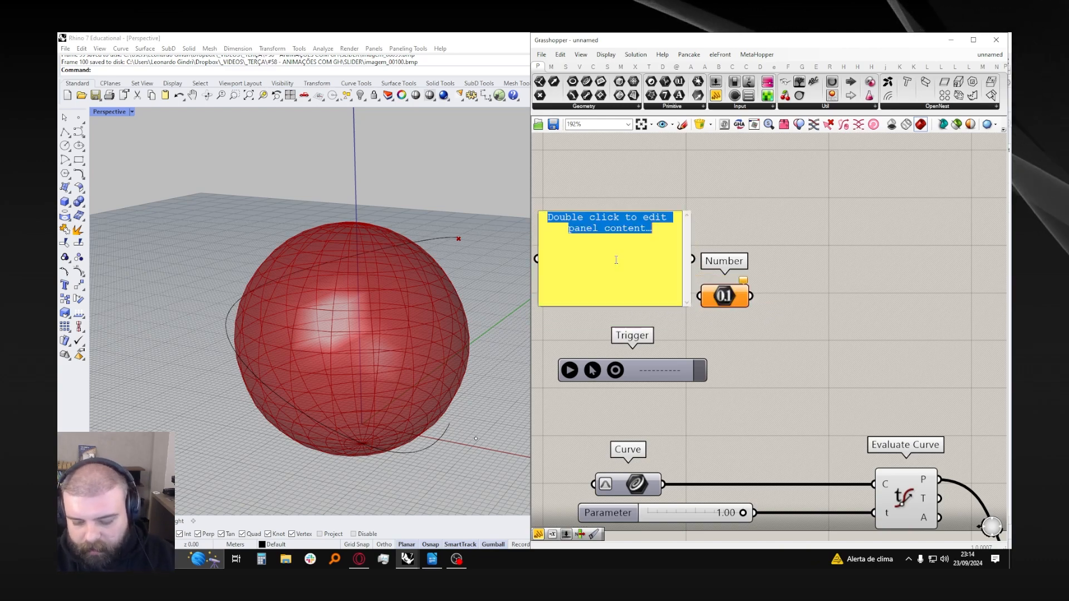
pyautogui.write('.')
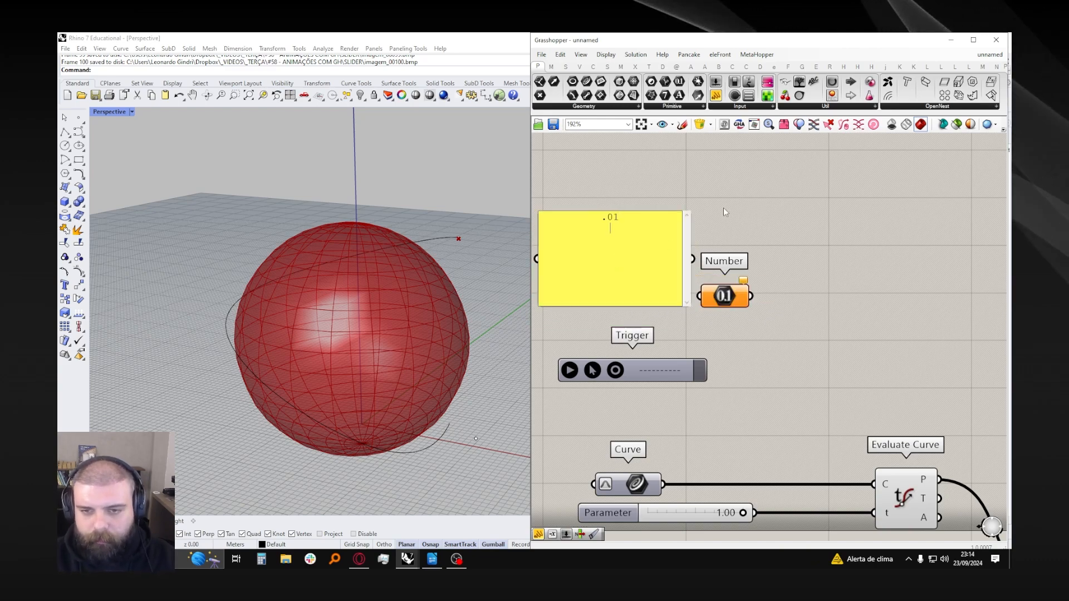
pyautogui.write('01')
pyautogui.click(726, 210)
pyautogui.click(648, 282)
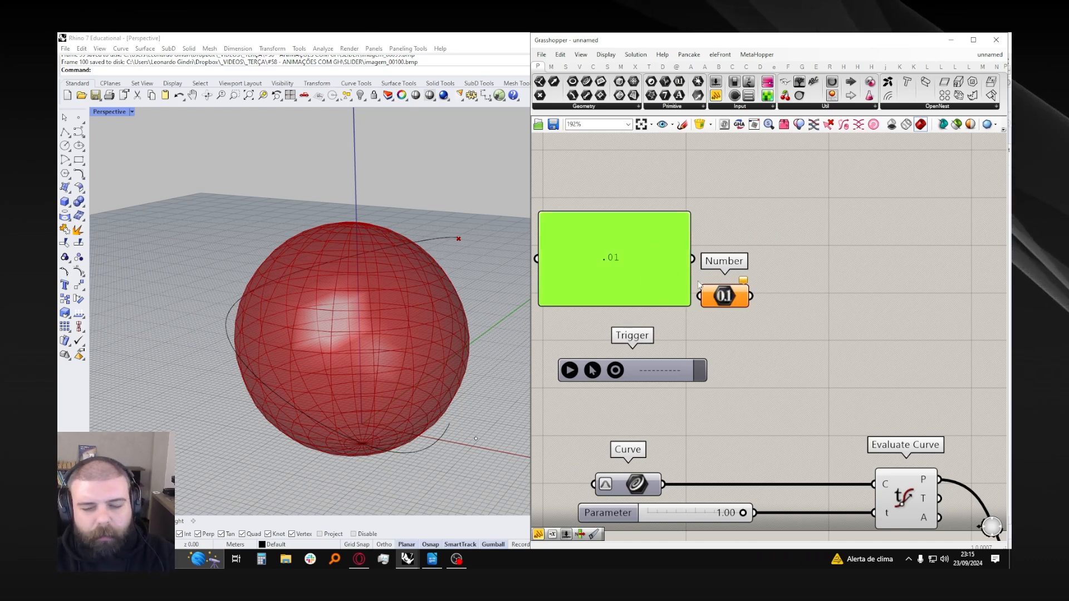
pyautogui.press('Delete')
# - Set the Number parameter's internal value to .01
pyautogui.moveTo(722, 294); pyautogui.dragTo(728, 281)
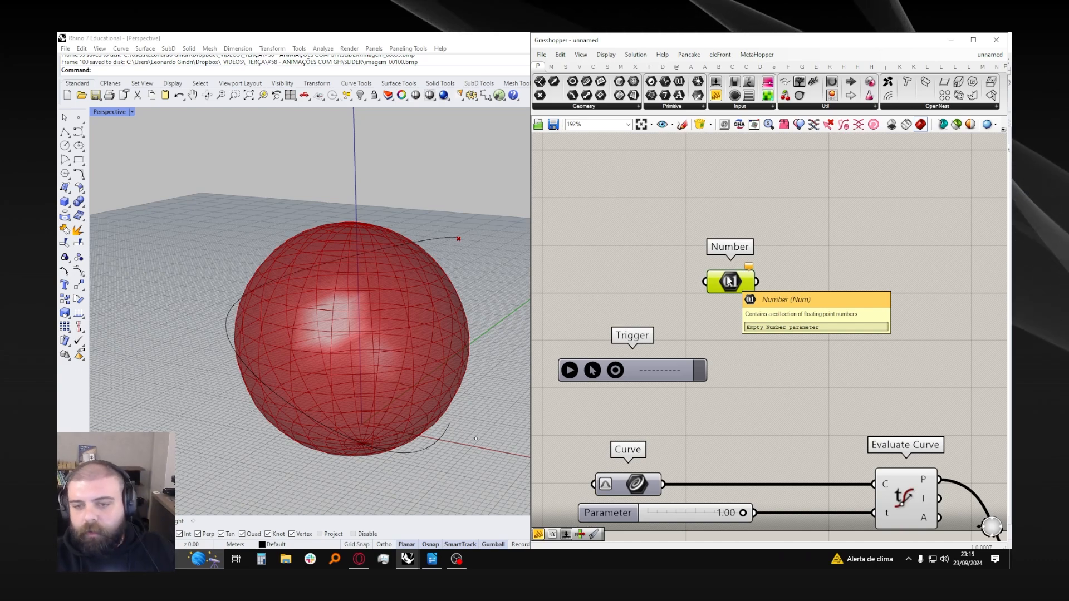
pyautogui.rightClick(729, 281)
pyautogui.moveTo(771, 394)
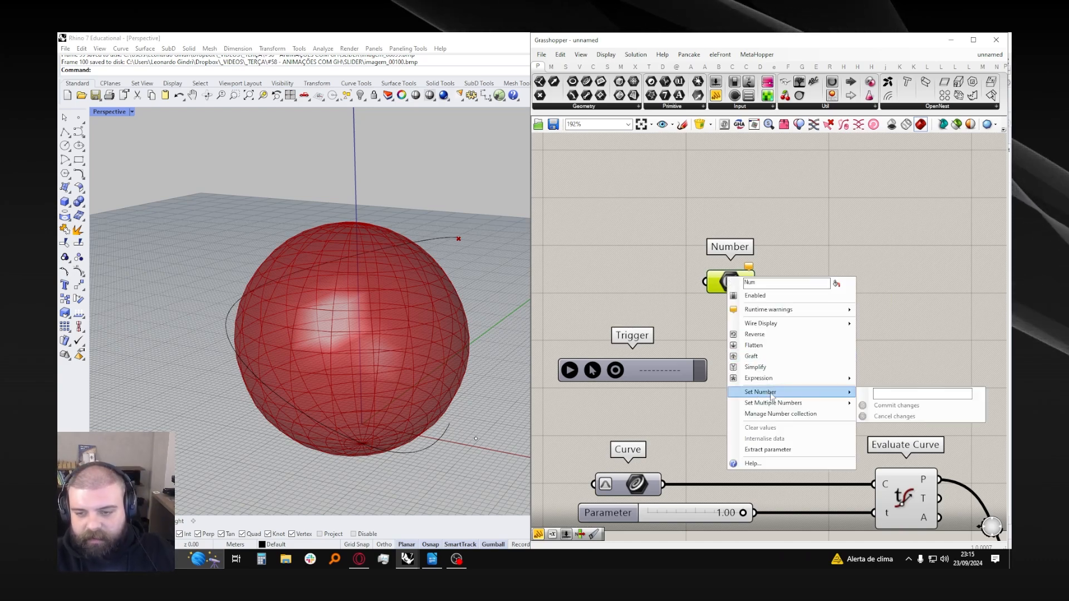
pyautogui.click(875, 393)
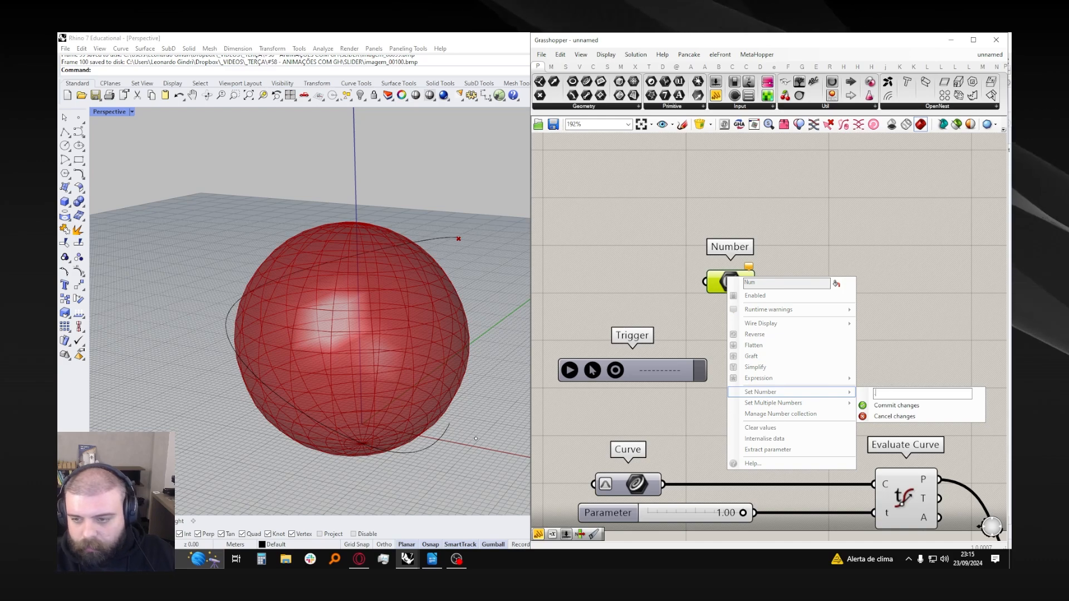
pyautogui.write('.01')
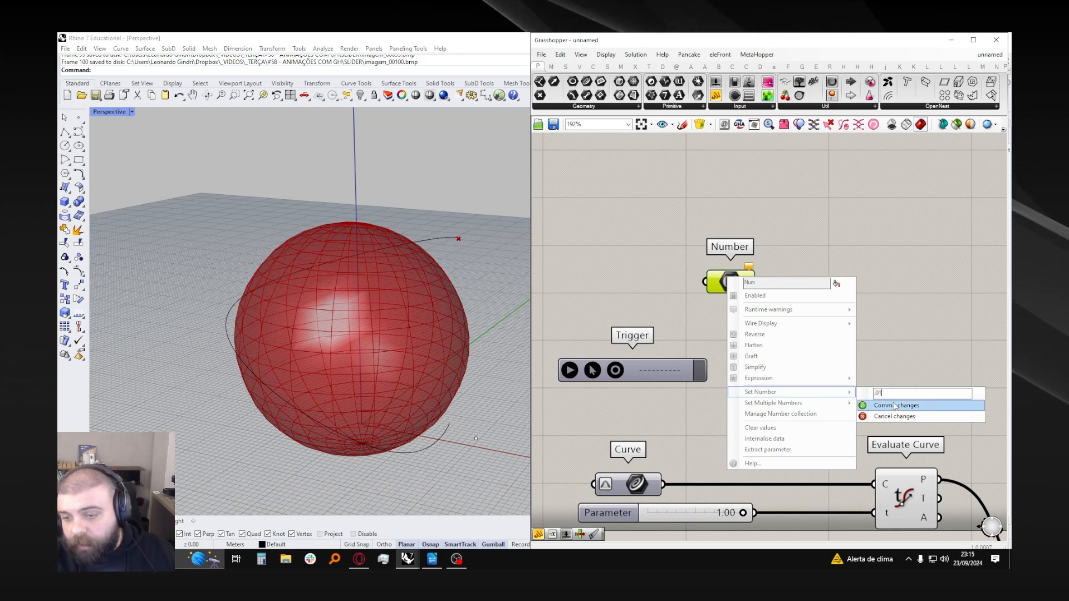
pyautogui.click(895, 406)
# - Reset the Parameter slider feeding Evaluate Curve to 0.00 and enter a value of 0.01
pyautogui.scroll(-3, 755, 251)
pyautogui.scroll(5, 744, 384)
pyautogui.moveTo(757, 405); pyautogui.dragTo(591, 409)
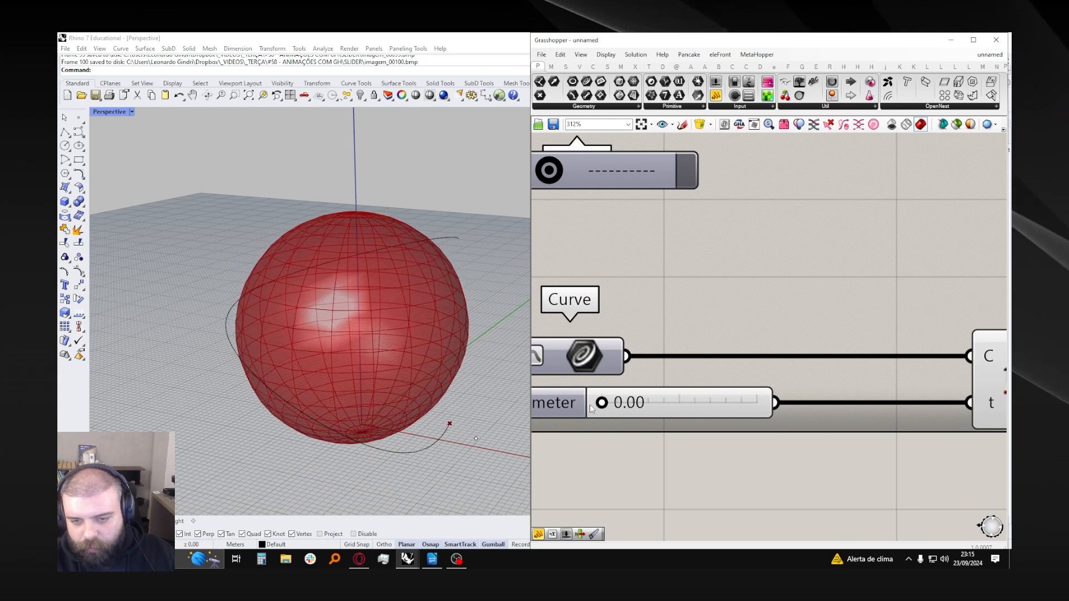
pyautogui.click(618, 404)
pyautogui.doubleClick(642, 400)
pyautogui.write('.001')
pyautogui.press('BackSpace')
pyautogui.press('BackSpace')
pyautogui.write('1')
pyautogui.press('Return')
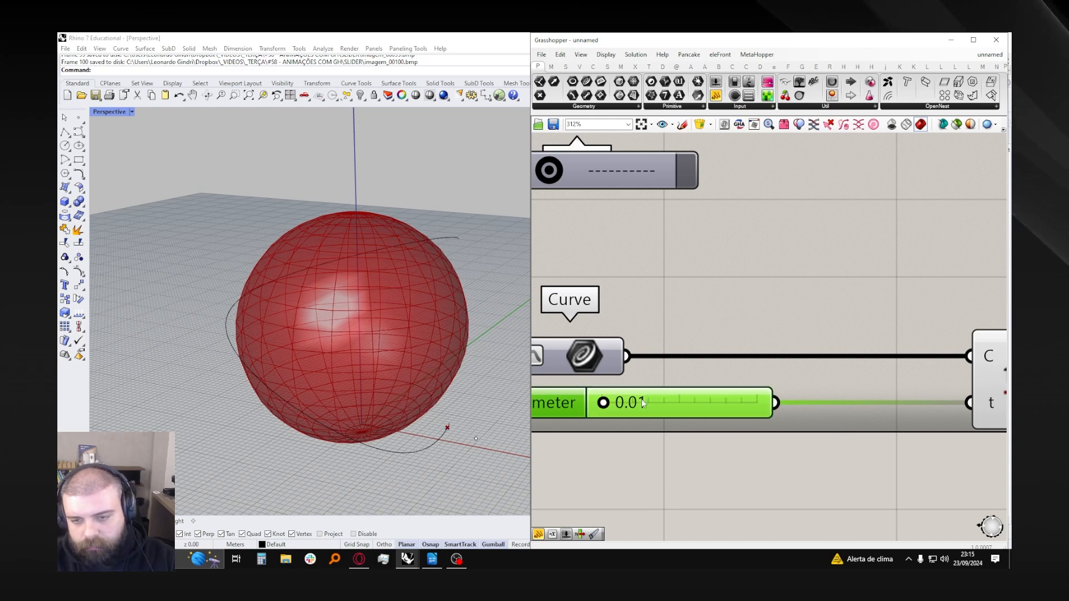
# - Try the Parameter slider at 0.02, reset it to 0.00 and return it to 0.01
pyautogui.doubleClick(643, 403)
pyautogui.write('.02')
pyautogui.press('Return')
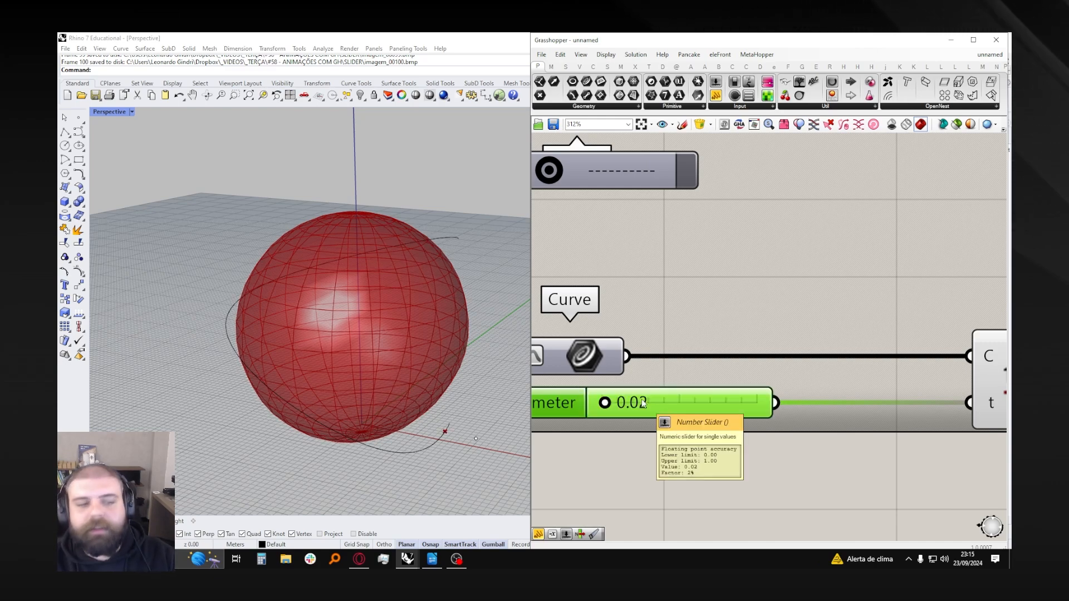
pyautogui.moveTo(605, 403); pyautogui.dragTo(589, 400)
pyautogui.doubleClick(640, 402)
pyautogui.write('.01')
pyautogui.press('Return')
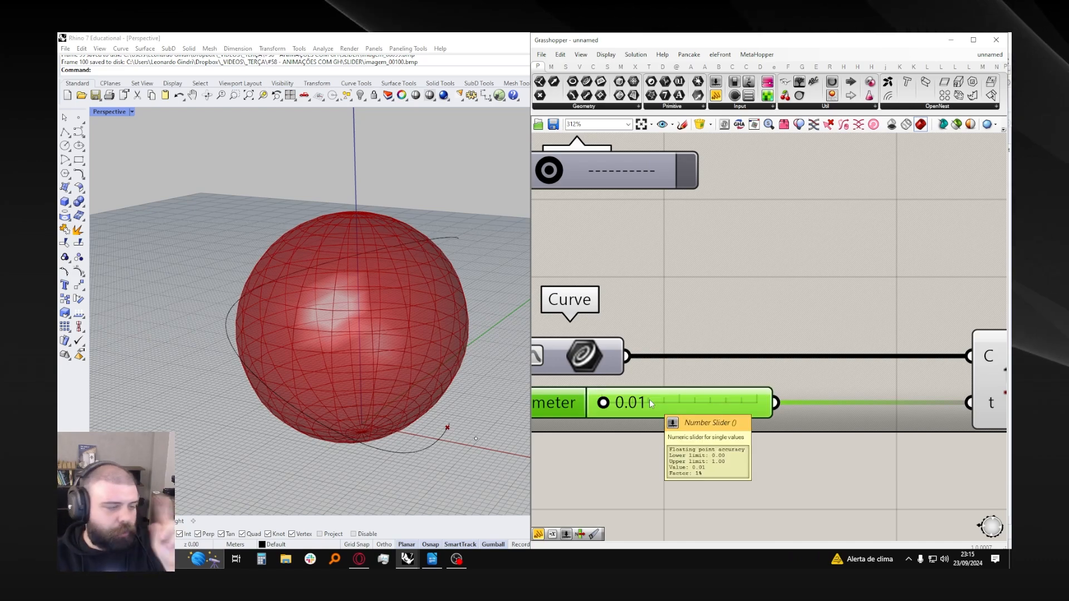
# - Add a Panel beside the Number parameter and connect the Number output to it
pyautogui.scroll(-5, 649, 399)
pyautogui.scroll(3, 688, 287)
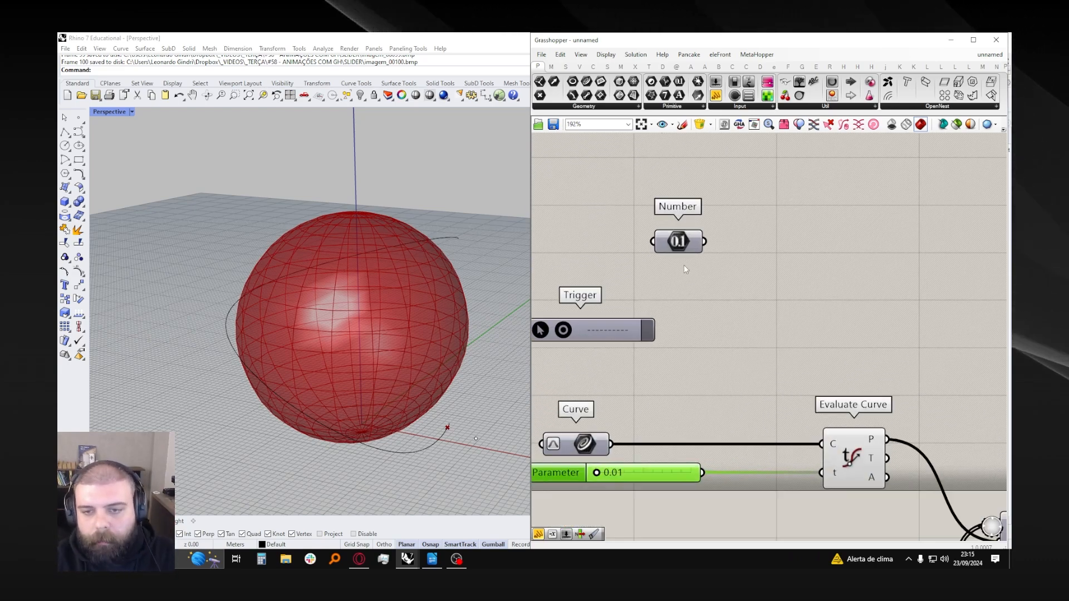
pyautogui.moveTo(716, 96); pyautogui.dragTo(646, 255)
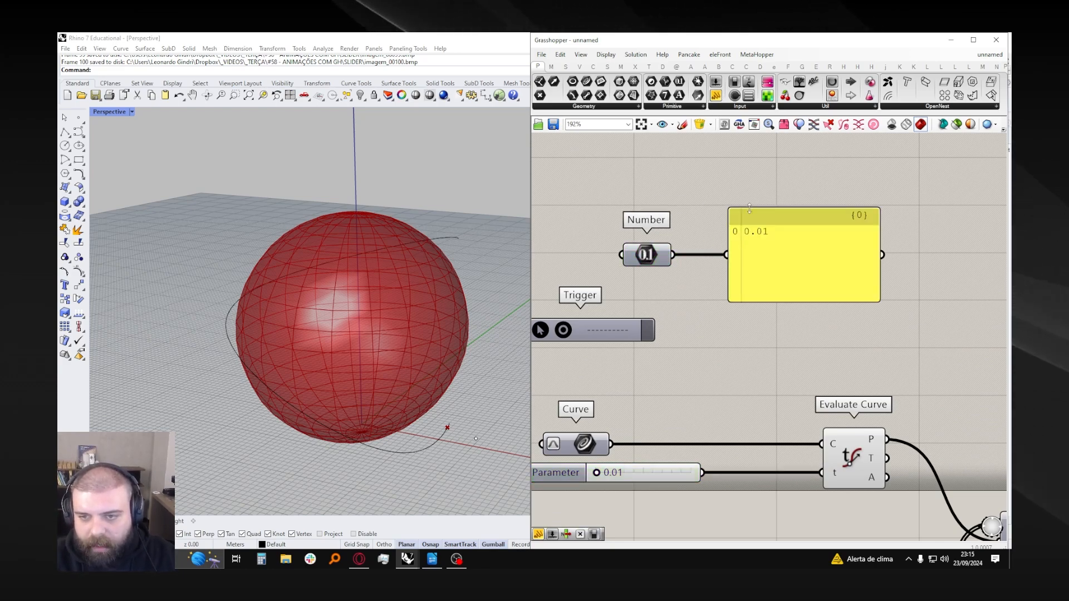
pyautogui.moveTo(696, 187); pyautogui.dragTo(912, 325)
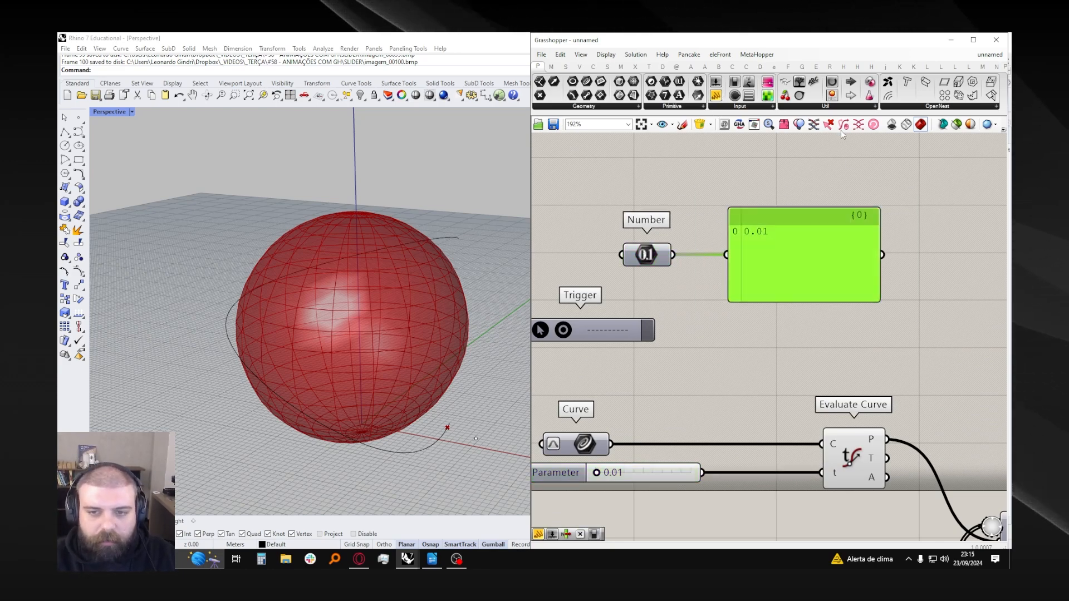
# - Check the value stored in the Number parameter's Set Number option without changing it
pyautogui.rightClick(647, 248)
pyautogui.moveTo(702, 360)
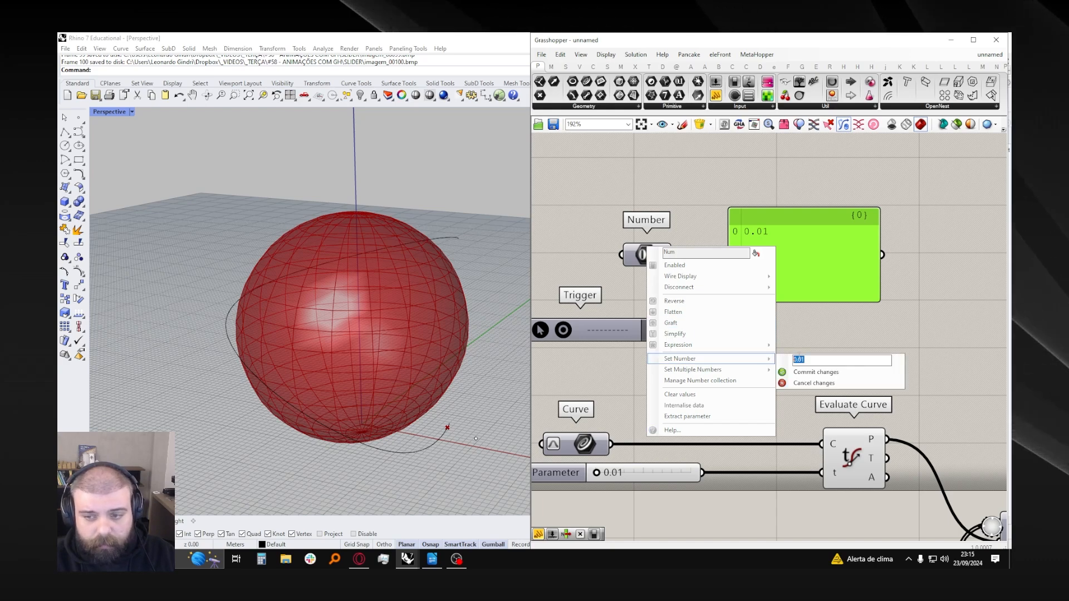
pyautogui.click(799, 319)
pyautogui.click(812, 295)
# - Place the Trigger lower, between the Number parameter and the Curve parameter
pyautogui.scroll(-4, 812, 292)
pyautogui.scroll(4, 727, 241)
pyautogui.moveTo(700, 378); pyautogui.dragTo(681, 403)
pyautogui.click(680, 327)
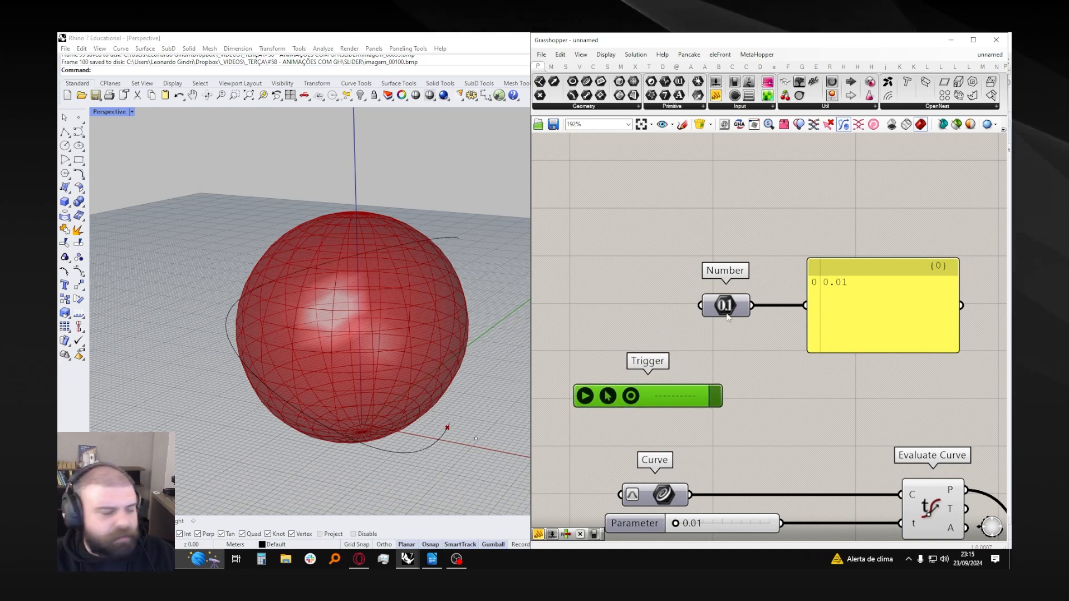
pyautogui.moveTo(733, 360); pyautogui.dragTo(715, 357, button='right')
pyautogui.click(716, 358)
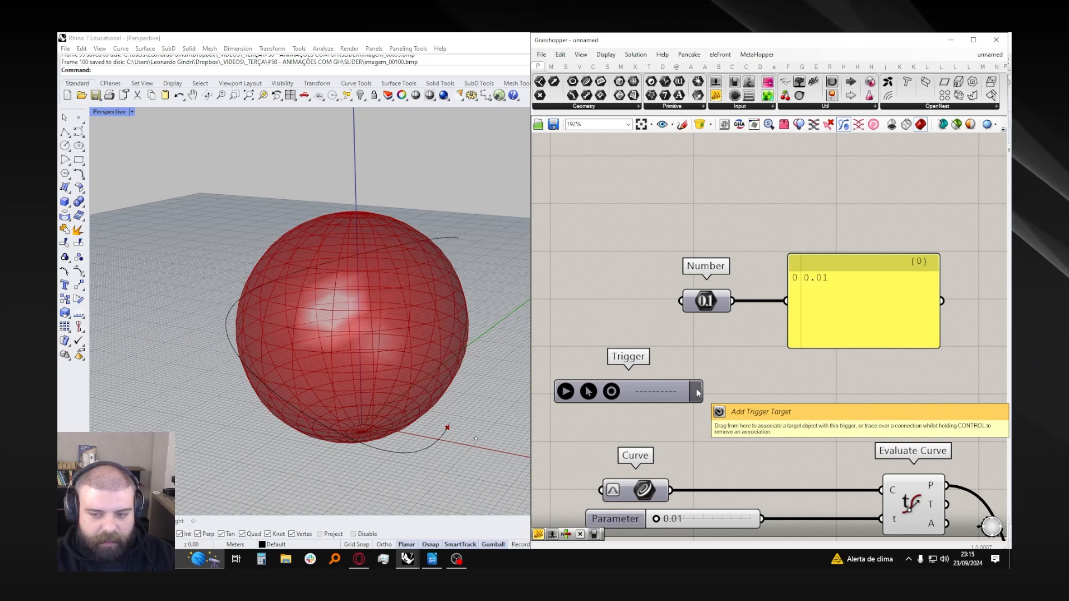
# - Associate the Trigger with the Number parameter as its target
pyautogui.moveTo(697, 393); pyautogui.dragTo(724, 380)
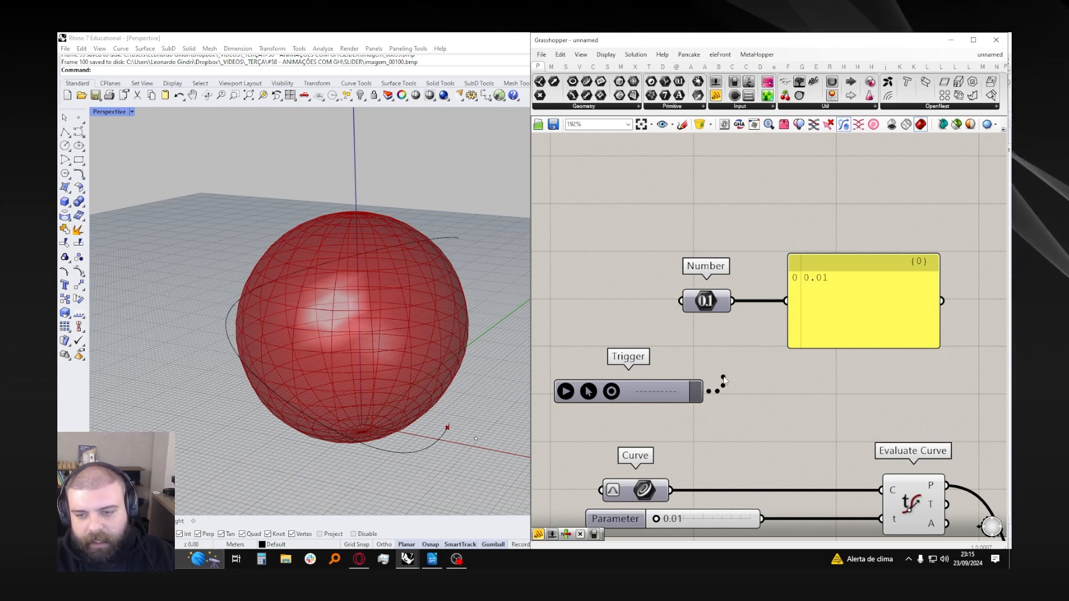
pyautogui.moveTo(747, 325); pyautogui.dragTo(843, 398)
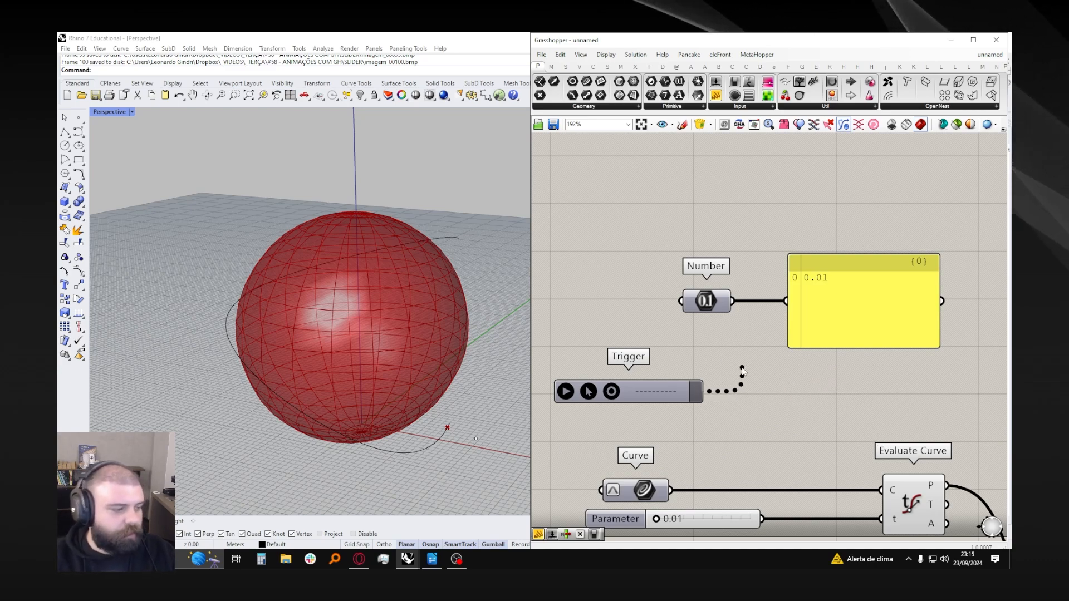
pyautogui.moveTo(718, 323); pyautogui.dragTo(750, 474)
pyautogui.moveTo(731, 315)
pyautogui.mouseDown()
pyautogui.moveTo(716, 298)
pyautogui.moveTo(799, 341)
pyautogui.moveTo(857, 429)
pyautogui.moveTo(869, 479)
pyautogui.moveTo(719, 515)
pyautogui.moveTo(652, 489)
pyautogui.moveTo(796, 322)
pyautogui.moveTo(722, 315)
pyautogui.moveTo(763, 402)
pyautogui.moveTo(724, 342)
pyautogui.moveTo(718, 307)
pyautogui.mouseUp()
# - Associate the Trigger with the Curve parameter and the Evaluate Curve component as additional targets
pyautogui.scroll(-3, 743, 369)
pyautogui.scroll(2, 677, 375)
pyautogui.moveTo(677, 385); pyautogui.dragTo(676, 487)
pyautogui.moveTo(743, 344); pyautogui.dragTo(917, 488)
pyautogui.moveTo(760, 299); pyautogui.dragTo(742, 299)
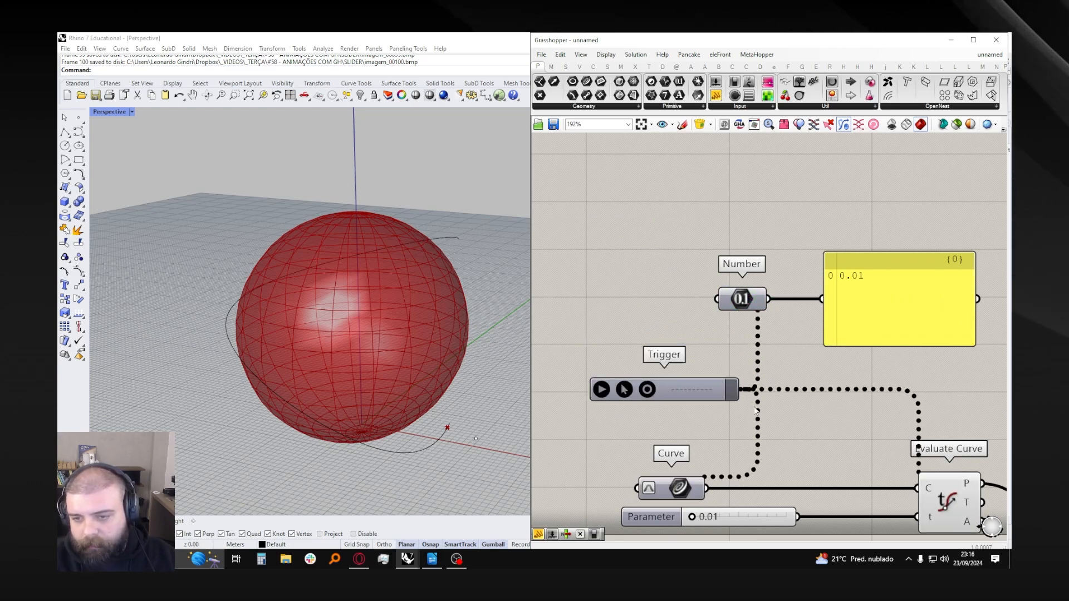
# - Remove the Trigger's associations with Curve and Evaluate Curve, keeping only the Number parameter as target
pyautogui.moveTo(733, 388); pyautogui.dragTo(703, 483)
pyautogui.keyDown('ctrl'); pyautogui.moveTo(731, 384); pyautogui.dragTo(920, 480); pyautogui.keyUp('ctrl')
pyautogui.moveTo(671, 379); pyautogui.dragTo(661, 377)
pyautogui.click(710, 352)
pyautogui.scroll(-2, 710, 352)
pyautogui.scroll(2, 649, 378)
pyautogui.click(694, 262)
pyautogui.scroll(-2, 678, 358)
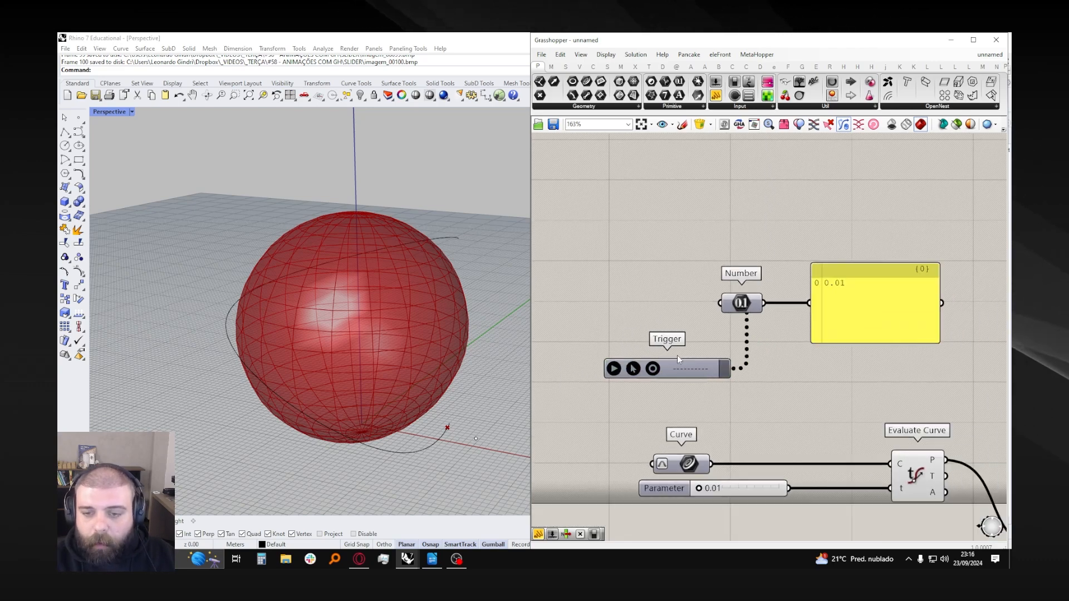
# - Set the Trigger's interval to 10 ms and toggle the global trigger block for Grasshopper
pyautogui.moveTo(705, 371); pyautogui.dragTo(707, 364)
pyautogui.rightClick(701, 371)
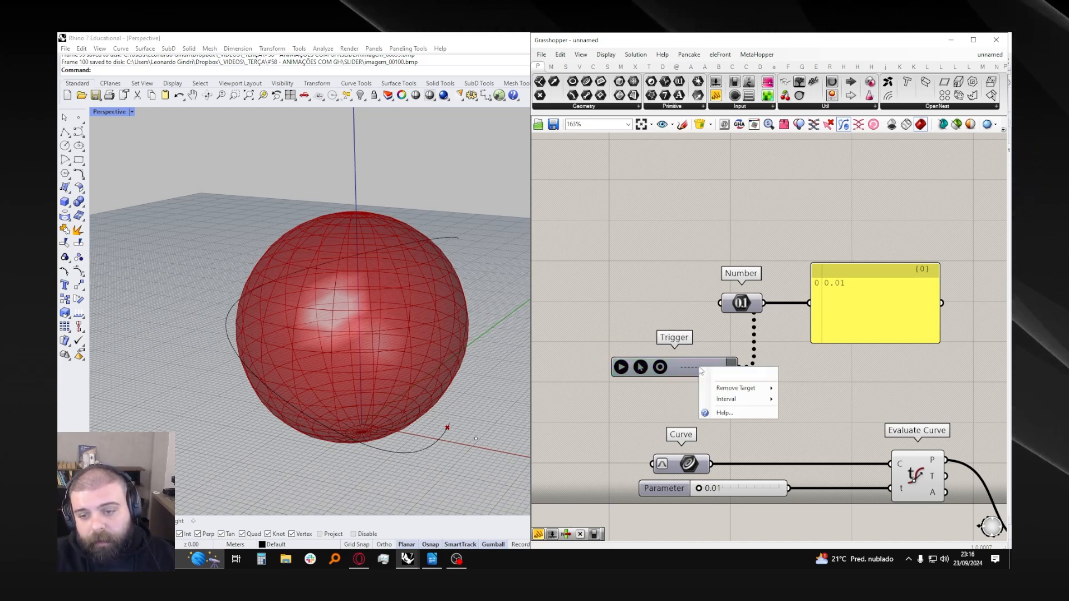
pyautogui.moveTo(735, 398)
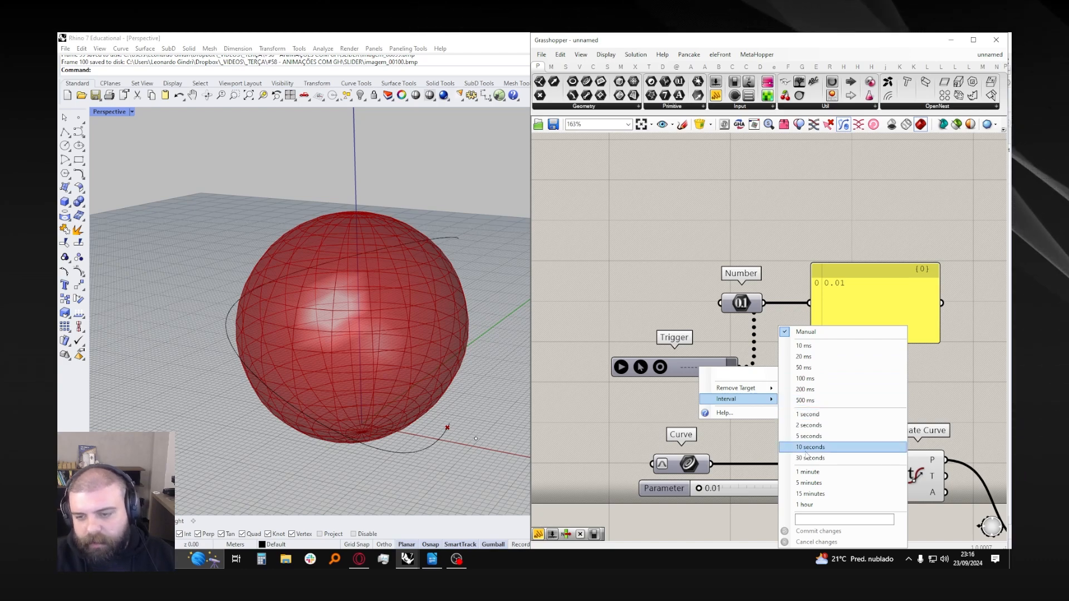
pyautogui.click(826, 518)
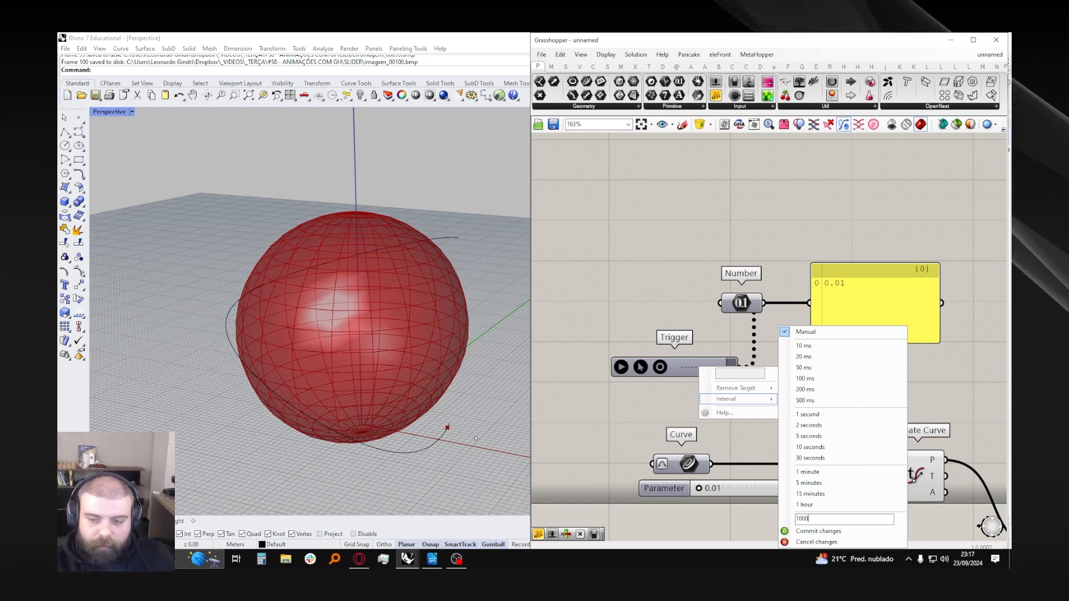
pyautogui.press('BackSpace')
pyautogui.press('BackSpace')
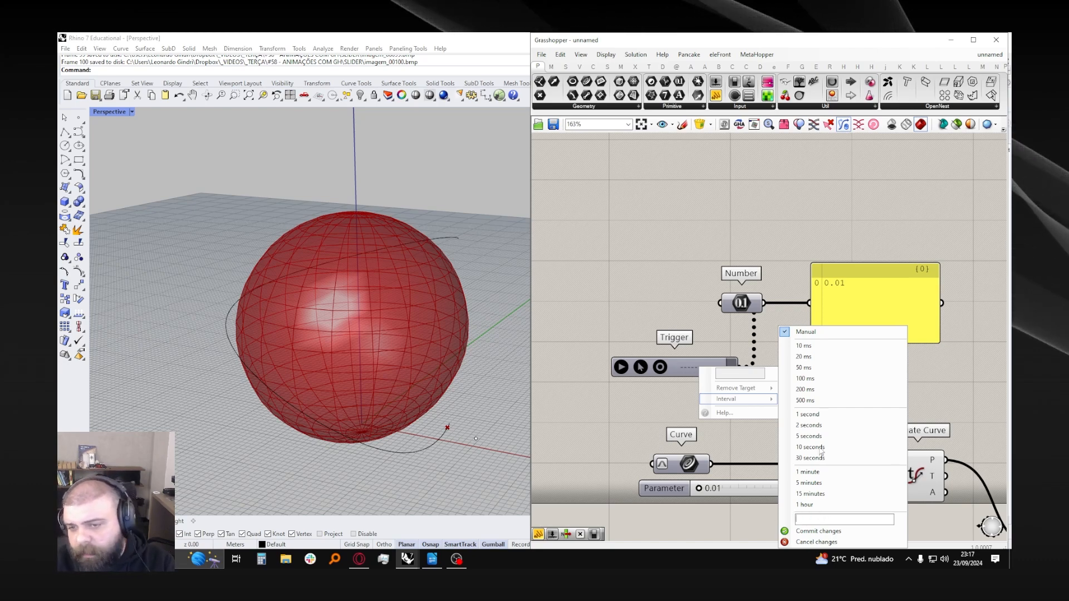
pyautogui.click(812, 346)
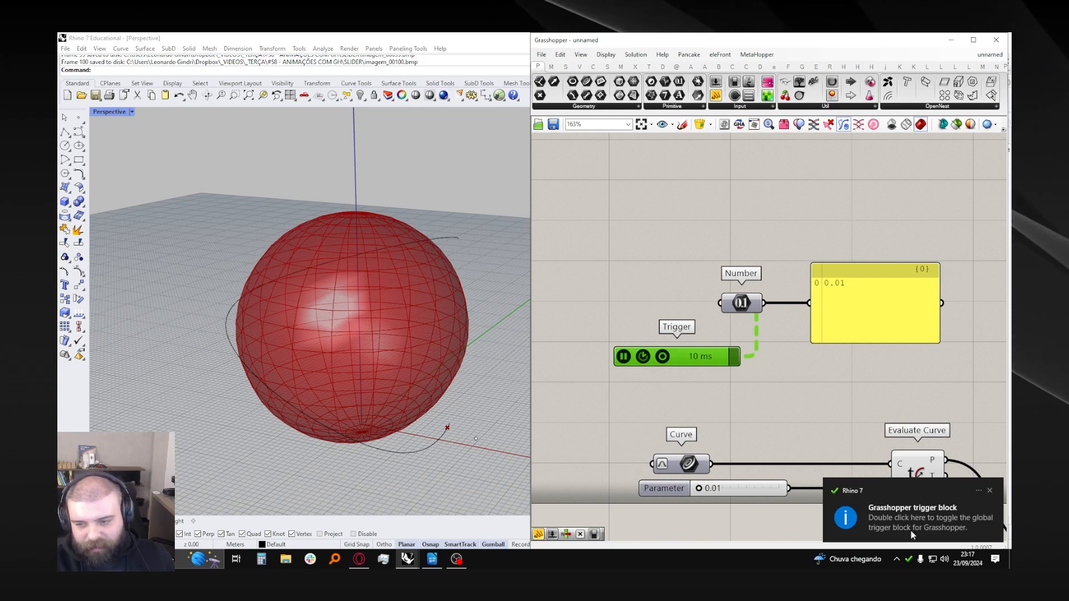
pyautogui.doubleClick(958, 521)
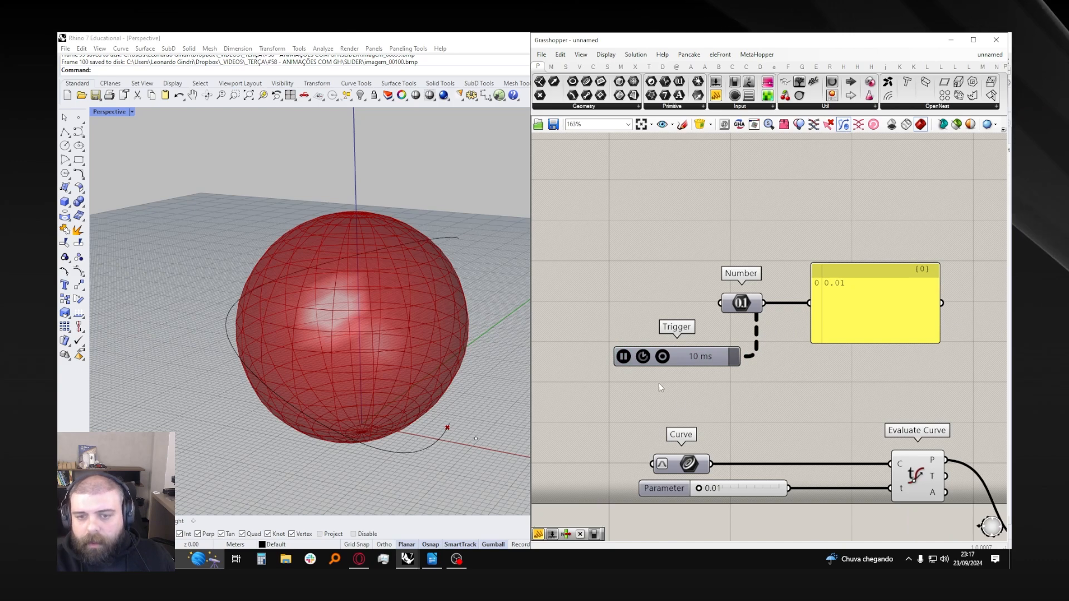
# - Move the Trigger lower beneath the Number parameter and shift the panel farther away from Number to free space between them
pyautogui.moveTo(702, 355); pyautogui.dragTo(705, 392)
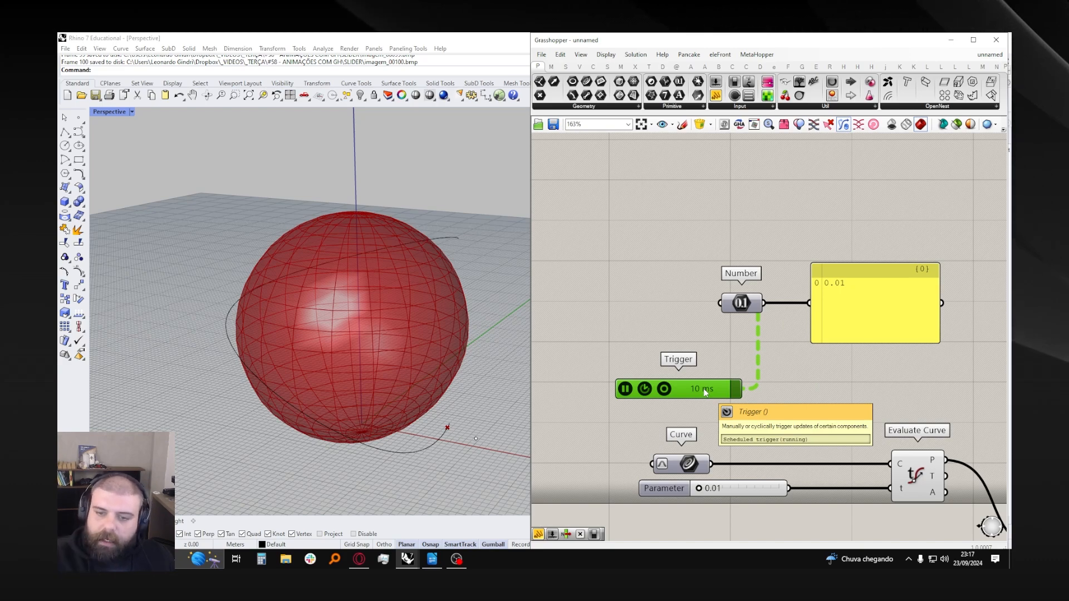
pyautogui.moveTo(705, 392); pyautogui.dragTo(701, 381)
pyautogui.click(743, 343)
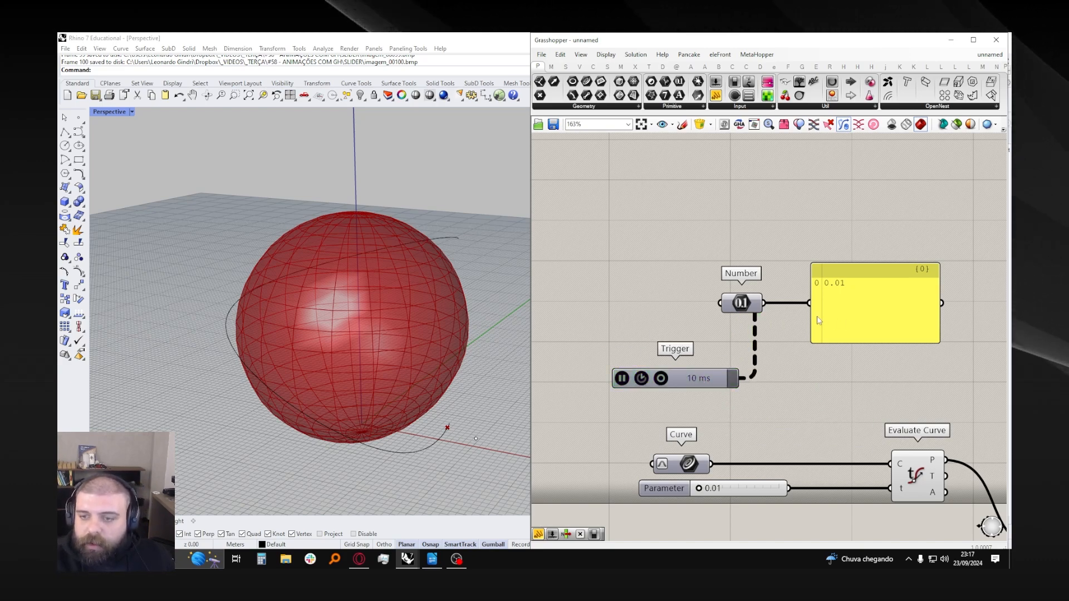
pyautogui.moveTo(839, 317); pyautogui.dragTo(877, 307)
pyautogui.moveTo(821, 215); pyautogui.dragTo(995, 365)
pyautogui.moveTo(938, 313); pyautogui.dragTo(946, 322)
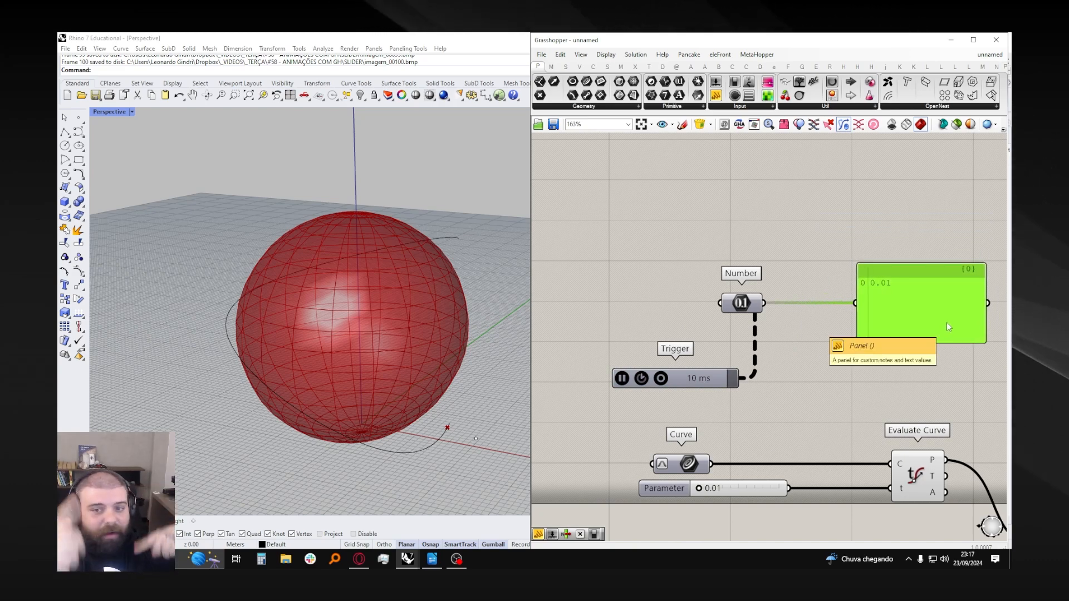
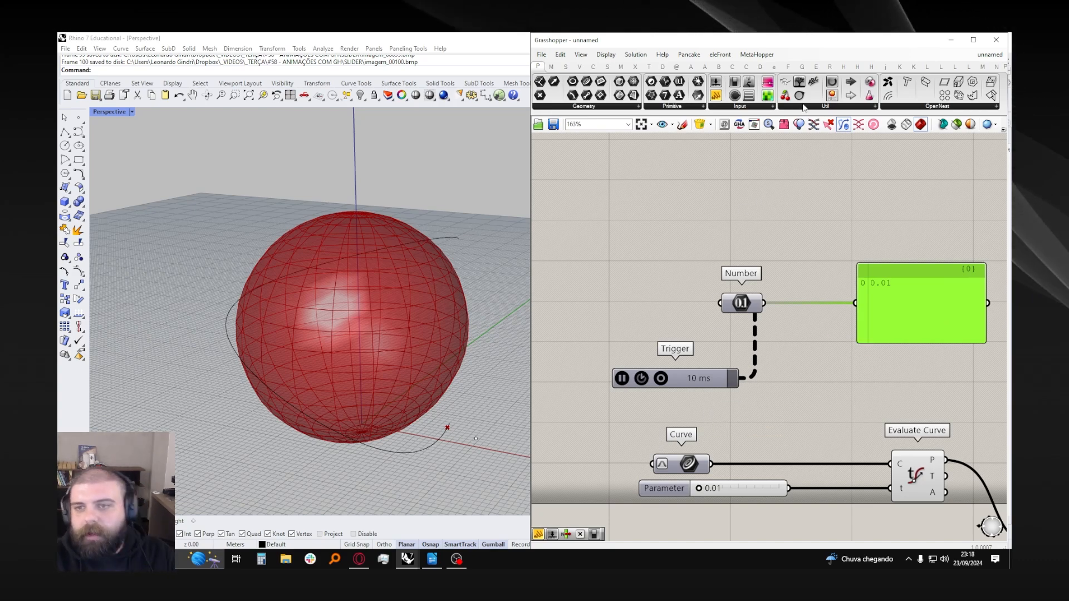
# - Add a Data Recorder component above the wire between the Number parameter and the panel
pyautogui.click(827, 106)
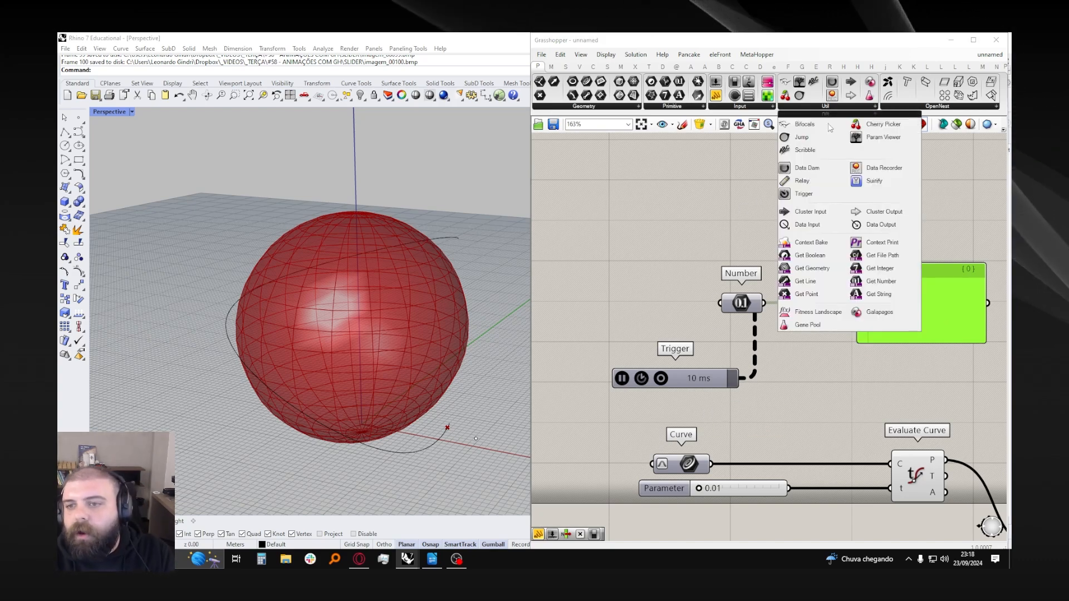
pyautogui.click(876, 169)
pyautogui.click(851, 223)
pyautogui.scroll(-3, 836, 237)
pyautogui.moveTo(858, 262); pyautogui.dragTo(807, 301, button='right')
pyautogui.scroll(3, 805, 300)
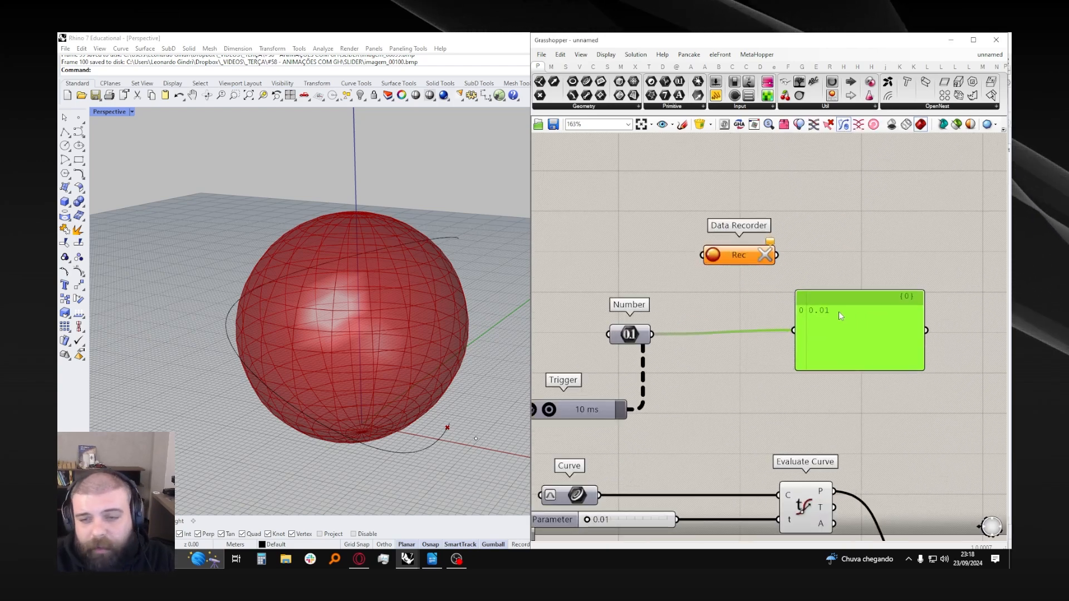
# - Move the panel farther from the Number parameter and reposition the Data Recorder above their wire
pyautogui.moveTo(839, 312); pyautogui.dragTo(875, 322)
pyautogui.click(821, 279)
pyautogui.moveTo(737, 251); pyautogui.dragTo(738, 252)
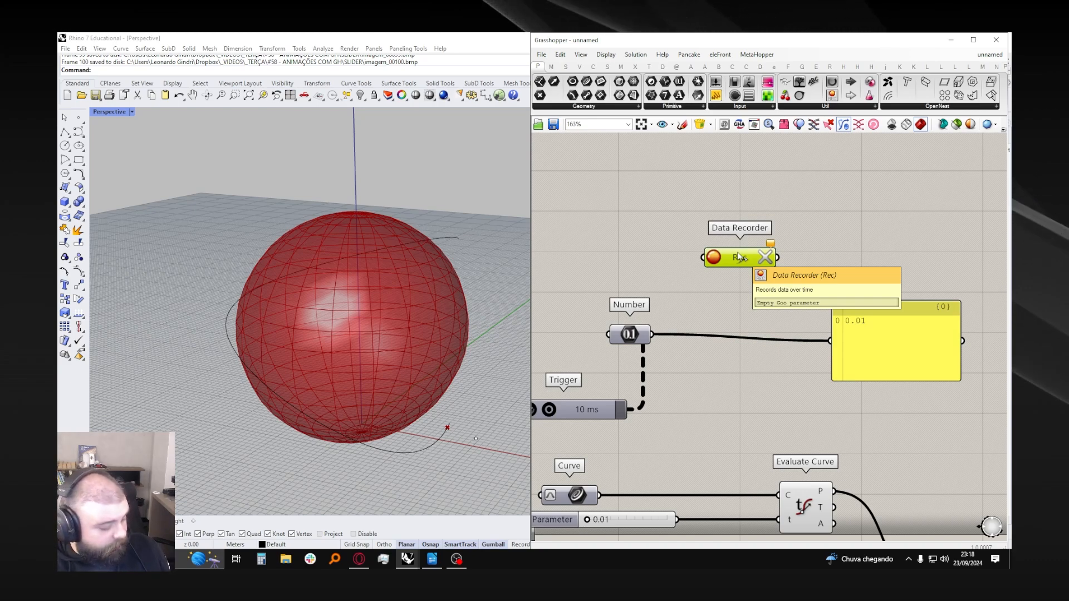
pyautogui.moveTo(739, 257); pyautogui.dragTo(764, 266)
pyautogui.click(767, 225)
pyautogui.moveTo(687, 153); pyautogui.dragTo(754, 195, button='right')
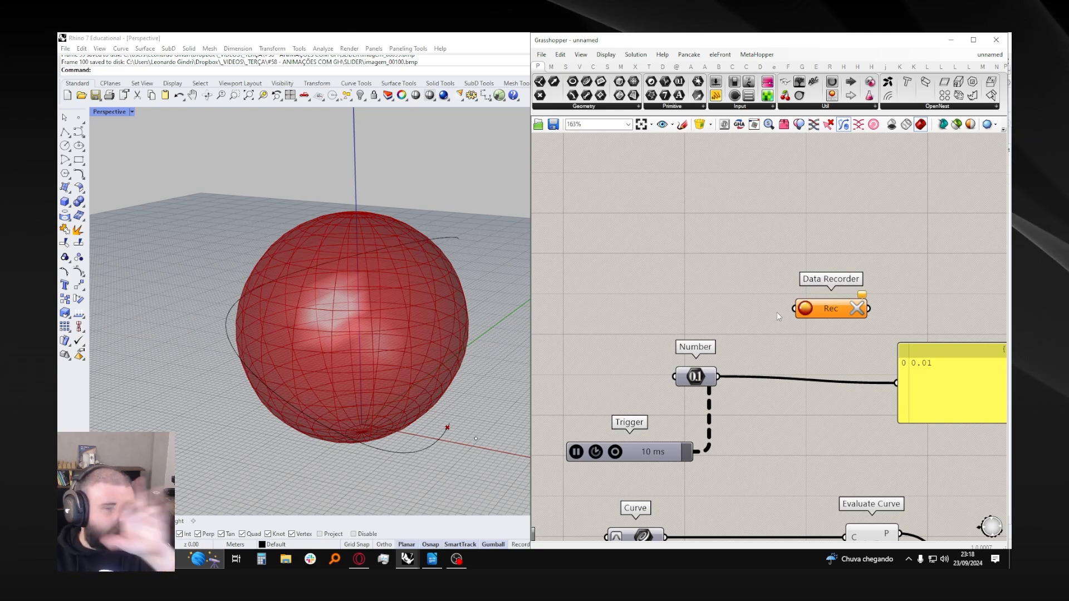
pyautogui.moveTo(830, 307); pyautogui.dragTo(816, 289)
# - Add a number slider ranging from 0 to 10 and connect it to the Data Recorder's input
pyautogui.doubleClick(674, 305)
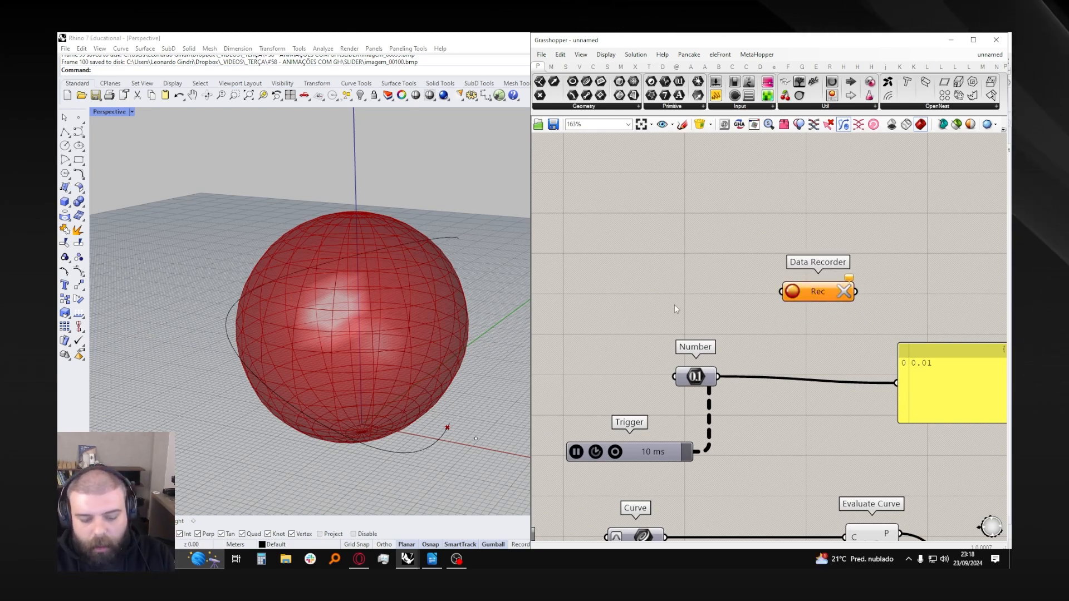
pyautogui.write('0<1')
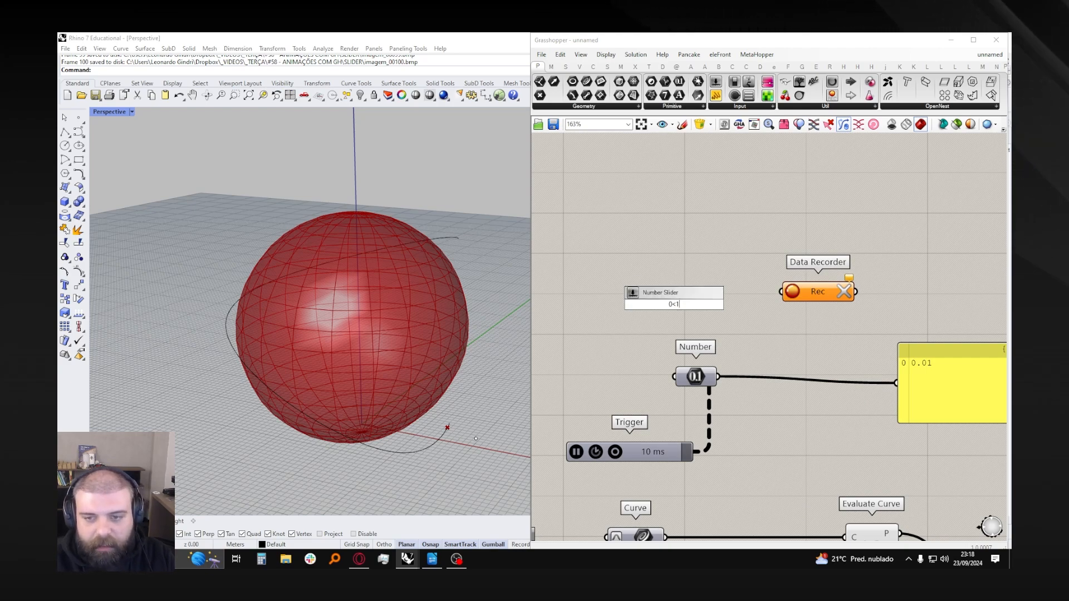
pyautogui.press('Return')
pyautogui.moveTo(739, 303); pyautogui.dragTo(781, 292)
pyautogui.moveTo(790, 299); pyautogui.dragTo(671, 326, button='right')
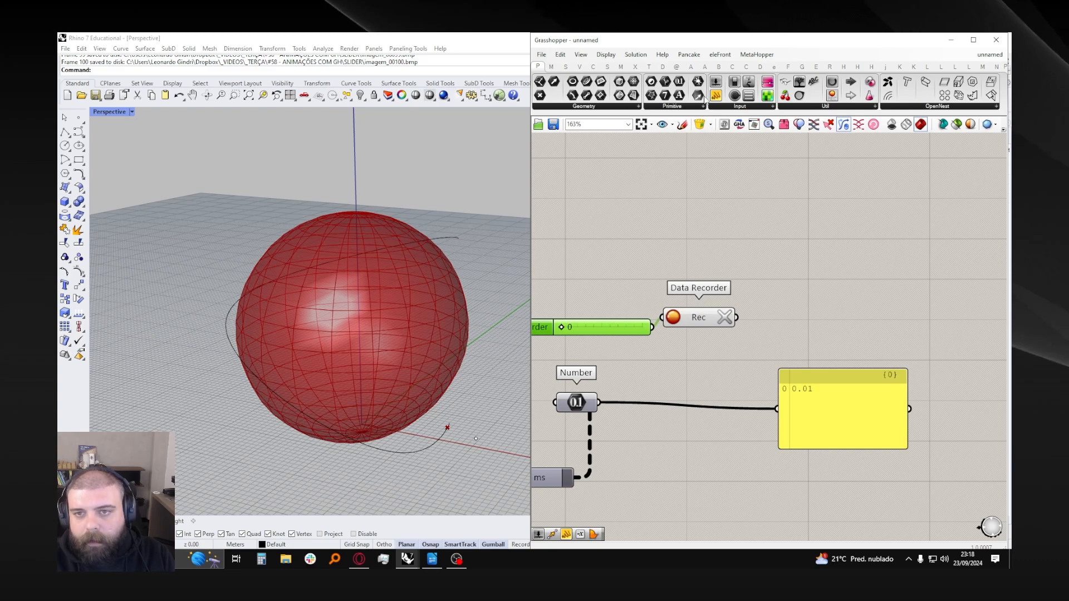
# - Add a second panel beside the Data Recorder and connect the recorder's output to it
pyautogui.moveTo(715, 96); pyautogui.dragTo(839, 310)
pyautogui.moveTo(737, 317); pyautogui.dragTo(797, 306)
pyautogui.scroll(-1, 898, 270)
pyautogui.scroll(2, 641, 314)
# - Sweep the test slider back and forth to record its values, and enlarge the panel to review the recorded list
pyautogui.moveTo(672, 323); pyautogui.dragTo(622, 323)
pyautogui.moveTo(954, 305); pyautogui.dragTo(943, 242)
pyautogui.moveTo(941, 285); pyautogui.dragTo(941, 443)
pyautogui.moveTo(989, 234); pyautogui.dragTo(953, 221)
pyautogui.moveTo(770, 370); pyautogui.dragTo(753, 357, button='right')
pyautogui.click(786, 312)
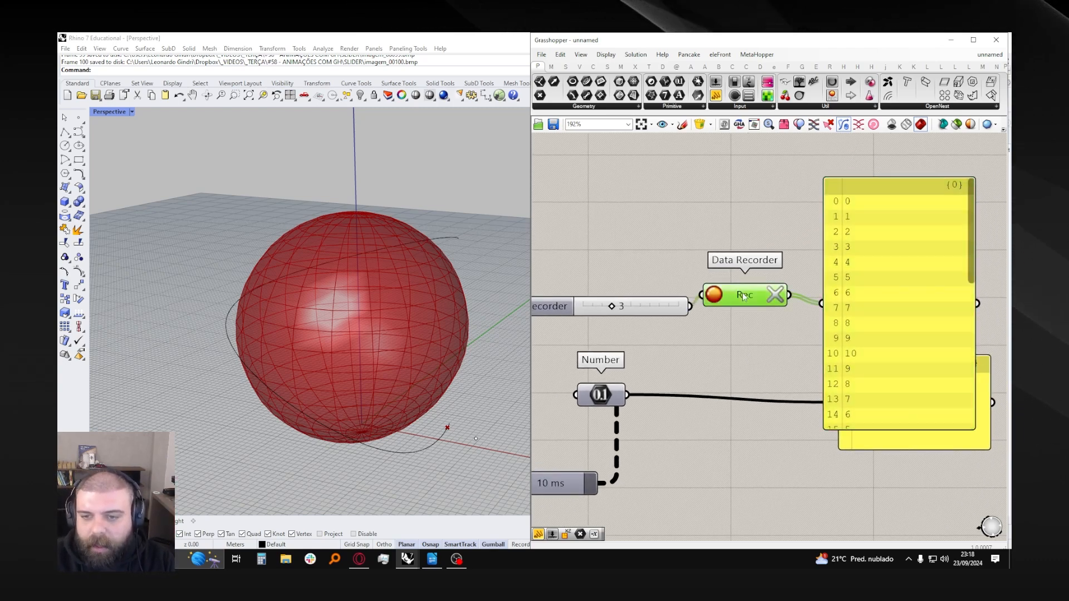
# - Clear the recorded data and test the slider with the Data Recorder's recording switched off and on again
pyautogui.click(779, 309)
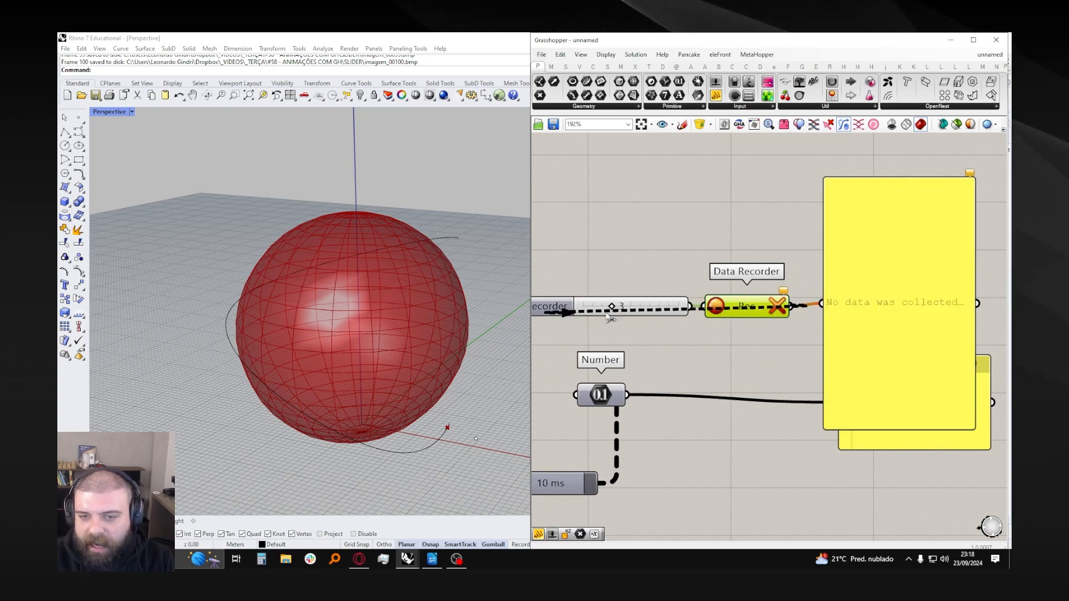
pyautogui.moveTo(608, 311)
pyautogui.mouseDown()
pyautogui.moveTo(657, 311)
pyautogui.moveTo(618, 311)
pyautogui.mouseUp()
pyautogui.click(779, 311)
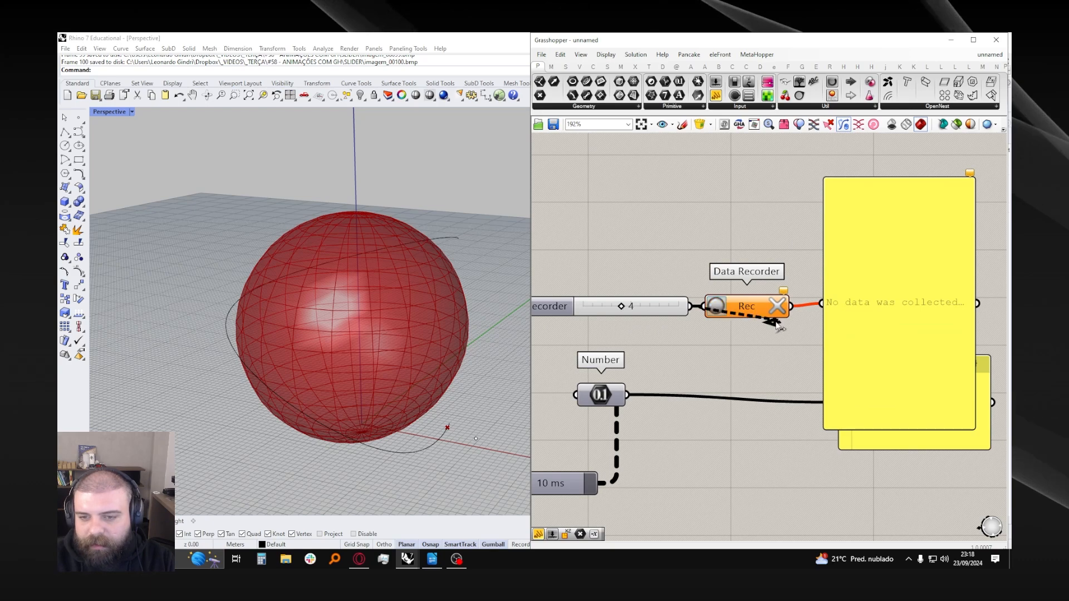
pyautogui.moveTo(622, 308); pyautogui.dragTo(640, 306)
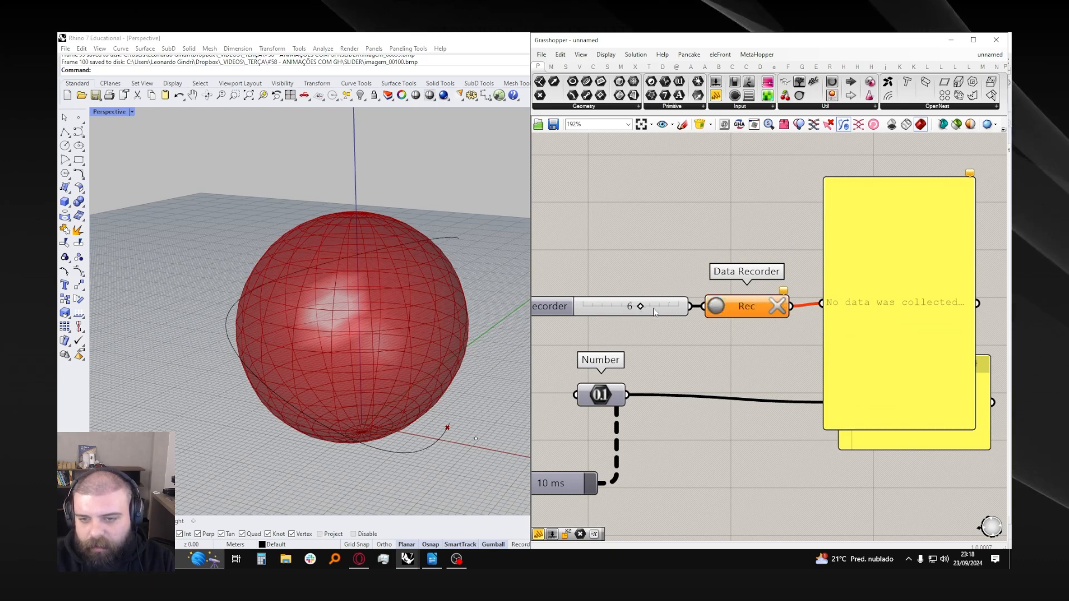
pyautogui.click(717, 306)
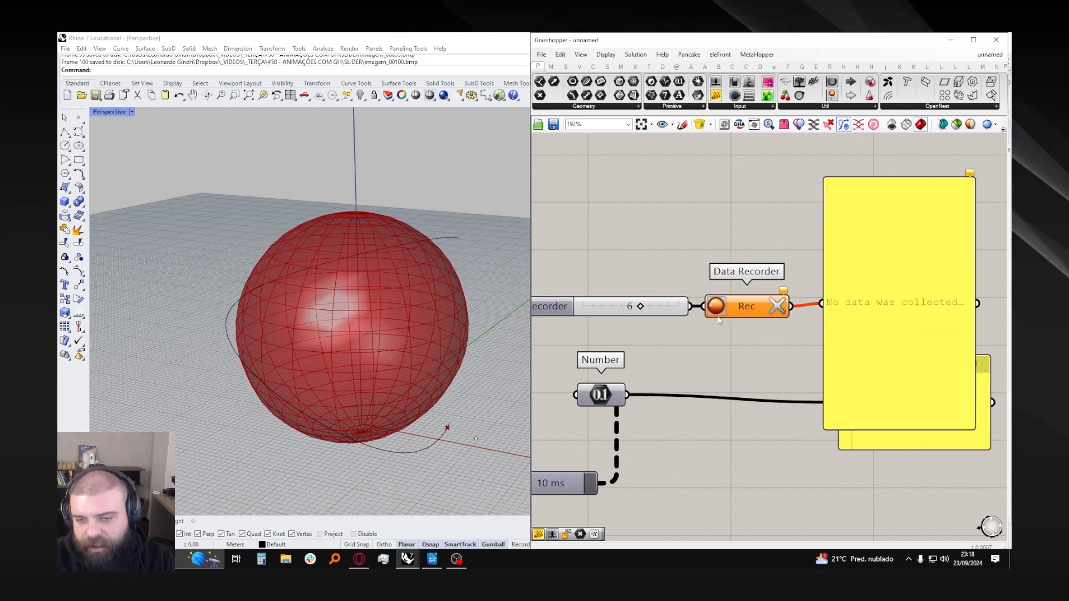
pyautogui.moveTo(642, 308); pyautogui.dragTo(744, 360)
pyautogui.click(716, 306)
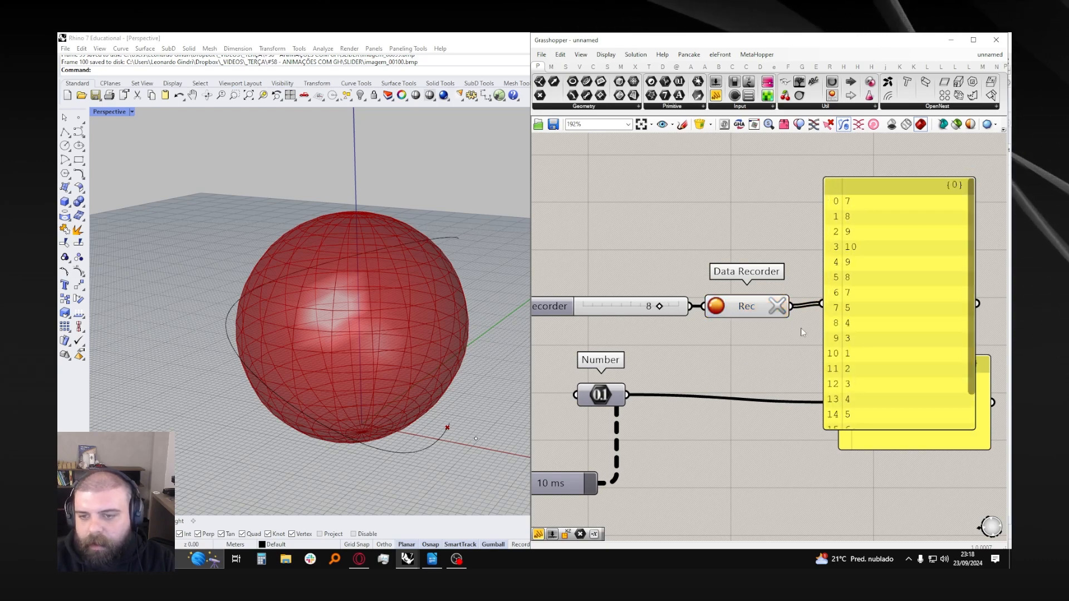
# - Delete the recorder's test panel and number slider, and move the Data Recorder down towards the Number wire
pyautogui.click(858, 297)
pyautogui.scroll(-3, 707, 306)
pyautogui.press('Delete')
pyautogui.scroll(4, 724, 316)
pyautogui.moveTo(751, 284); pyautogui.dragTo(751, 350)
pyautogui.click(611, 289)
pyautogui.scroll(-2, 741, 289)
pyautogui.press('Delete')
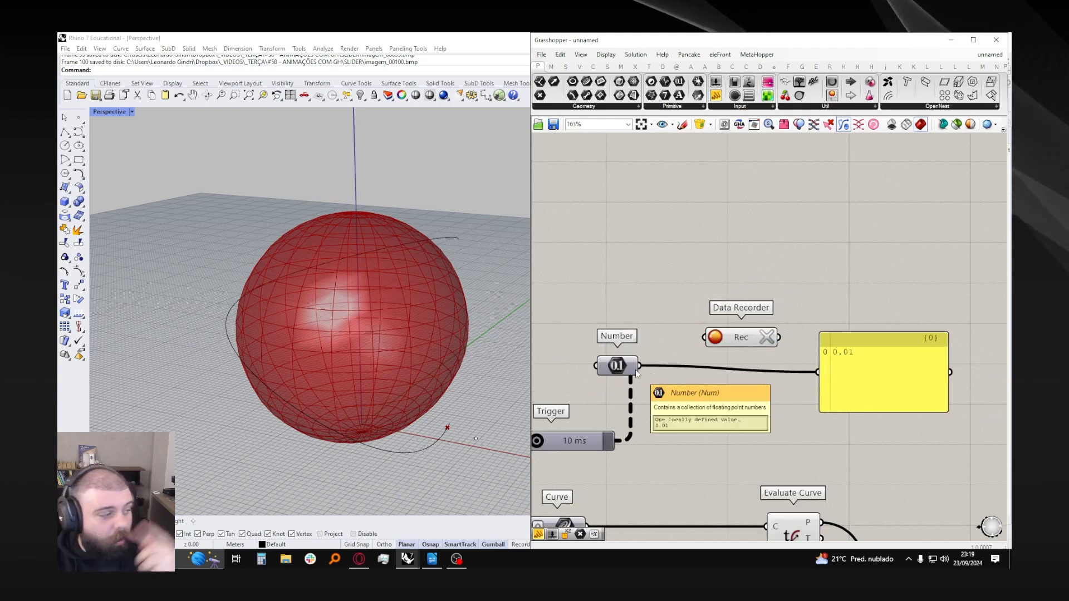
# - Connect the Number parameter to the Data Recorder and feed the recorder's output into the remaining panel
pyautogui.click(631, 369)
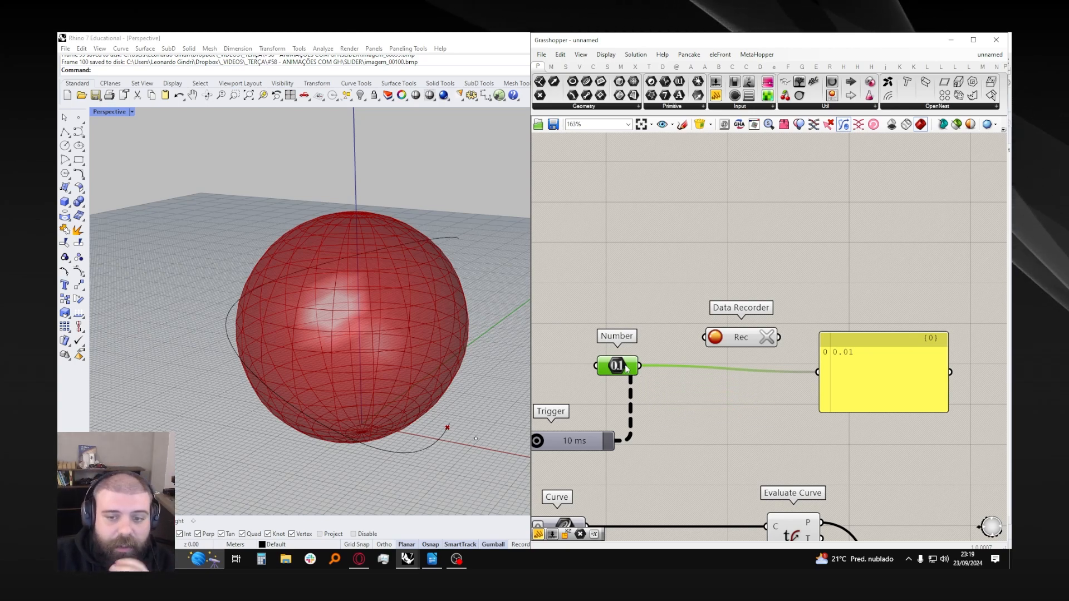
pyautogui.moveTo(625, 369); pyautogui.dragTo(647, 371)
pyautogui.moveTo(707, 339)
pyautogui.mouseDown()
pyautogui.moveTo(726, 406)
pyautogui.moveTo(708, 337)
pyautogui.mouseUp()
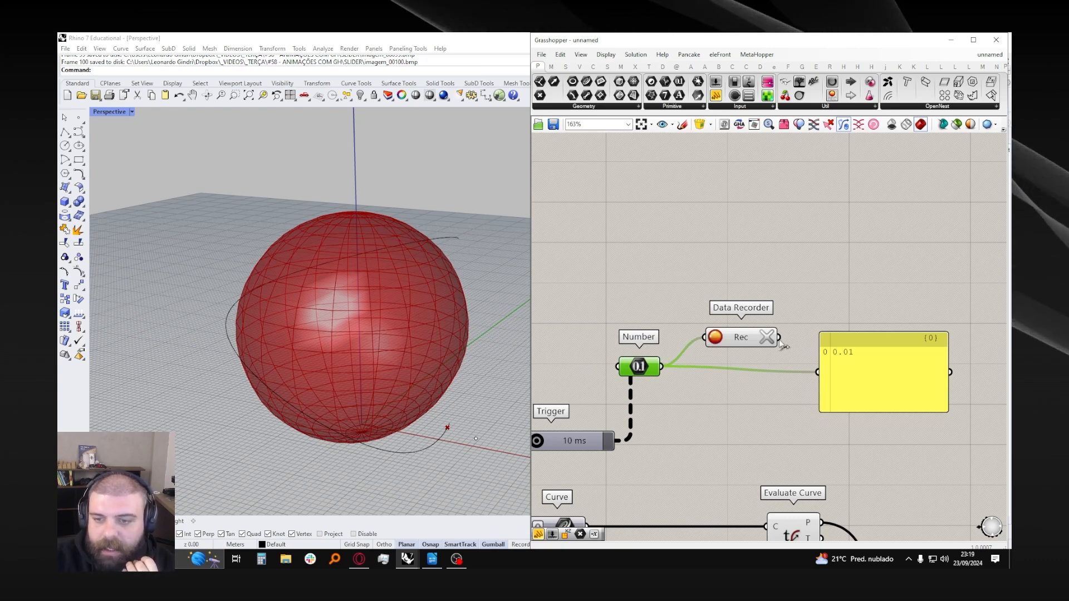
pyautogui.moveTo(779, 338); pyautogui.dragTo(816, 372)
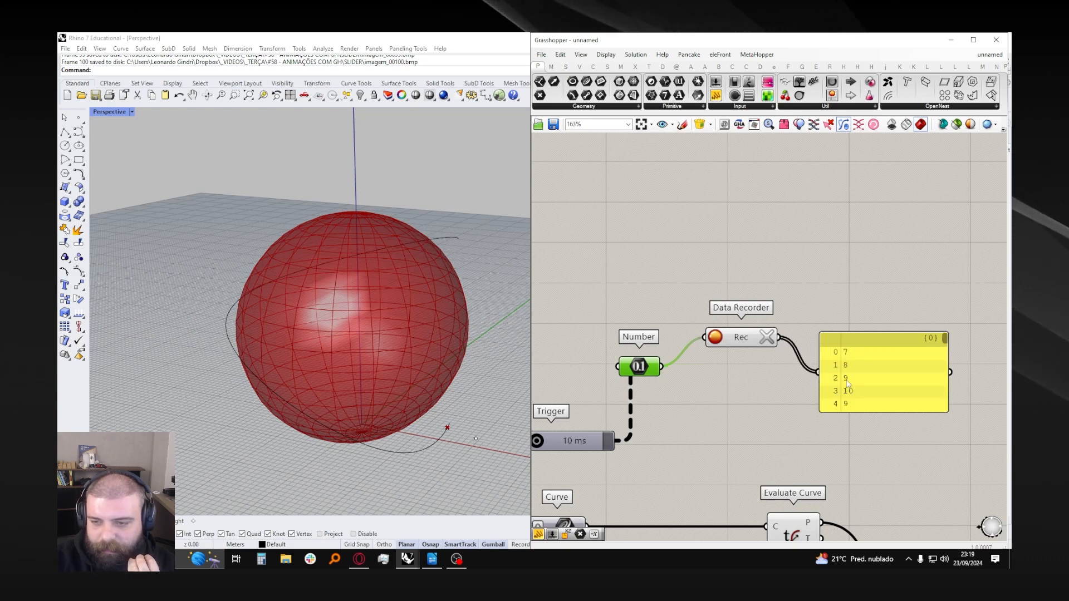
# - Clear the Data Recorder's old values and enlarge the panel to follow the newly recorded list to its end
pyautogui.moveTo(844, 410); pyautogui.dragTo(839, 351)
pyautogui.click(767, 338)
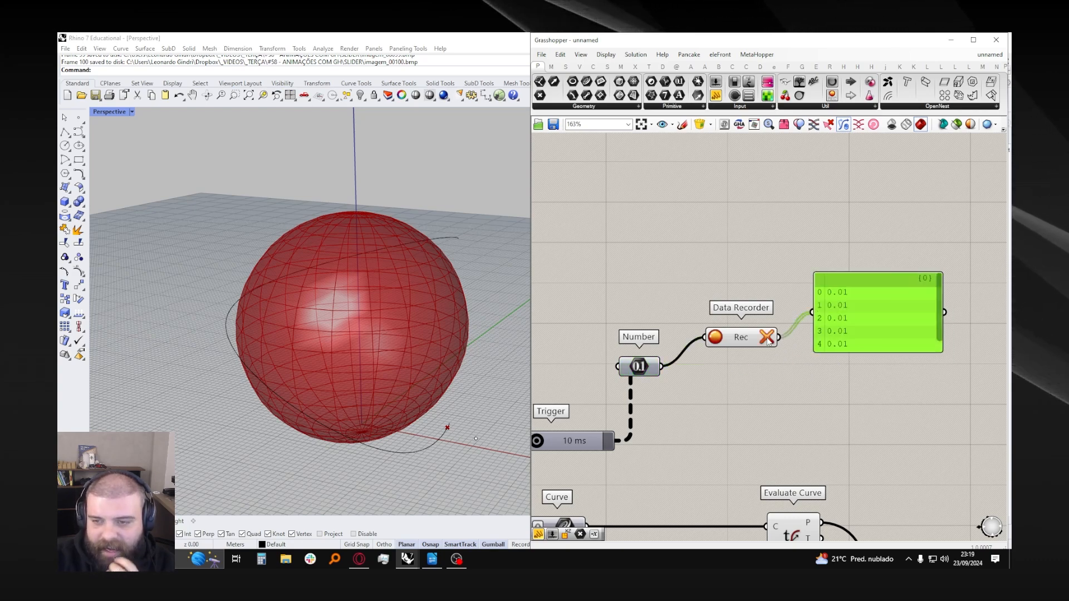
pyautogui.moveTo(879, 352); pyautogui.dragTo(879, 449)
pyautogui.moveTo(939, 290); pyautogui.dragTo(935, 464)
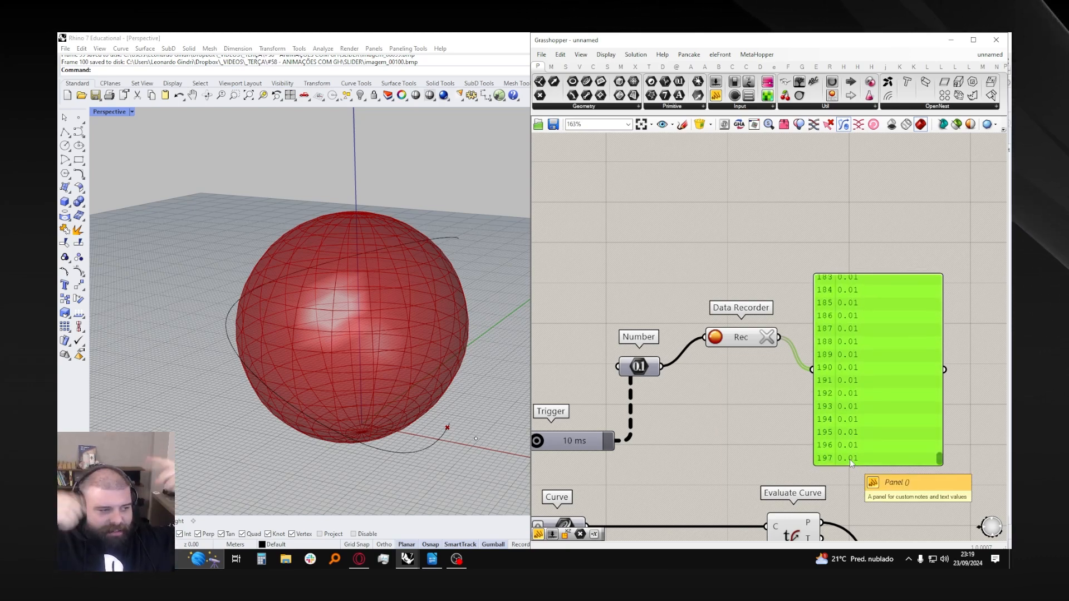
pyautogui.scroll(-3, 745, 376)
pyautogui.scroll(3, 620, 417)
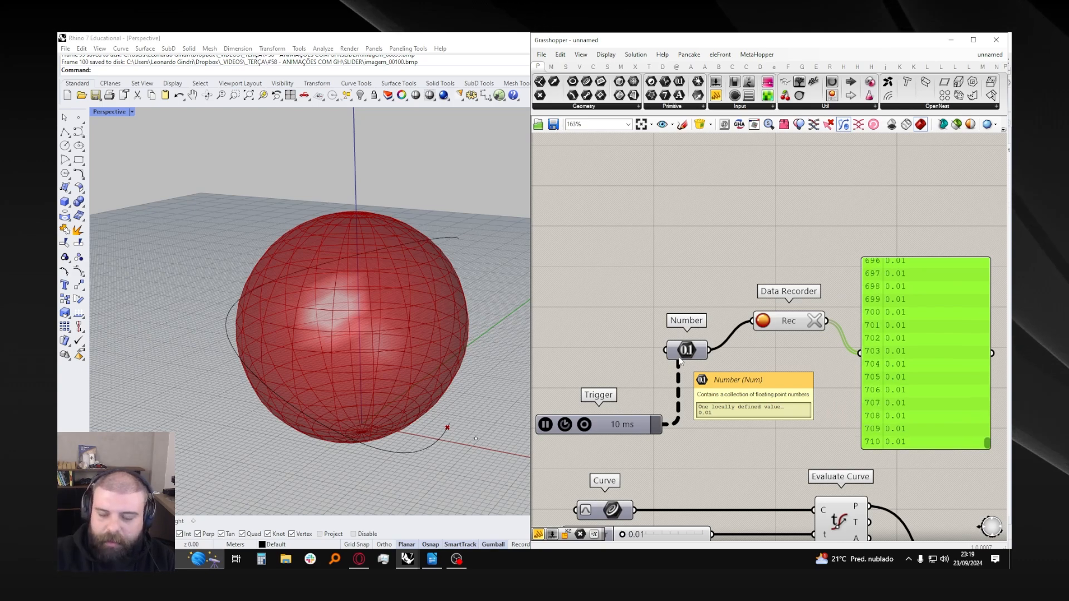
# - Align the Data Recorder in line with the Number parameter and the panel
pyautogui.moveTo(796, 320); pyautogui.dragTo(773, 349)
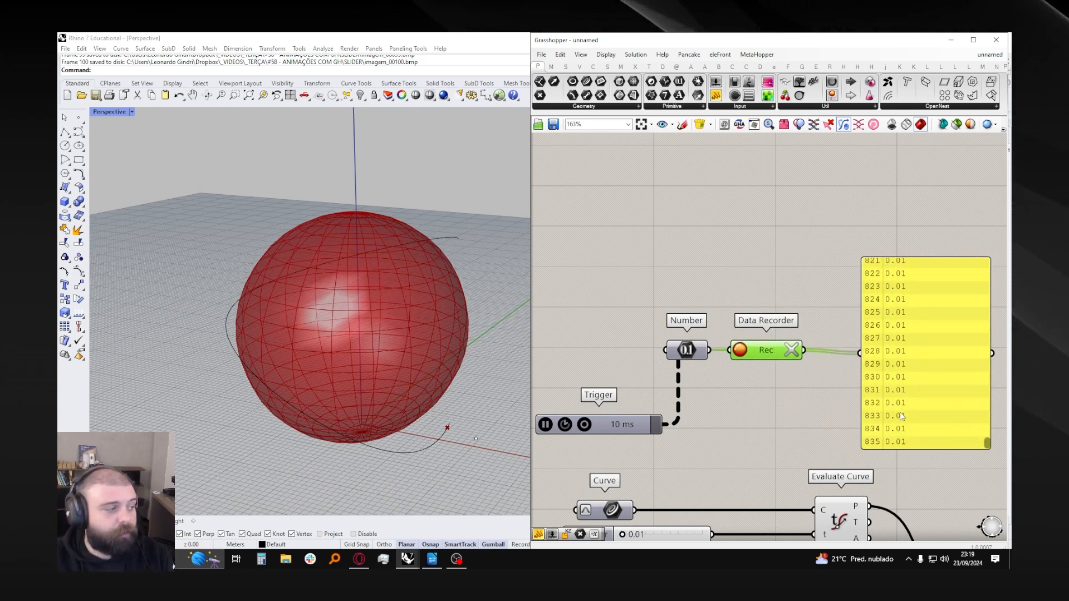
pyautogui.click(937, 408)
pyautogui.scroll(-3, 728, 362)
# - Add a Mass Addition component, feed it from the Data Recorder, and connect its Result output to the panel
pyautogui.click(784, 391)
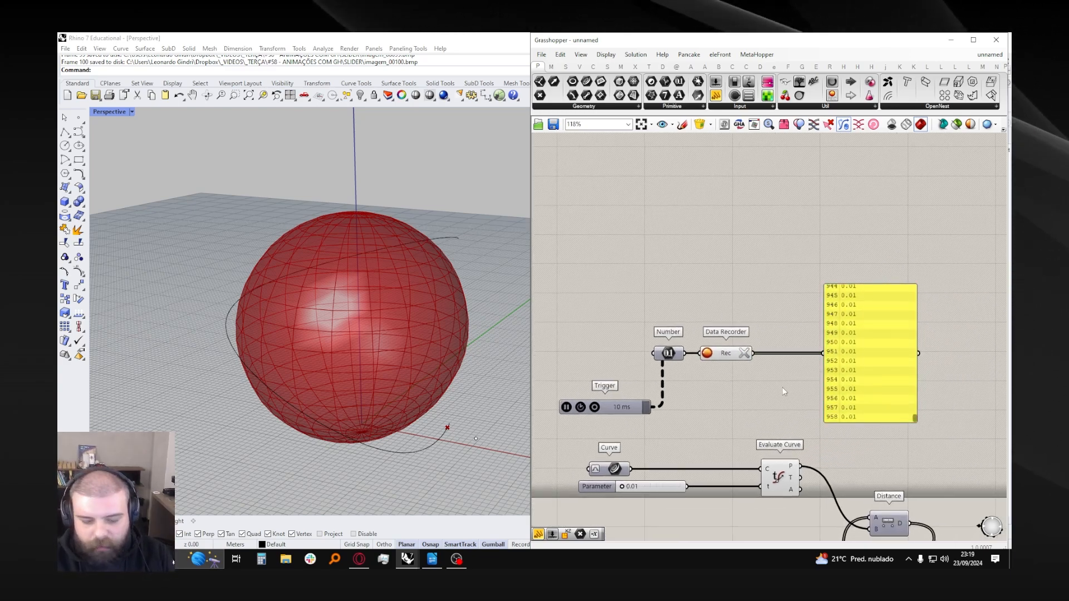
pyautogui.doubleClick(784, 392)
pyautogui.write('mass')
pyautogui.press('Return')
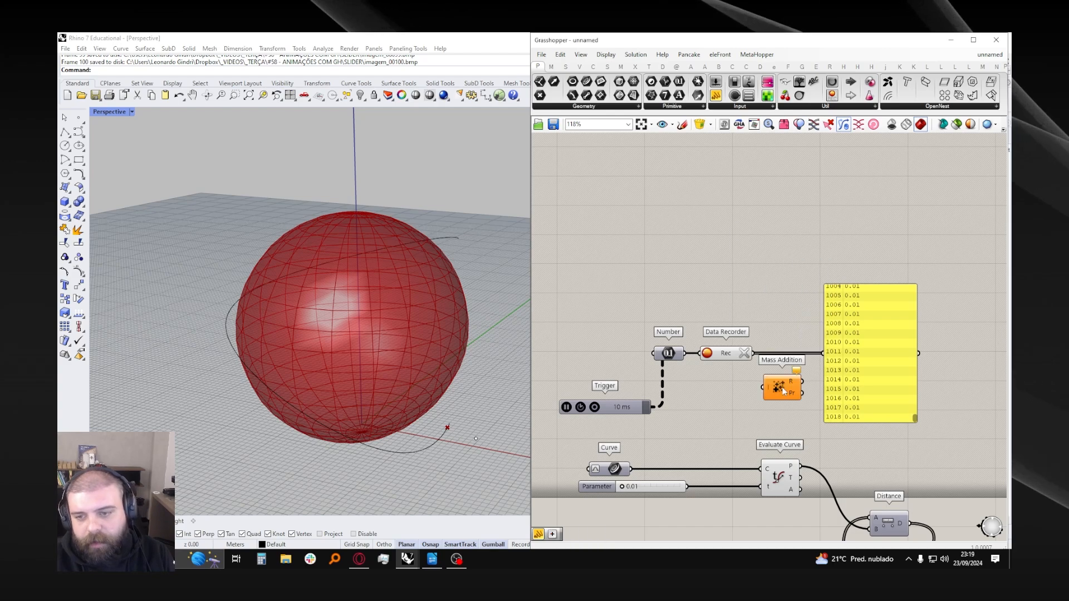
pyautogui.scroll(3, 783, 391)
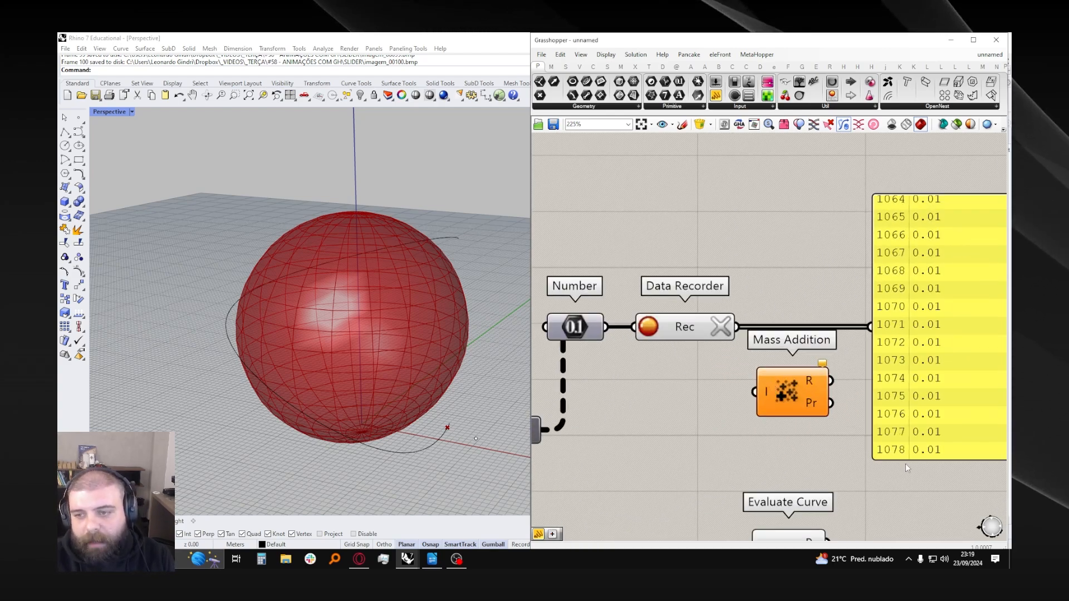
pyautogui.scroll(-2, 735, 328)
pyautogui.moveTo(731, 319); pyautogui.dragTo(833, 316)
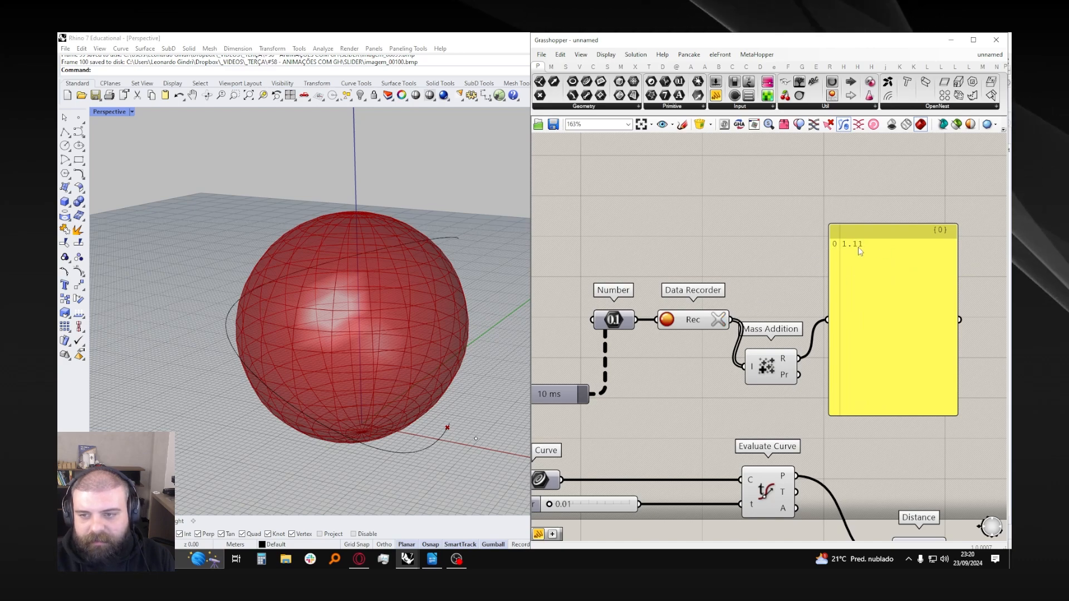
# - Move the panel farther away from the Mass Addition component while checking the accumulating sum
pyautogui.scroll(-3, 786, 330)
pyautogui.scroll(3, 753, 338)
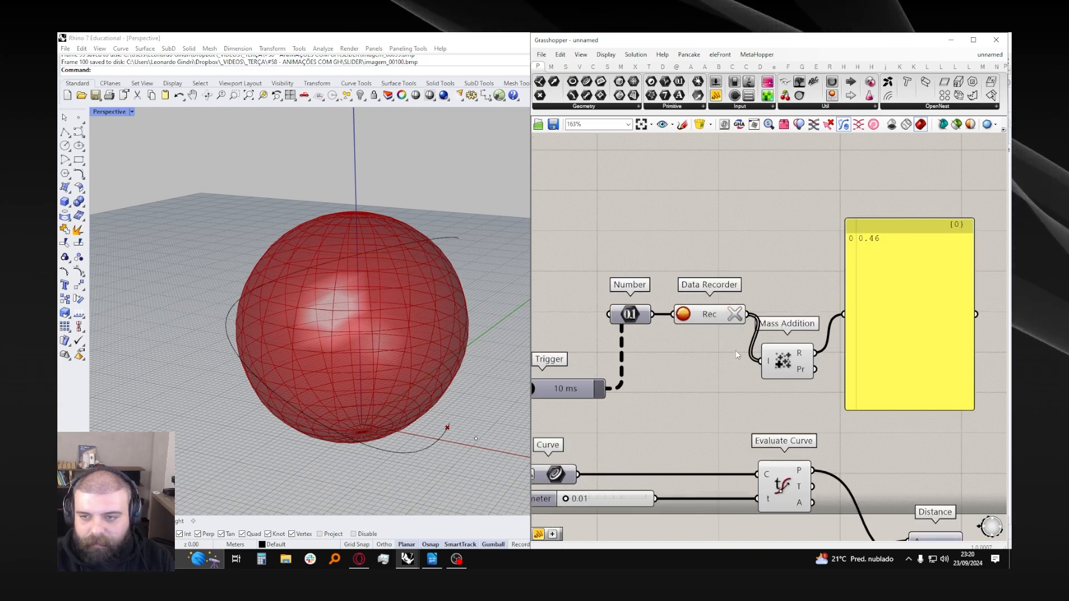
pyautogui.scroll(-3, 645, 308)
pyautogui.scroll(1, 815, 324)
pyautogui.moveTo(791, 317); pyautogui.dragTo(858, 320)
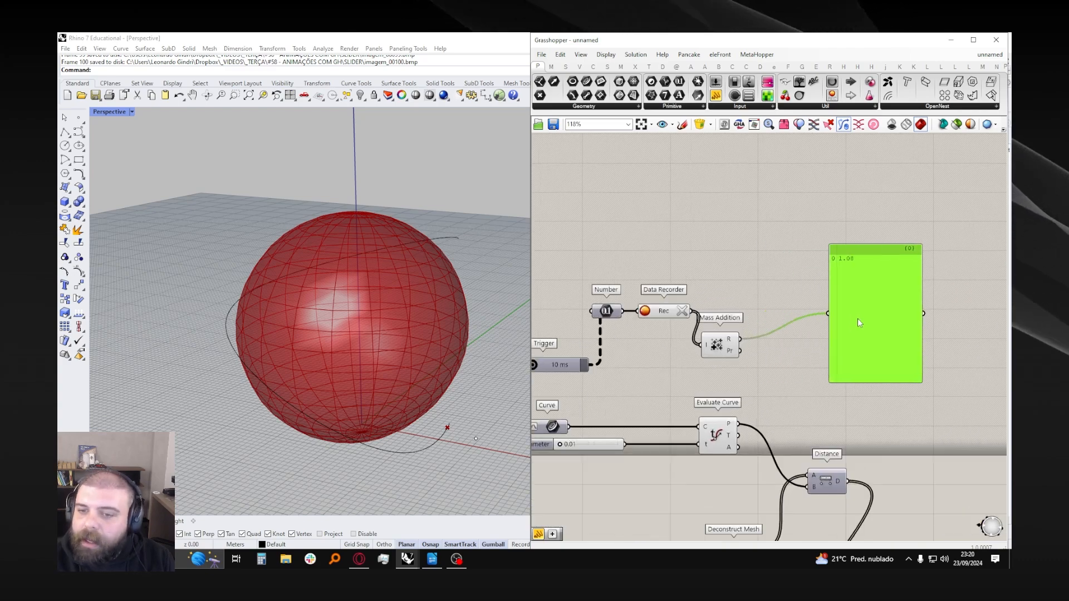
# - Set the Trigger's interval to 50 ms
pyautogui.scroll(-1, 802, 331)
pyautogui.scroll(2, 802, 333)
pyautogui.scroll(-1, 599, 354)
pyautogui.rightClick(599, 354)
pyautogui.moveTo(626, 387)
pyautogui.click(699, 371)
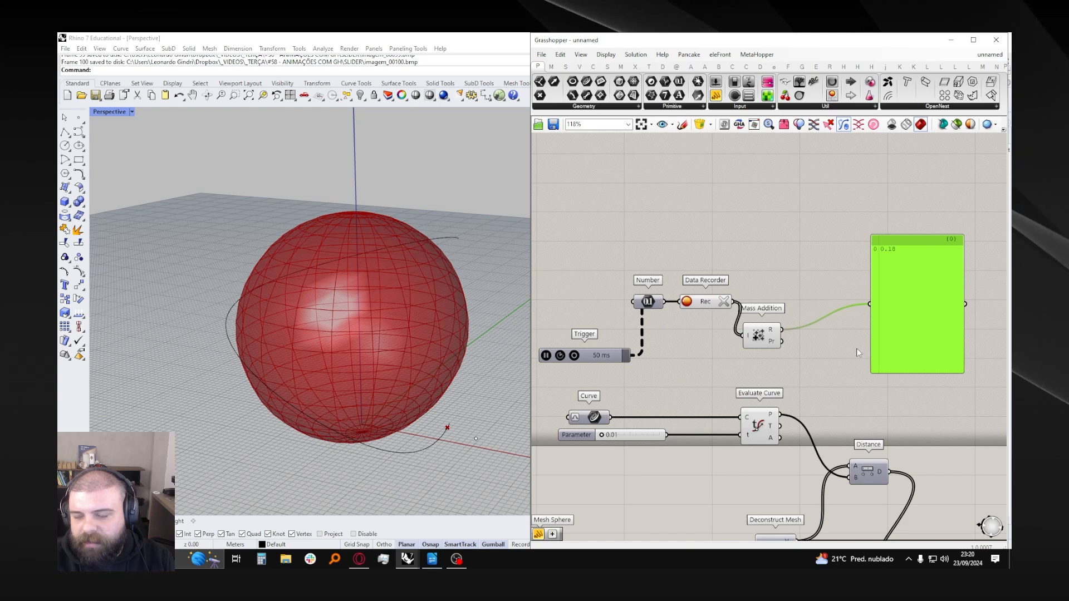
# - Connect Mass Addition's Result output to Evaluate Curve's t input, replacing the Parameter slider
pyautogui.scroll(1, 852, 379)
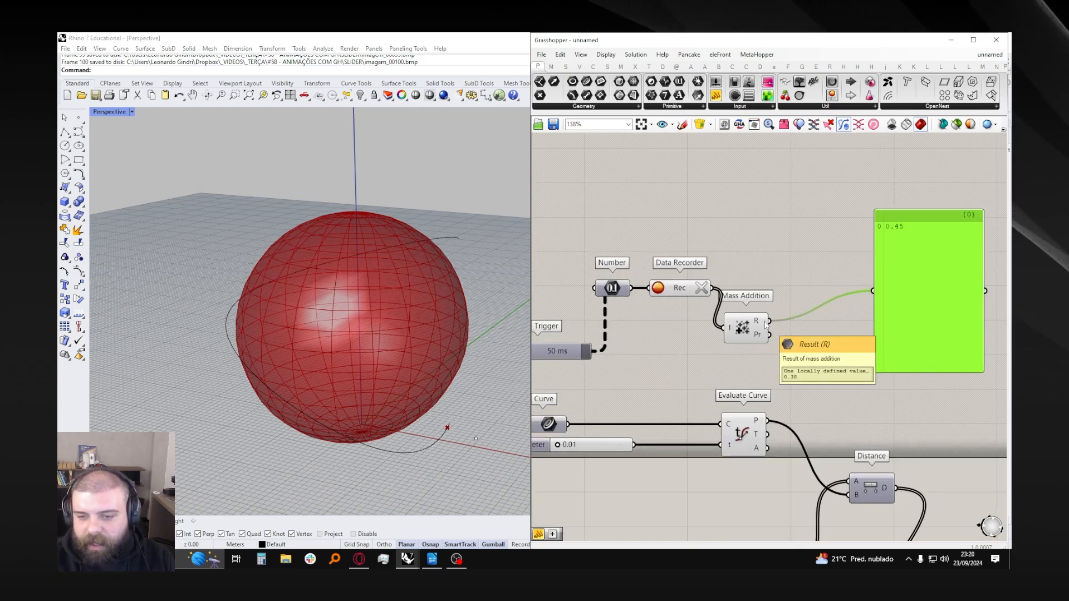
pyautogui.moveTo(768, 321); pyautogui.dragTo(720, 445)
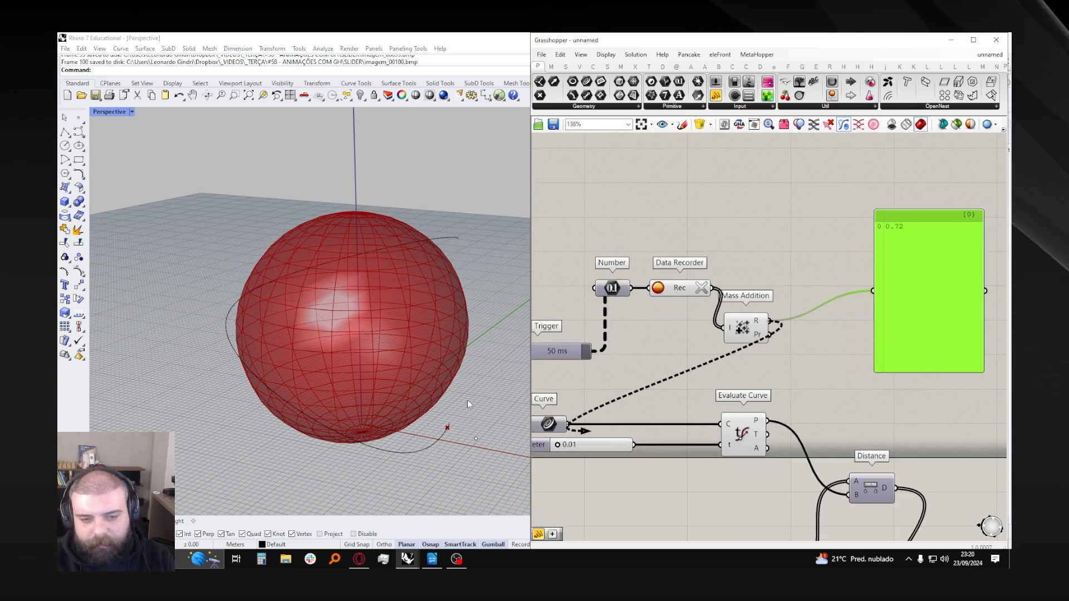
pyautogui.scroll(-2, 404, 340)
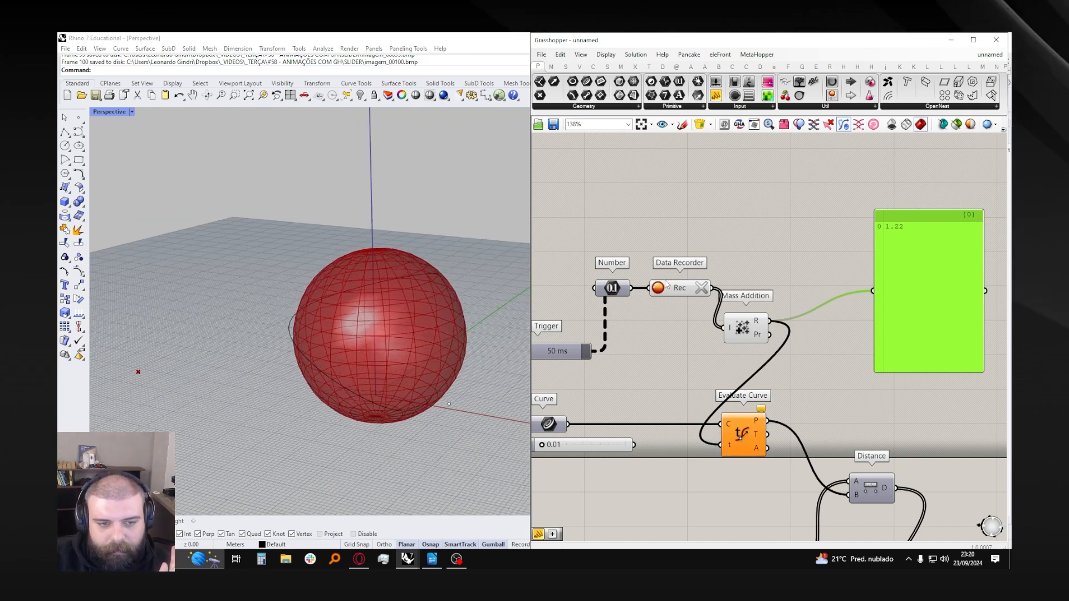
# - Clear the Data Recorder to restart the animation and watch the point travel along the curve around the sphere from several angles
pyautogui.click(700, 290)
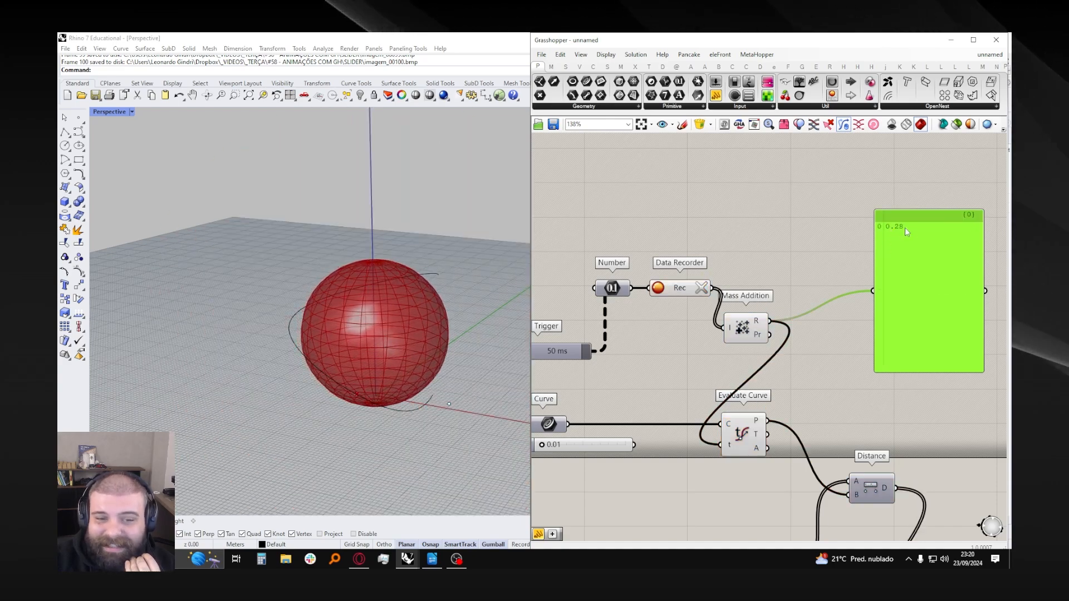
pyautogui.moveTo(427, 289)
pyautogui.mouseDown(button='right')
pyautogui.moveTo(411, 322)
pyautogui.moveTo(439, 274)
pyautogui.mouseUp(button='right')
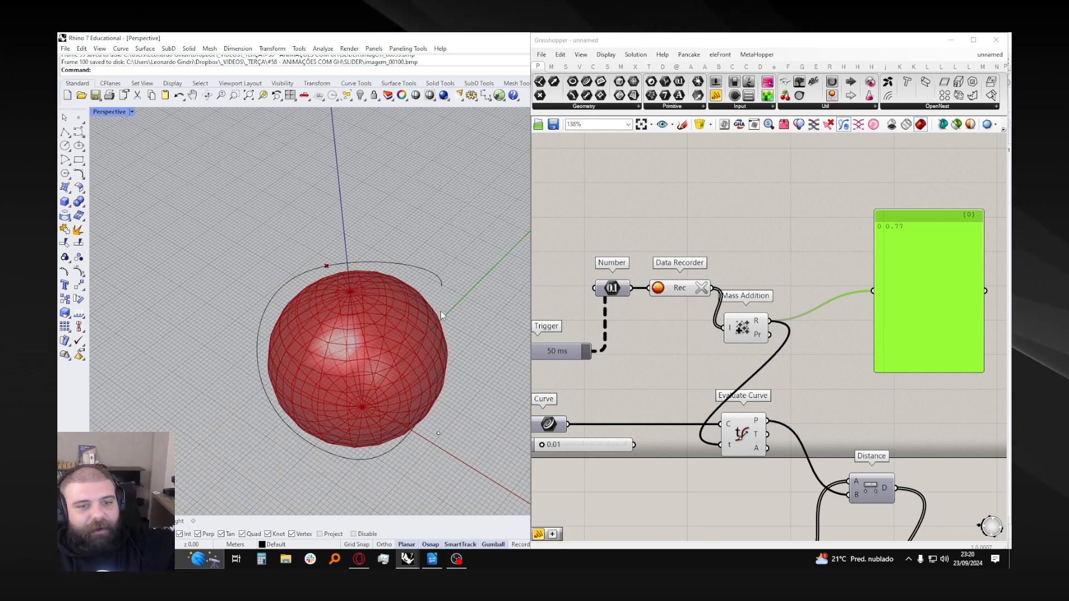
pyautogui.moveTo(415, 317); pyautogui.dragTo(416, 289, button='right')
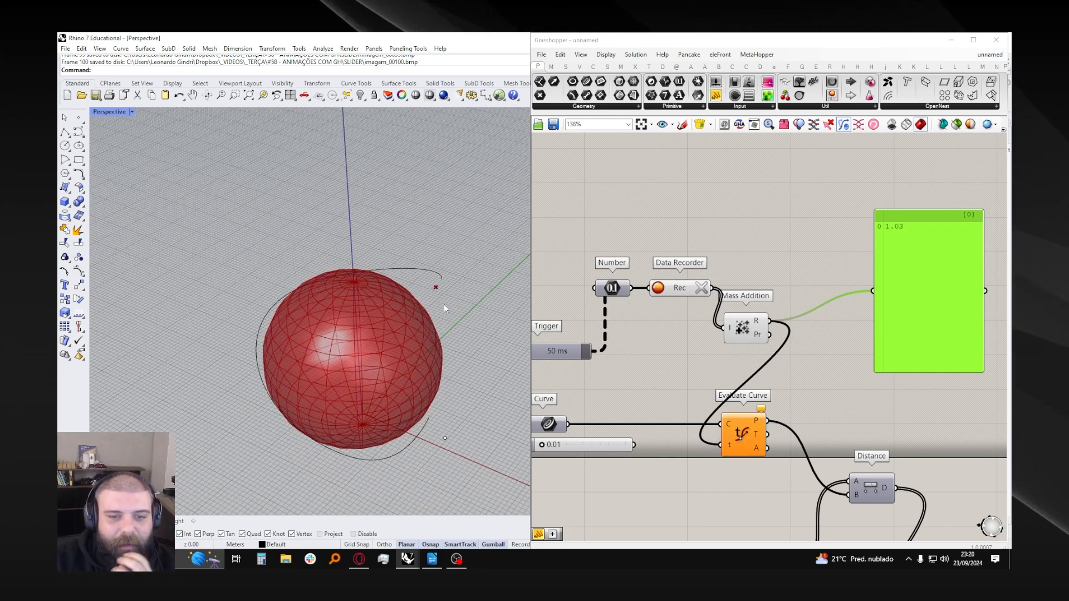
pyautogui.moveTo(286, 335); pyautogui.dragTo(385, 339, button='right')
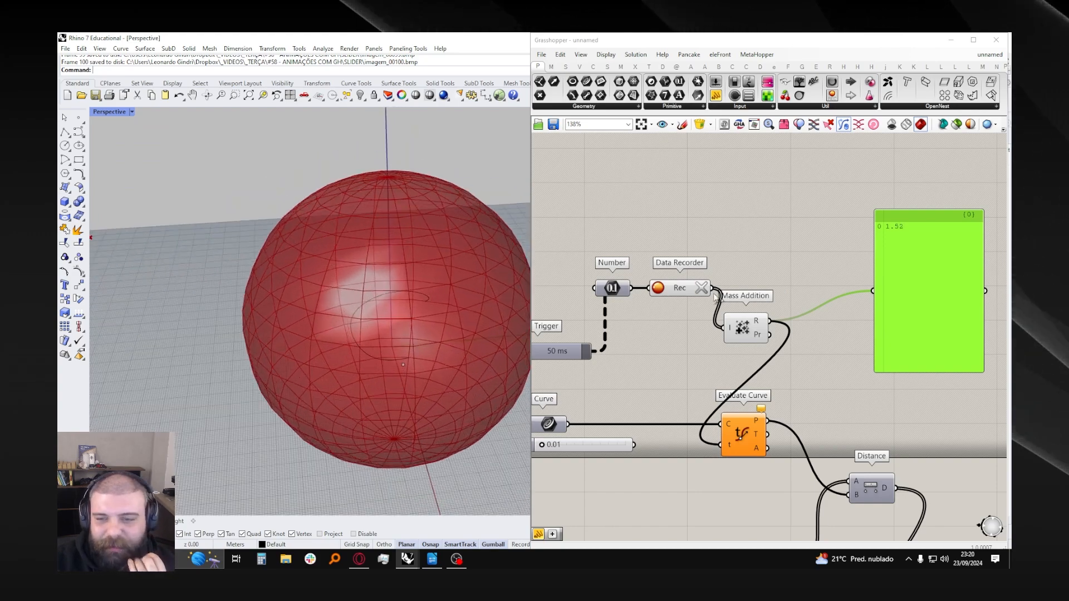
# - Clear the recorded data again and pause the Trigger while the point is still on the curve
pyautogui.click(703, 289)
pyautogui.moveTo(712, 289); pyautogui.dragTo(743, 334)
pyautogui.click(763, 259)
pyautogui.moveTo(679, 318); pyautogui.dragTo(737, 317, button='right')
pyautogui.click(550, 352)
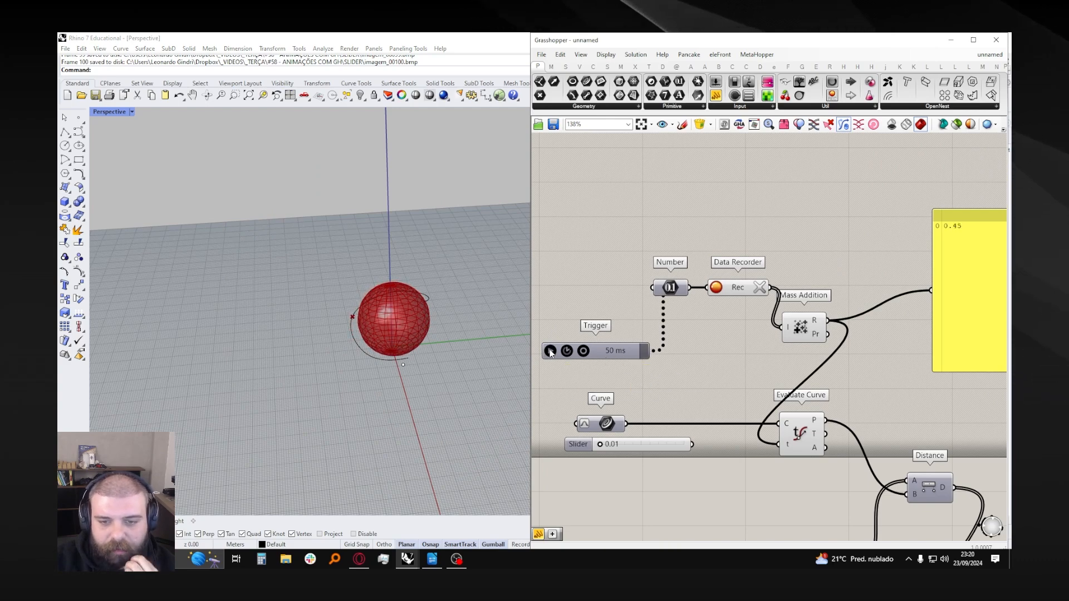
# - Move the Mass Addition component slightly farther from the Data Recorder and review the paused sphere
pyautogui.scroll(6, 427, 330)
pyautogui.moveTo(392, 313); pyautogui.dragTo(418, 330, button='right')
pyautogui.moveTo(800, 329); pyautogui.dragTo(809, 325)
pyautogui.click(825, 290)
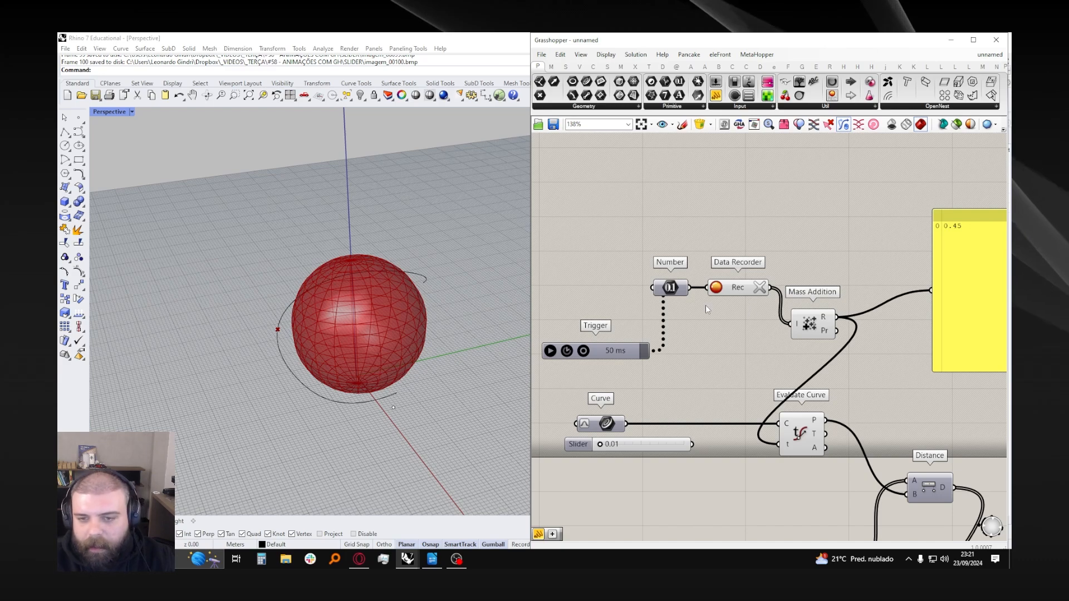
pyautogui.scroll(-3, 613, 308)
pyautogui.scroll(4, 807, 329)
pyautogui.moveTo(845, 311); pyautogui.dragTo(872, 321)
pyautogui.click(805, 326)
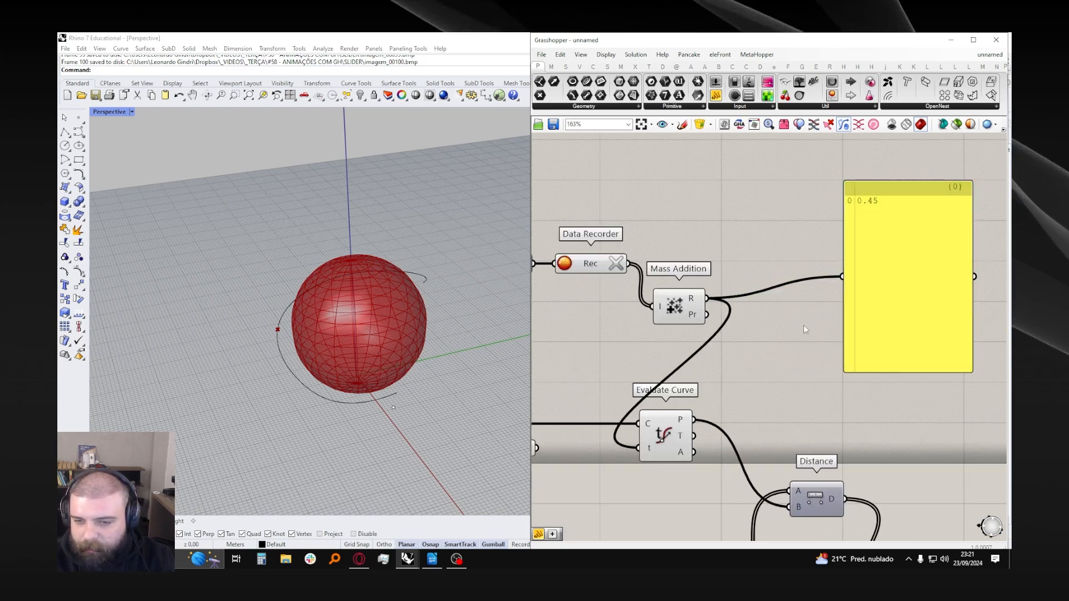
# - Run the Trigger briefly to advance the point along the curve, and pause it again
pyautogui.scroll(-4, 805, 312)
pyautogui.scroll(2, 617, 322)
pyautogui.click(615, 319)
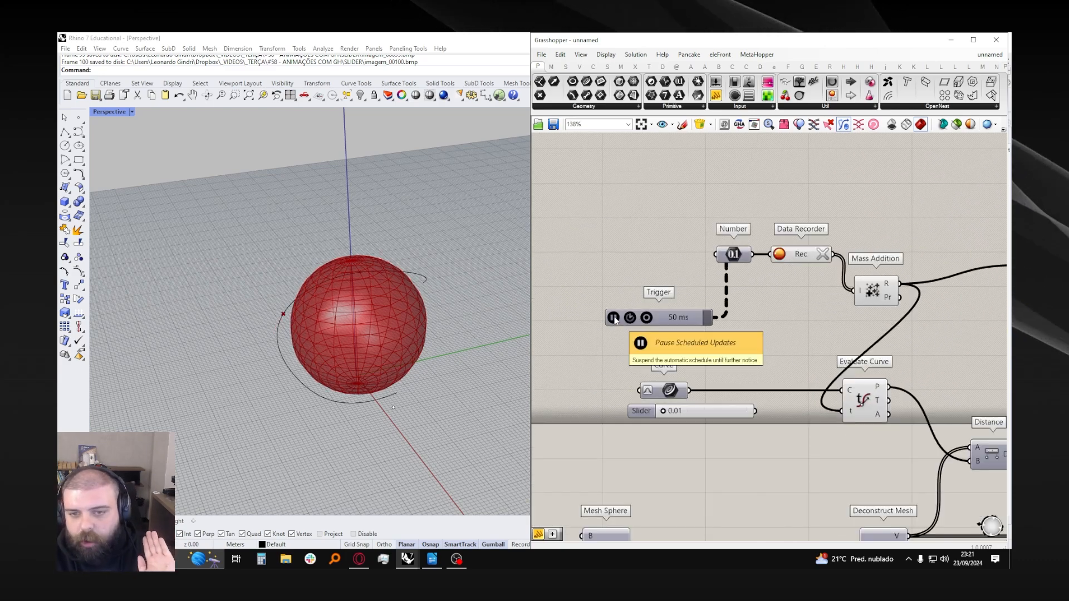
pyautogui.click(615, 319)
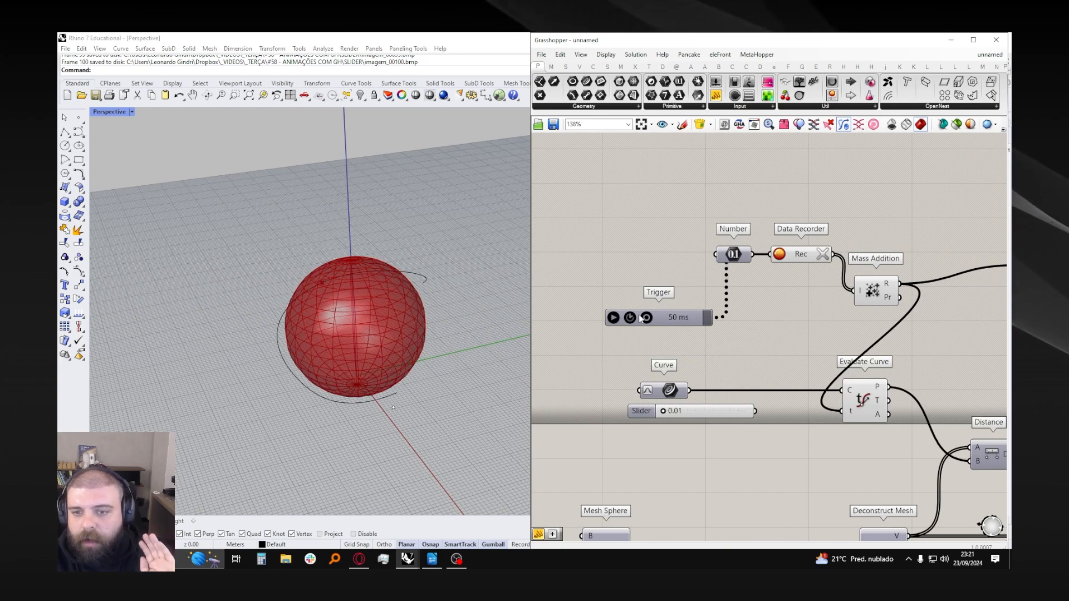
pyautogui.rightClick(687, 323)
pyautogui.moveTo(717, 358)
pyautogui.click(787, 294)
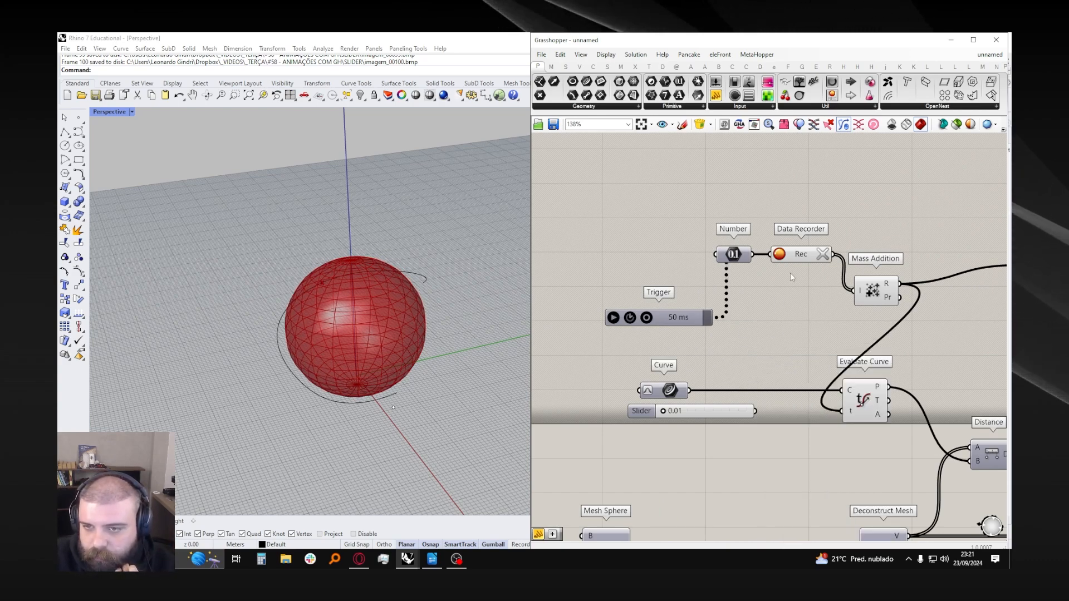
# - Set the Data Recorder's record limit to 100 and commit the change
pyautogui.rightClick(804, 255)
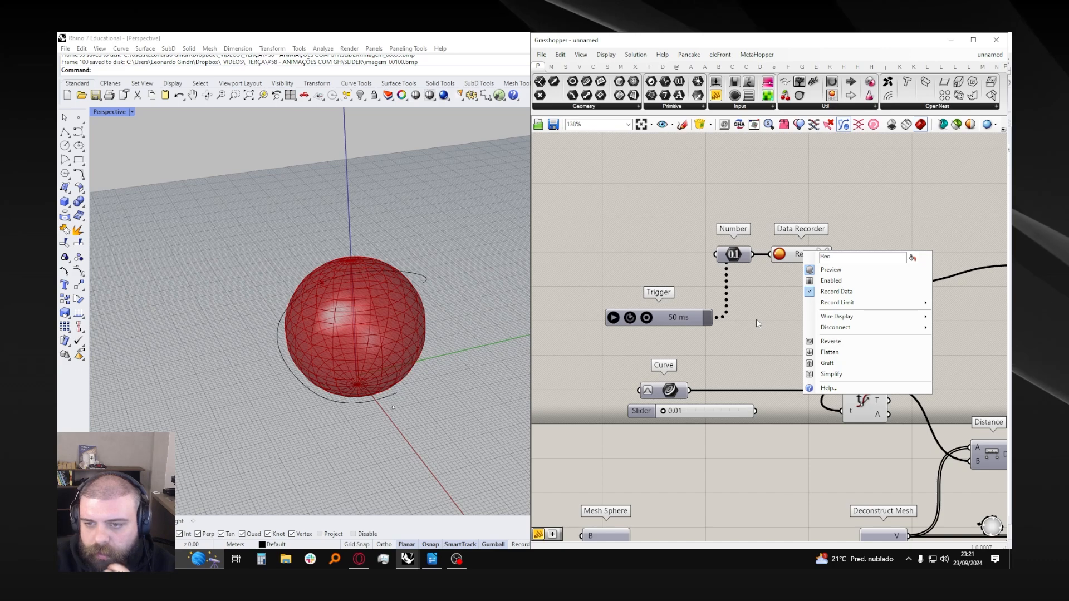
pyautogui.moveTo(839, 303)
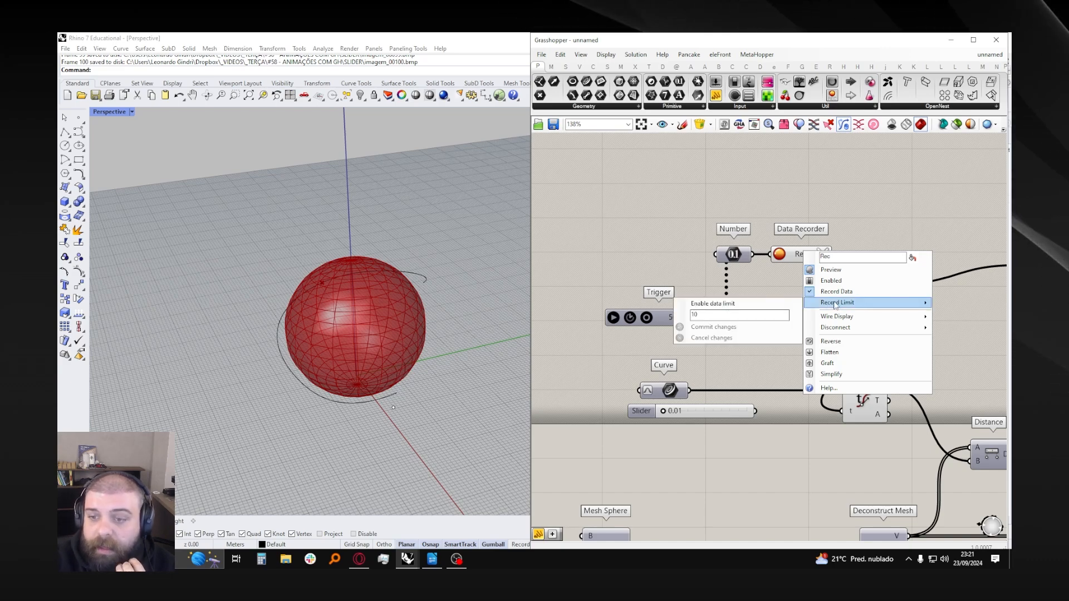
pyautogui.click(751, 320)
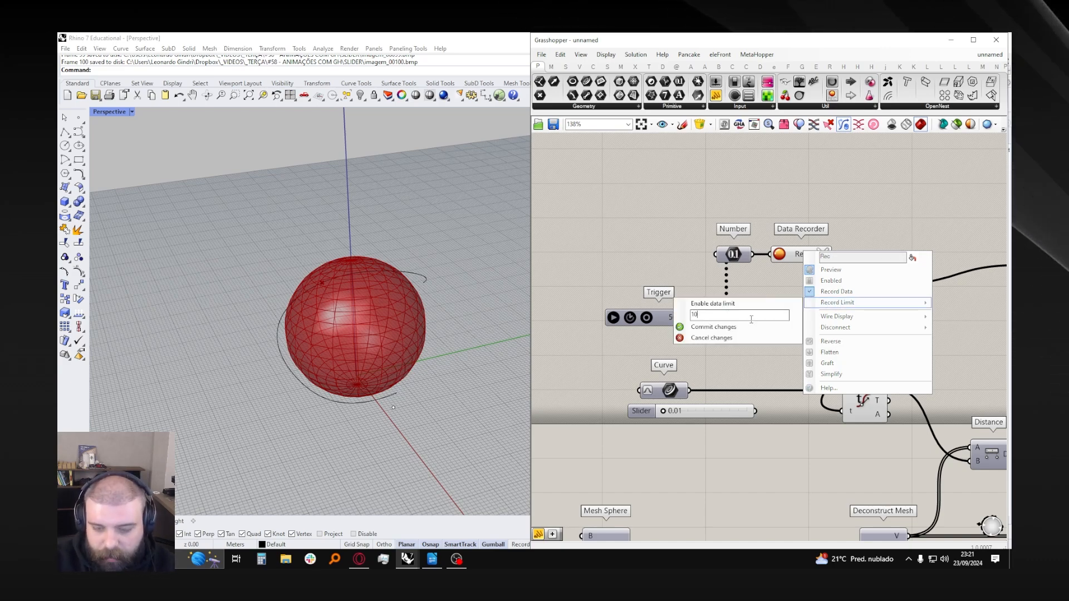
pyautogui.write('0')
pyautogui.click(718, 327)
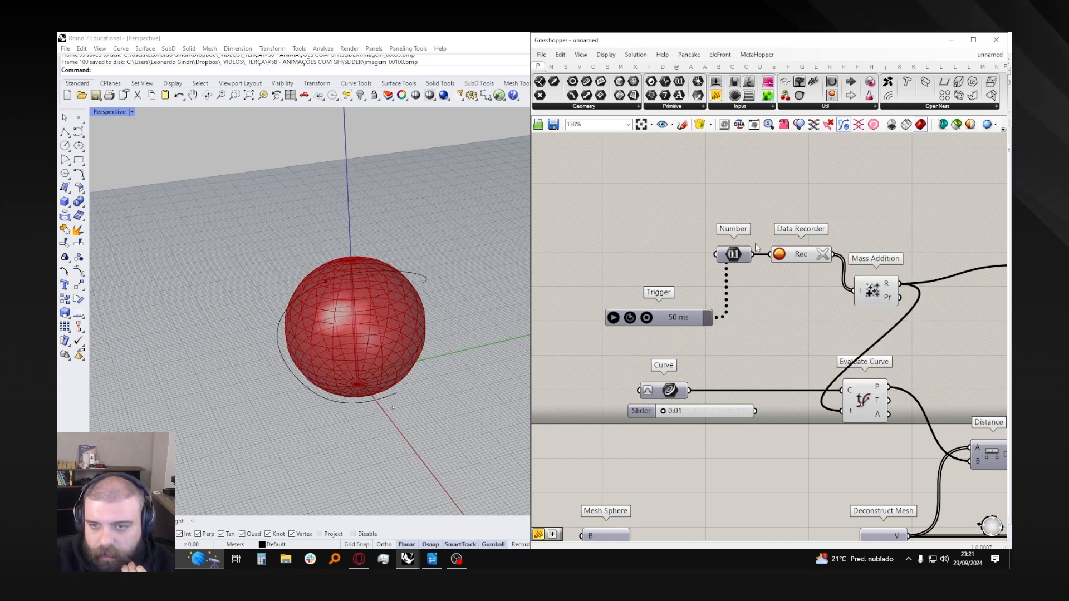
# - Clear the Data Recorder, restart the Trigger, and watch the accumulated sum in the panel with the record limit active
pyautogui.click(820, 259)
pyautogui.click(613, 317)
pyautogui.scroll(-3, 936, 310)
pyautogui.moveTo(935, 310); pyautogui.dragTo(760, 311, button='right')
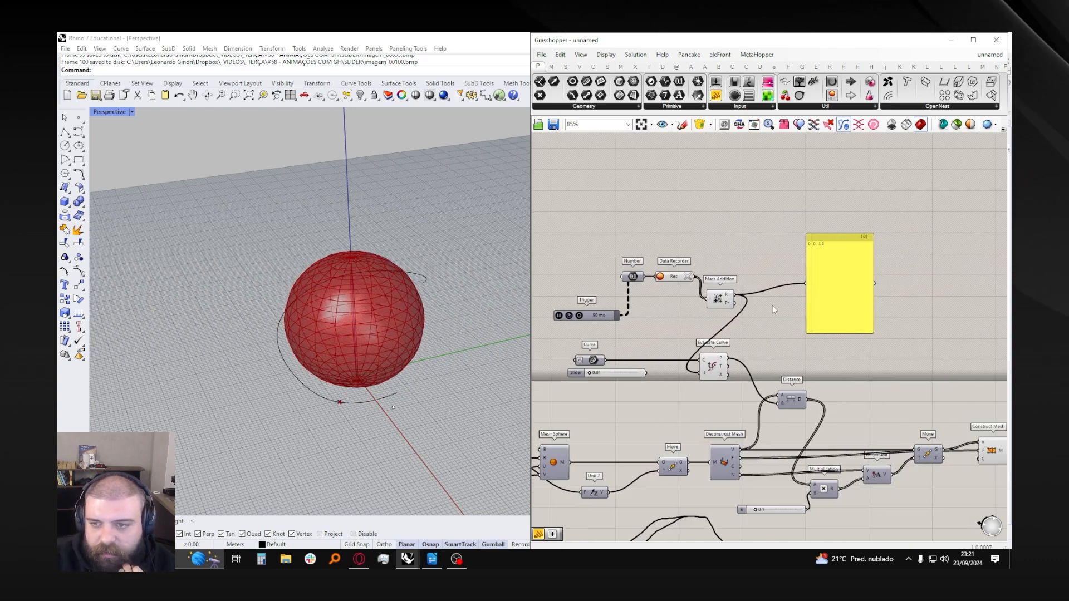
pyautogui.scroll(1, 780, 259)
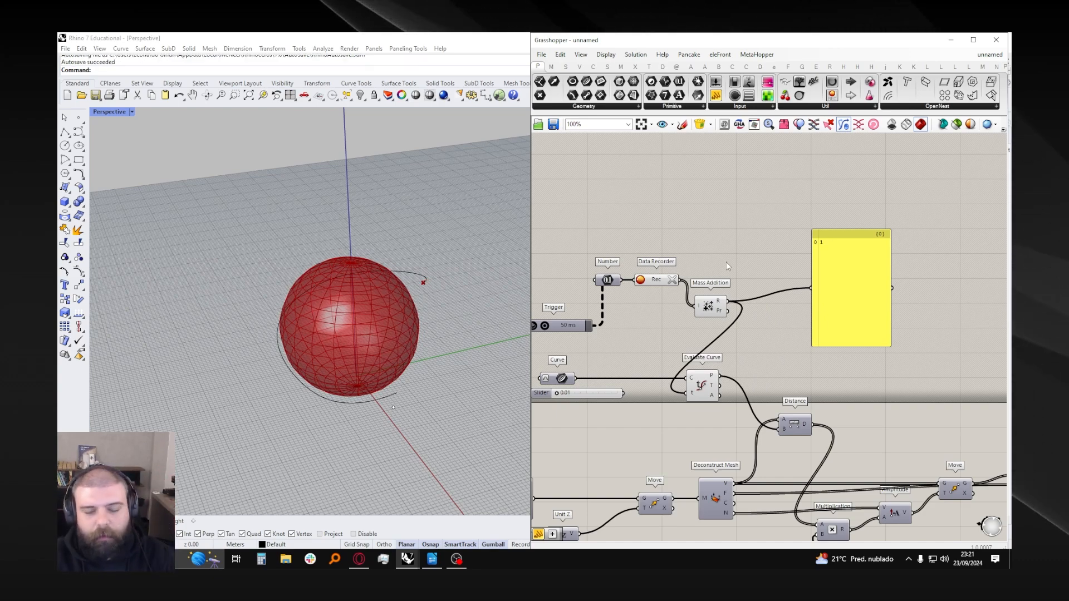
# - Commit an empty record limit on the Data Recorder and clear its recorded data to restart the sum
pyautogui.rightClick(659, 283)
pyautogui.moveTo(710, 362)
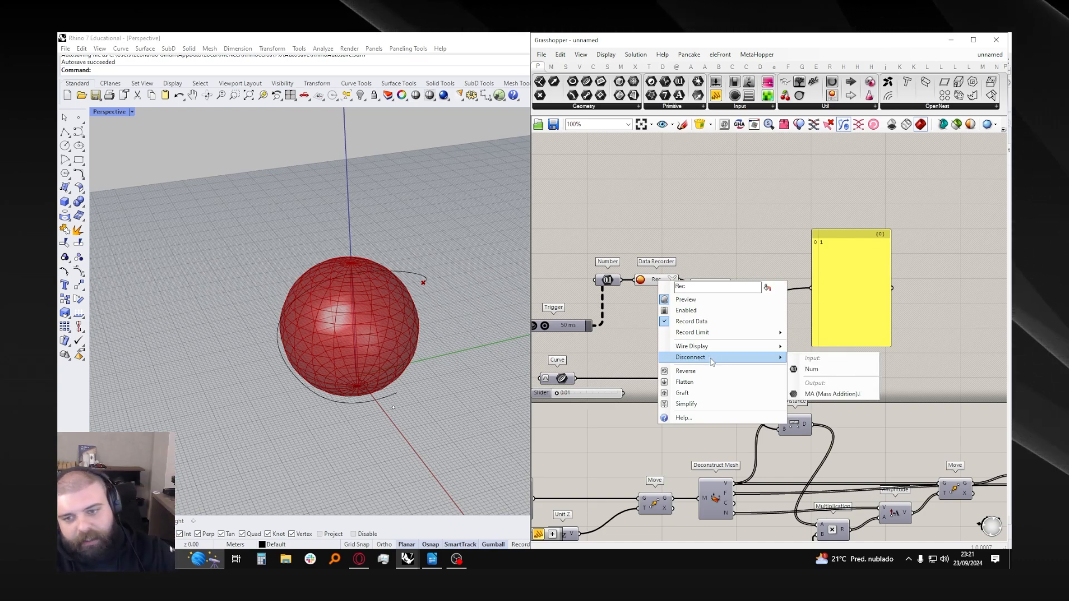
pyautogui.moveTo(724, 333)
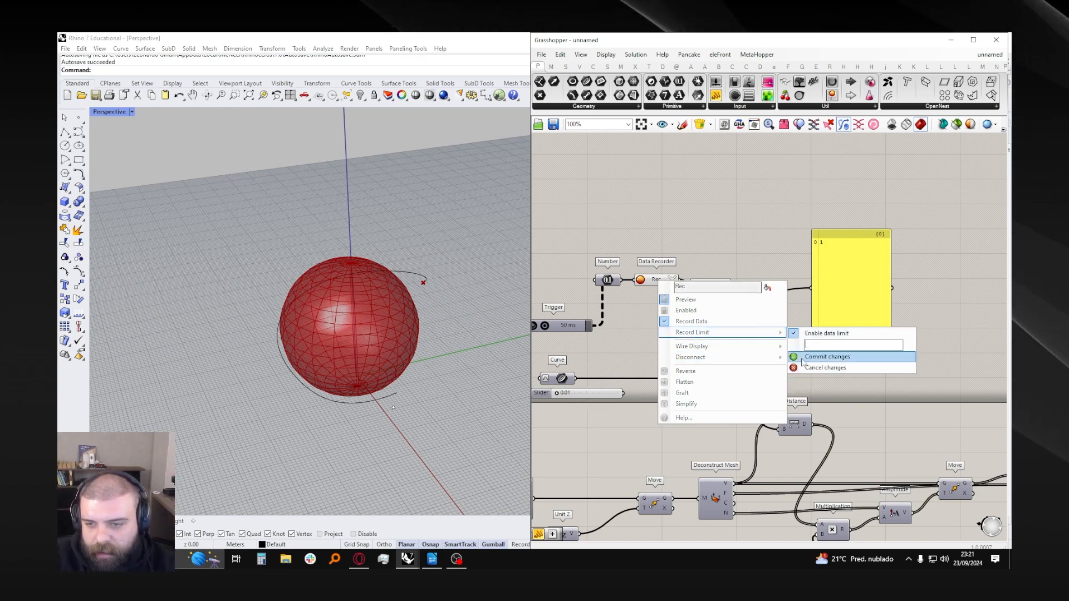
pyautogui.click(803, 359)
pyautogui.moveTo(686, 265); pyautogui.dragTo(723, 269, button='right')
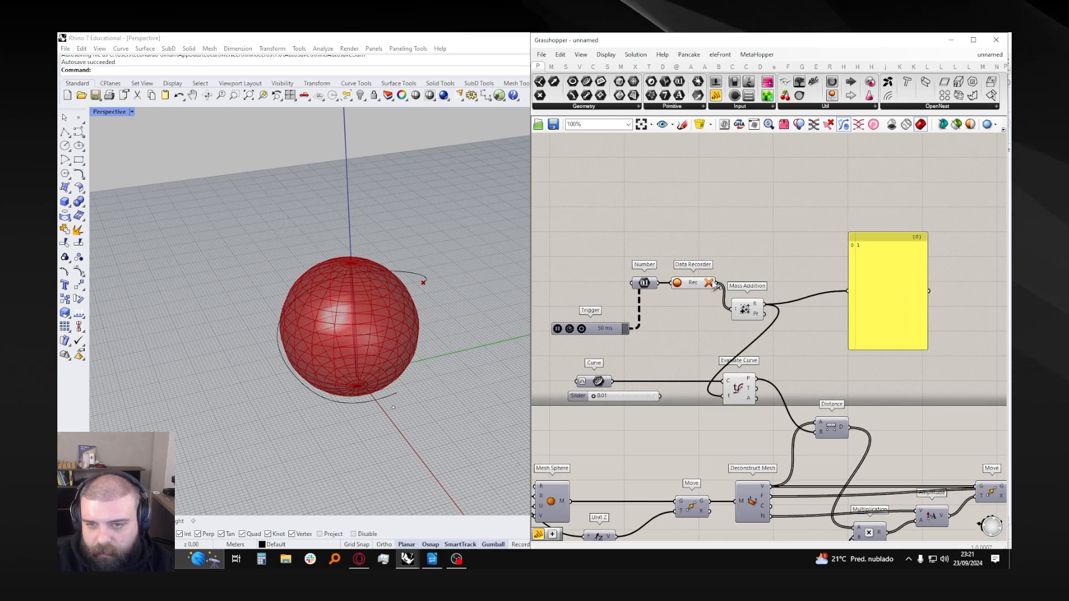
pyautogui.click(710, 283)
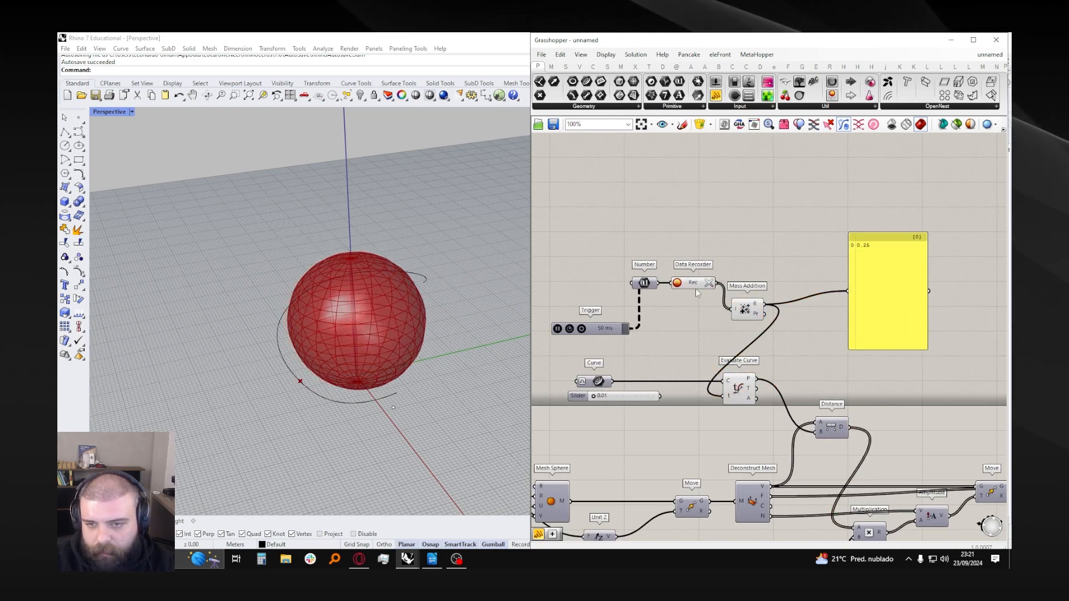
# - Try again to remove the Data Recorder's record limit by erasing its value and committing the change
pyautogui.rightClick(696, 281)
pyautogui.click(671, 317)
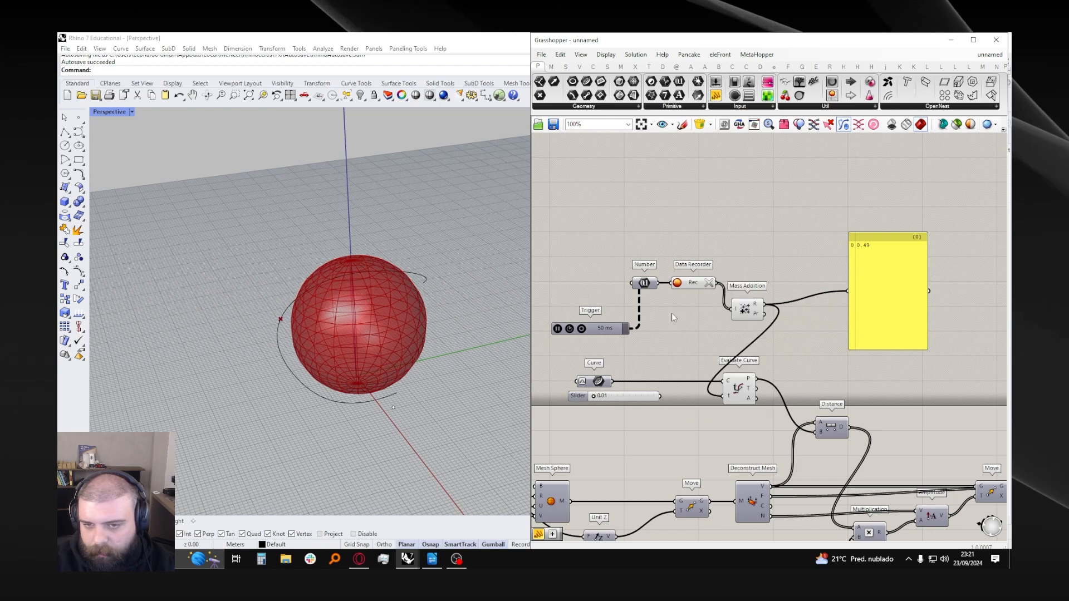
pyautogui.rightClick(696, 284)
pyautogui.moveTo(730, 338)
pyautogui.press('BackSpace')
pyautogui.press('BackSpace')
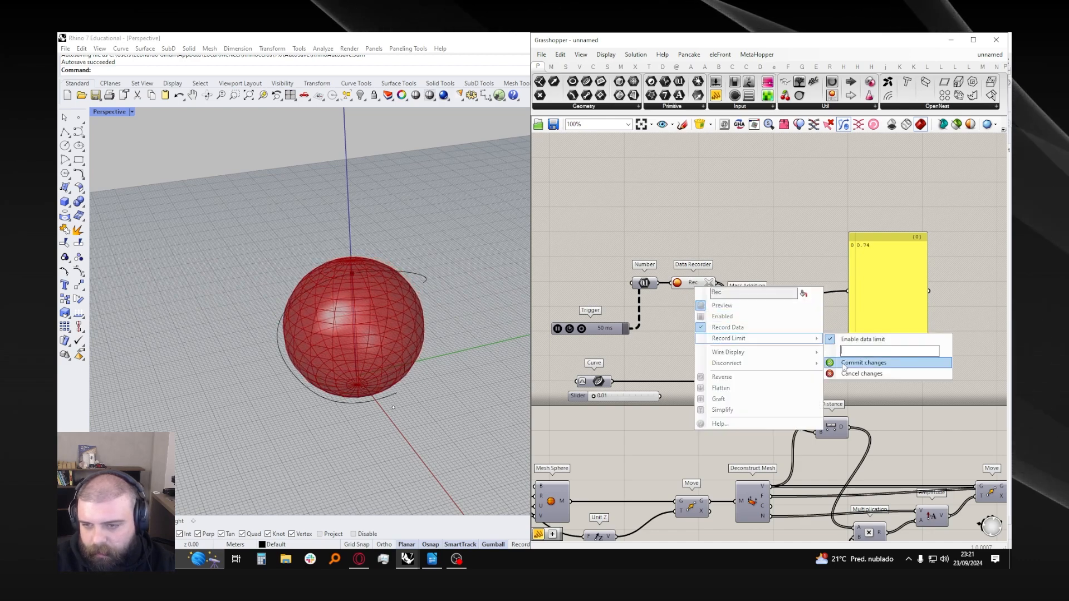
pyautogui.click(843, 363)
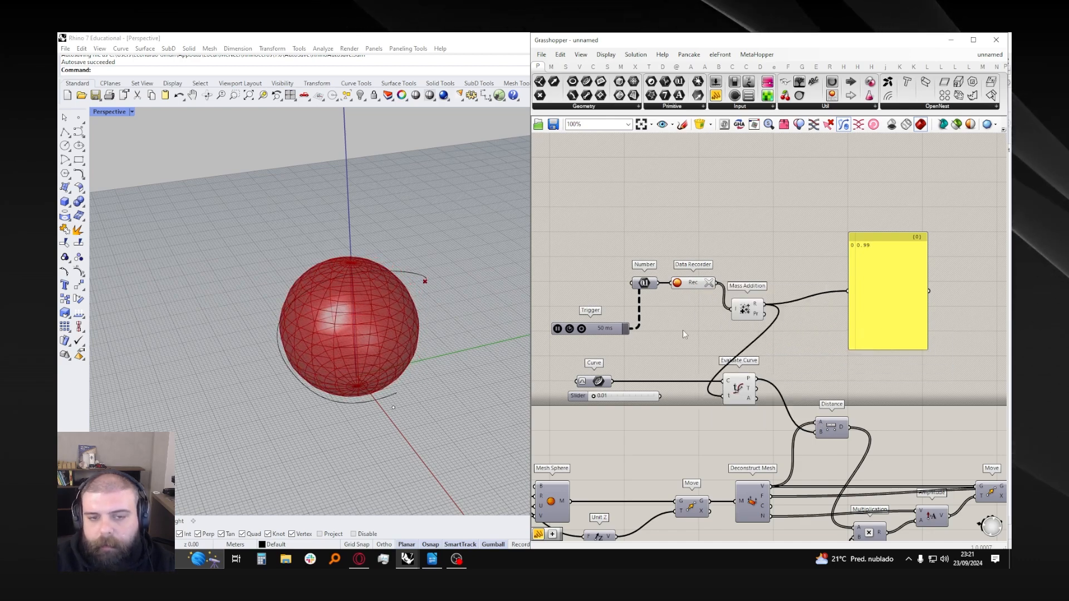
# - Disable the data limit on the Data Recorder so the sum can grow past 1
pyautogui.rightClick(699, 286)
pyautogui.moveTo(800, 337)
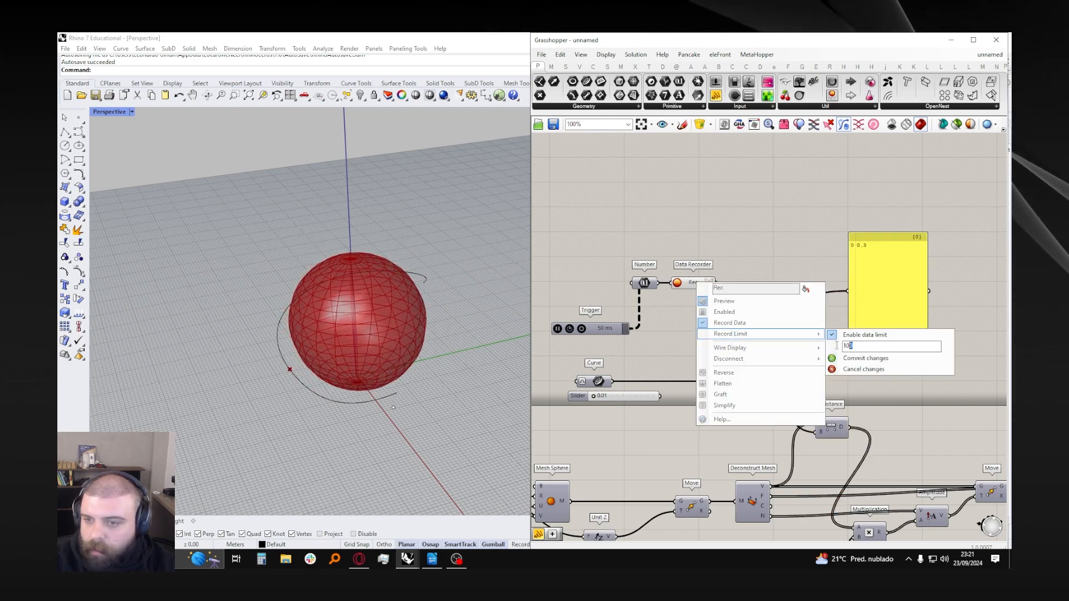
pyautogui.click(627, 263)
pyautogui.rightClick(694, 285)
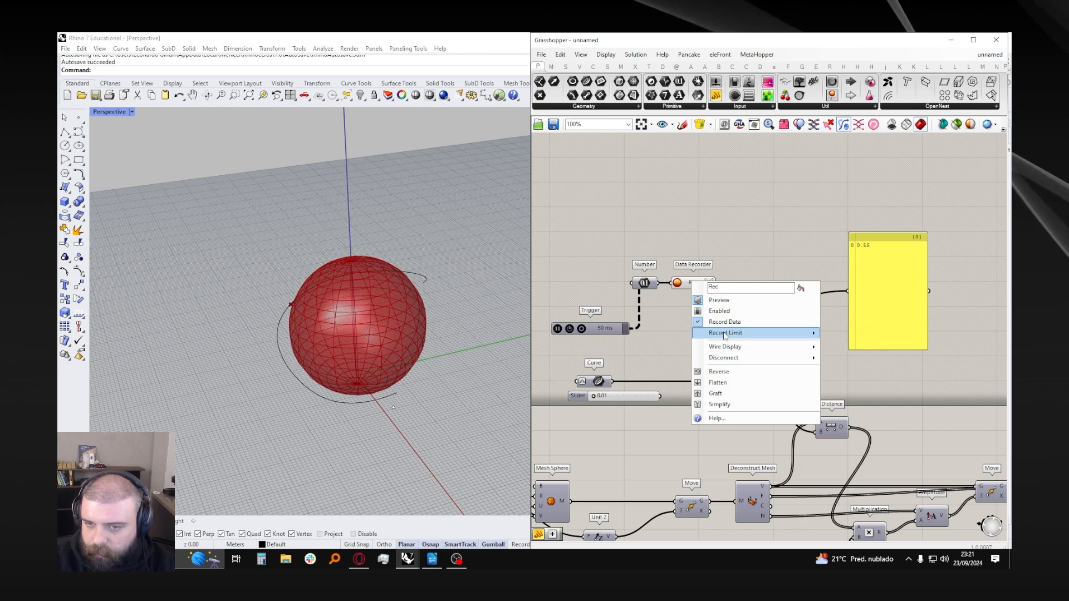
pyautogui.click(797, 236)
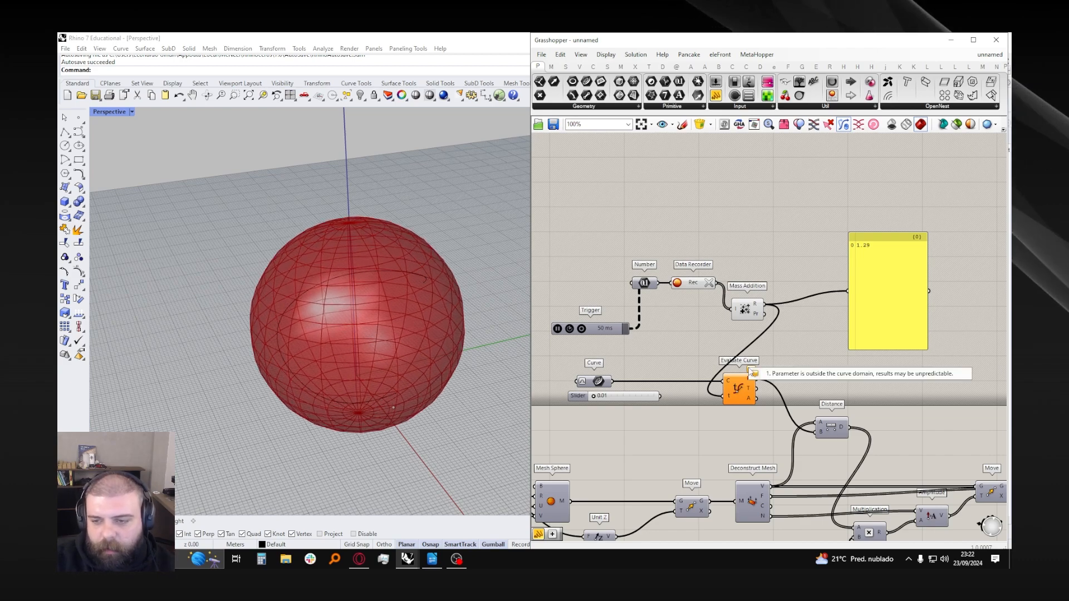
# - Pause the Trigger, clear the Data Recorder, and run the Trigger briefly to record a few fresh increments
pyautogui.click(570, 327)
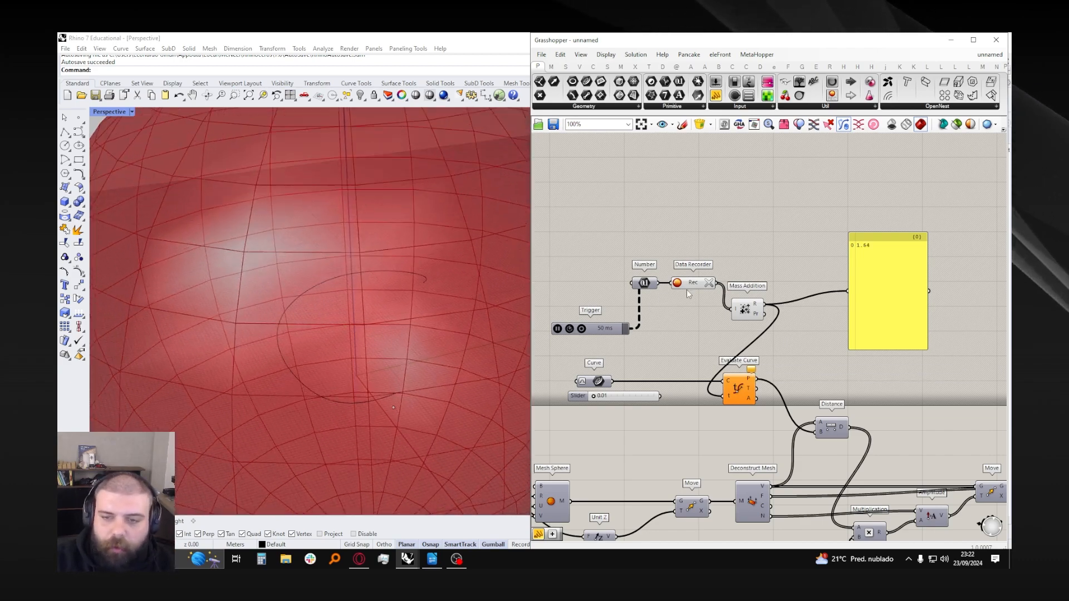
pyautogui.click(709, 283)
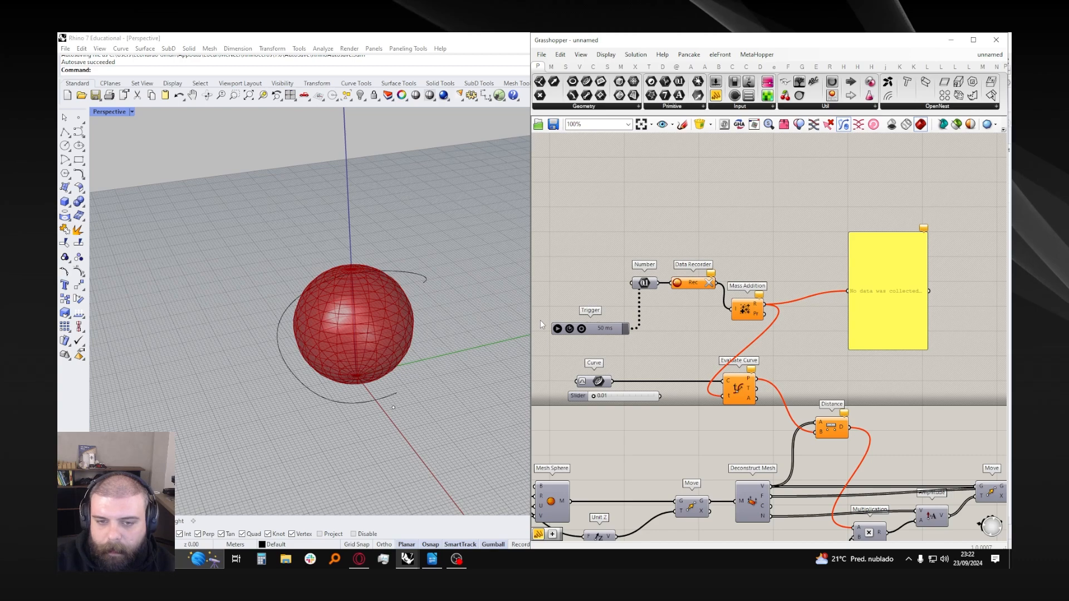
pyautogui.click(557, 329)
pyautogui.click(557, 329)
# - Add a Deconstruct Number component below Mass Addition, between it and the panel
pyautogui.doubleClick(788, 343)
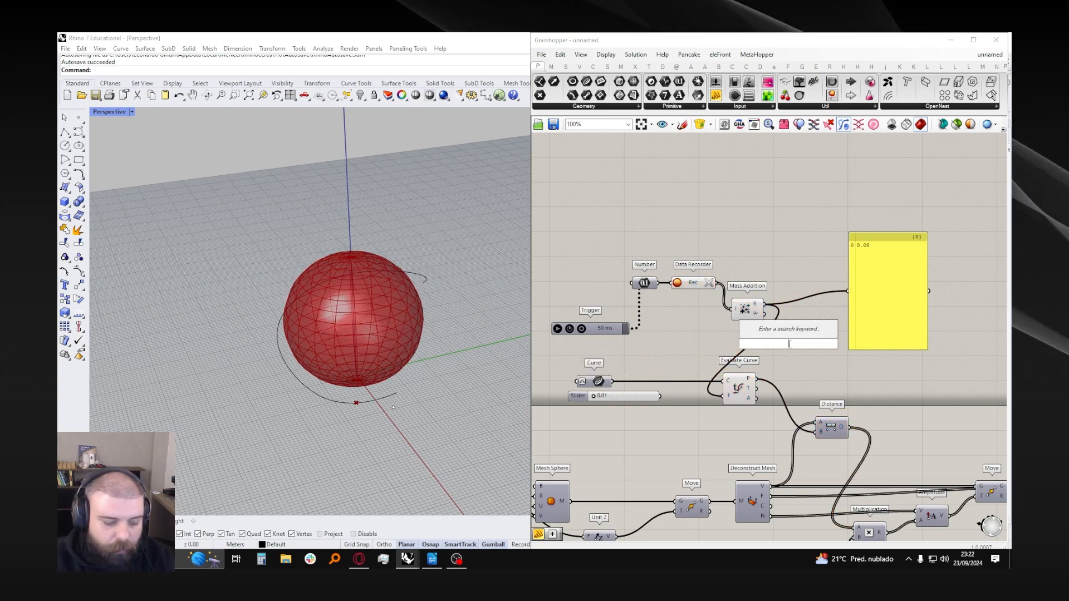
pyautogui.write('deconstruct num')
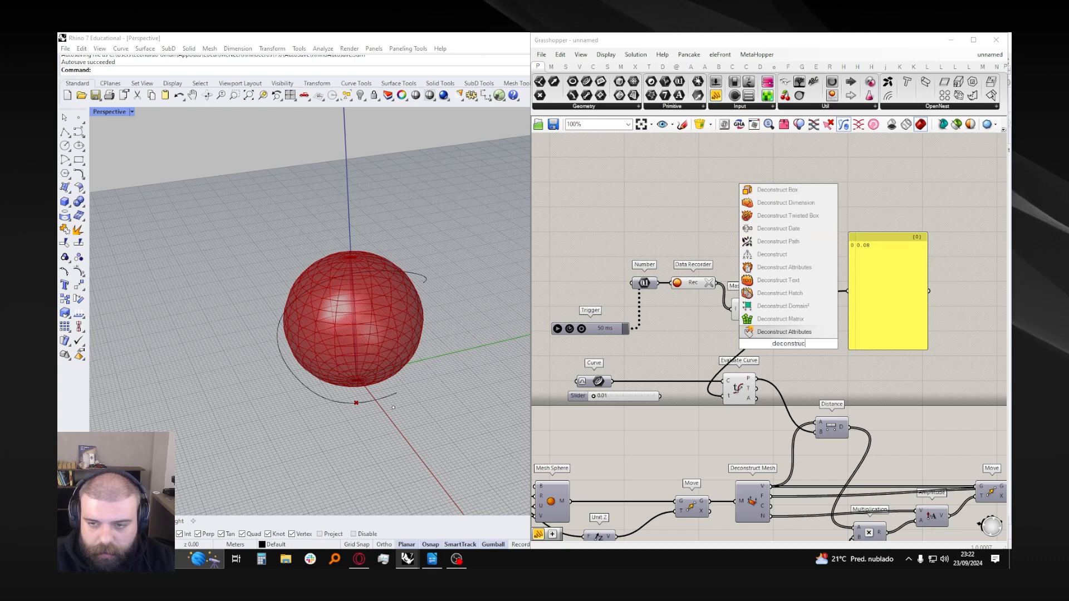
pyautogui.press('Up')
pyautogui.press('Return')
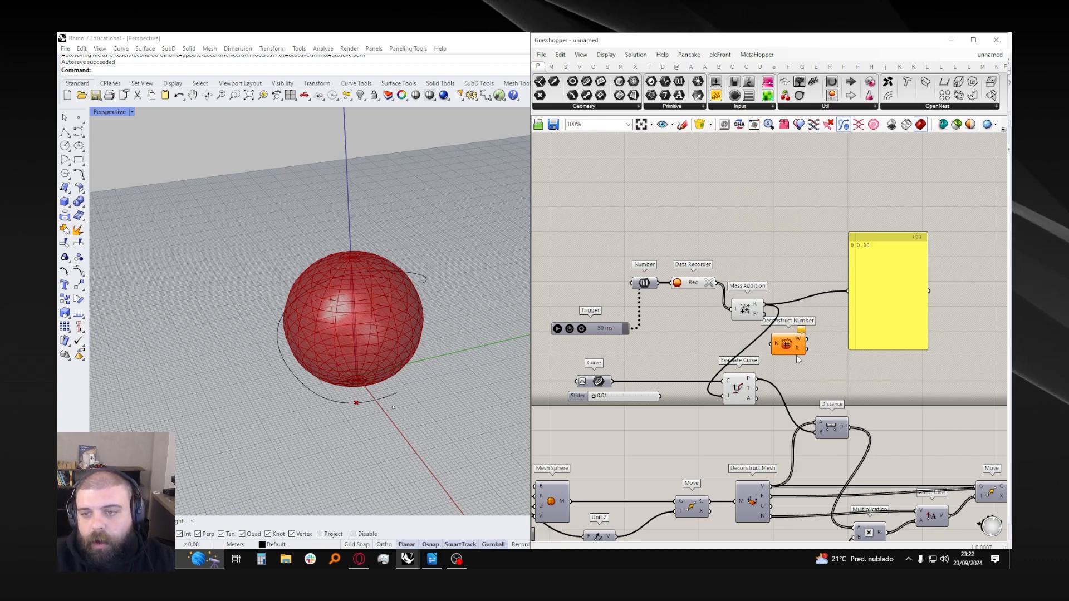
pyautogui.scroll(1, 796, 355)
pyautogui.scroll(-1, 732, 302)
pyautogui.scroll(1, 553, 310)
# - Run and pause the Trigger in bursts until the sum passes 1, and examine the whole and decimal parts in the panel
pyautogui.click(547, 320)
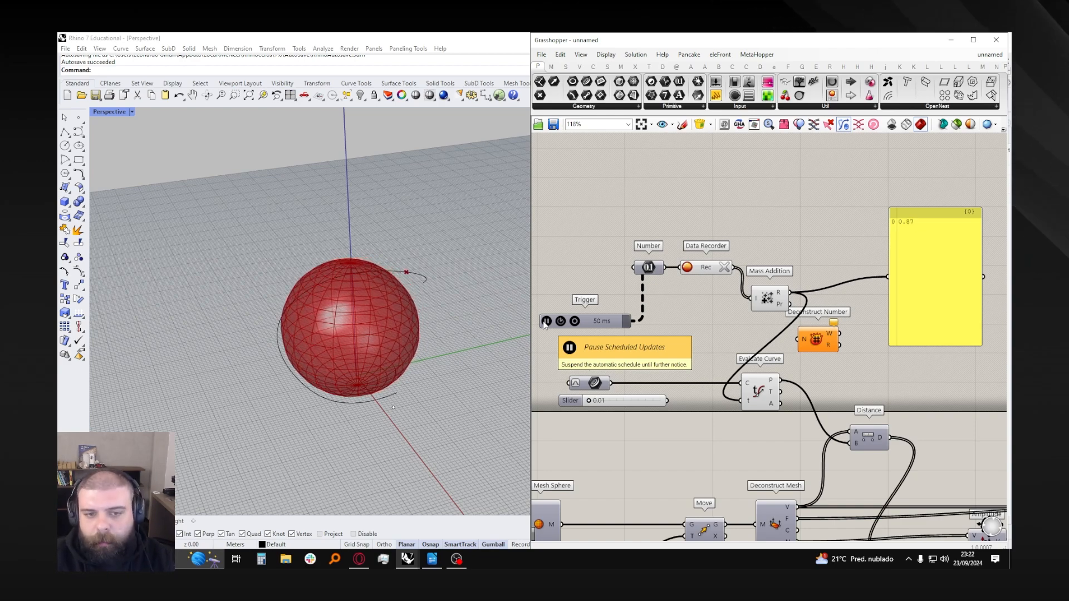
pyautogui.click(546, 322)
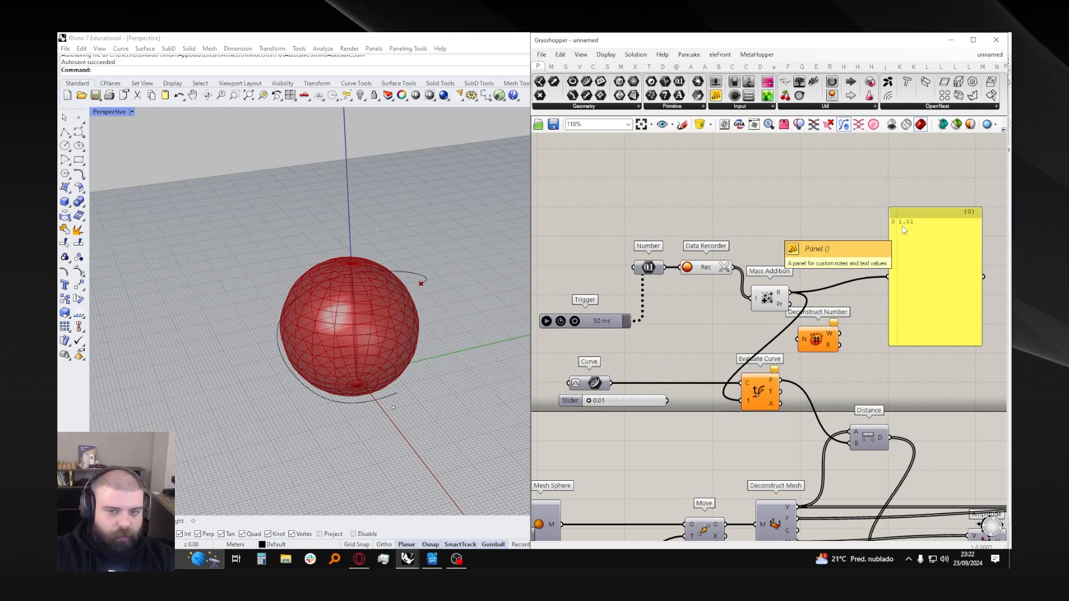
pyautogui.click(546, 321)
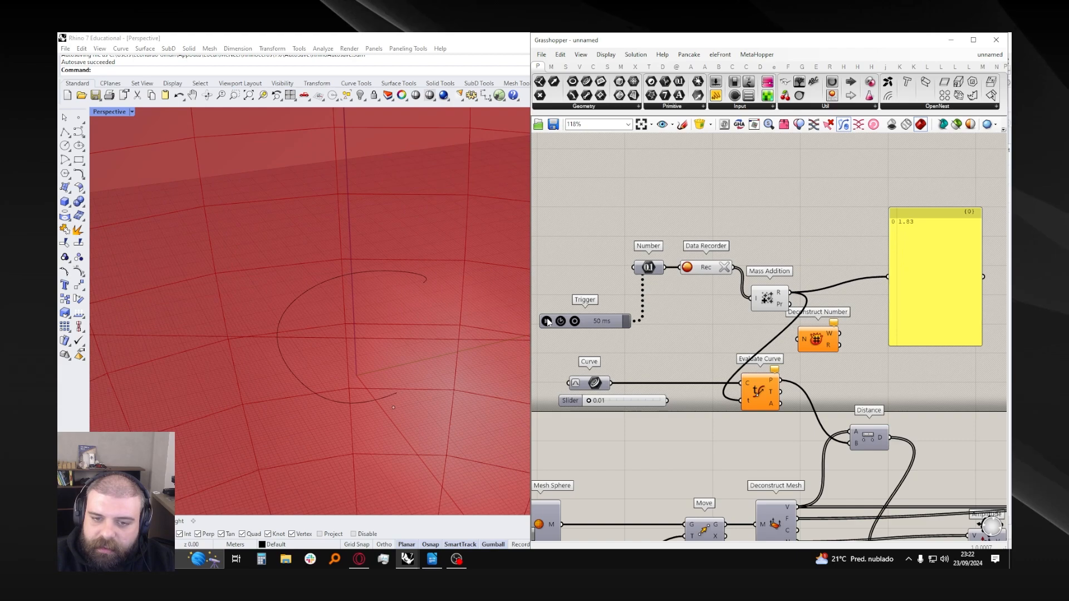
pyautogui.scroll(2, 913, 228)
pyautogui.scroll(2, 924, 227)
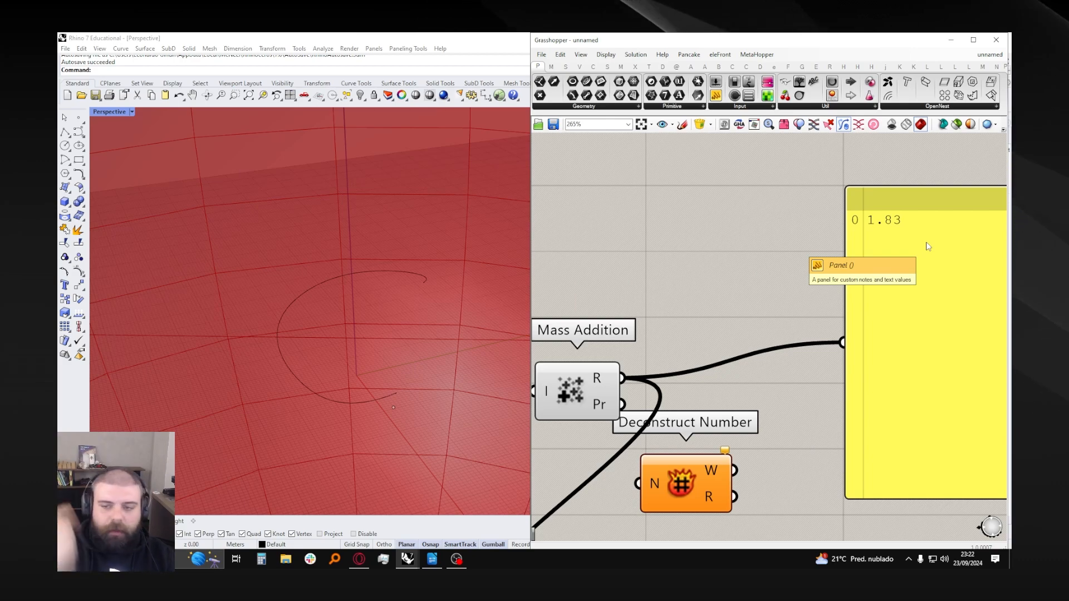
# - Connect the Mass Addition result to Deconstruct Number and show its whole part in a duplicated panel
pyautogui.scroll(-5, 796, 312)
pyautogui.scroll(3, 767, 352)
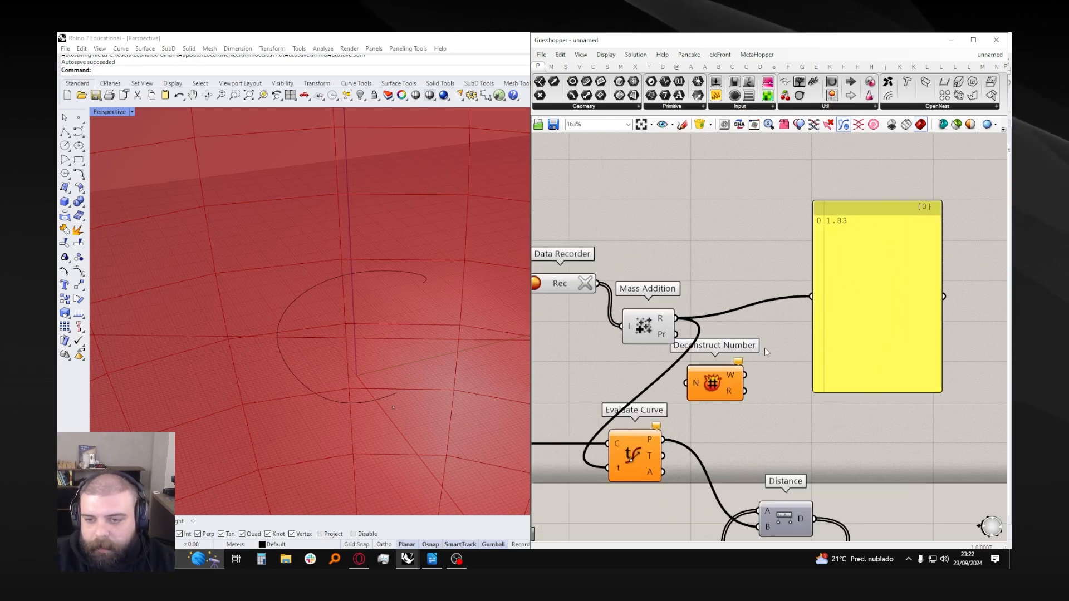
pyautogui.moveTo(674, 319); pyautogui.dragTo(790, 326)
pyautogui.moveTo(793, 313)
pyautogui.mouseDown()
pyautogui.moveTo(849, 306)
pyautogui.moveTo(844, 356)
pyautogui.moveTo(822, 317)
pyautogui.moveTo(891, 235)
pyautogui.moveTo(837, 315)
pyautogui.moveTo(805, 324)
pyautogui.mouseUp()
pyautogui.hotkey('ctrl', 'c')
pyautogui.hotkey('ctrl', 'v')
pyautogui.moveTo(896, 196); pyautogui.dragTo(683, 200)
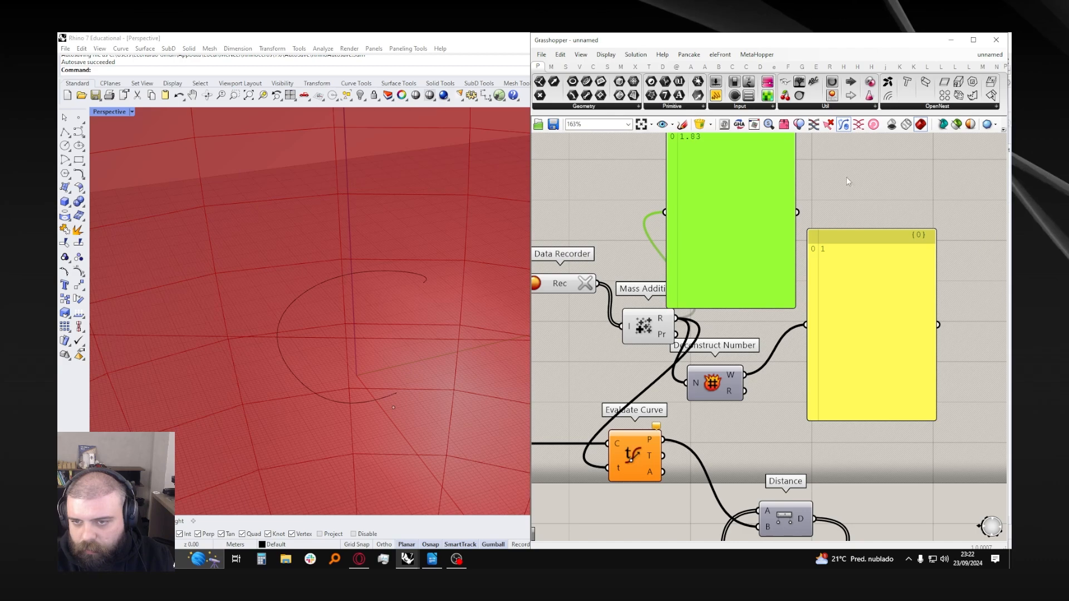
# - Duplicate the whole-part panel and feed the copy from the remainder output of Deconstruct Number
pyautogui.click(862, 313)
pyautogui.hotkey('ctrl', 'c')
pyautogui.hotkey('ctrl', 'v')
pyautogui.moveTo(870, 299); pyautogui.dragTo(860, 340)
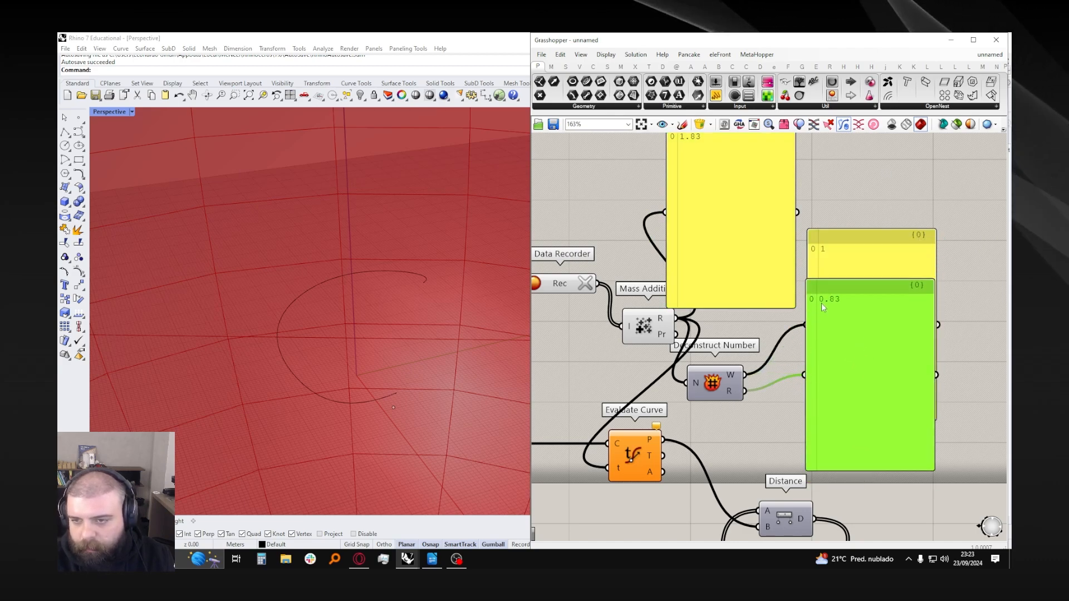
# - Clear the Data Recorder and run the Trigger to compare the sum with its whole and remainder parts in the panels
pyautogui.scroll(-2, 835, 312)
pyautogui.click(653, 294)
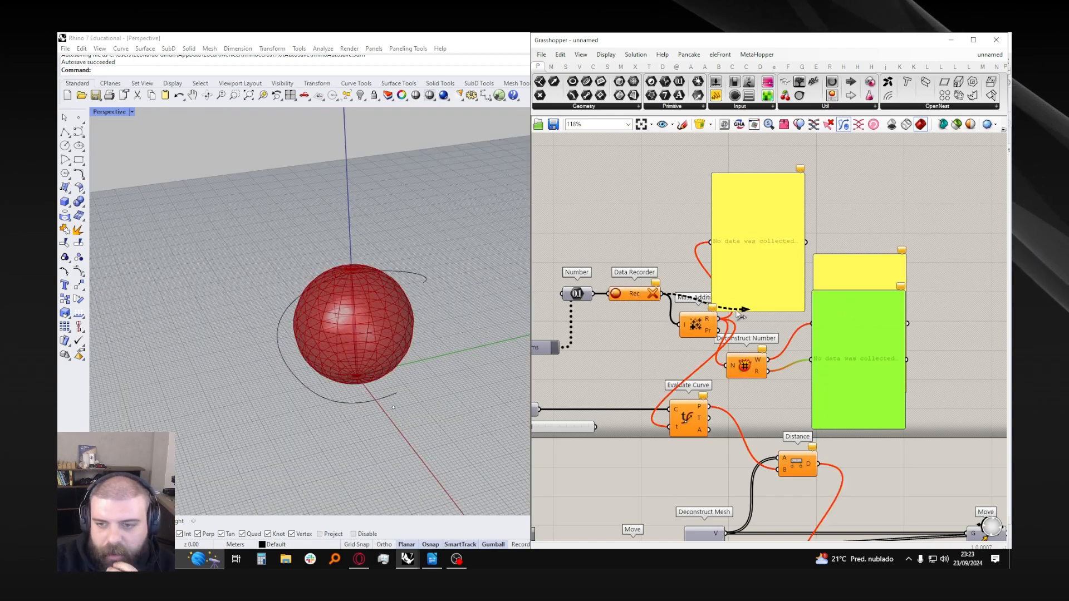
pyautogui.moveTo(745, 314); pyautogui.dragTo(744, 312)
pyautogui.scroll(-1, 744, 312)
pyautogui.scroll(4, 684, 325)
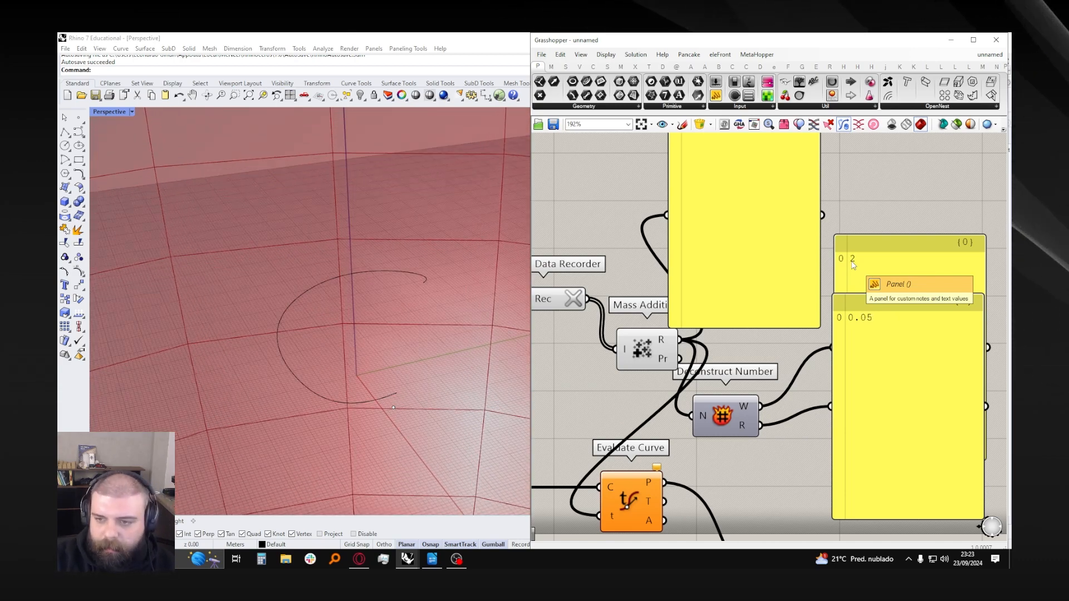
pyautogui.scroll(-3, 779, 301)
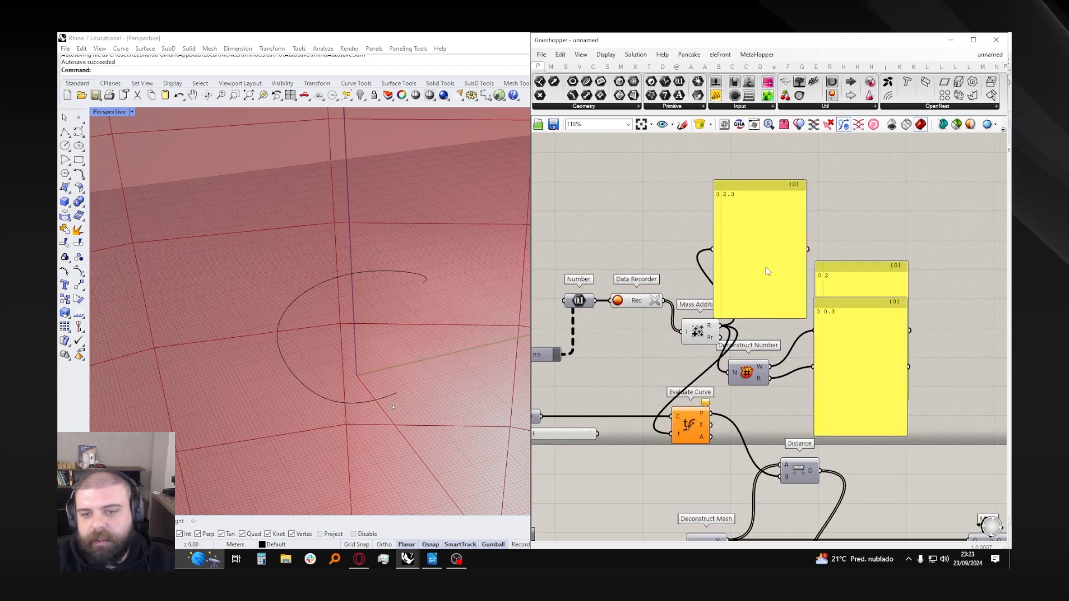
pyautogui.click(766, 271)
pyautogui.scroll(-2, 794, 301)
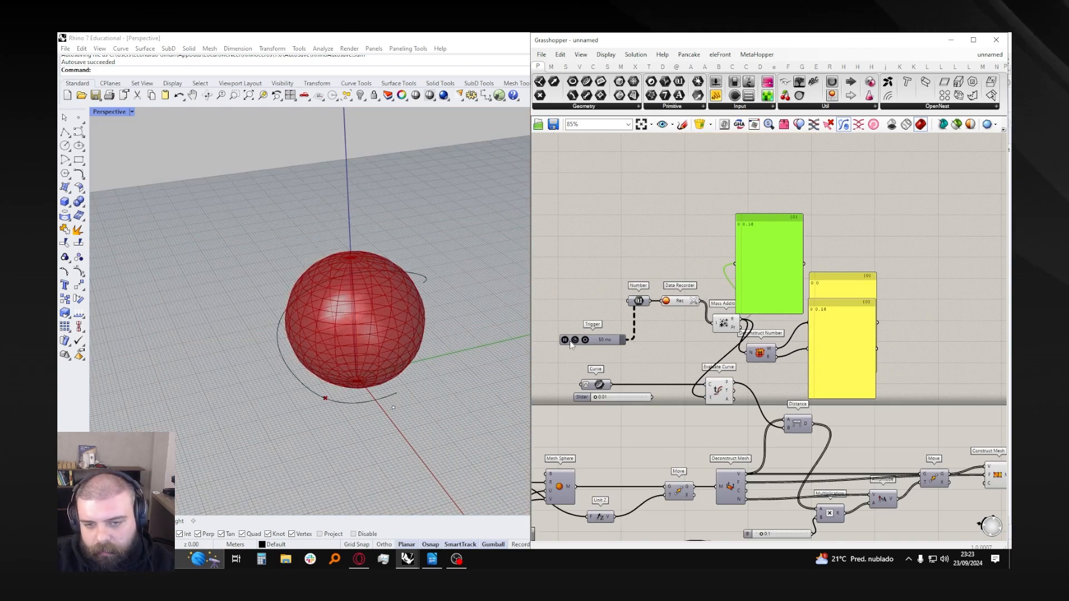
# - Replace the Evaluate Curve parameter input with the remainder output of Deconstruct Number
pyautogui.scroll(2, 779, 347)
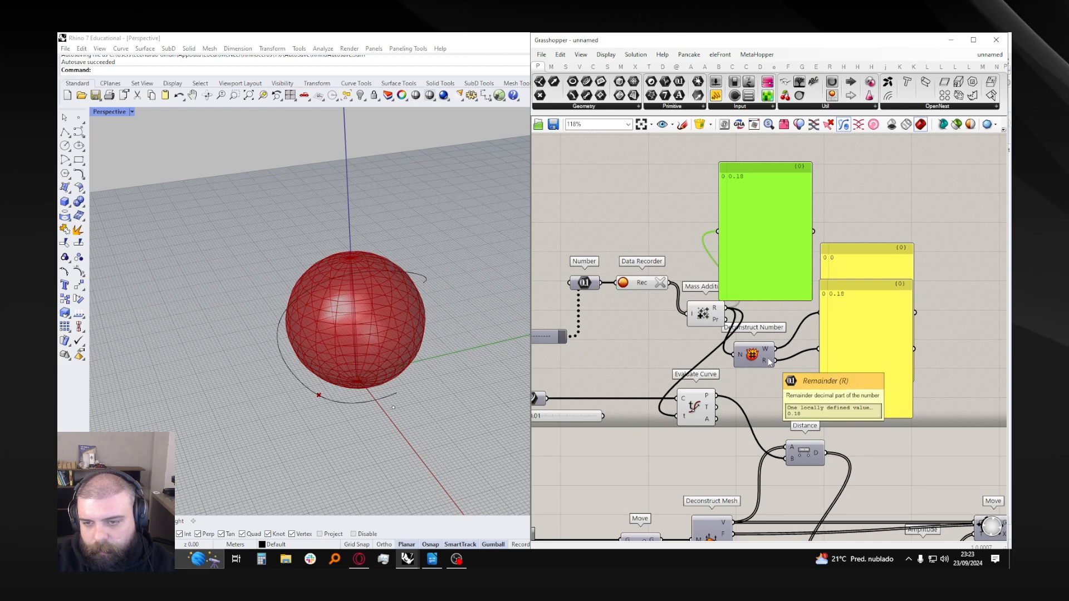
pyautogui.moveTo(774, 361); pyautogui.dragTo(808, 362)
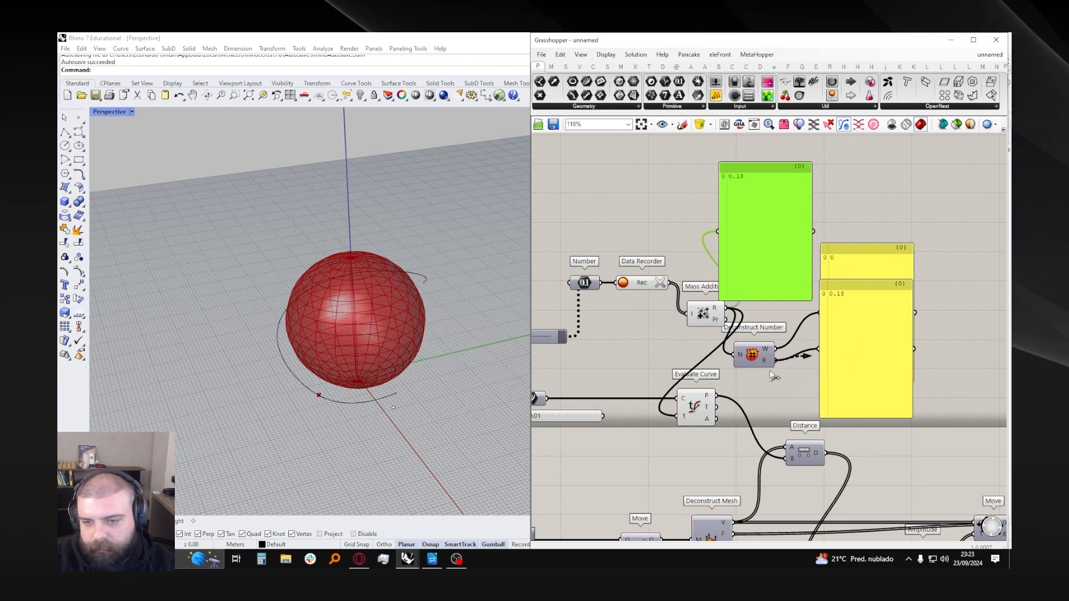
pyautogui.moveTo(679, 417); pyautogui.dragTo(679, 416)
# - Delete the three panels showing the sum, the whole part and the remainder
pyautogui.click(864, 350)
pyautogui.press('Delete')
pyautogui.click(866, 297)
pyautogui.press('Delete')
pyautogui.click(787, 266)
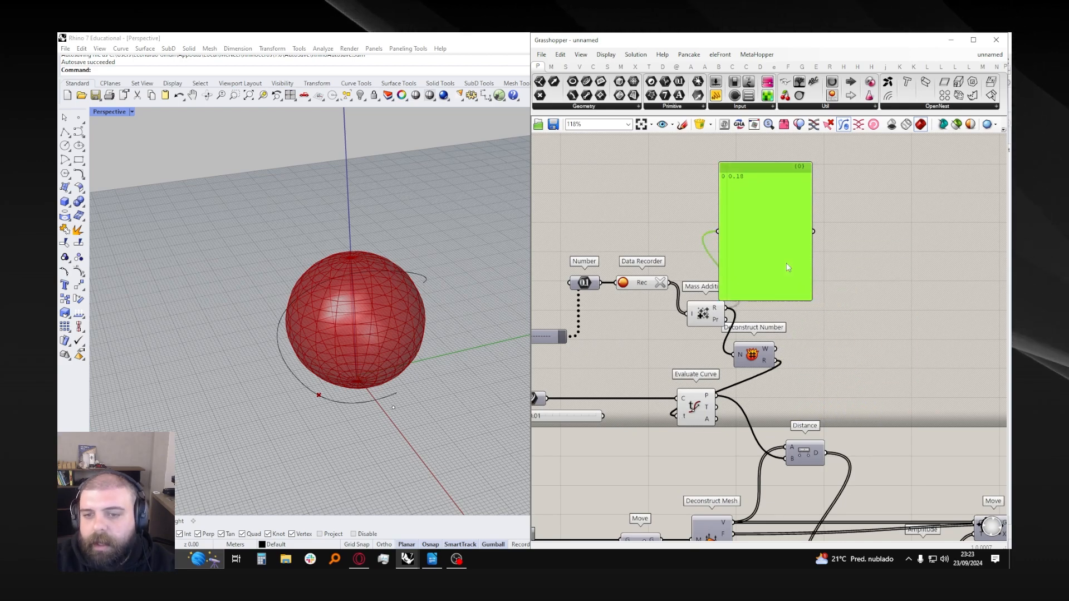
pyautogui.press('Delete')
# - Clear the Data Recorder and run the Trigger briefly to test the point's motion along the curve
pyautogui.scroll(-3, 810, 278)
pyautogui.scroll(2, 747, 284)
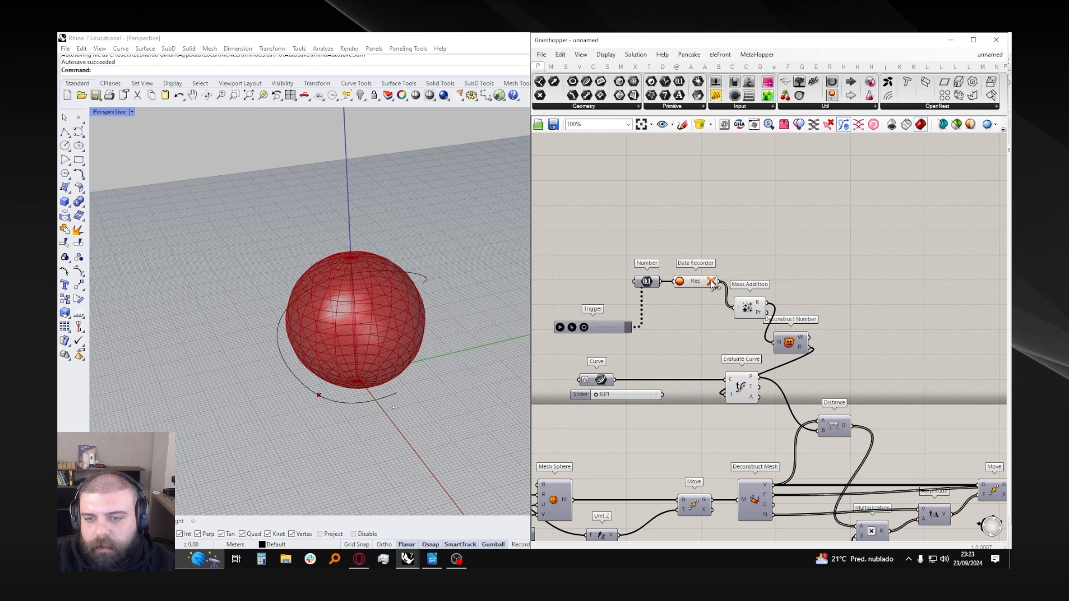
pyautogui.click(561, 329)
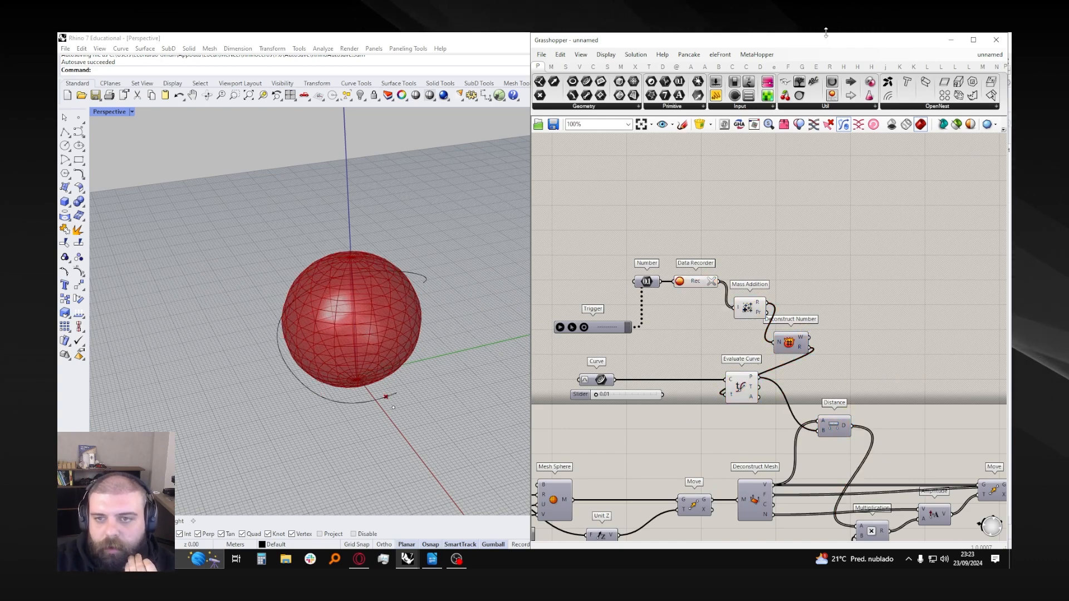
# - Run the Trigger again and display the Mass Addition result in a new panel above it
pyautogui.scroll(1, 566, 331)
pyautogui.scroll(2, 564, 332)
pyautogui.click(561, 330)
pyautogui.scroll(-2, 735, 287)
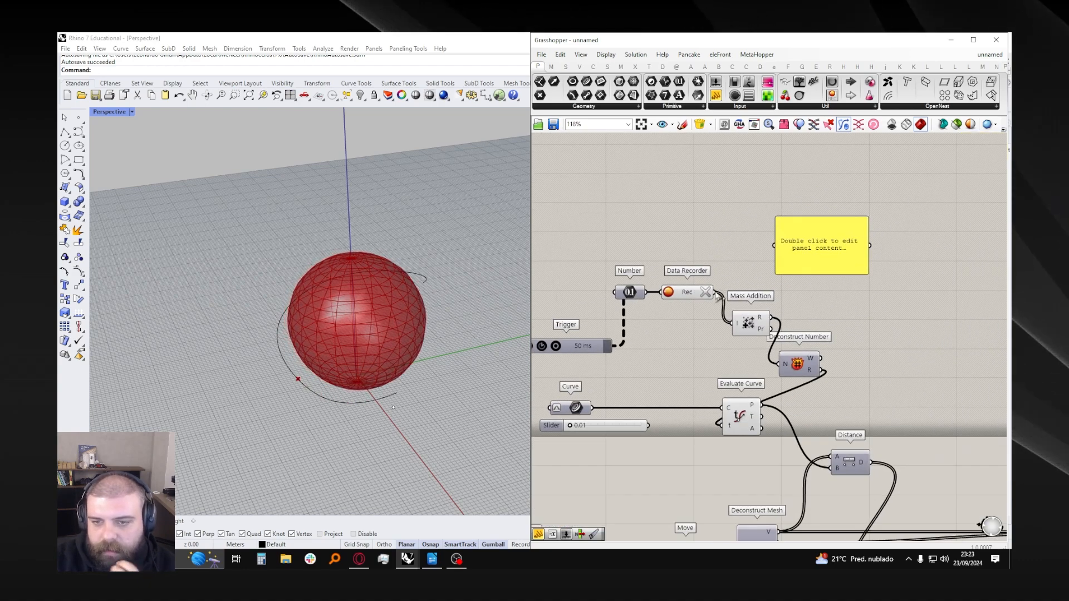
pyautogui.moveTo(770, 317); pyautogui.dragTo(774, 245)
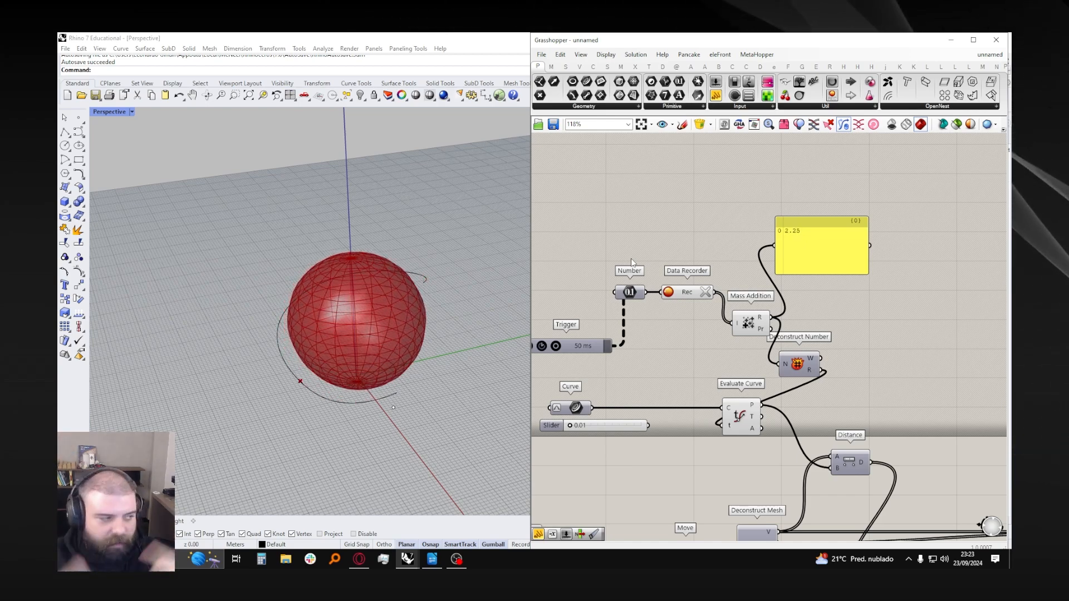
# - Orbit around the sphere and examine the point's motion between the two ends of the curve
pyautogui.moveTo(328, 331); pyautogui.dragTo(424, 289, button='right')
pyautogui.click(429, 280)
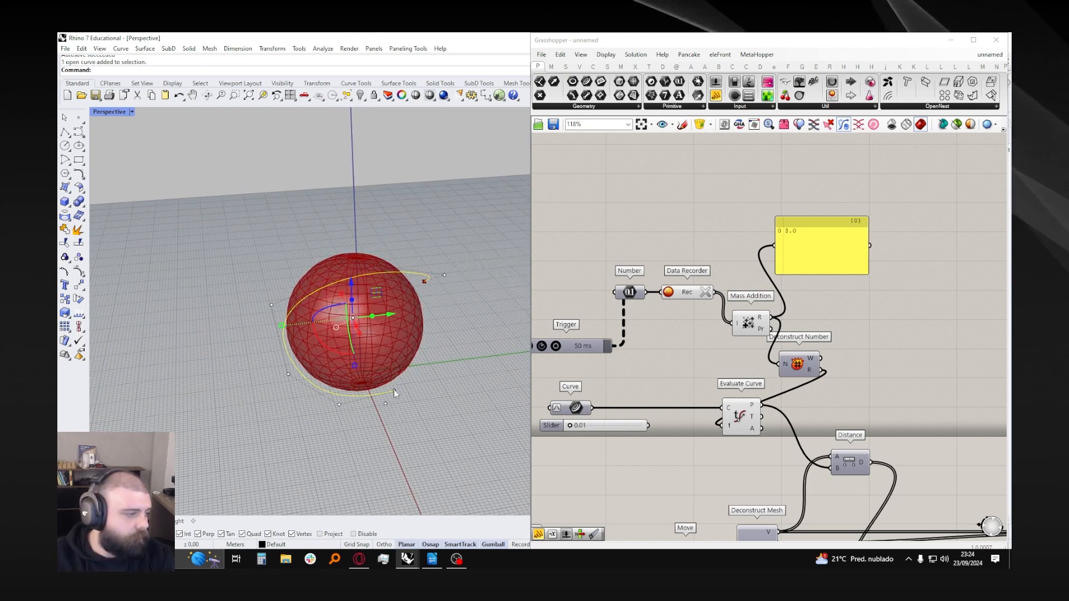
pyautogui.click(433, 376)
pyautogui.moveTo(423, 370); pyautogui.dragTo(450, 379, button='right')
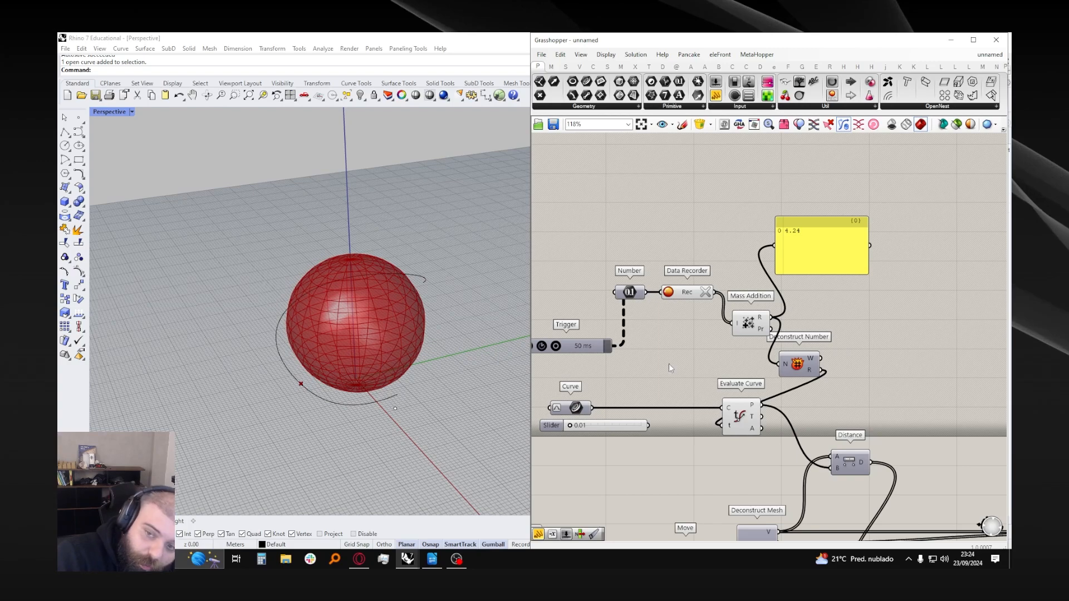
# - Move Evaluate Curve, Distance and the downstream mesh components farther along the canvas, away from the Trigger chain
pyautogui.scroll(-5, 631, 312)
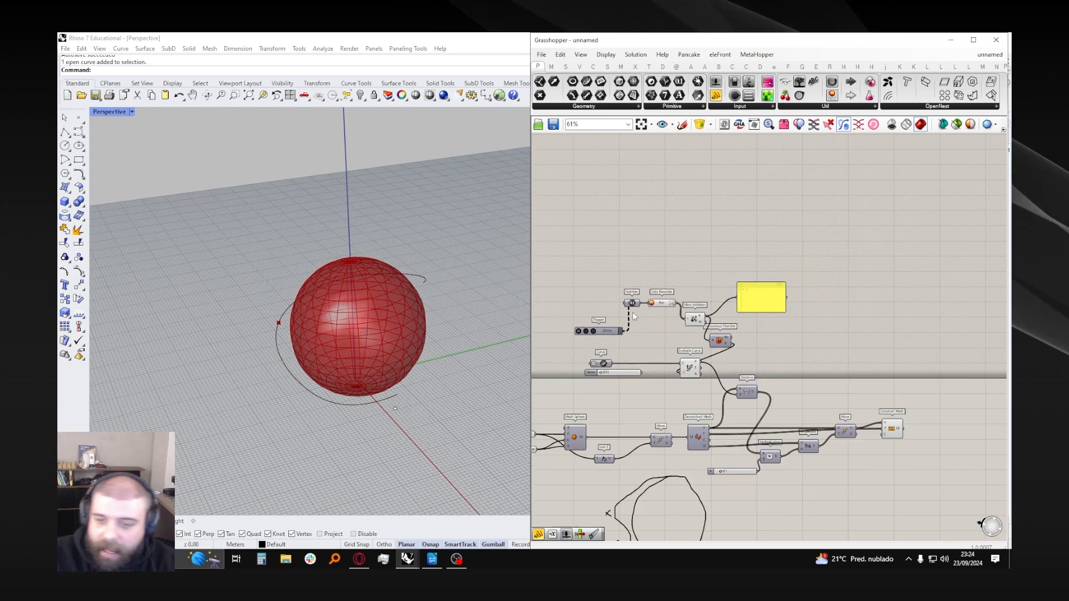
pyautogui.moveTo(901, 465); pyautogui.dragTo(663, 335)
pyautogui.scroll(3, 686, 376)
pyautogui.moveTo(679, 346); pyautogui.dragTo(834, 351)
pyautogui.click(751, 367)
pyautogui.scroll(-2, 757, 366)
pyautogui.scroll(4, 606, 348)
# - Reposition Curve and Deconstruct Number nearer to Evaluate Curve and delete the unused 0.01 slider
pyautogui.moveTo(605, 347); pyautogui.dragTo(872, 367)
pyautogui.moveTo(852, 293); pyautogui.dragTo(879, 293)
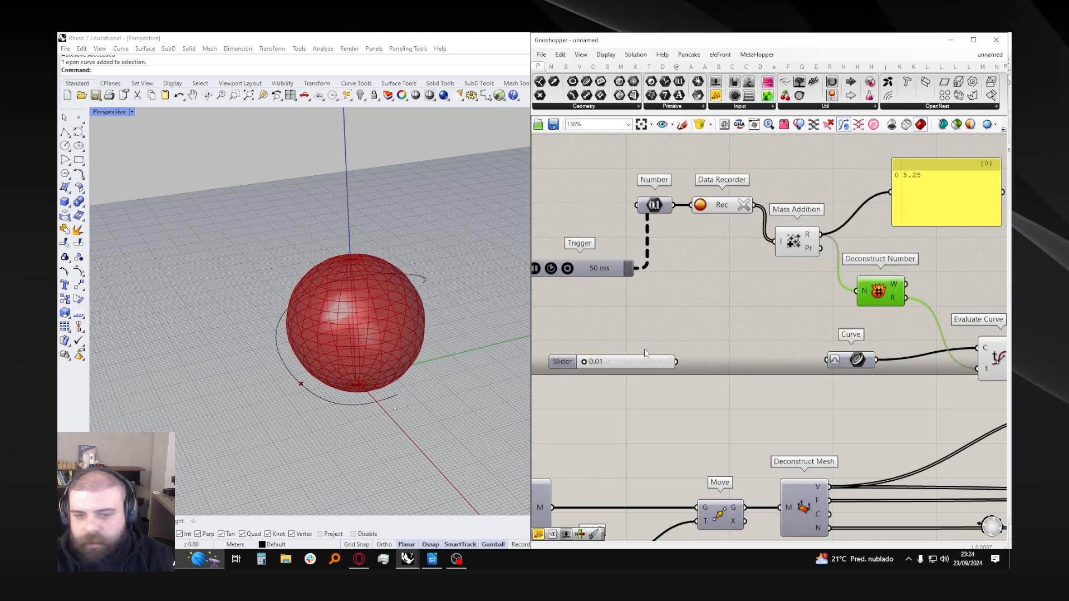
pyautogui.moveTo(625, 358); pyautogui.dragTo(749, 353)
pyautogui.click(727, 259)
# - Check the Data Recorder's Record Limit option and pause the Trigger
pyautogui.rightClick(726, 204)
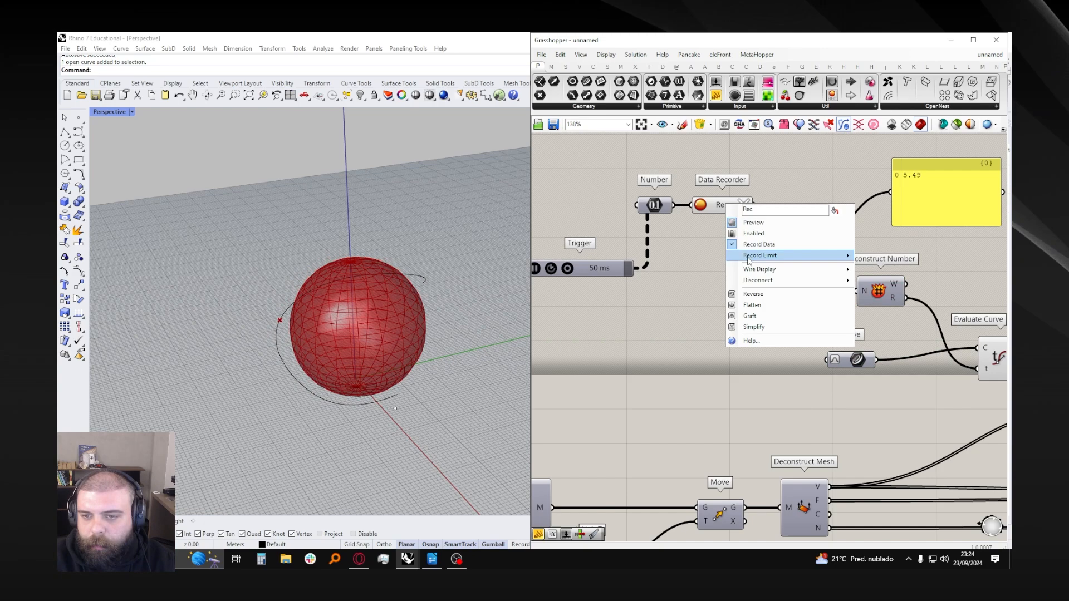
pyautogui.moveTo(742, 262)
pyautogui.click(678, 269)
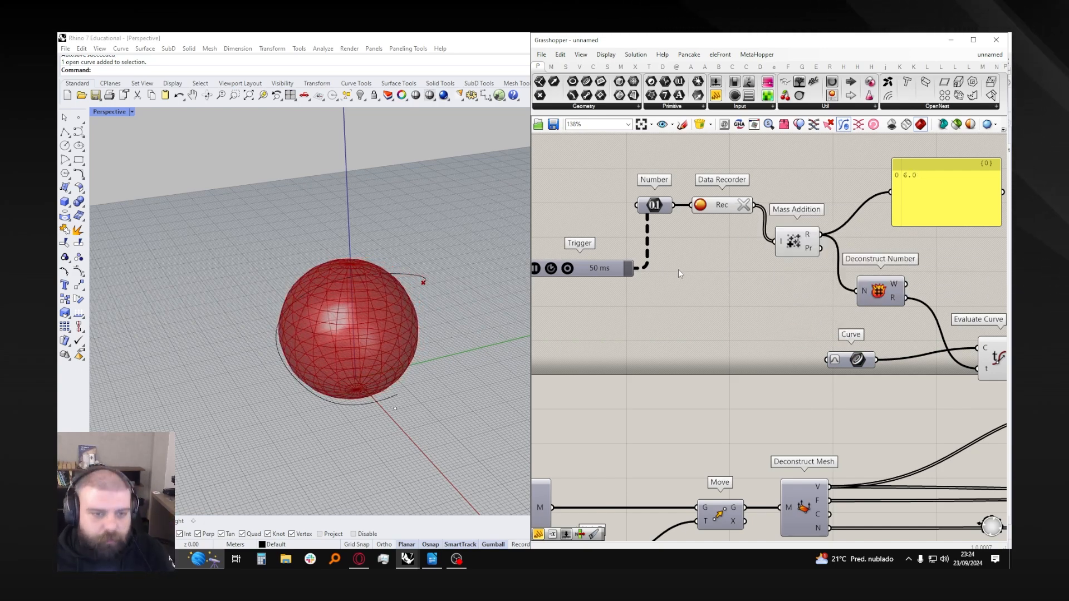
pyautogui.scroll(-3, 678, 269)
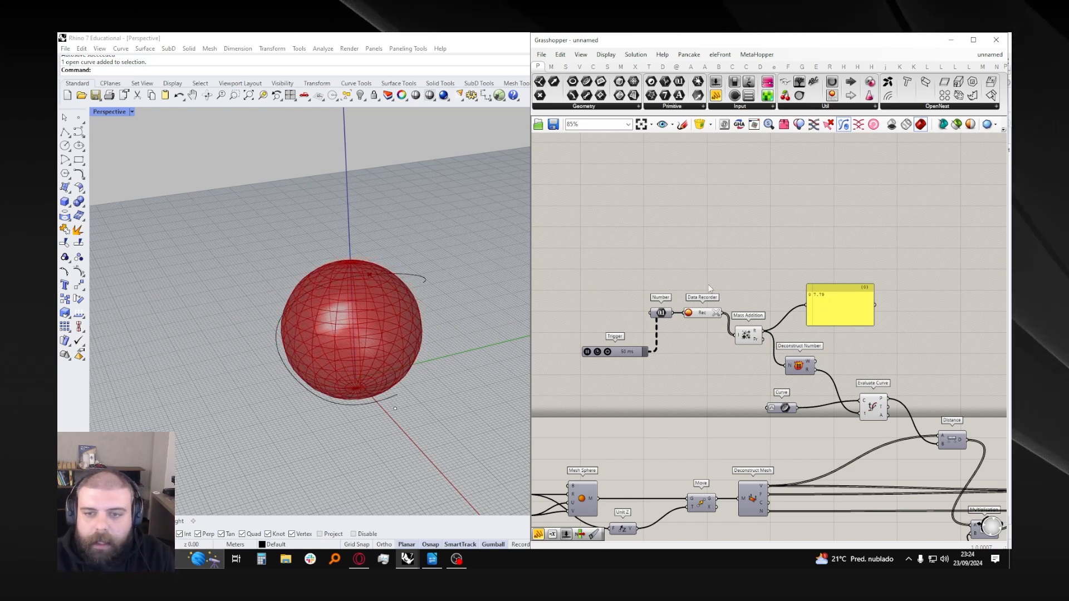
pyautogui.scroll(2, 710, 262)
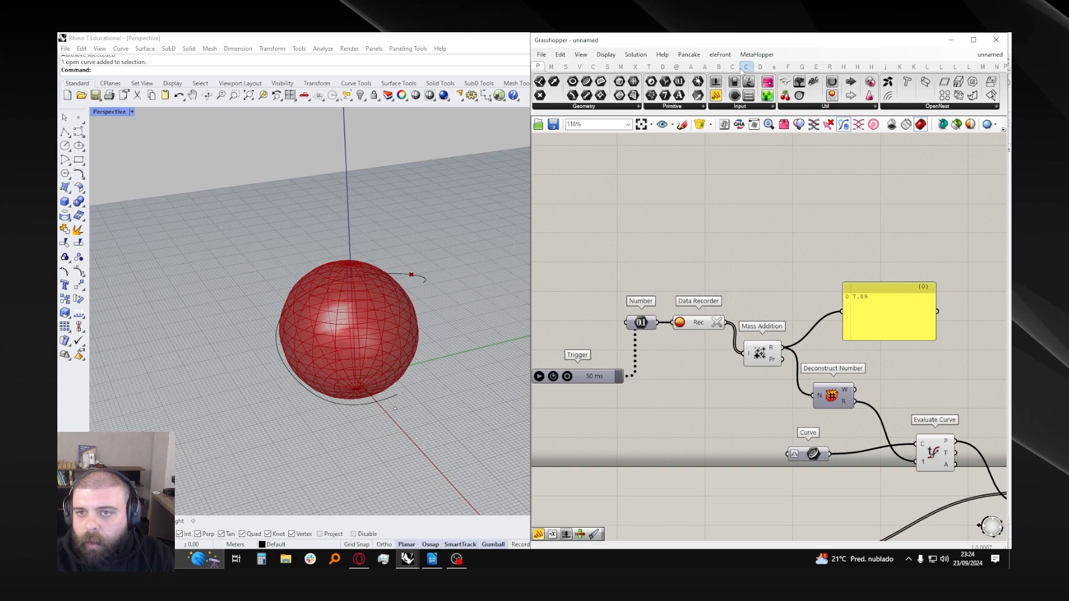
# - Add Loop Start and Loop End components above the Number and Data Recorder chain and connect their loop link
pyautogui.click(706, 67)
pyautogui.click(690, 67)
pyautogui.click(539, 106)
pyautogui.moveTo(569, 150); pyautogui.dragTo(662, 217)
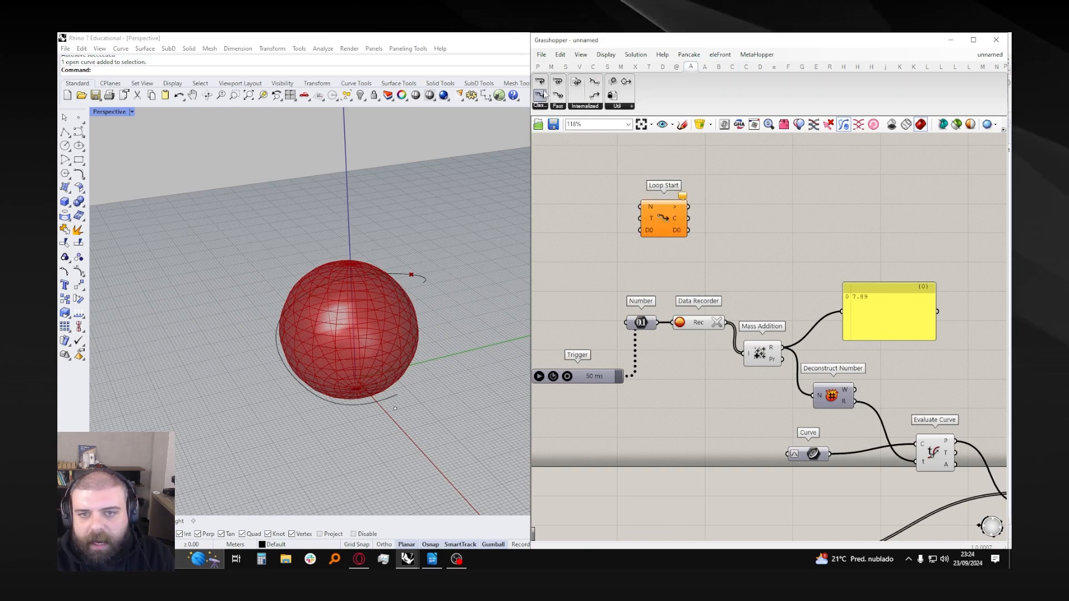
pyautogui.click(539, 106)
pyautogui.moveTo(559, 134); pyautogui.dragTo(776, 220)
pyautogui.scroll(3, 696, 190)
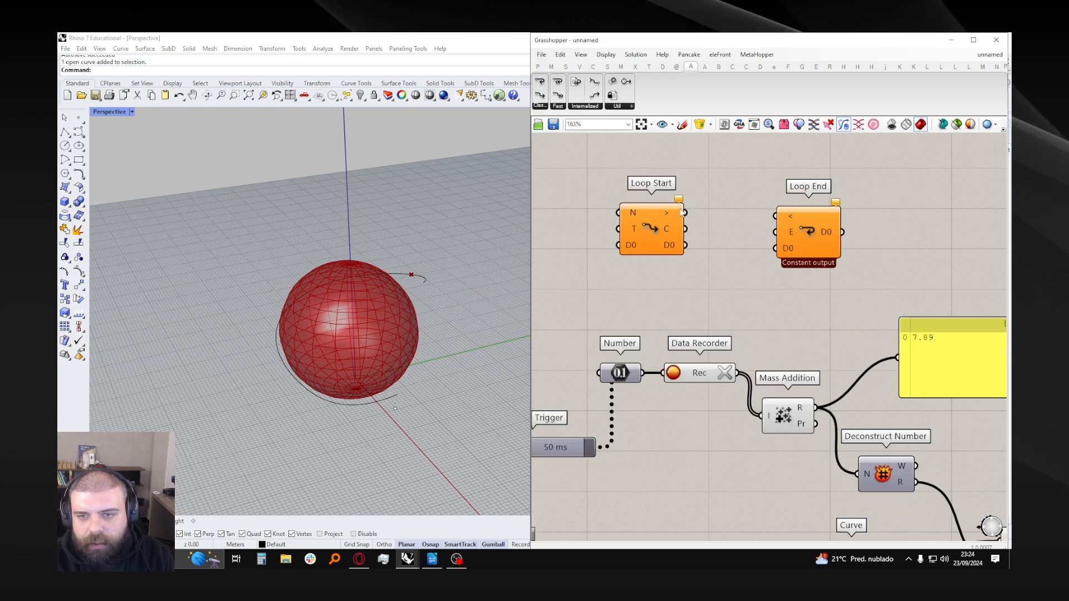
pyautogui.moveTo(664, 216); pyautogui.dragTo(841, 234)
pyautogui.scroll(-2, 722, 240)
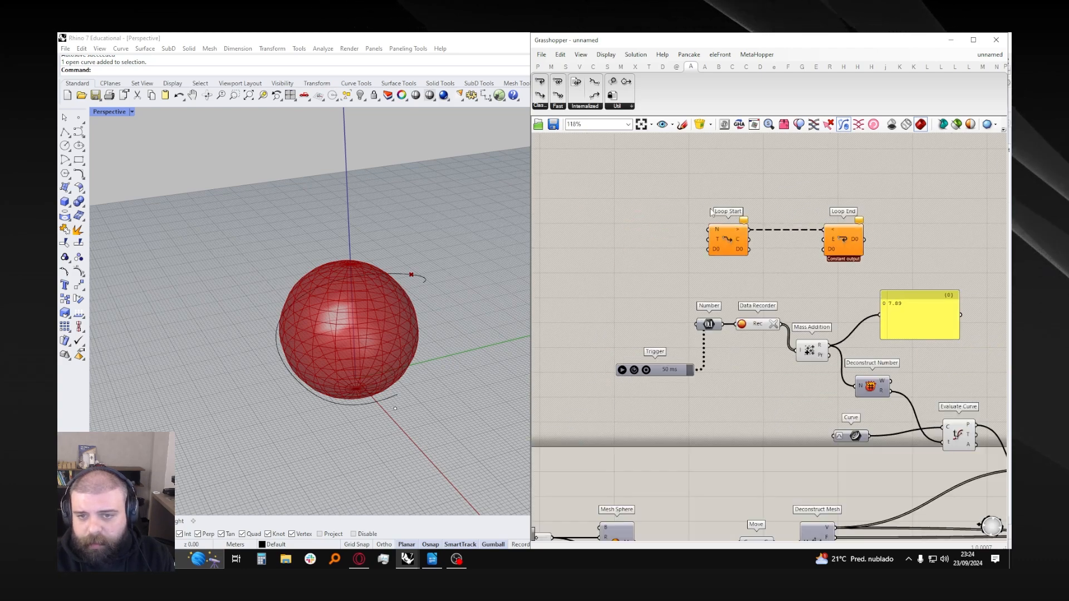
# - Set the Loop Start repeat count to 100 with a panel
pyautogui.scroll(2, 722, 239)
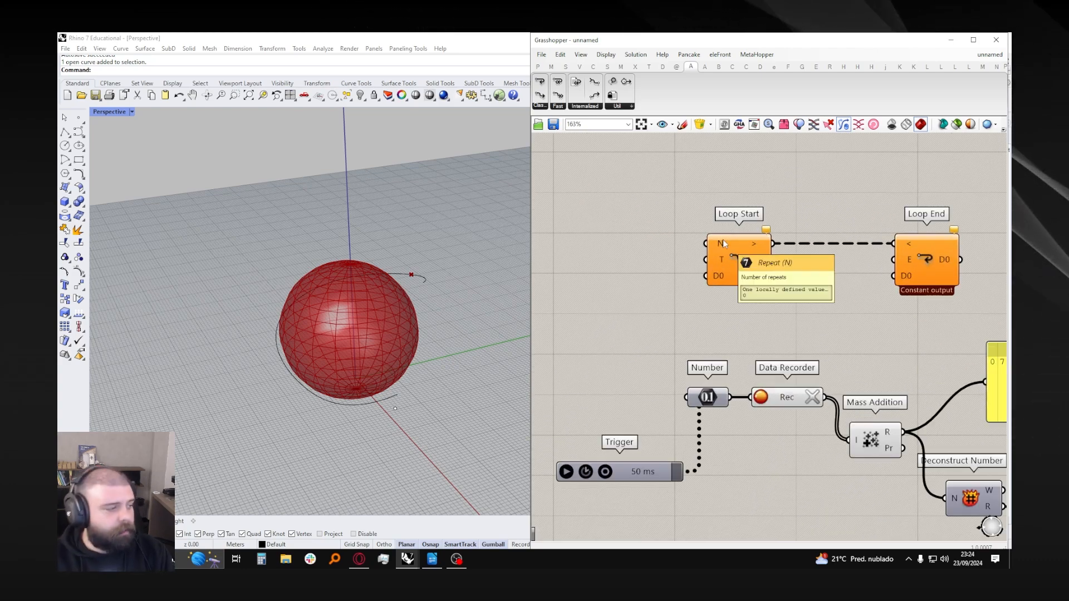
pyautogui.doubleClick(648, 228)
pyautogui.write('//10')
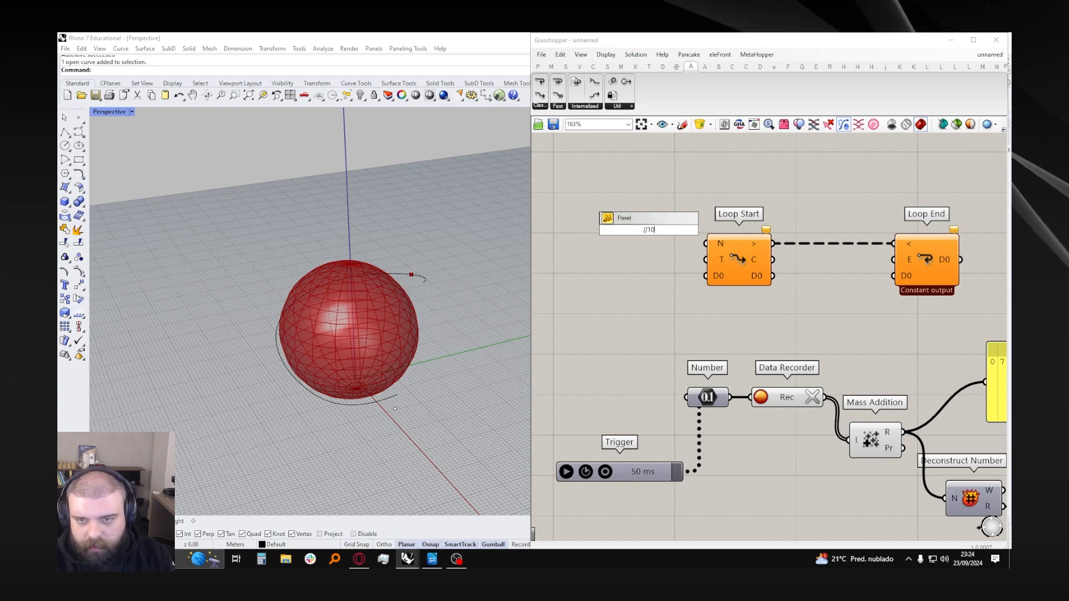
pyautogui.write('0')
pyautogui.press('Return')
pyautogui.moveTo(666, 234); pyautogui.dragTo(719, 244)
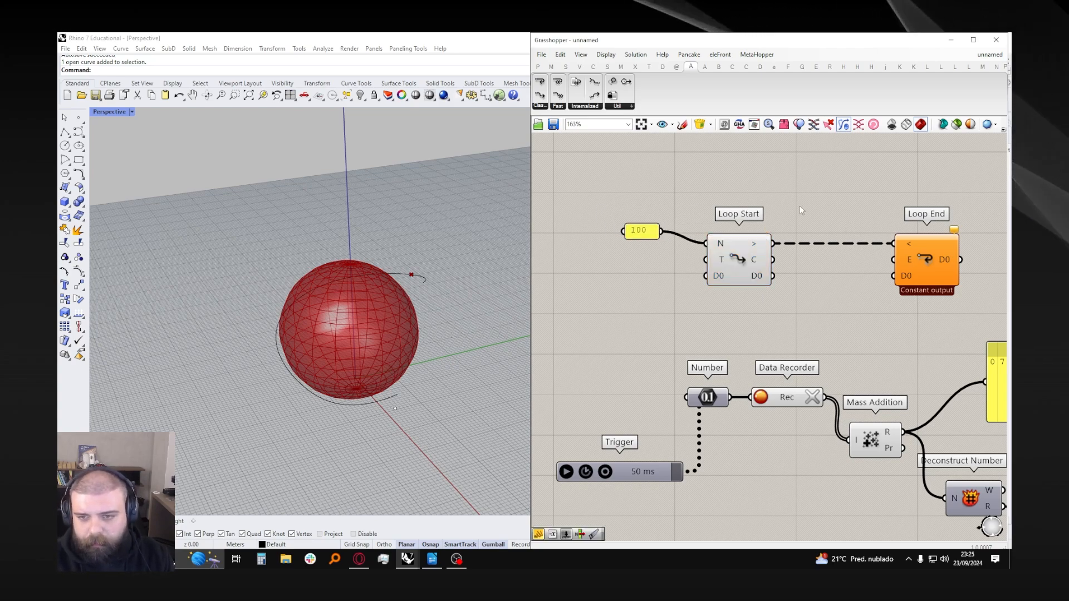
# - Nudge the Loop End component slightly closer to Loop Start
pyautogui.moveTo(800, 206); pyautogui.dragTo(744, 208, button='right')
pyautogui.moveTo(867, 268); pyautogui.dragTo(856, 268)
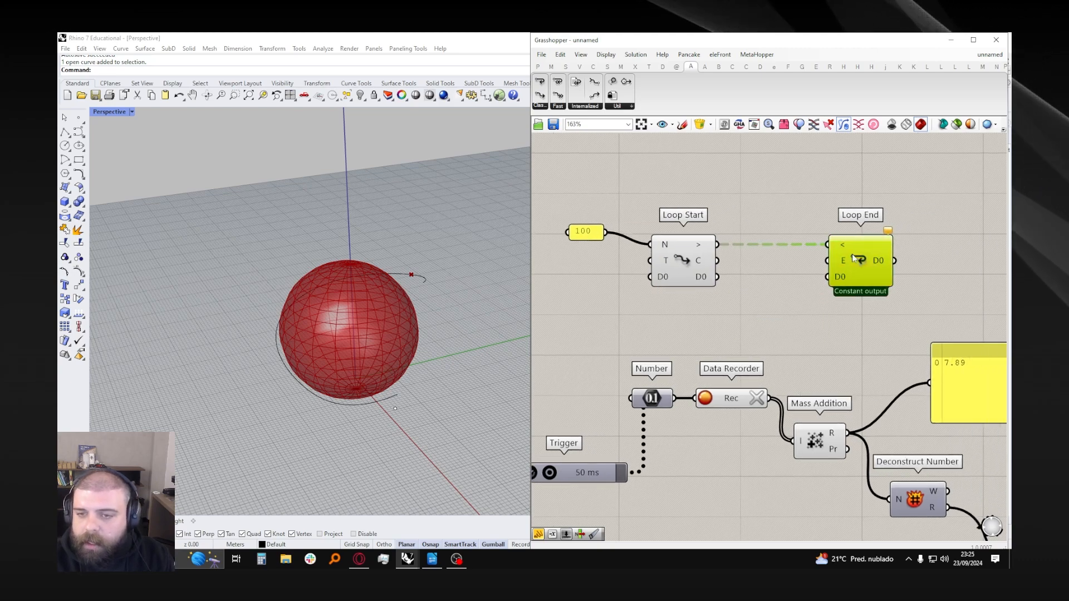
pyautogui.click(766, 268)
pyautogui.click(859, 237)
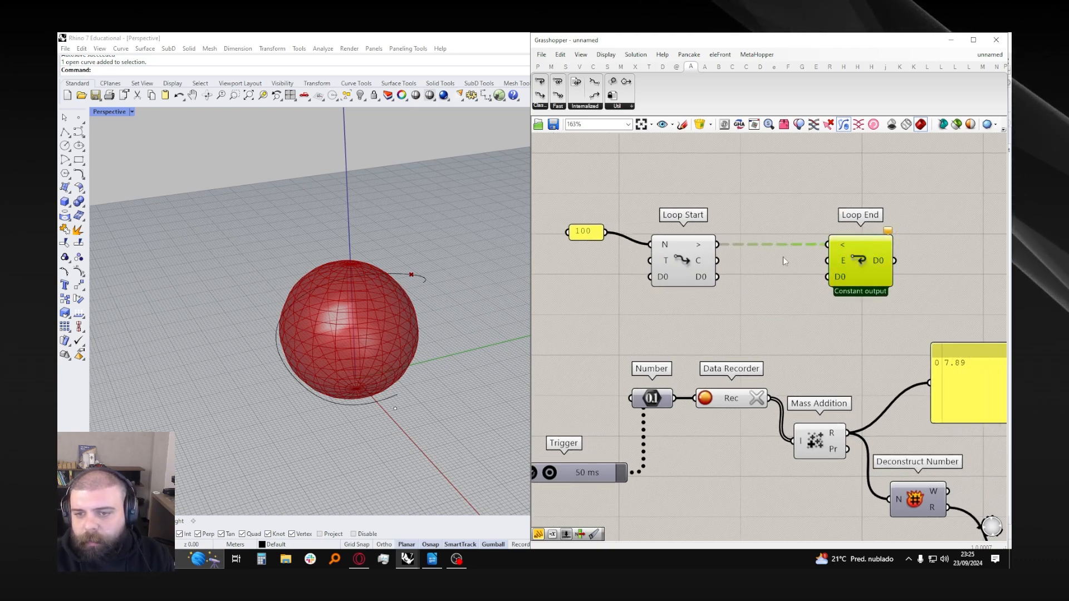
pyautogui.click(743, 288)
pyautogui.moveTo(737, 292); pyautogui.dragTo(756, 297, button='right')
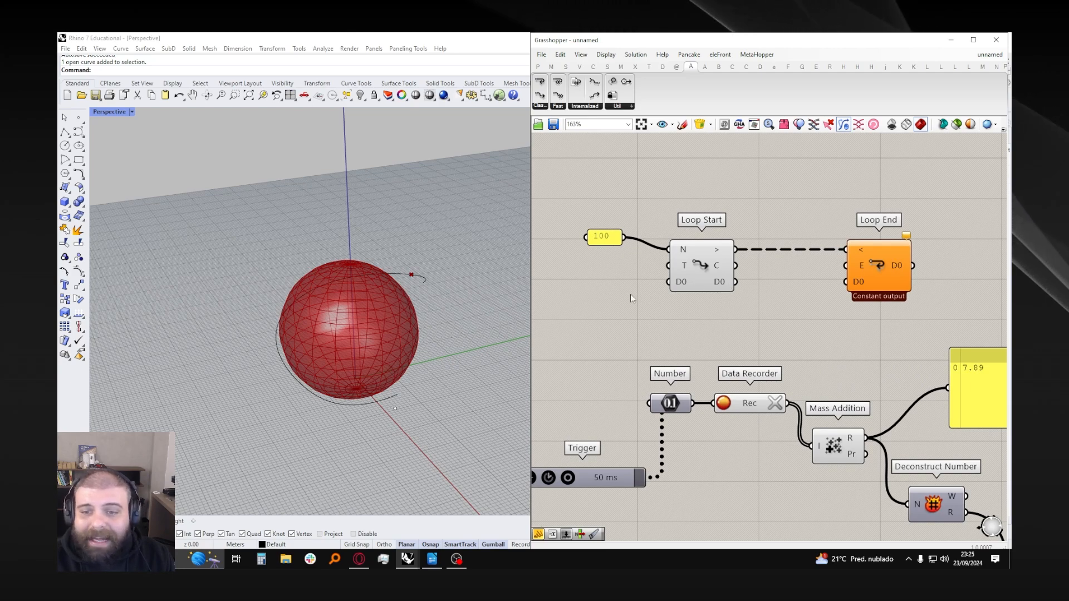
# - Feed a panel with the value 1 into Loop Start's D0 and connect its D0 output to Loop End's D0
pyautogui.doubleClick(602, 298)
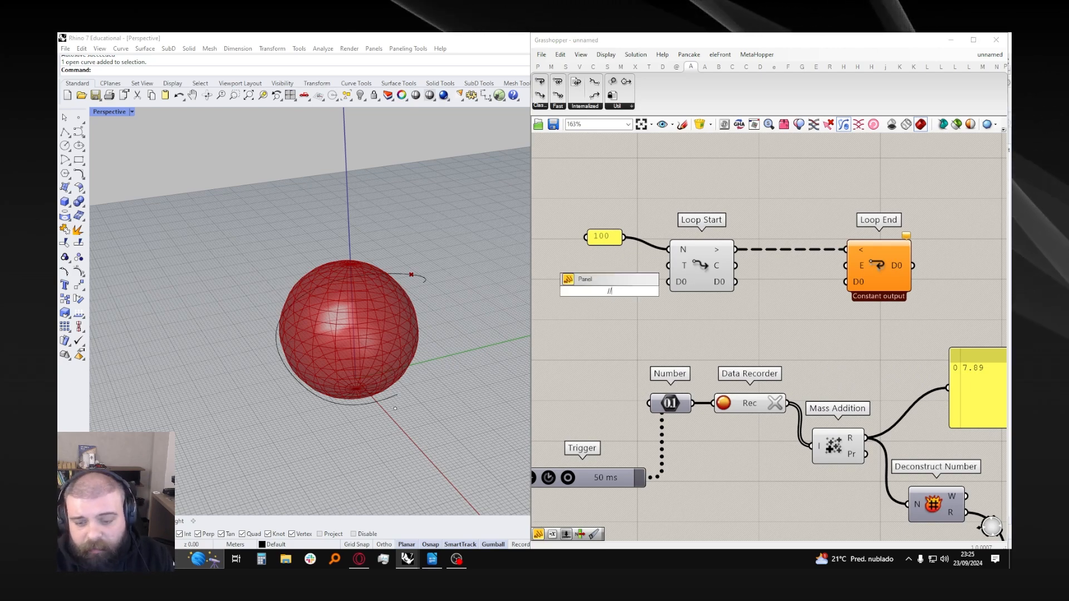
pyautogui.write('//1')
pyautogui.press('Return')
pyautogui.moveTo(622, 289); pyautogui.dragTo(669, 282)
pyautogui.moveTo(735, 282); pyautogui.dragTo(902, 276)
pyautogui.click(828, 187)
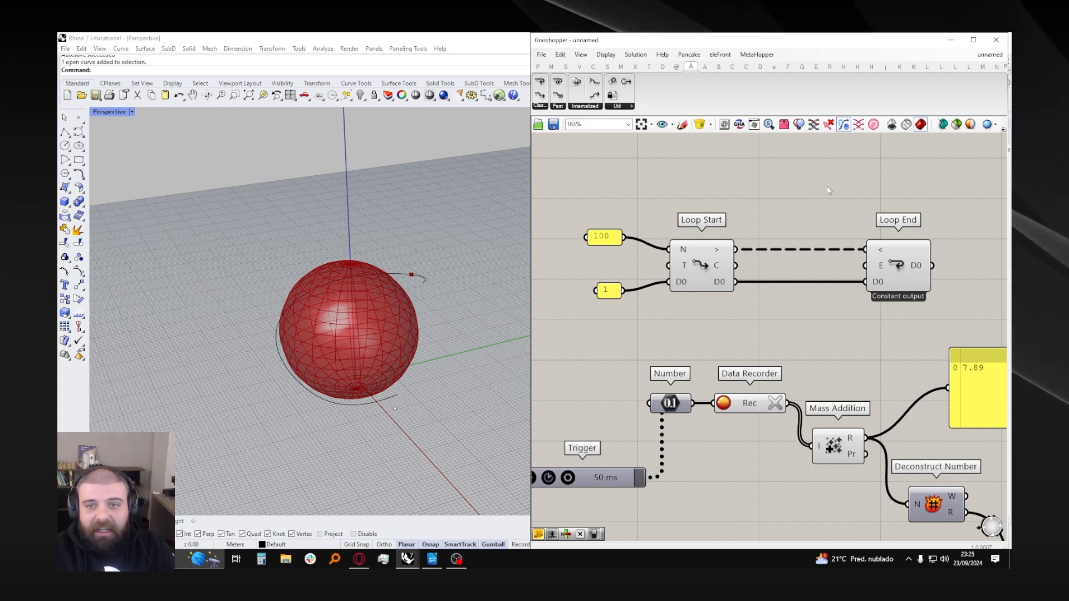
# - Add a panel below Loop End and connect Loop Start's counter output C to it
pyautogui.scroll(11, 656, 75)
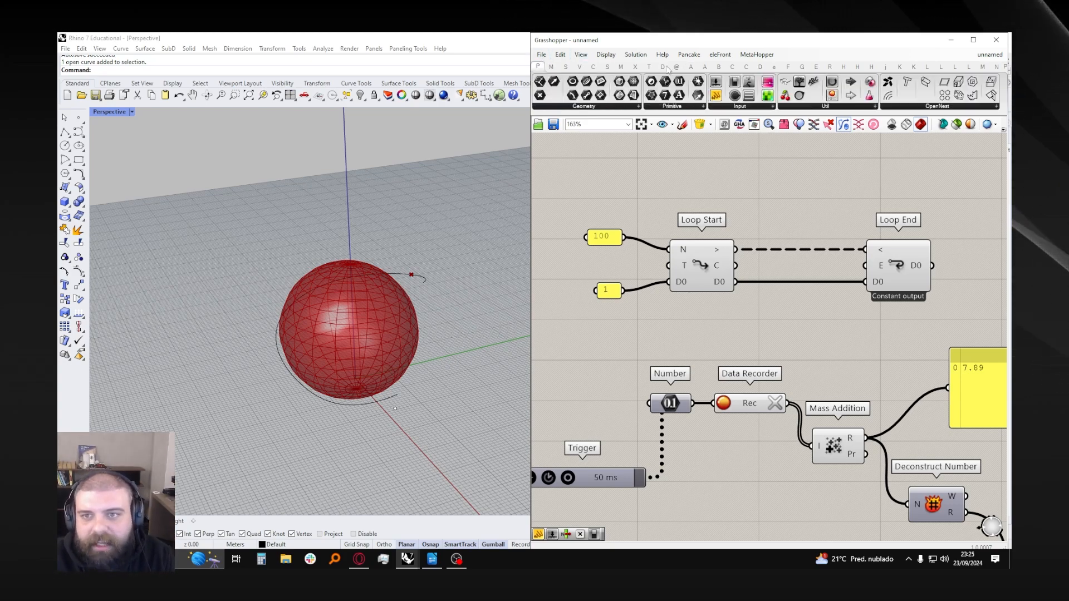
pyautogui.moveTo(719, 96); pyautogui.dragTo(827, 180)
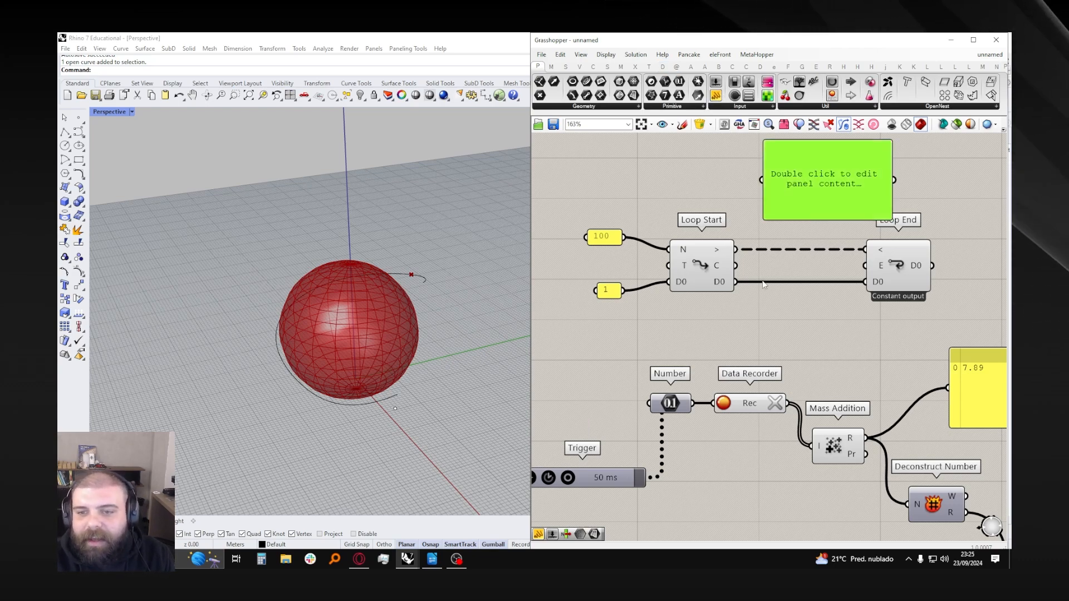
pyautogui.moveTo(735, 265); pyautogui.dragTo(809, 330)
pyautogui.click(817, 184)
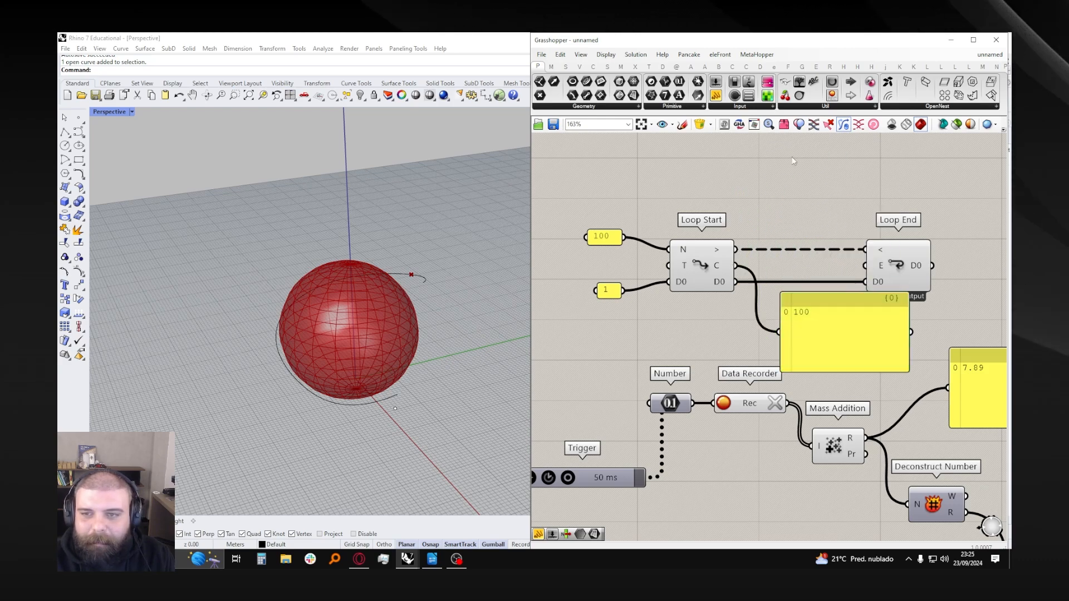
# - Add a Button wired to Loop Start's T input and trigger the loop with it
pyautogui.click(823, 106)
pyautogui.click(739, 107)
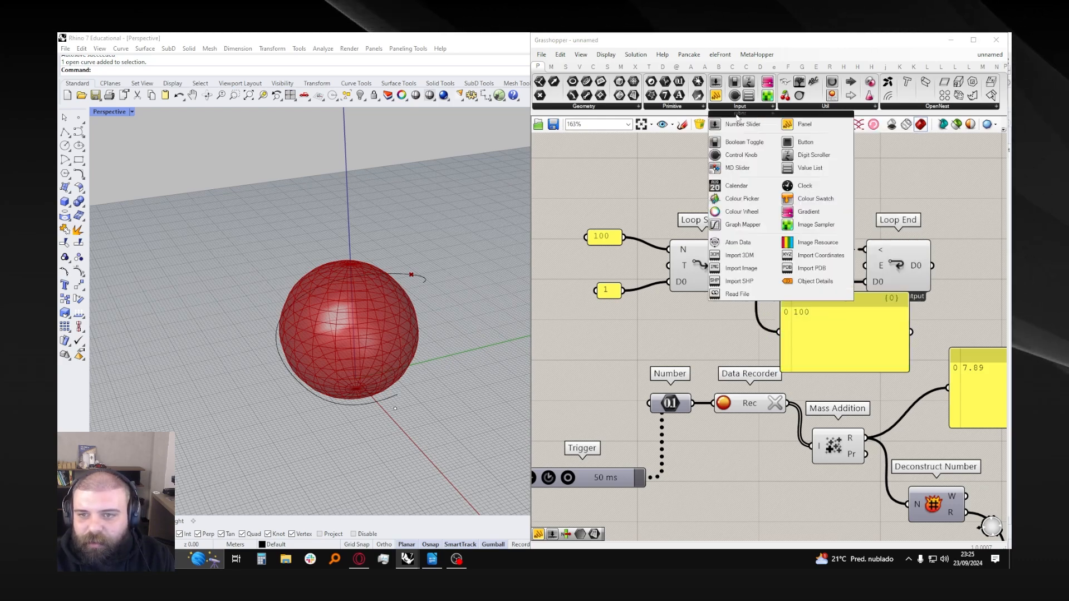
pyautogui.moveTo(730, 143); pyautogui.dragTo(576, 269)
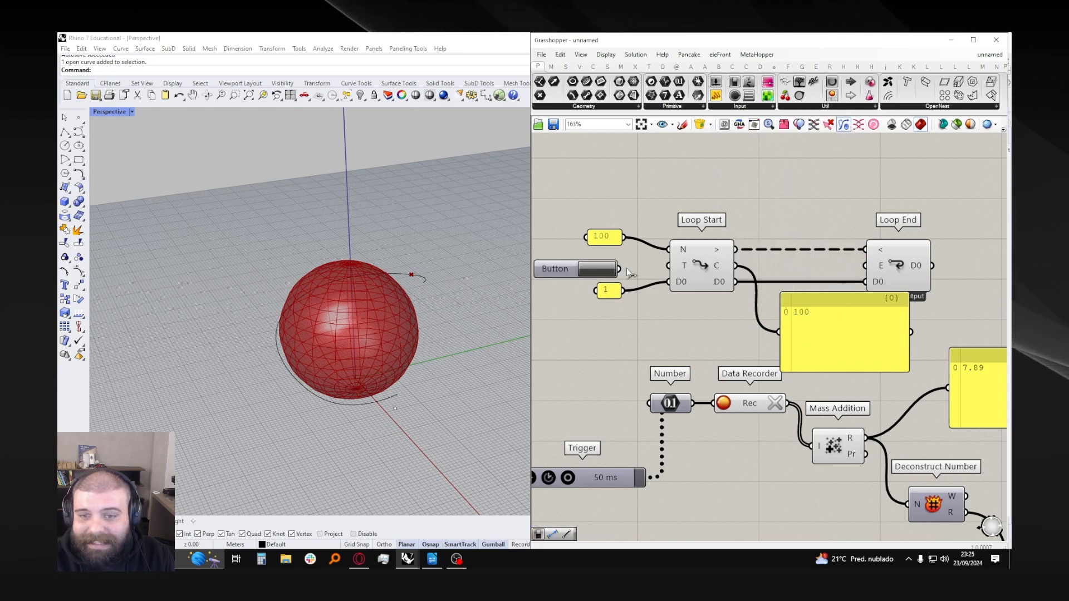
pyautogui.click(598, 270)
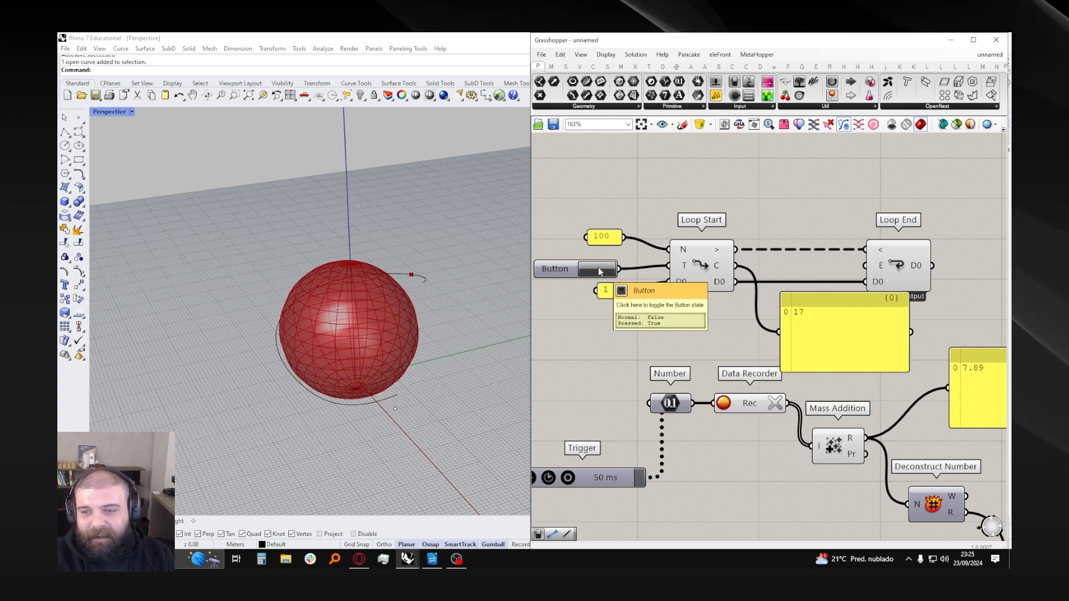
# - Move Loop End closer to Loop Start, shift the counter panel clear below it, and rerun the loop
pyautogui.click(898, 269)
pyautogui.moveTo(898, 269); pyautogui.dragTo(814, 269)
pyautogui.click(877, 267)
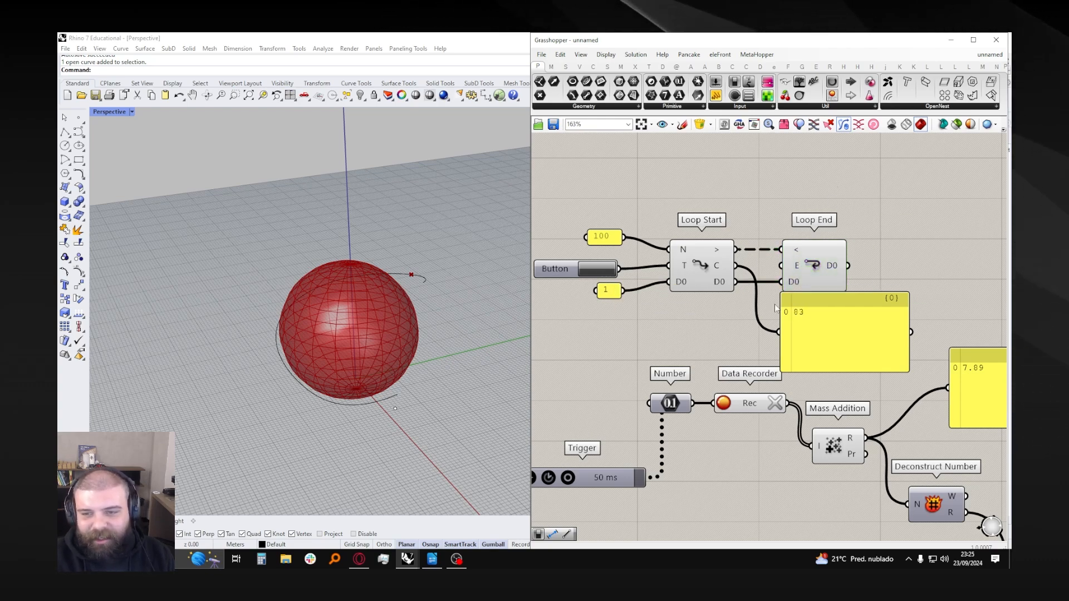
pyautogui.moveTo(815, 321); pyautogui.dragTo(861, 351)
pyautogui.moveTo(905, 305); pyautogui.dragTo(892, 302)
pyautogui.moveTo(840, 279); pyautogui.dragTo(771, 206)
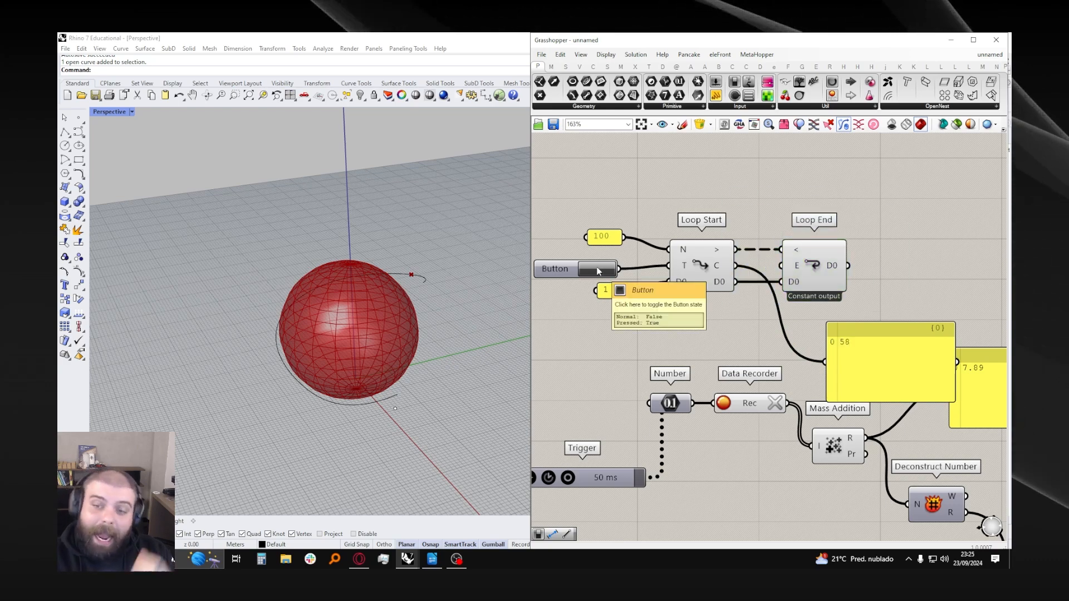
# - Add a Division component below Loop Start and feed the loop counter C into its A input
pyautogui.moveTo(883, 345); pyautogui.dragTo(750, 262, button='right')
pyautogui.click(816, 335)
pyautogui.scroll(-4, 796, 340)
pyautogui.scroll(2, 750, 262)
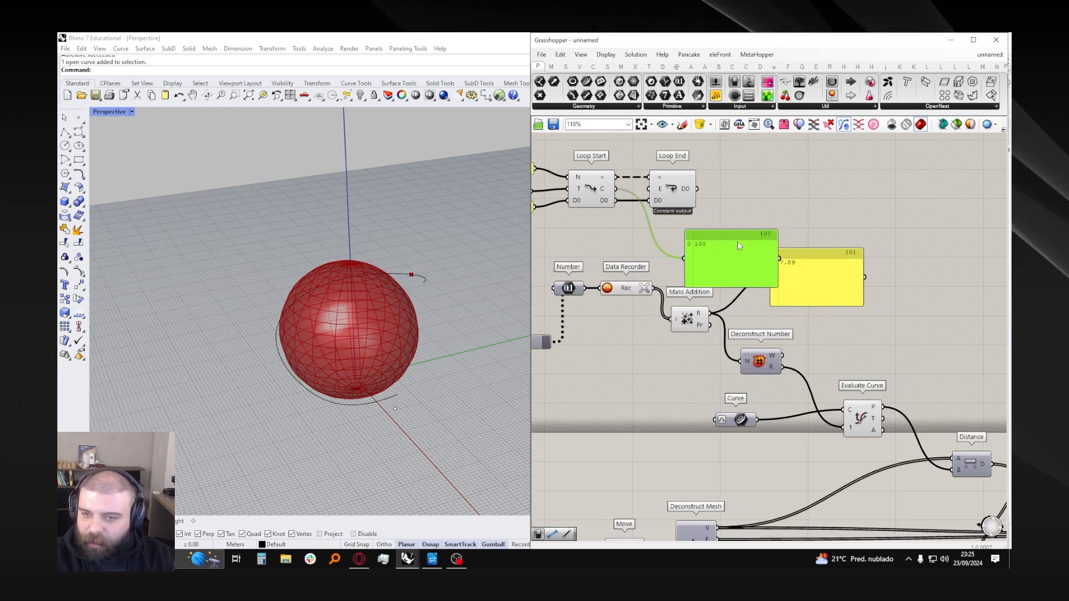
pyautogui.click(681, 236)
pyautogui.moveTo(682, 238); pyautogui.dragTo(718, 273, button='right')
pyautogui.scroll(1, 724, 275)
pyautogui.rightClick(747, 291)
pyautogui.moveTo(754, 230); pyautogui.dragTo(819, 262, button='right')
pyautogui.doubleClick(715, 312)
pyautogui.write('divis')
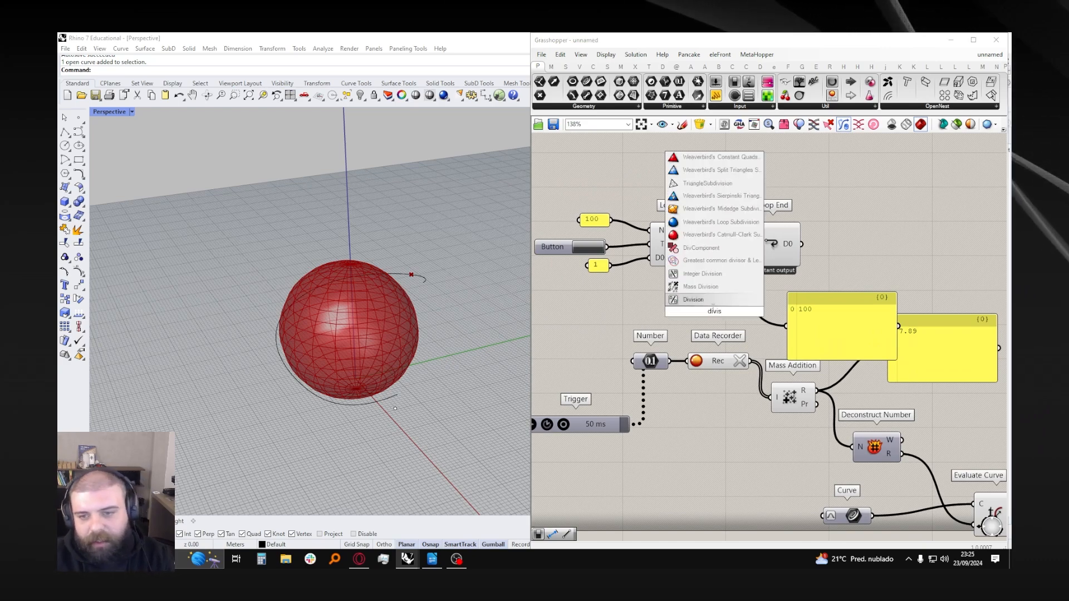
pyautogui.click(713, 303)
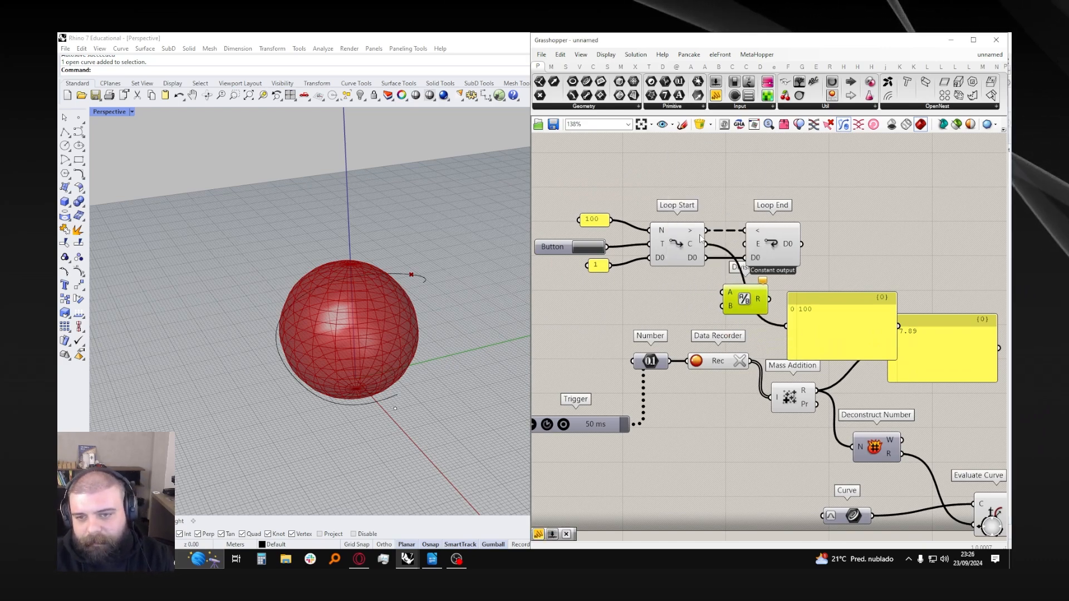
pyautogui.moveTo(710, 299); pyautogui.dragTo(713, 262)
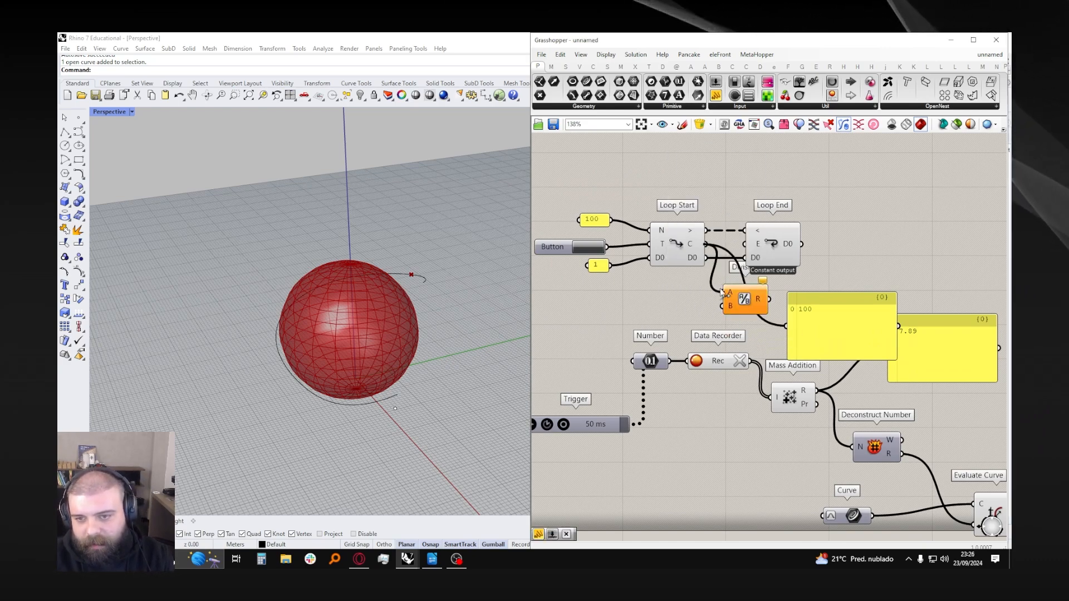
# - Feed a panel with the value 100 into Division's B and connect its result to the counter panel
pyautogui.doubleClick(698, 305)
pyautogui.write('100')
pyautogui.press('Return')
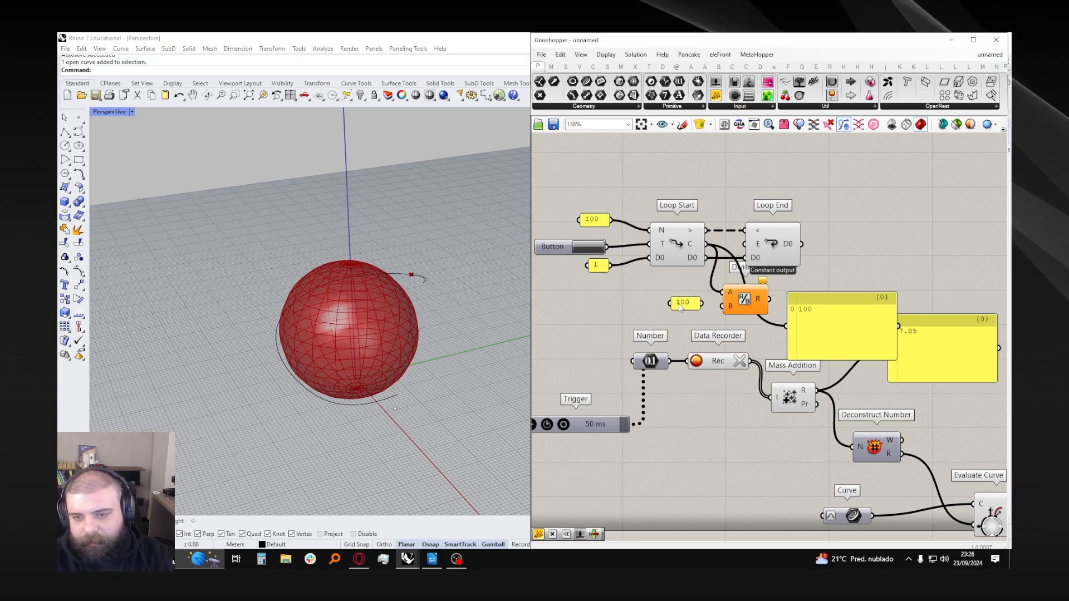
pyautogui.moveTo(718, 310); pyautogui.dragTo(728, 311)
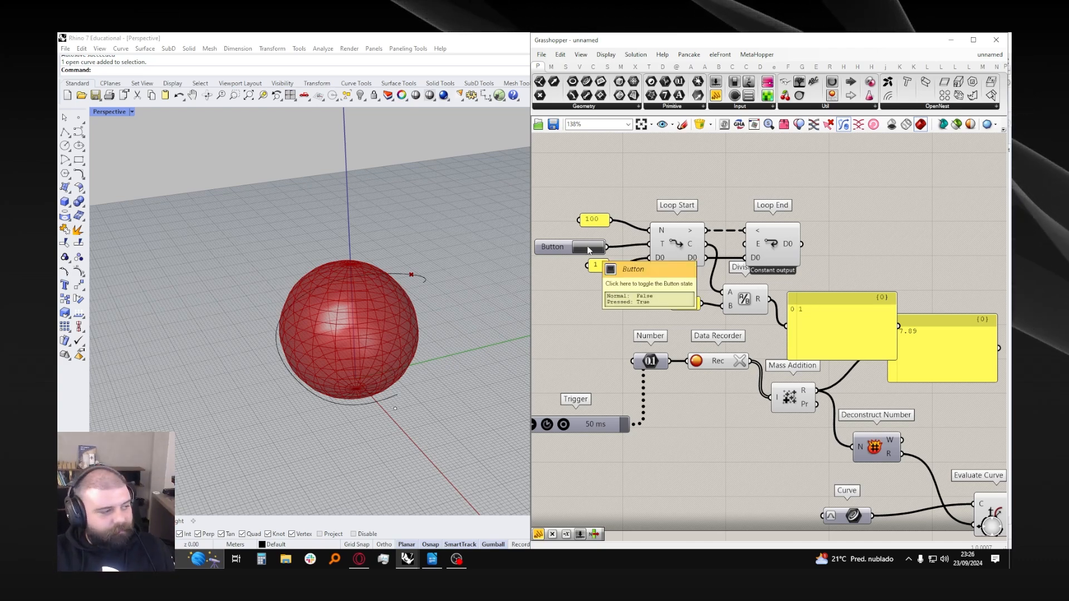
# - Set the Loop Start repeat count to 500 and feed the Division result into Deconstruct Number's N input
pyautogui.doubleClick(594, 219)
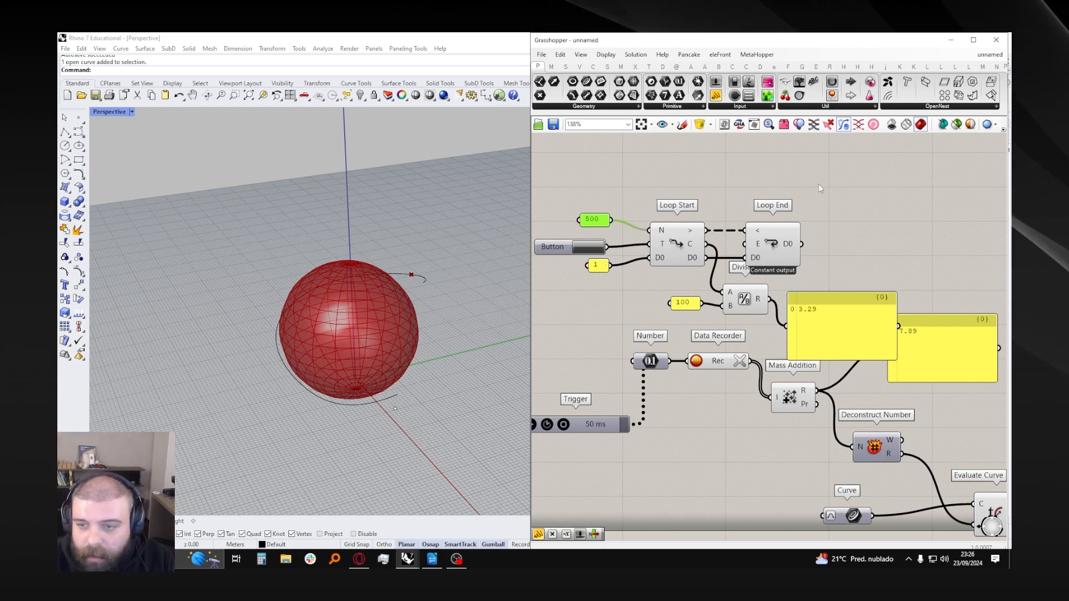
pyautogui.scroll(-3, 702, 334)
pyautogui.scroll(4, 824, 354)
pyautogui.moveTo(840, 340); pyautogui.dragTo(887, 332)
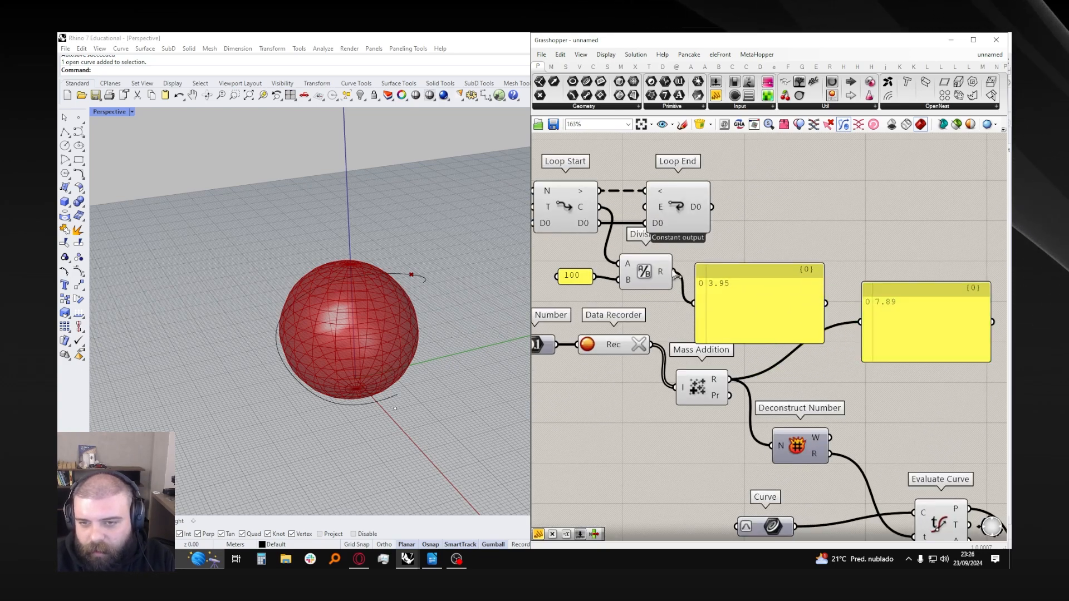
pyautogui.scroll(-3, 809, 325)
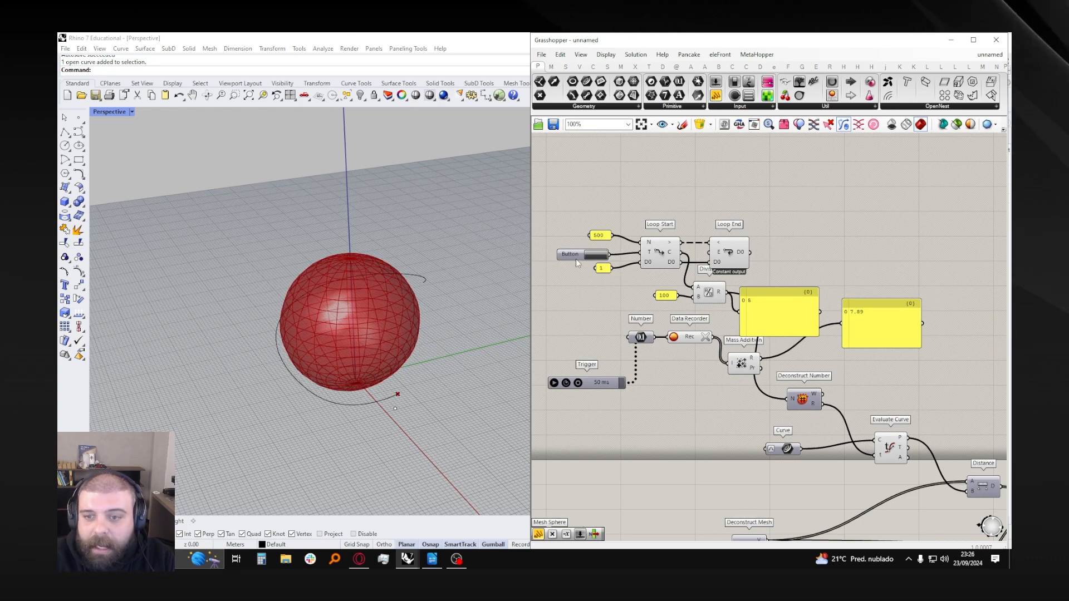
# - Rerun the loop with the button and watch the point travel along the curve while reviewing the loop components
pyautogui.scroll(2, 579, 259)
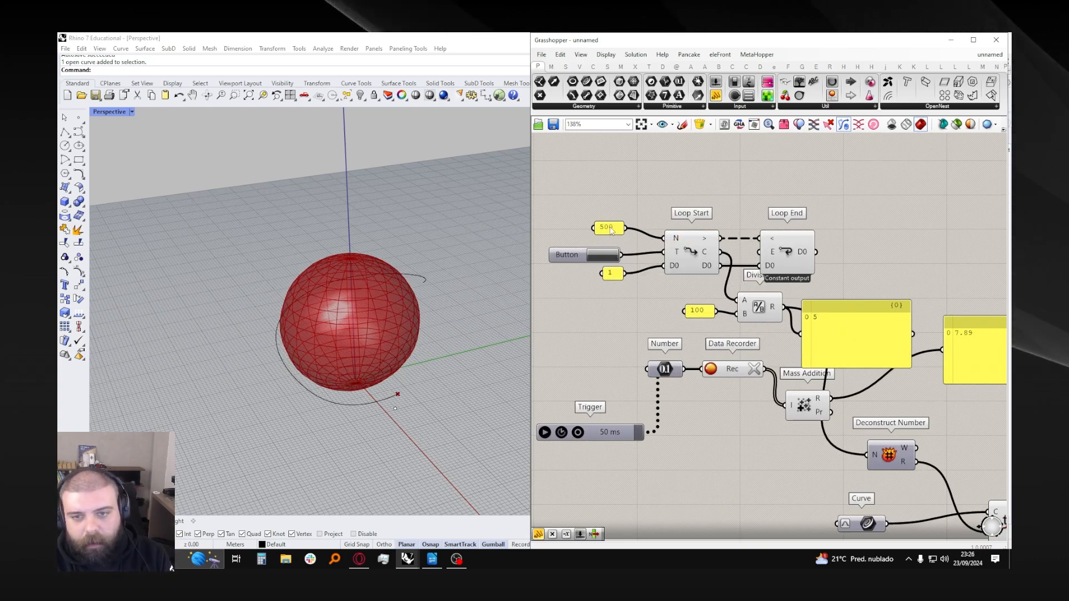
pyautogui.moveTo(577, 198); pyautogui.dragTo(636, 241)
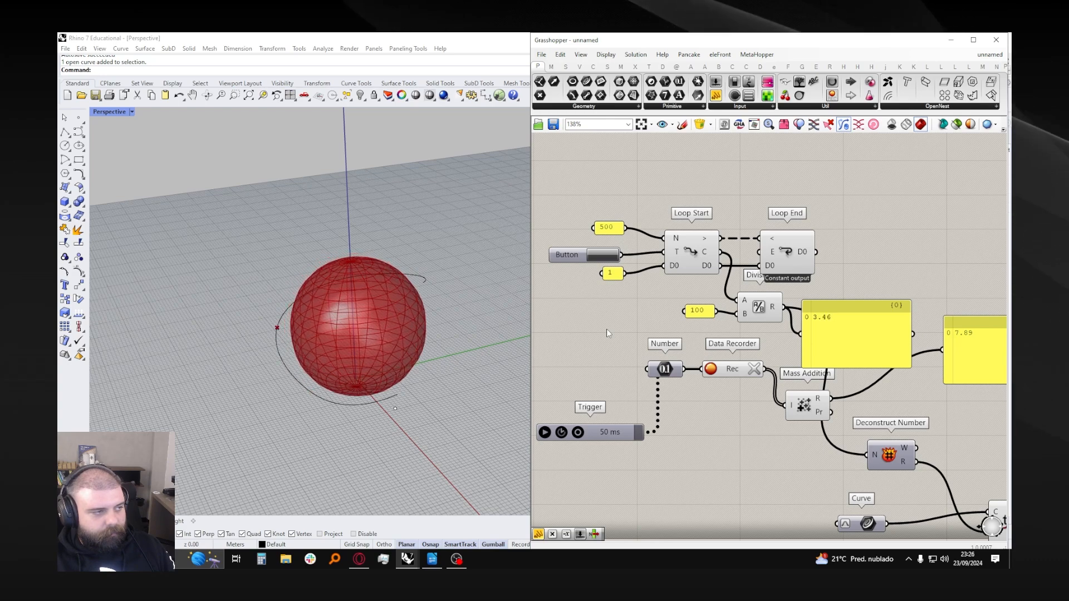
pyautogui.scroll(-3, 624, 304)
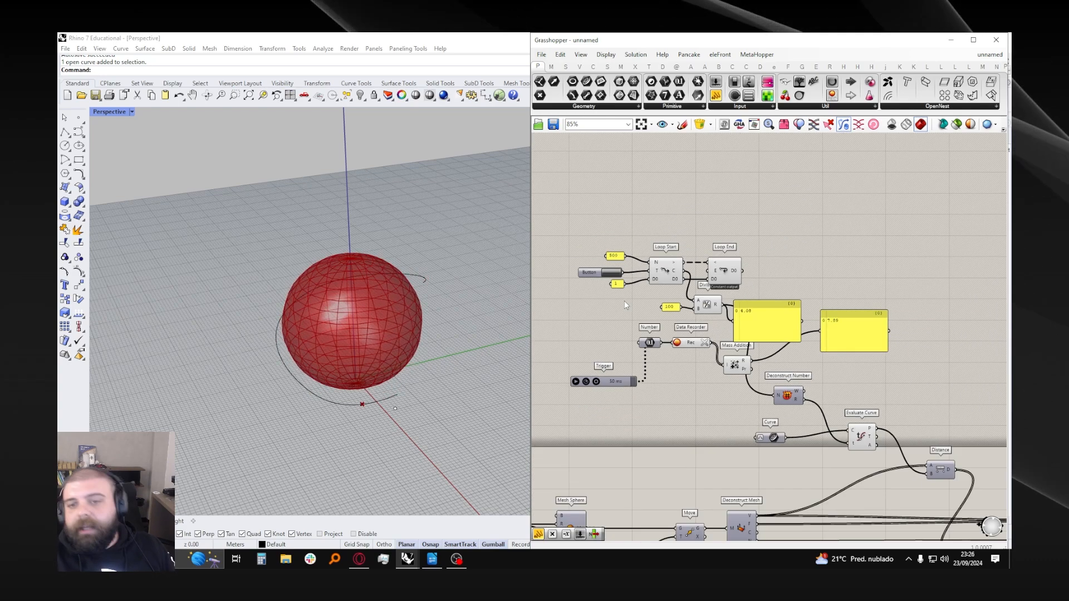
pyautogui.moveTo(569, 230); pyautogui.dragTo(770, 291)
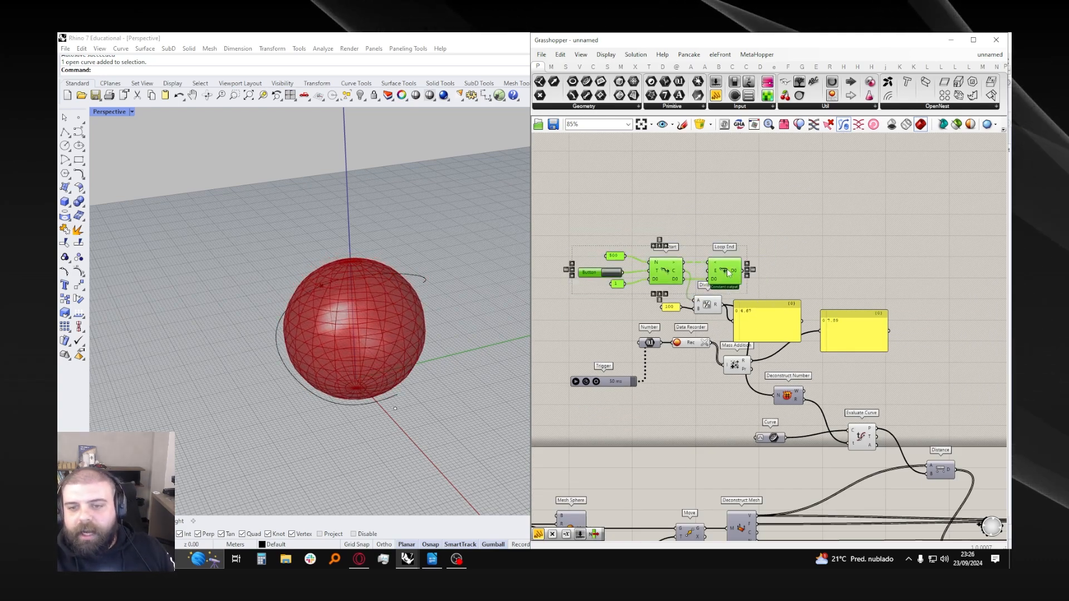
pyautogui.click(763, 282)
# - Move the Division result panel directly above the Mass Addition result panel
pyautogui.scroll(1, 764, 310)
pyautogui.moveTo(761, 333); pyautogui.dragTo(863, 289)
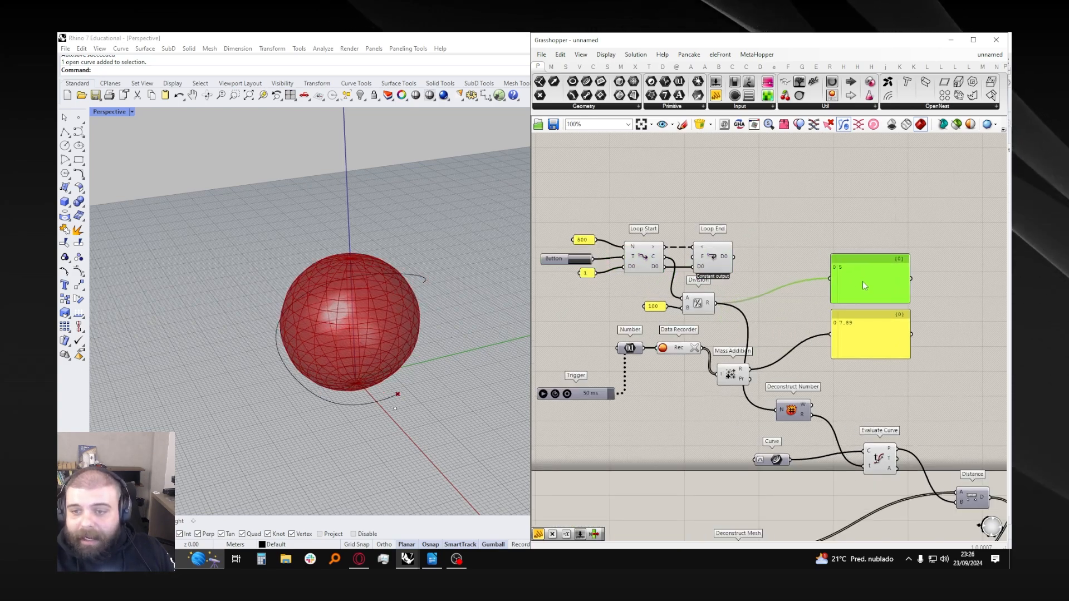
pyautogui.click(846, 250)
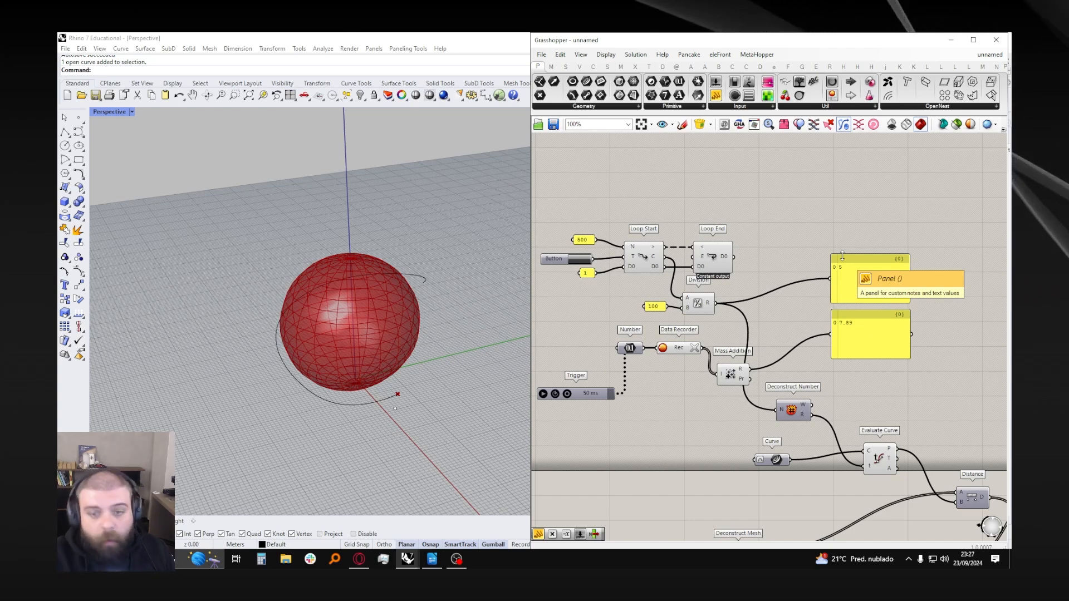
pyautogui.scroll(-3, 804, 415)
pyautogui.scroll(4, 804, 415)
pyautogui.click(818, 415)
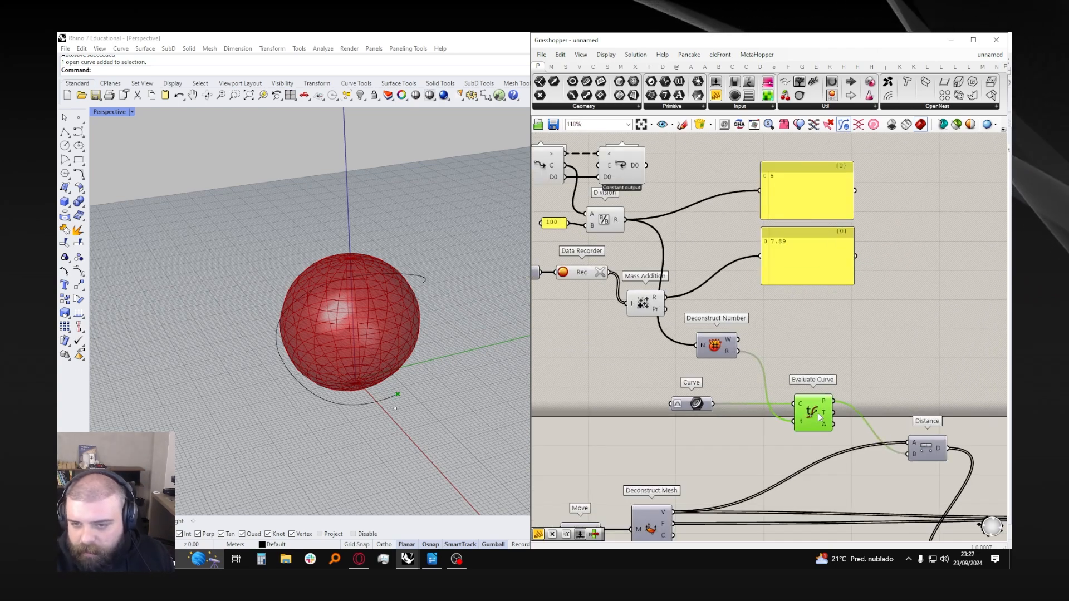
pyautogui.click(759, 382)
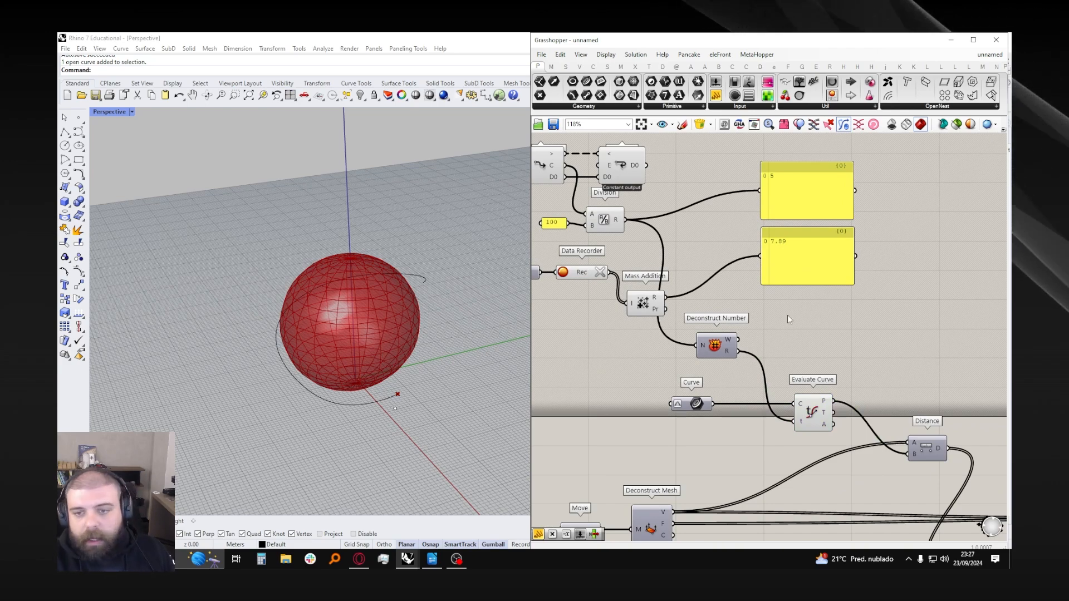
# - Add a Deconstruct Mesh component after the final Construct Mesh and connect the constructed mesh to its M input
pyautogui.scroll(-3, 788, 319)
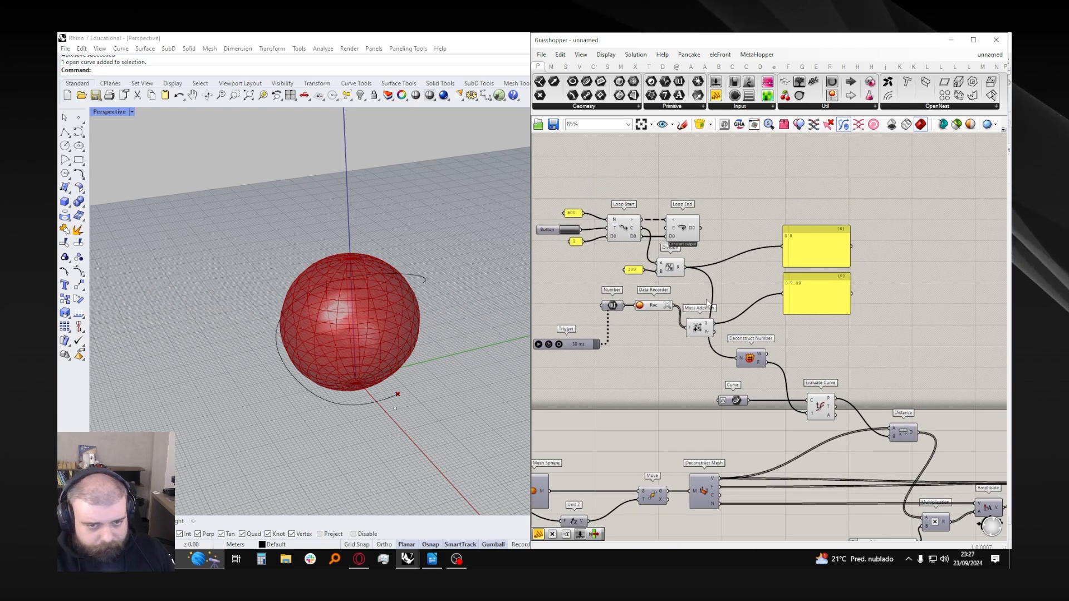
pyautogui.scroll(-4, 668, 282)
pyautogui.moveTo(961, 411); pyautogui.dragTo(876, 384, button='right')
pyautogui.scroll(6, 875, 383)
pyautogui.moveTo(695, 317); pyautogui.dragTo(694, 299)
pyautogui.doubleClick(794, 330)
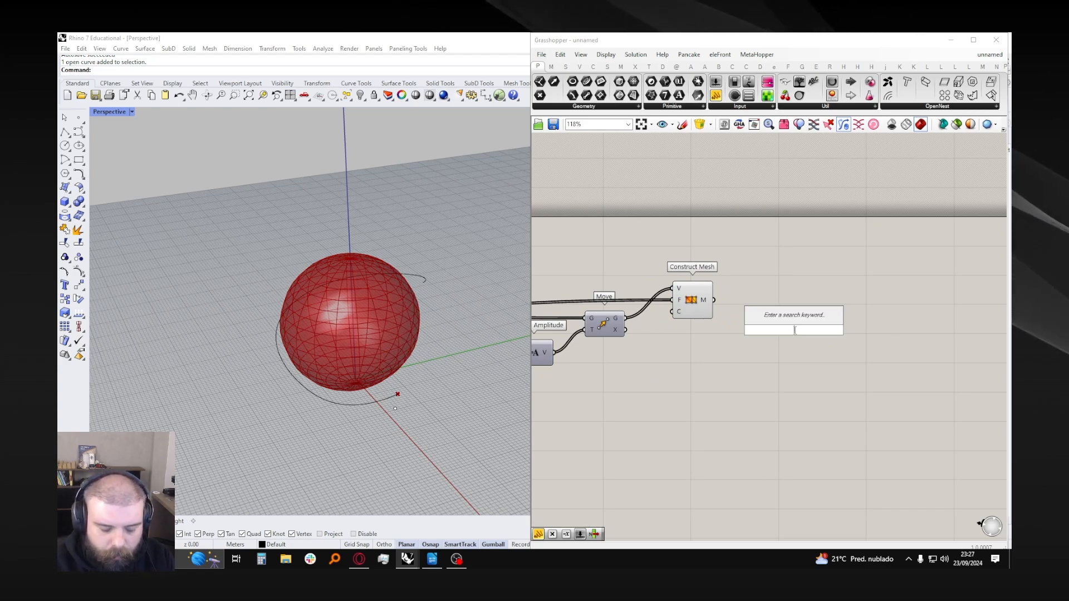
pyautogui.write('dec')
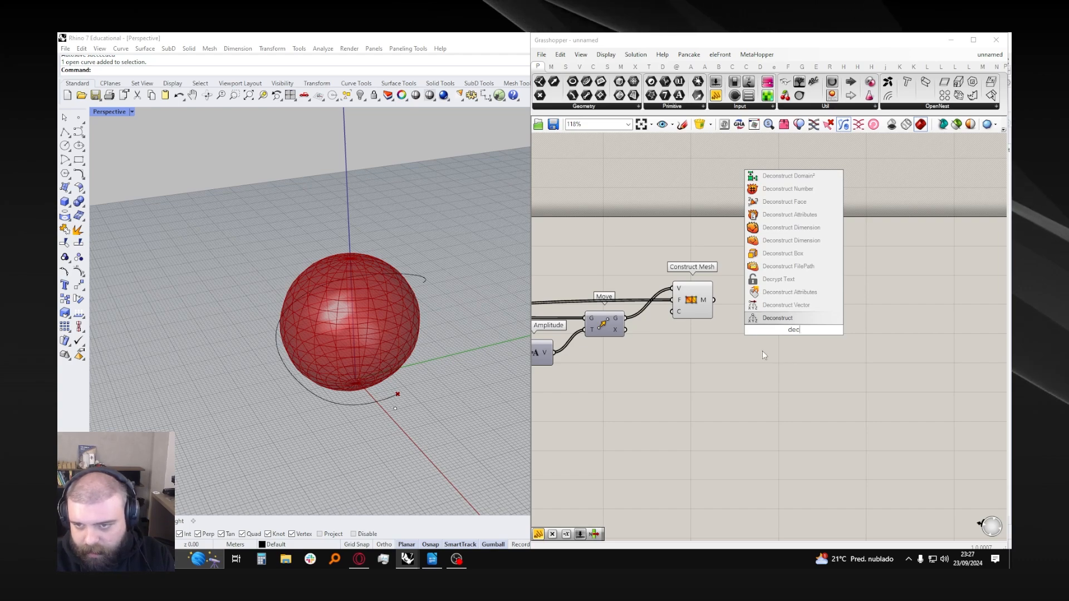
pyautogui.press('BackSpace')
pyautogui.write('mesh')
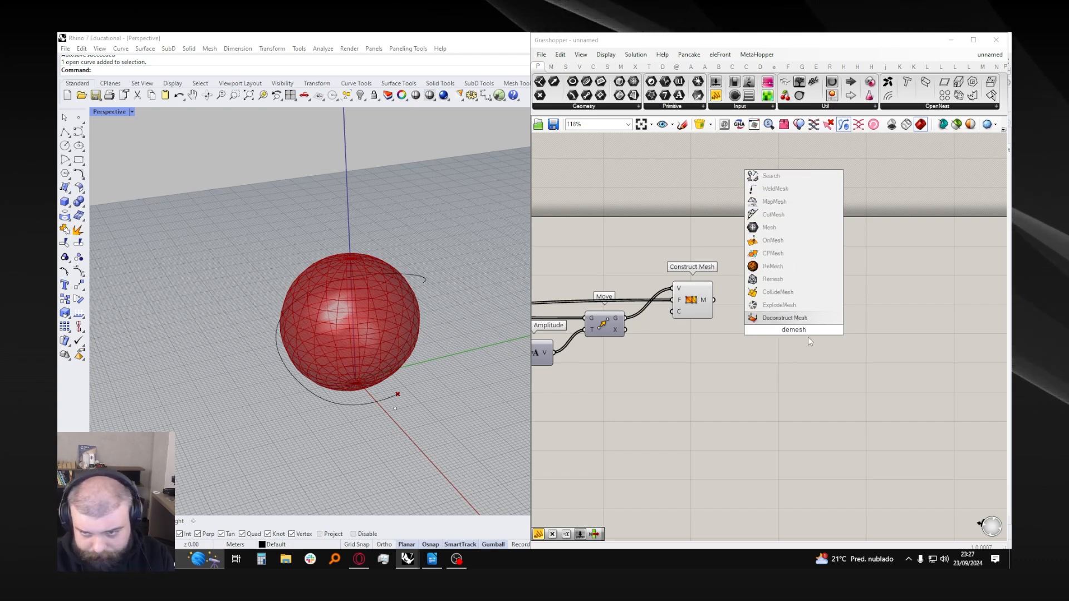
pyautogui.press('Return')
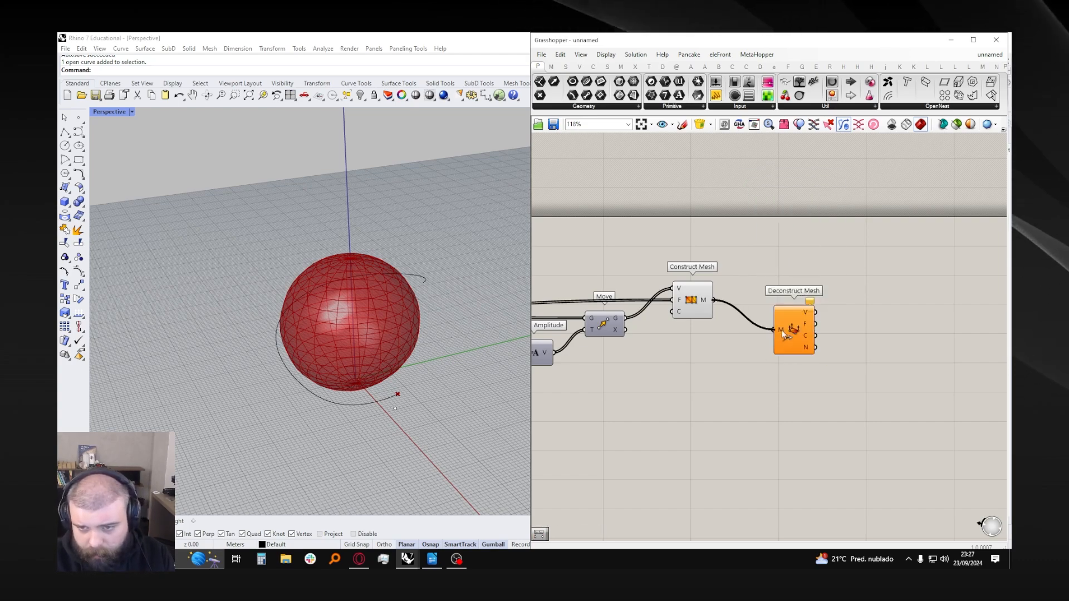
pyautogui.moveTo(783, 329); pyautogui.dragTo(780, 330)
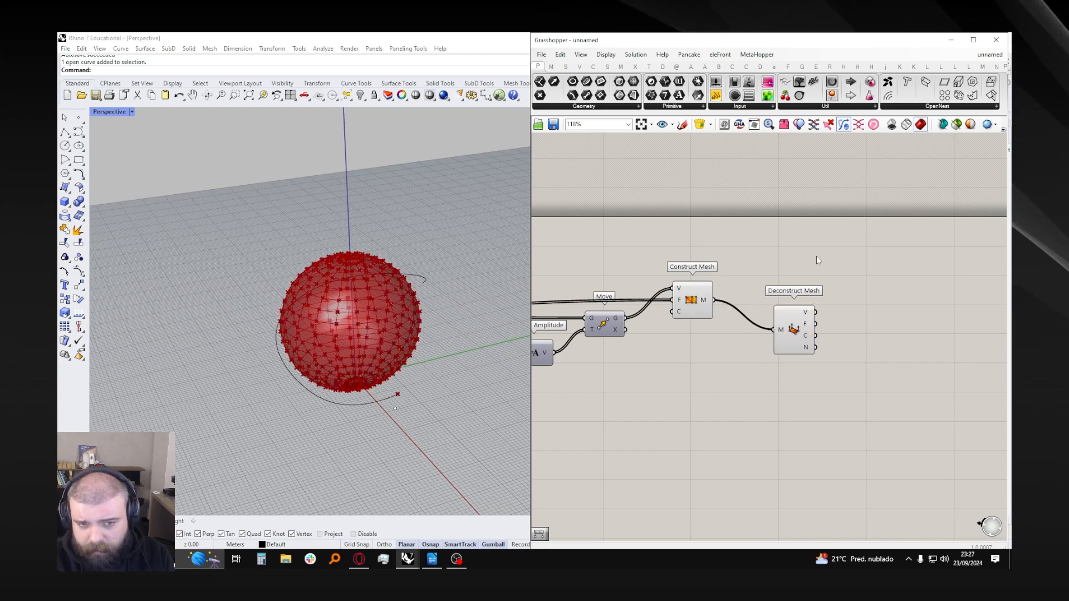
# - Move Deconstruct Mesh just below Construct Mesh and inspect its normals output N
pyautogui.moveTo(793, 328); pyautogui.dragTo(737, 368)
pyautogui.click(817, 338)
pyautogui.scroll(3, 798, 357)
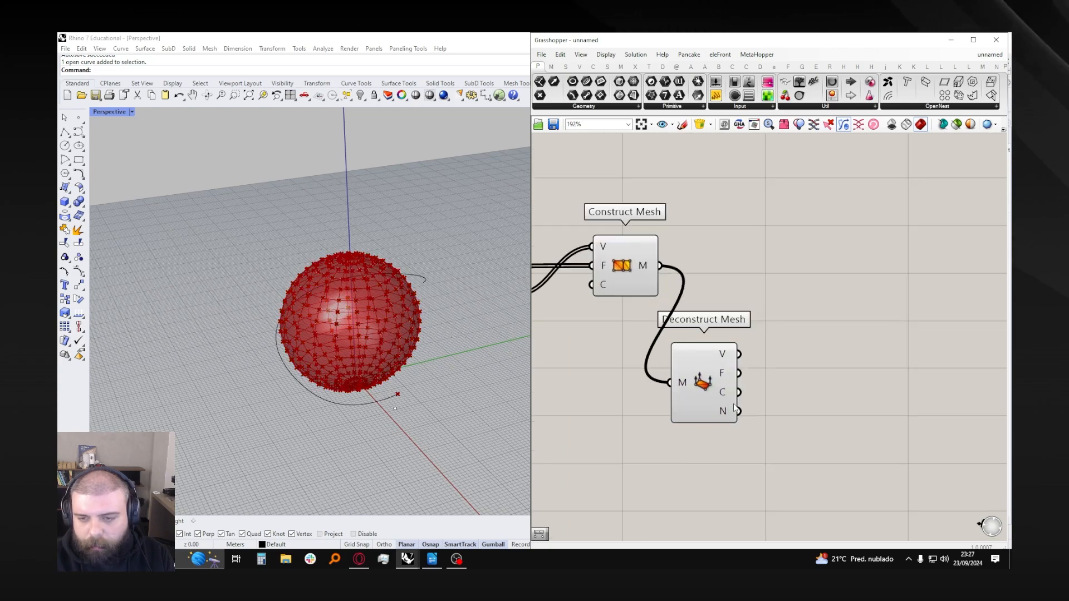
pyautogui.moveTo(731, 409)
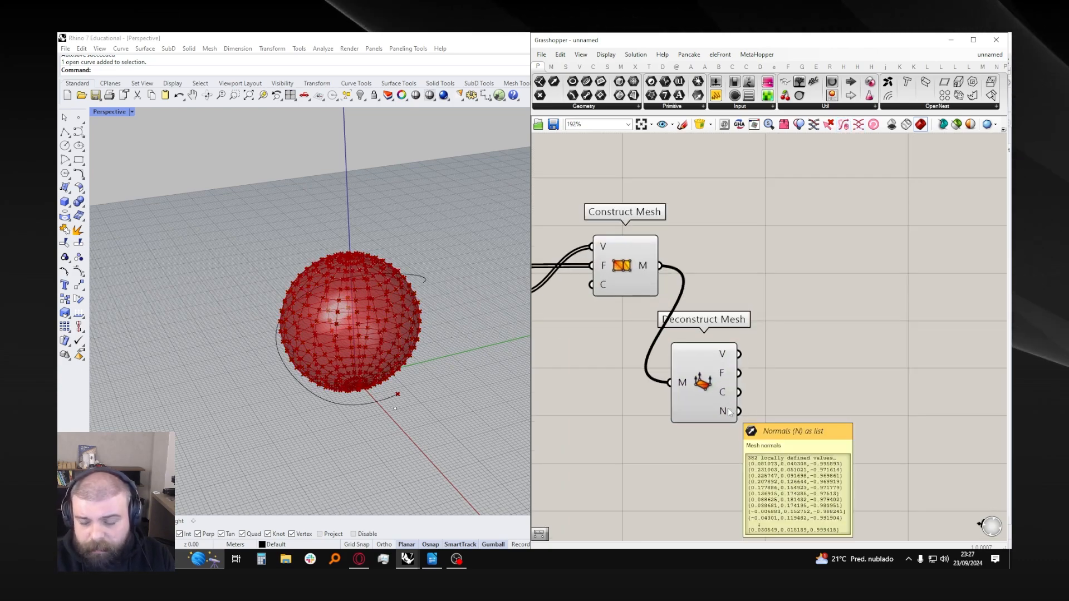
pyautogui.scroll(-3, 729, 412)
pyautogui.scroll(4, 729, 412)
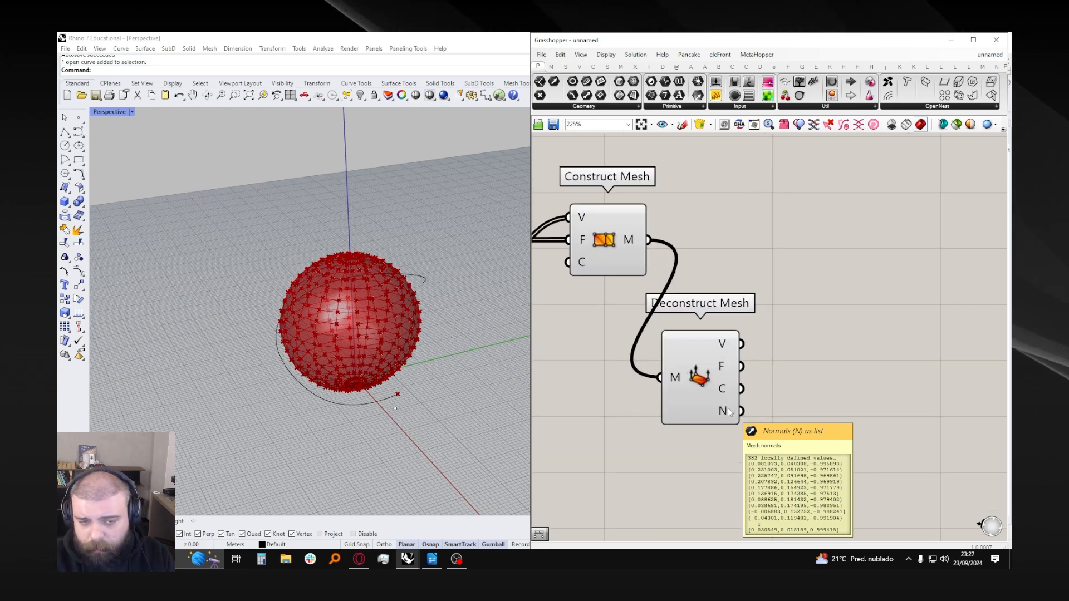
pyautogui.scroll(-3, 730, 411)
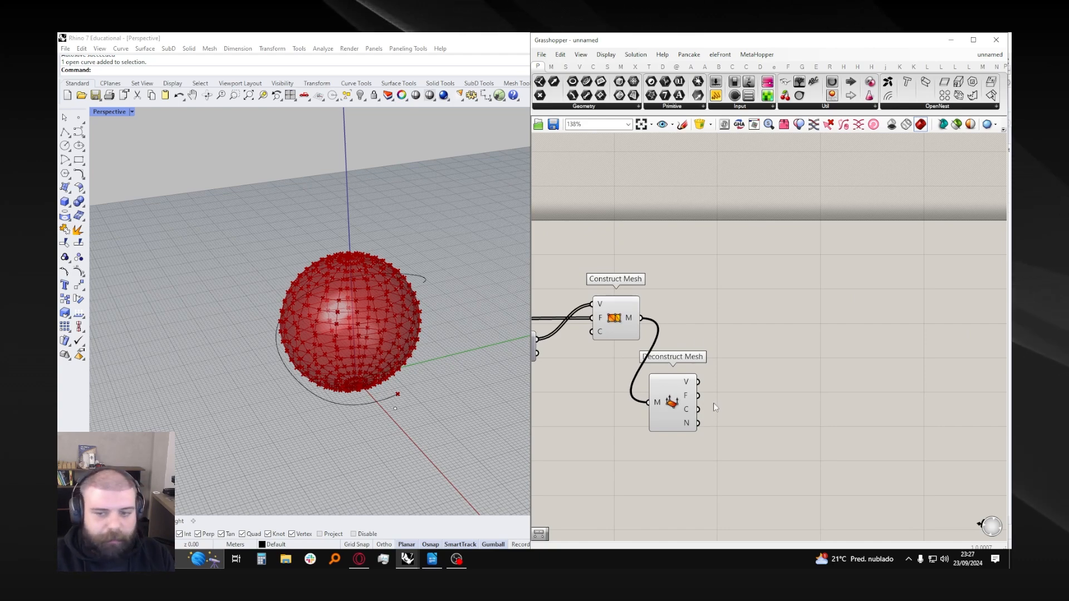
# - Add a Mesh Colours component and connect the final Construct Mesh output to its M input
pyautogui.moveTo(687, 424)
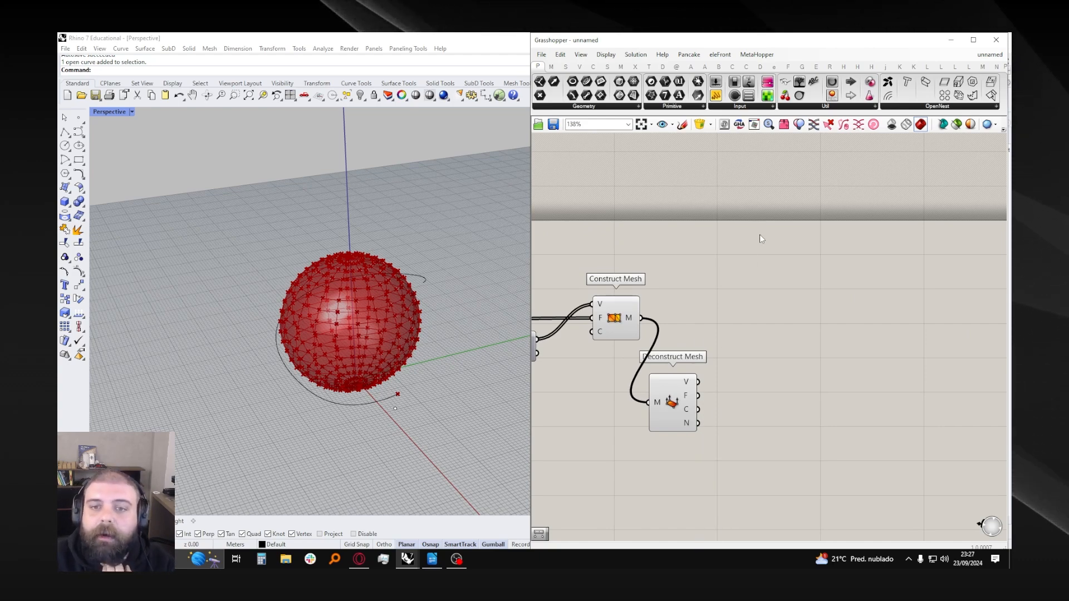
pyautogui.click(663, 68)
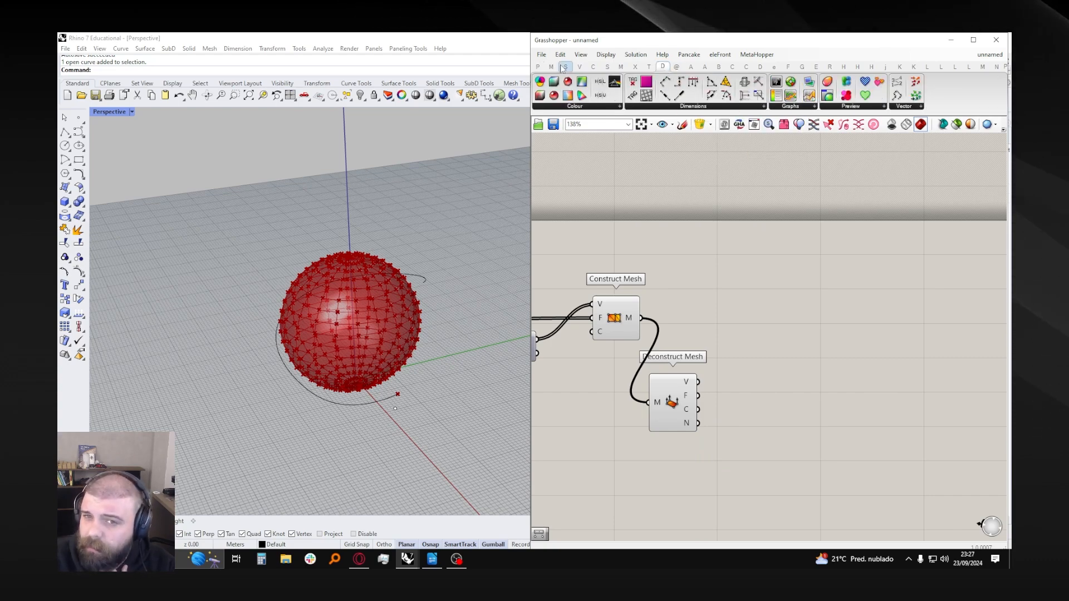
pyautogui.click(620, 67)
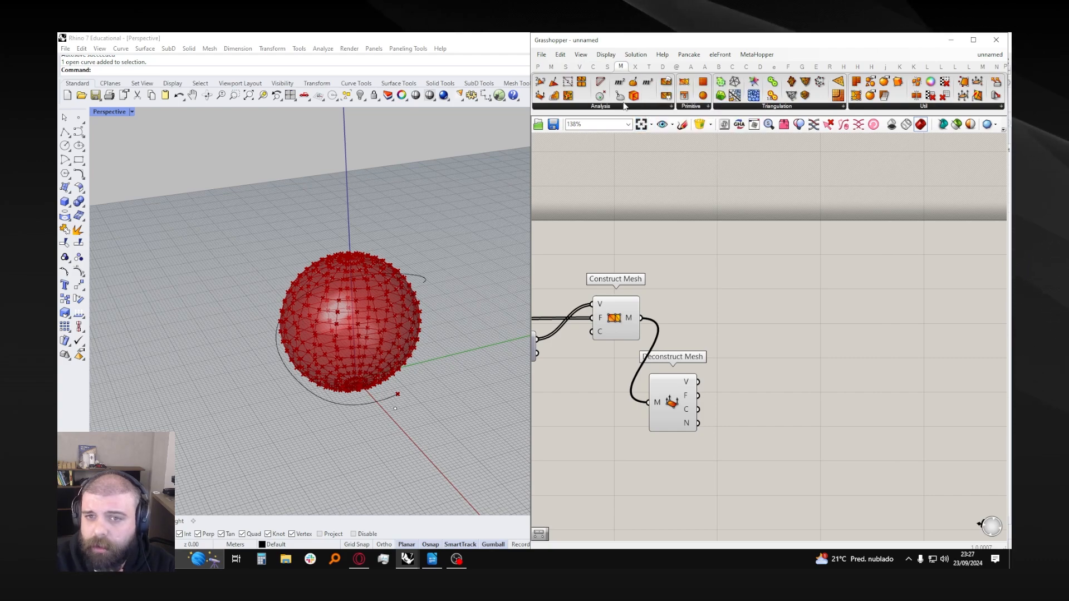
pyautogui.click(691, 107)
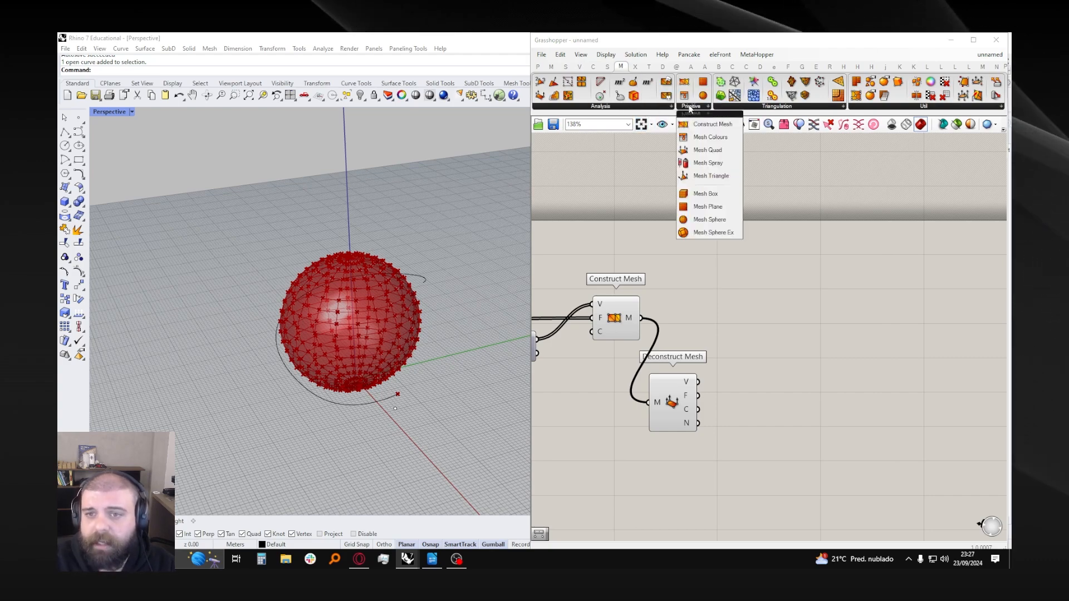
pyautogui.click(705, 141)
pyautogui.click(849, 367)
pyautogui.moveTo(849, 368); pyautogui.dragTo(888, 341)
pyautogui.click(681, 322)
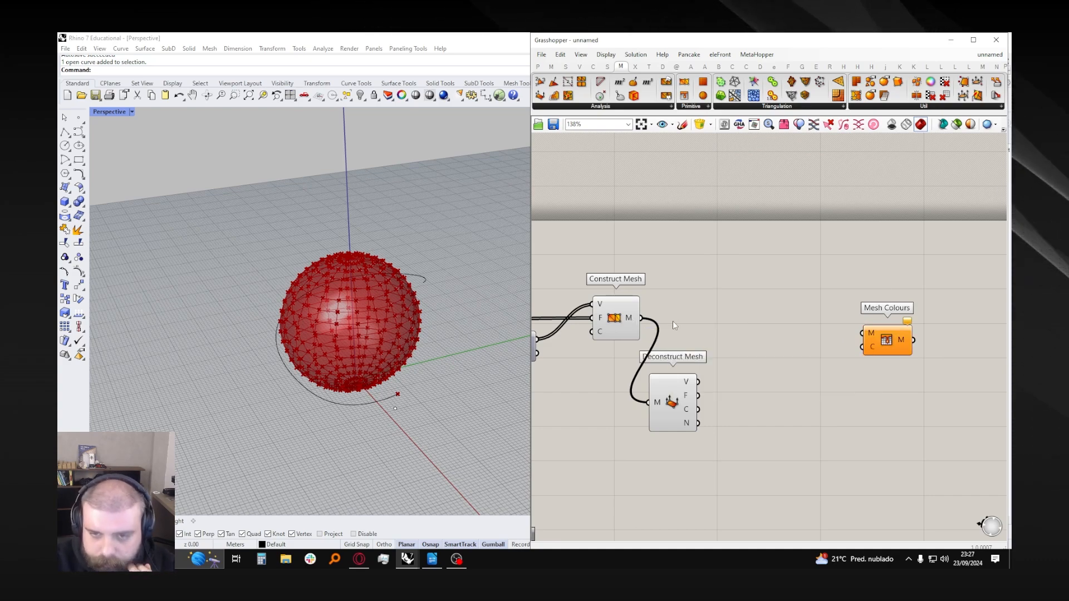
pyautogui.moveTo(843, 333); pyautogui.dragTo(890, 326)
pyautogui.moveTo(390, 328); pyautogui.dragTo(428, 305, button='right')
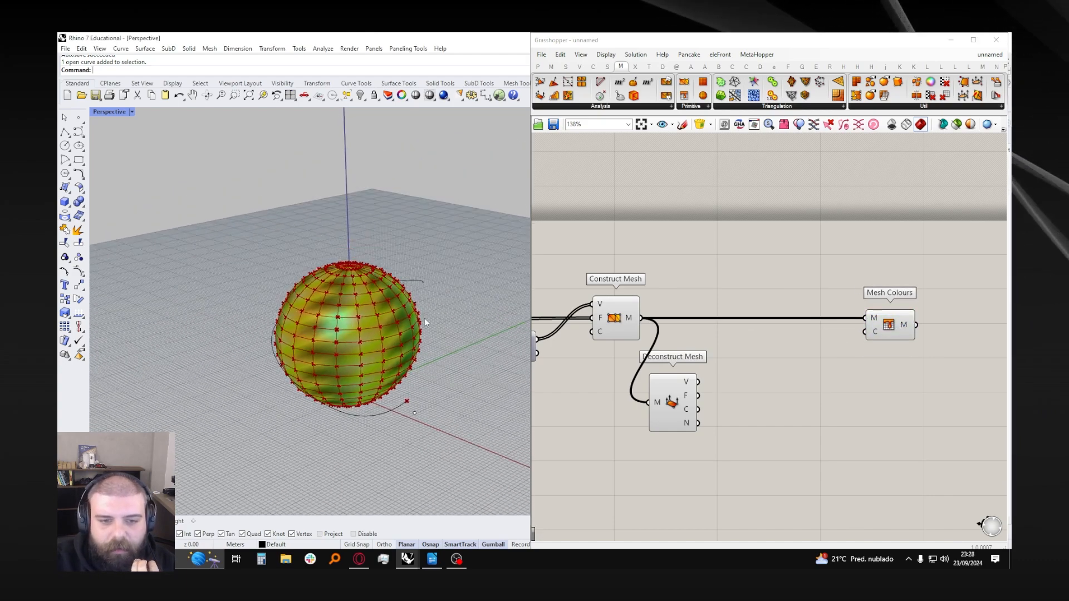
# - Hide the preview of the final Construct Mesh component
pyautogui.click(612, 319)
pyautogui.middleClick(666, 313)
pyautogui.click(700, 290)
pyautogui.click(723, 271)
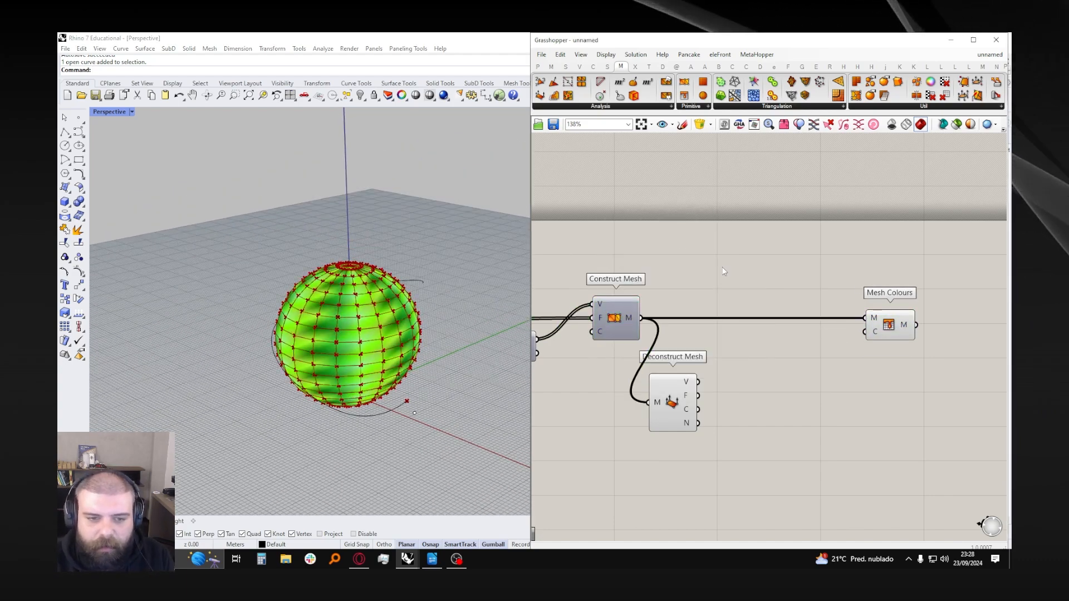
pyautogui.scroll(-8, 863, 333)
pyautogui.moveTo(778, 422); pyautogui.dragTo(623, 260)
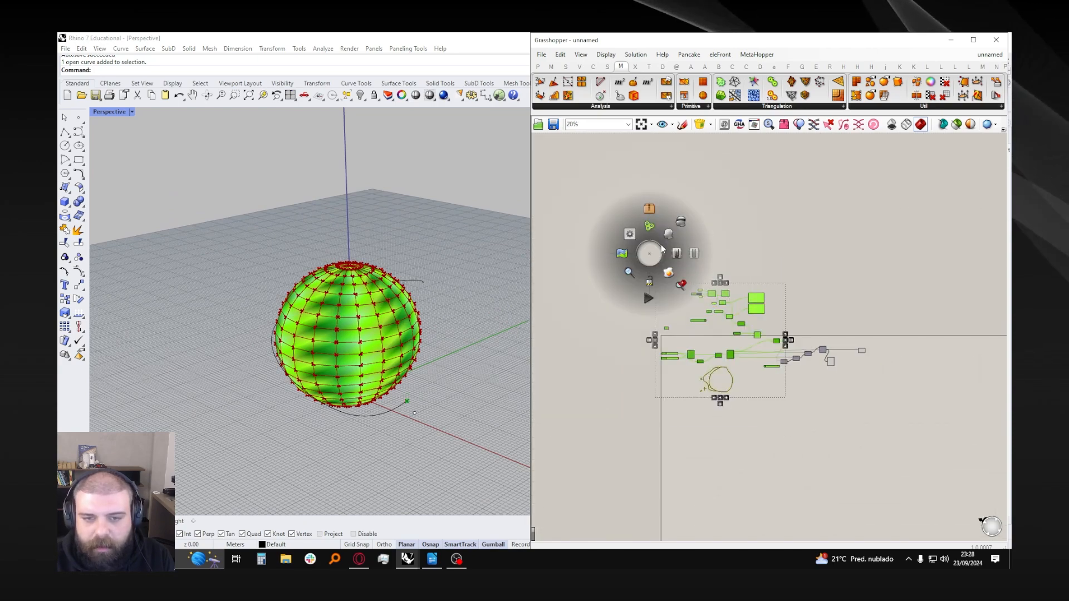
pyautogui.click(716, 228)
pyautogui.scroll(7, 719, 353)
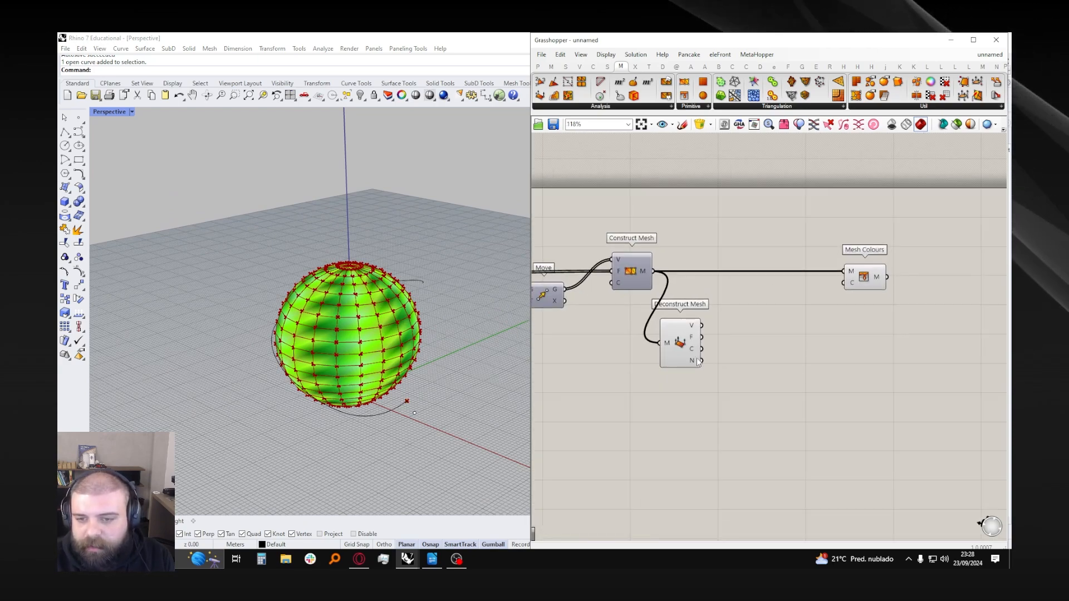
# - Feed the normals output N of the last Deconstruct Mesh into the C input of Mesh Colours
pyautogui.moveTo(725, 351); pyautogui.dragTo(834, 283)
pyautogui.moveTo(388, 356); pyautogui.dragTo(617, 366, button='right')
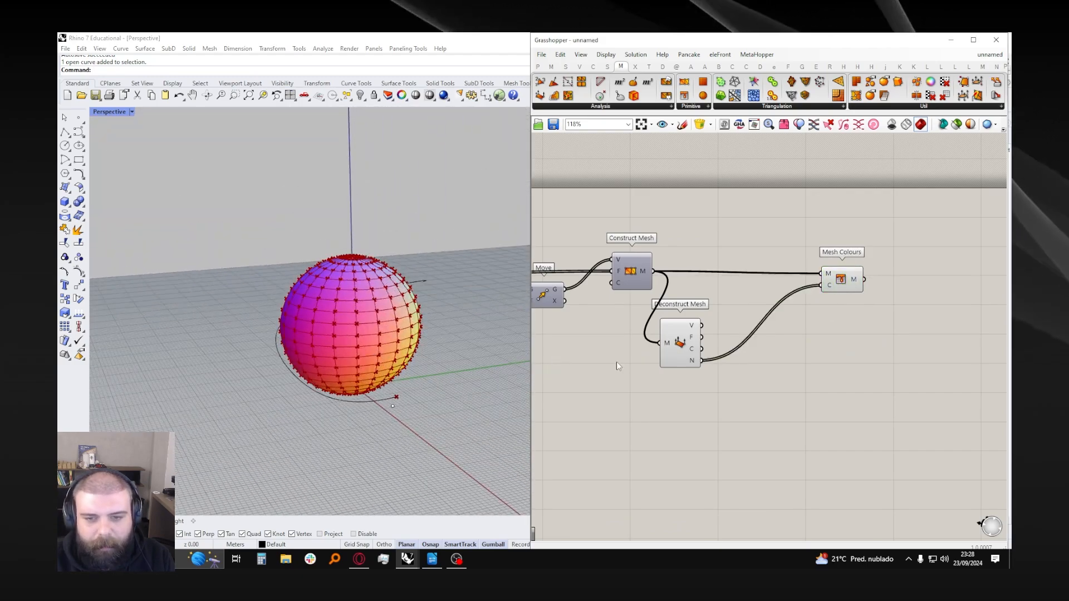
# - Hide the preview of the last Deconstruct Mesh and turn off the mesh edge display
pyautogui.click(673, 337)
pyautogui.middleClick(673, 337)
pyautogui.click(677, 300)
pyautogui.click(740, 241)
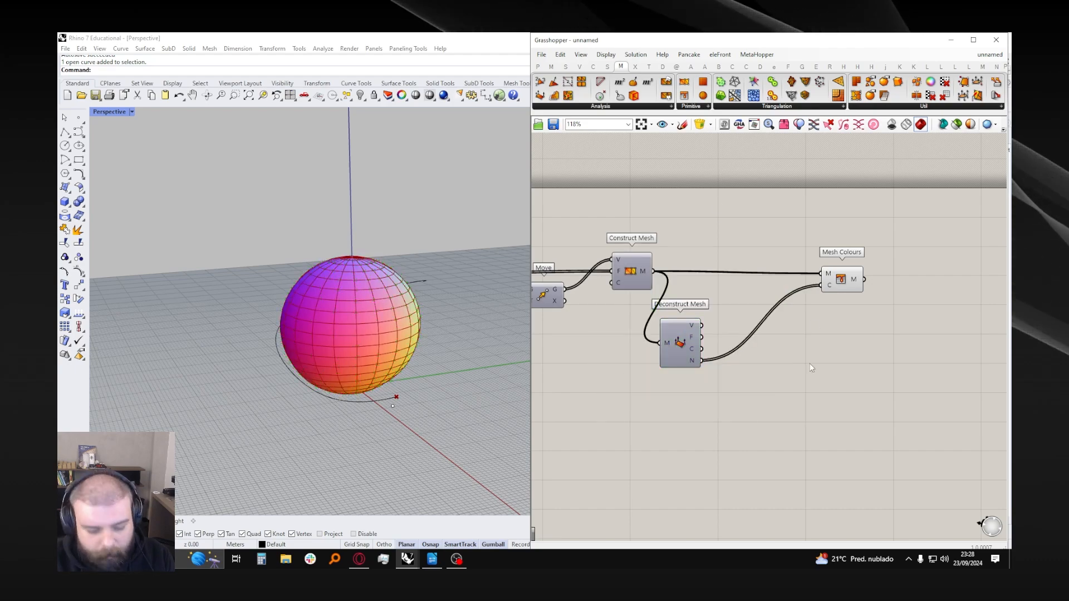
pyautogui.hotkey('ctrl', 'm')
# - Rerun the loop with the button and watch the coloured sphere deform as the point travels along the curve
pyautogui.scroll(-7, 783, 351)
pyautogui.moveTo(579, 246); pyautogui.dragTo(676, 276, button='right')
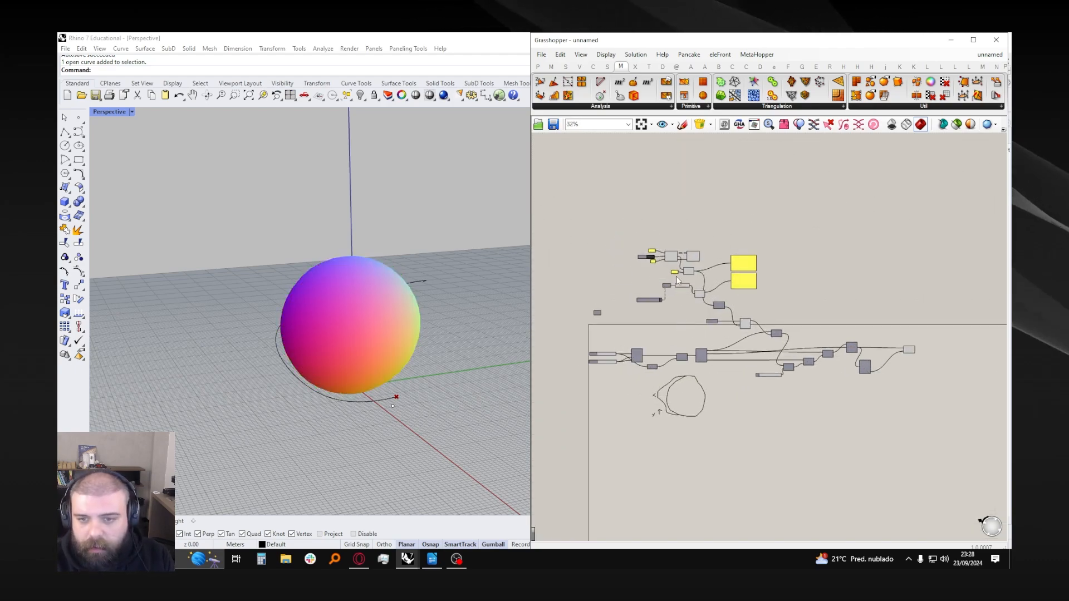
pyautogui.scroll(9, 657, 251)
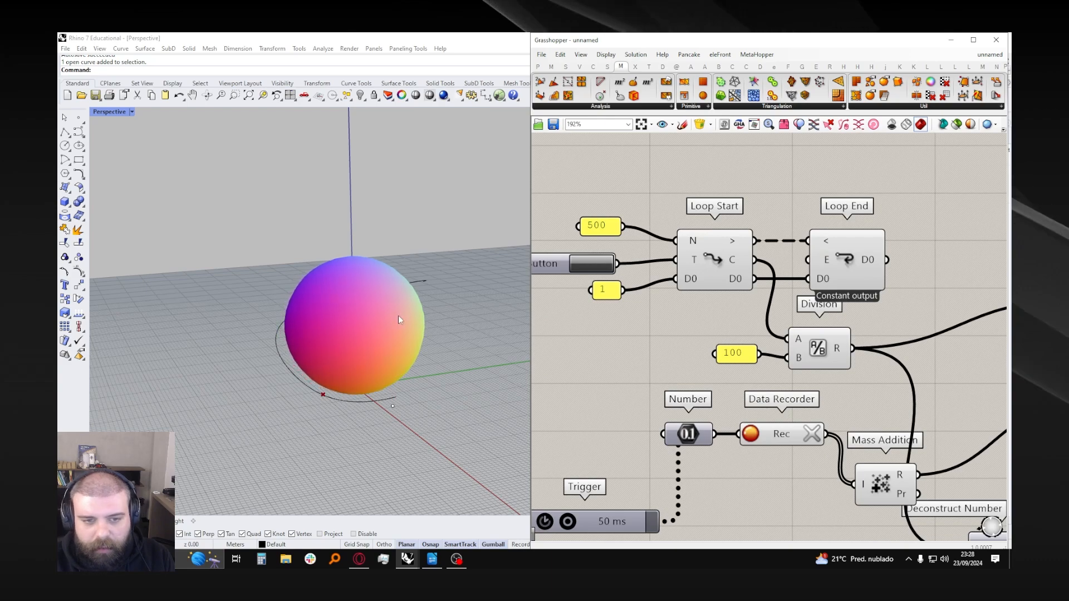
pyautogui.scroll(5, 355, 287)
pyautogui.moveTo(354, 286)
pyautogui.mouseDown(button='right')
pyautogui.moveTo(243, 301)
pyautogui.moveTo(458, 303)
pyautogui.moveTo(395, 295)
pyautogui.mouseUp(button='right')
pyautogui.click(585, 331)
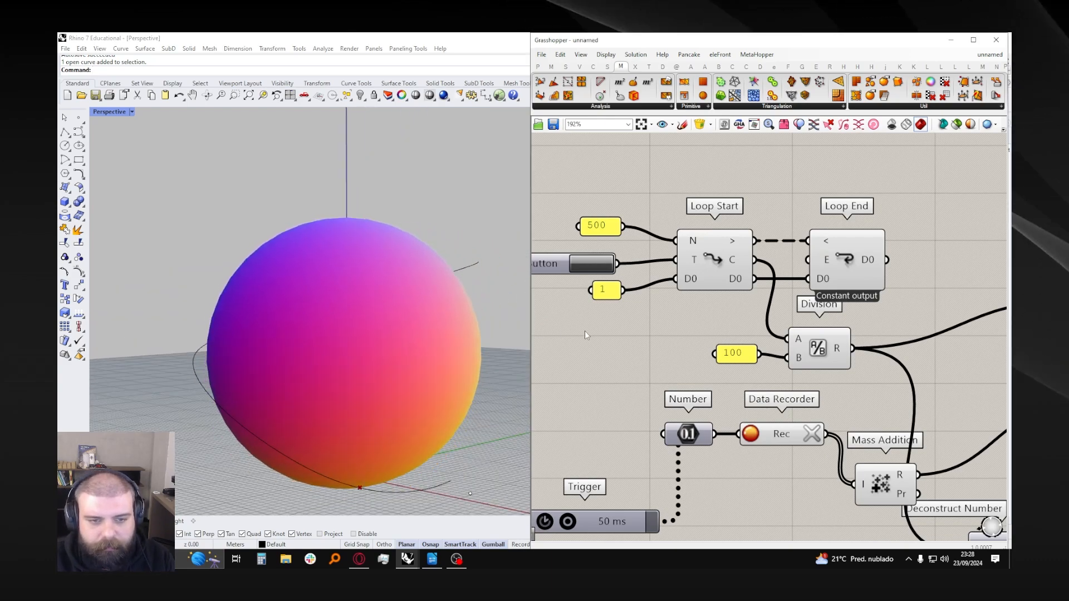
# - Set the slider feeding input B of the Multiplication component to 0.4
pyautogui.scroll(-7, 703, 344)
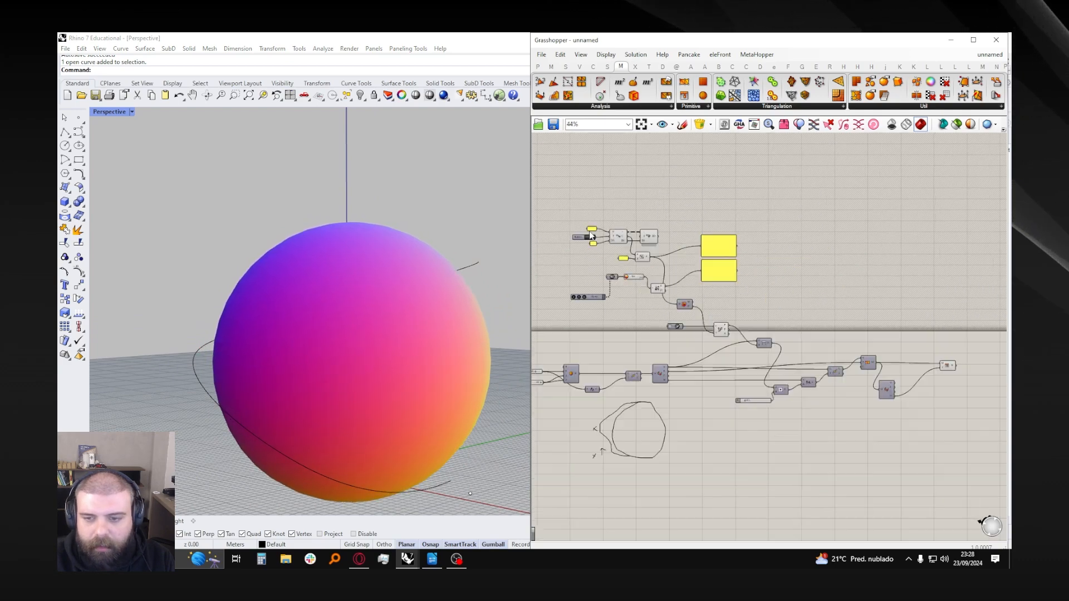
pyautogui.scroll(8, 704, 344)
pyautogui.moveTo(646, 445); pyautogui.dragTo(684, 446)
pyautogui.scroll(-5, 306, 279)
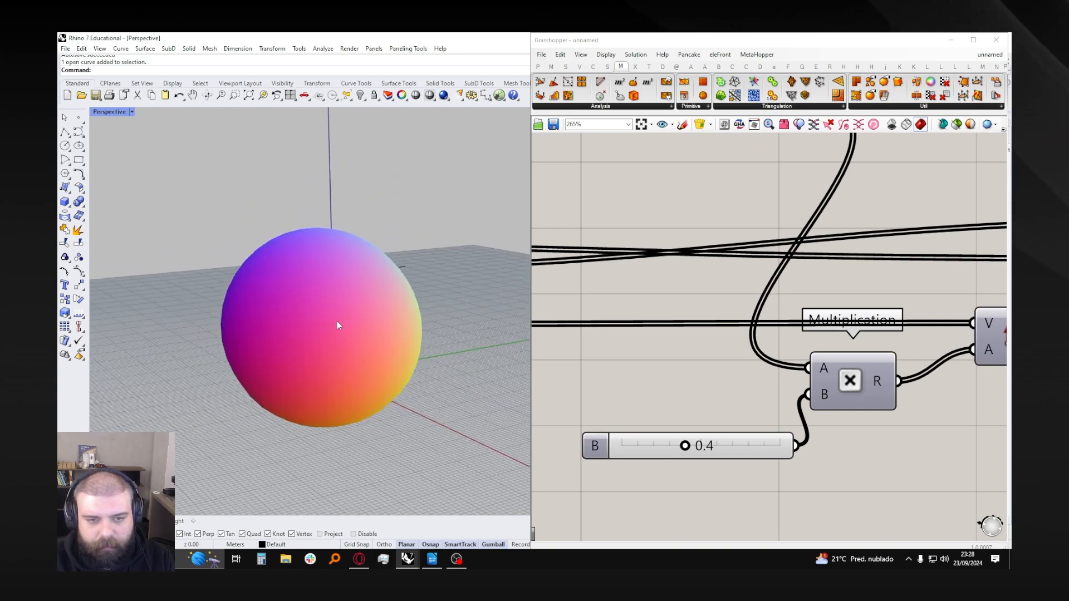
# - Change the solid background colour of the Perspective viewport's Wireframe display to black
pyautogui.scroll(-6, 392, 325)
pyautogui.moveTo(392, 326); pyautogui.dragTo(419, 322, button='right')
pyautogui.click(951, 39)
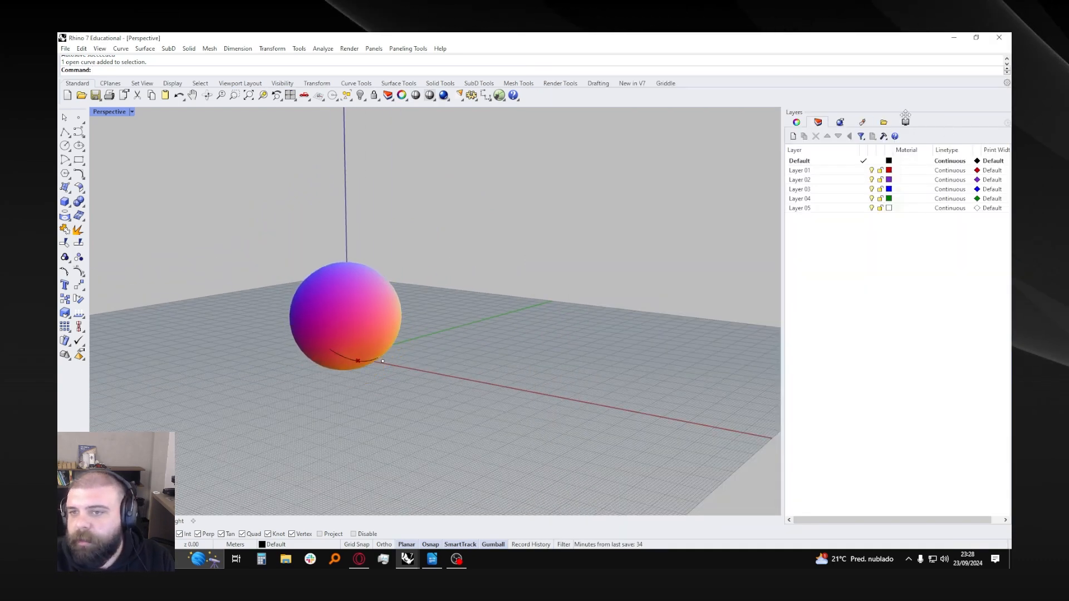
pyautogui.click(911, 123)
pyautogui.click(952, 180)
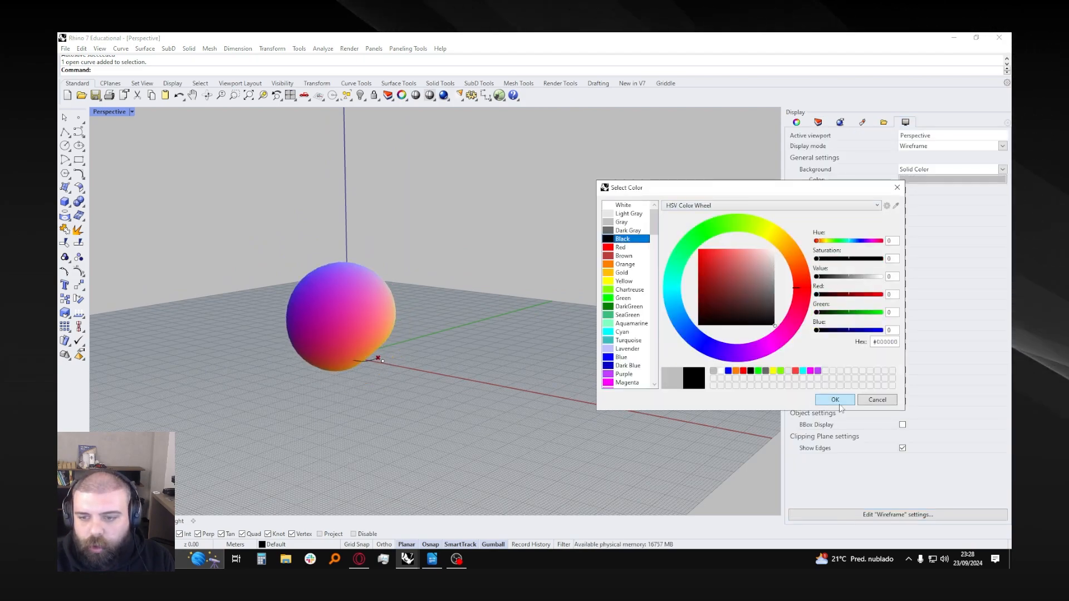
pyautogui.click(836, 401)
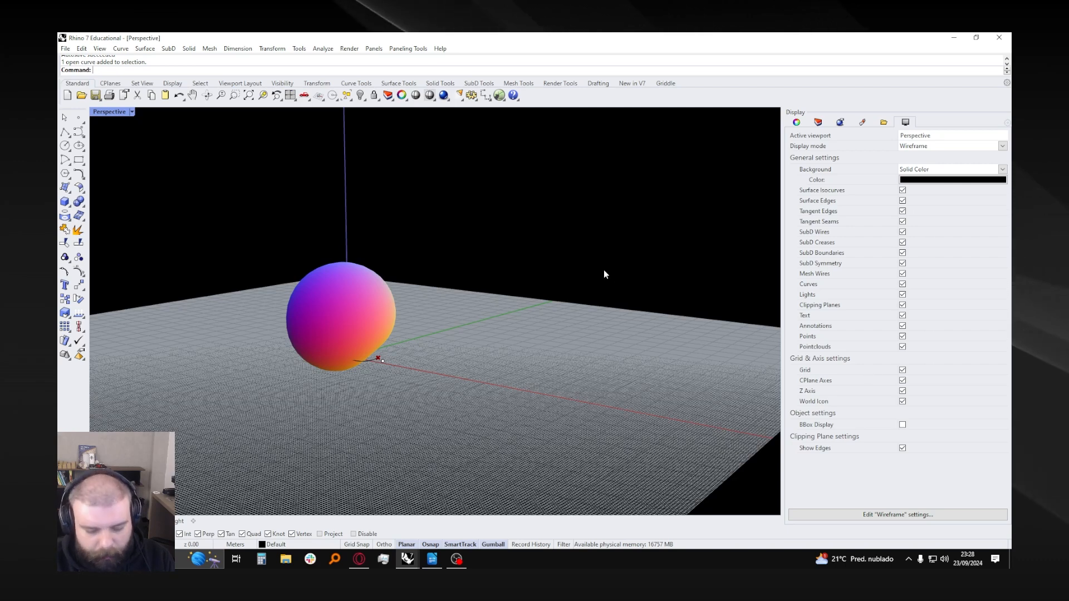
# - Hide the viewport grid and bring Grasshopper back to watch the loop deform the coloured sphere
pyautogui.press('F7')
pyautogui.scroll(-2, 583, 277)
pyautogui.scroll(8, 384, 308)
pyautogui.moveTo(382, 306); pyautogui.dragTo(424, 314, button='right')
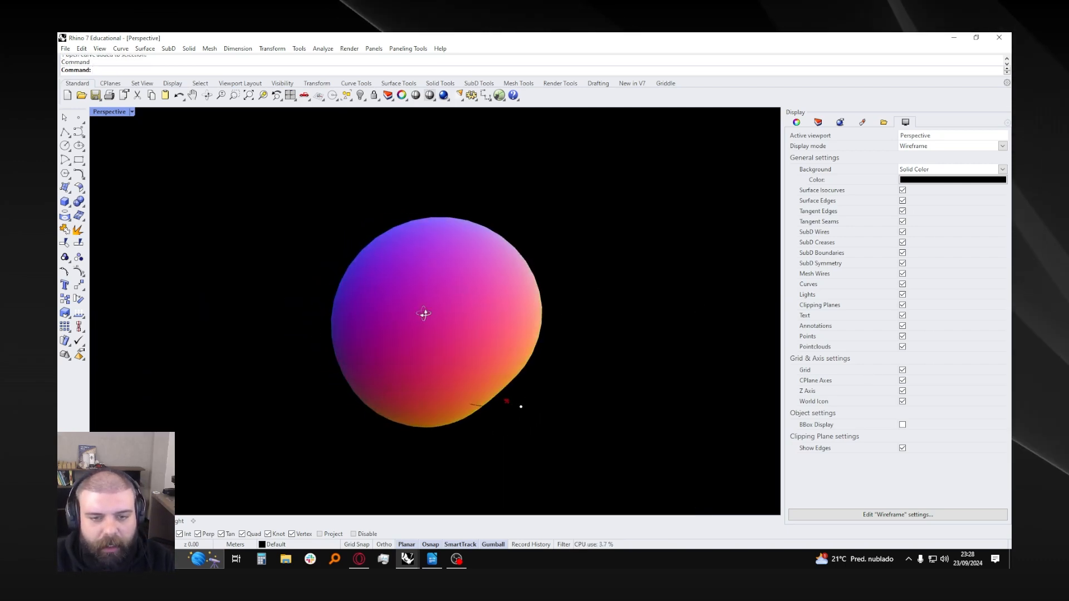
pyautogui.click(499, 96)
pyautogui.scroll(-3, 830, 385)
pyautogui.scroll(5, 696, 245)
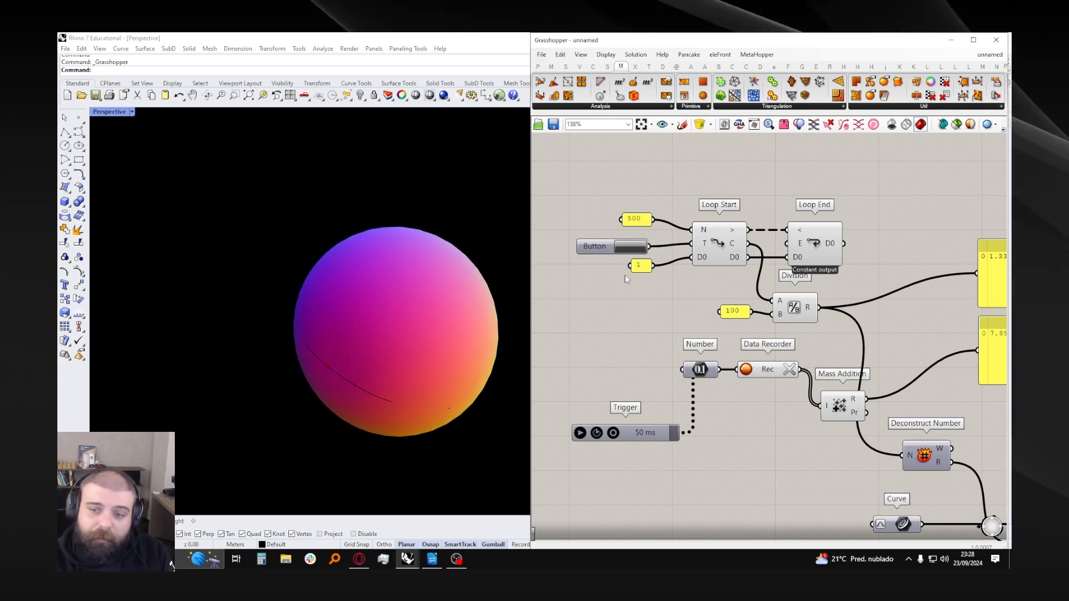
# - Add a Mesh Box component and place it just above Mesh Sphere
pyautogui.scroll(-3, 625, 275)
pyautogui.moveTo(653, 409); pyautogui.dragTo(771, 333, button='right')
pyautogui.scroll(2, 739, 373)
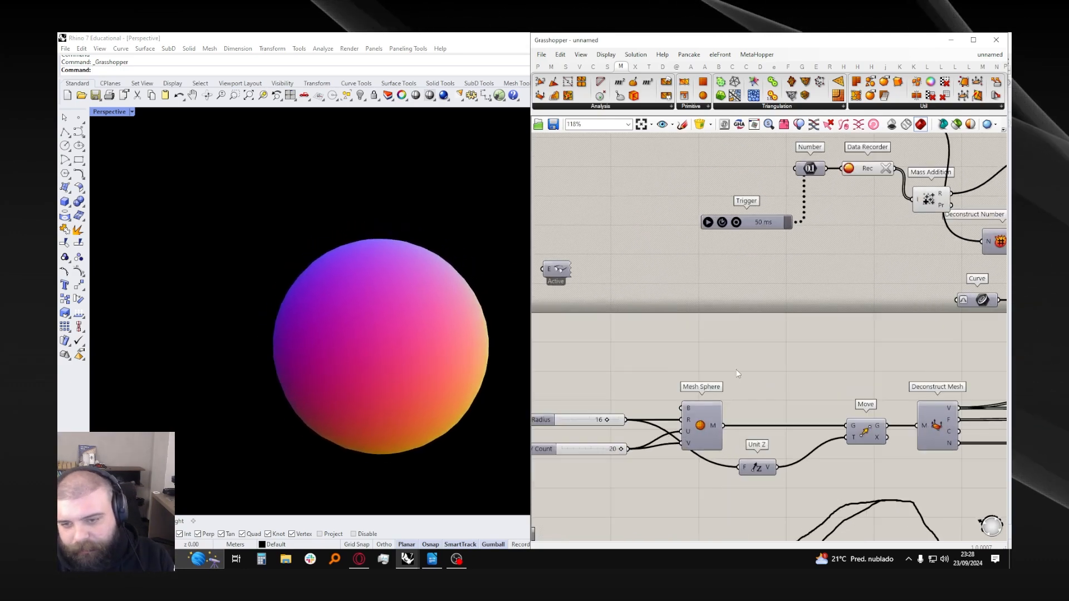
pyautogui.doubleClick(737, 368)
pyautogui.write('box m')
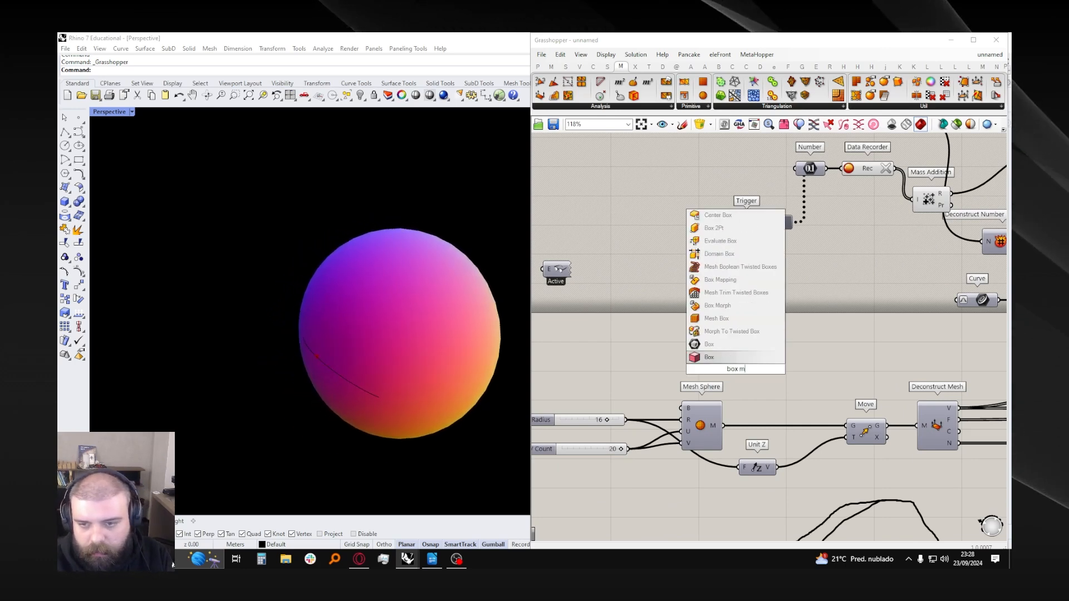
pyautogui.press('BackSpace')
pyautogui.press('BackSpace')
pyautogui.press('BackSpace')
pyautogui.write('bo')
pyautogui.press('BackSpace')
pyautogui.press('BackSpace')
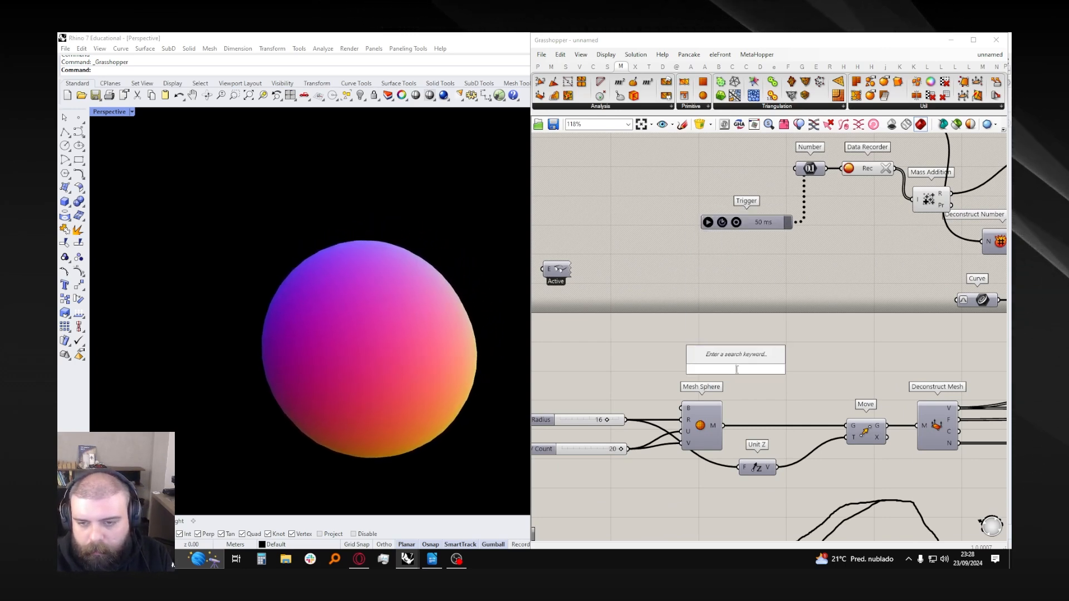
pyautogui.write('mesh box')
pyautogui.click(717, 318)
pyautogui.moveTo(732, 359); pyautogui.dragTo(697, 346)
# - Move the Count slider above the Radius slider and connect it to the X, Y and Z inputs of Mesh Box
pyautogui.scroll(3, 592, 411)
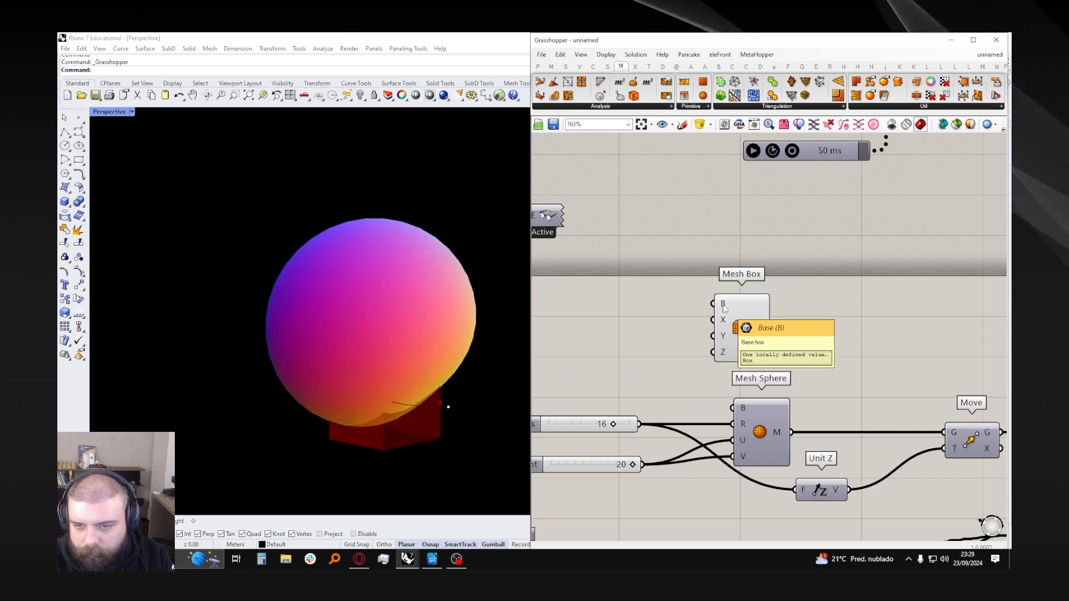
pyautogui.moveTo(725, 305); pyautogui.dragTo(746, 308, button='right')
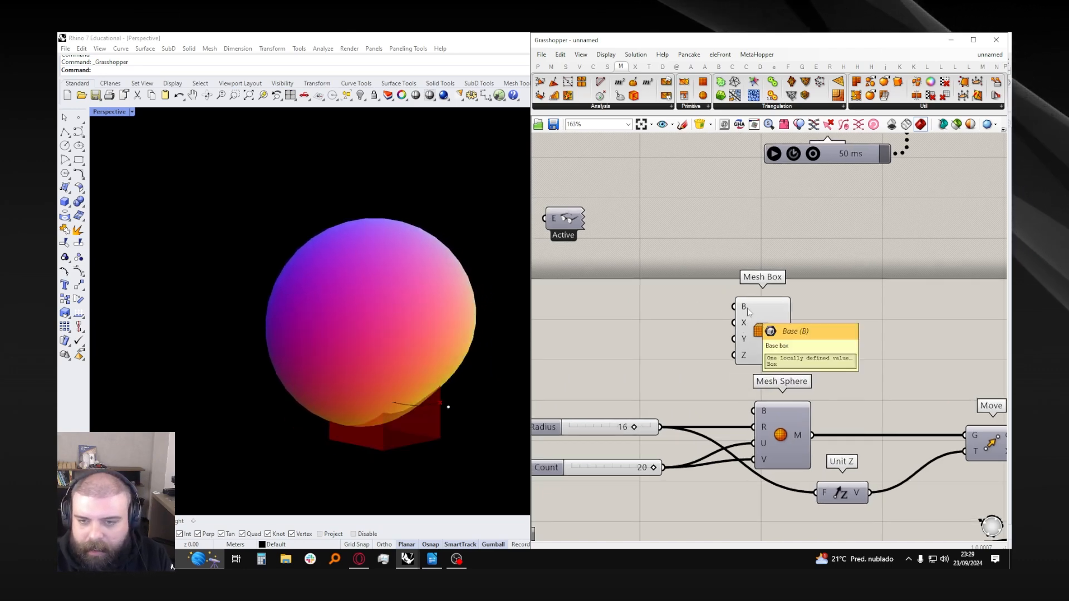
pyautogui.click(770, 315)
pyautogui.click(704, 326)
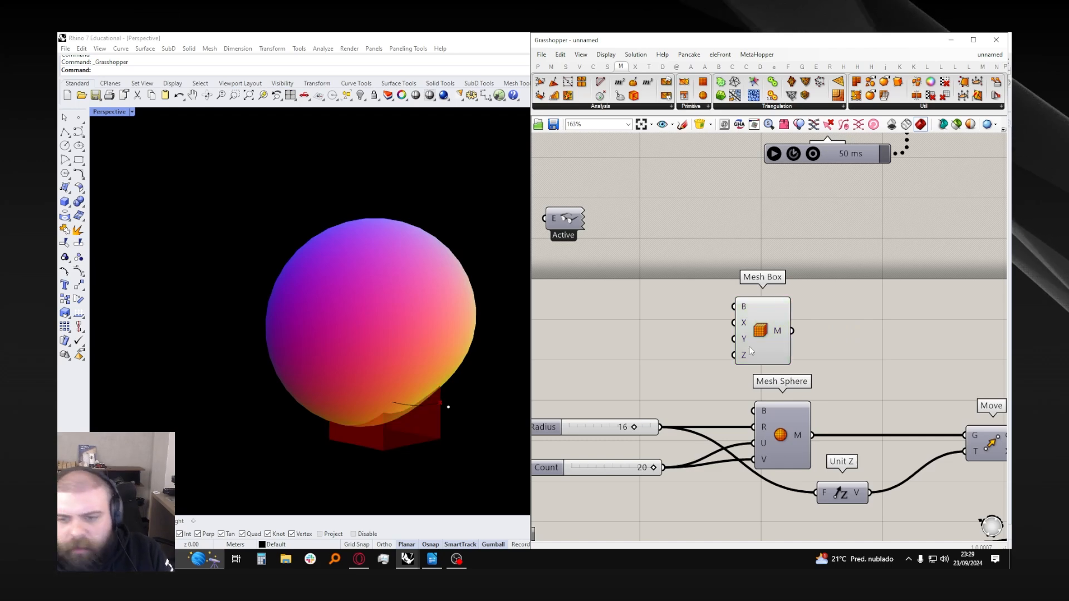
pyautogui.keyDown('ctrl'); pyautogui.moveTo(740, 326); pyautogui.dragTo(690, 390); pyautogui.keyUp('ctrl')
pyautogui.moveTo(639, 470); pyautogui.dragTo(635, 391)
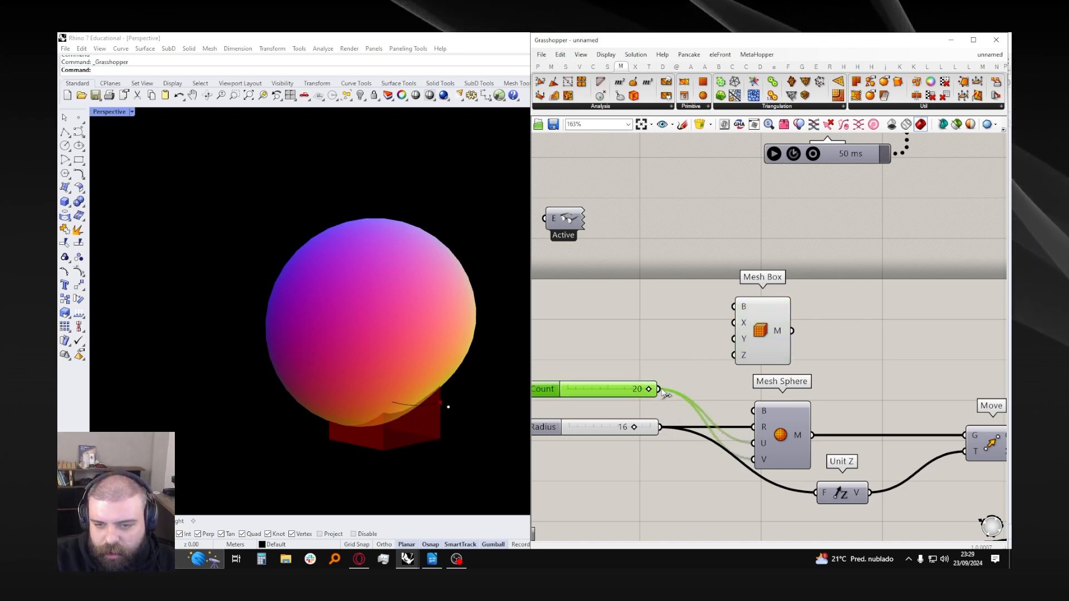
pyautogui.moveTo(712, 364); pyautogui.dragTo(735, 356)
# - Disable the Mesh Sphere component and view the mesh box on its own in the viewport
pyautogui.click(774, 421)
pyautogui.hotkey('ctrl', 'e')
pyautogui.click(853, 351)
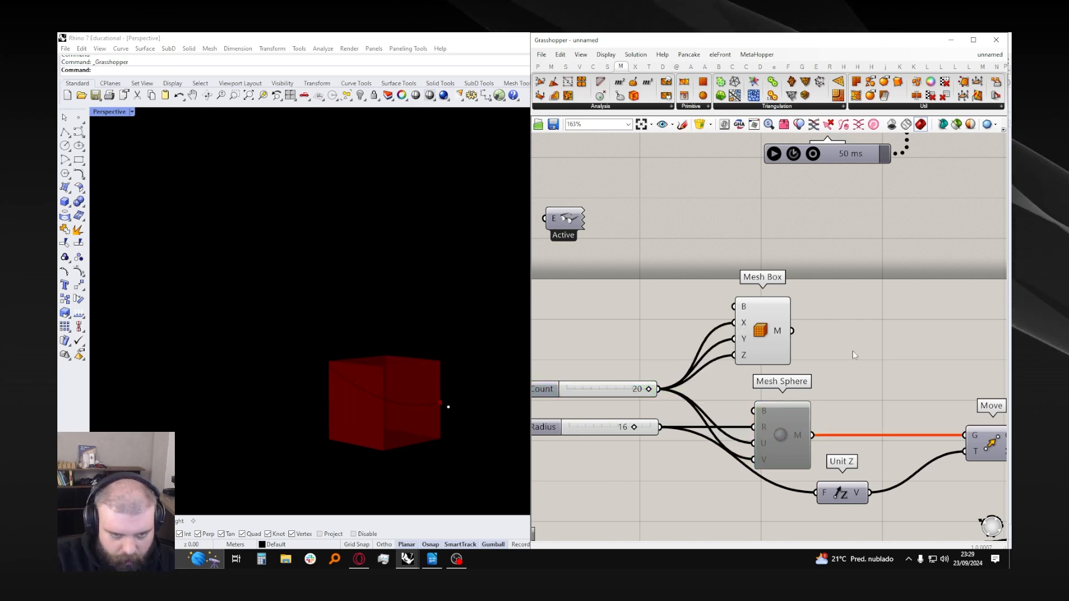
pyautogui.moveTo(412, 427); pyautogui.dragTo(421, 379, button='right')
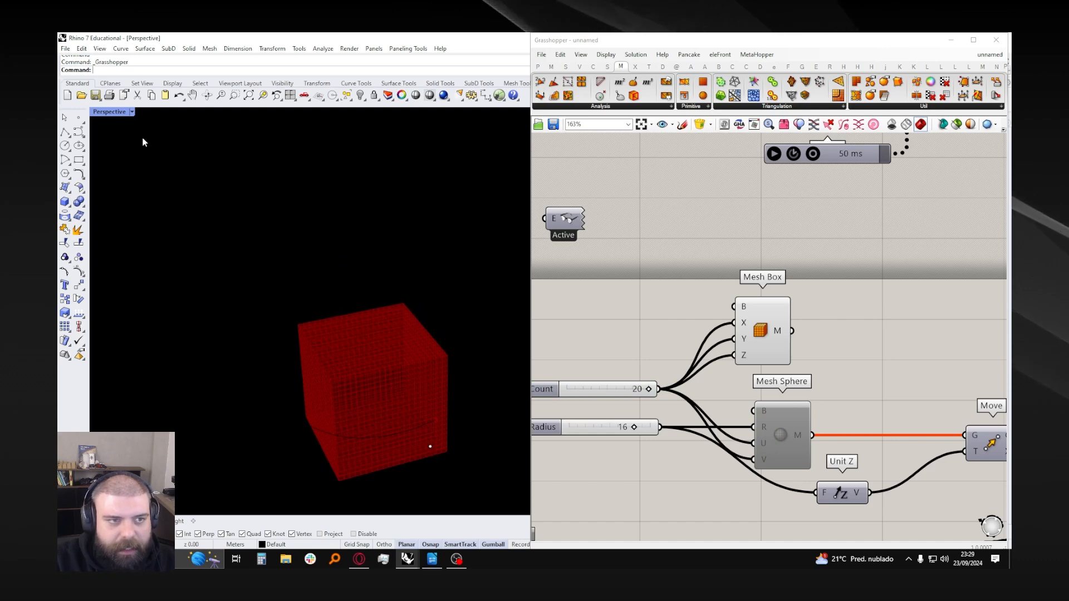
# - Change the solid background colour of the Perspective viewport's Wireframe display to white
pyautogui.click(951, 40)
pyautogui.click(951, 179)
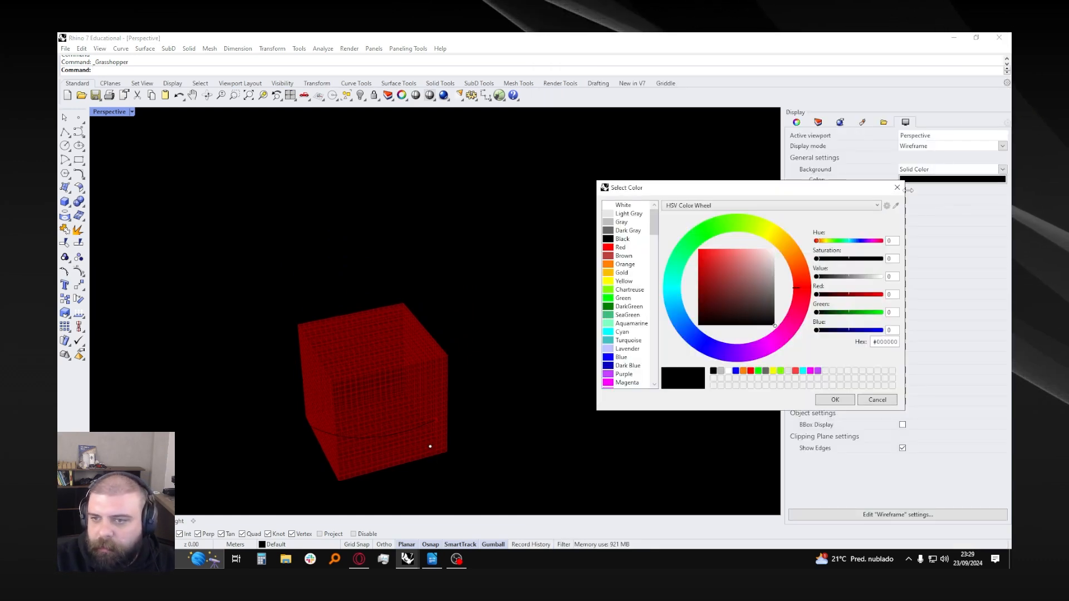
pyautogui.click(628, 206)
pyautogui.click(835, 400)
# - Lower the curve vertically with the gumball so that it wraps around the mesh box
pyautogui.scroll(-3, 501, 339)
pyautogui.moveTo(405, 349); pyautogui.dragTo(455, 299, button='right')
pyautogui.moveTo(456, 299); pyautogui.dragTo(399, 234)
pyautogui.moveTo(404, 272); pyautogui.dragTo(403, 320)
pyautogui.click(444, 282)
pyautogui.moveTo(444, 282); pyautogui.dragTo(432, 356, button='right')
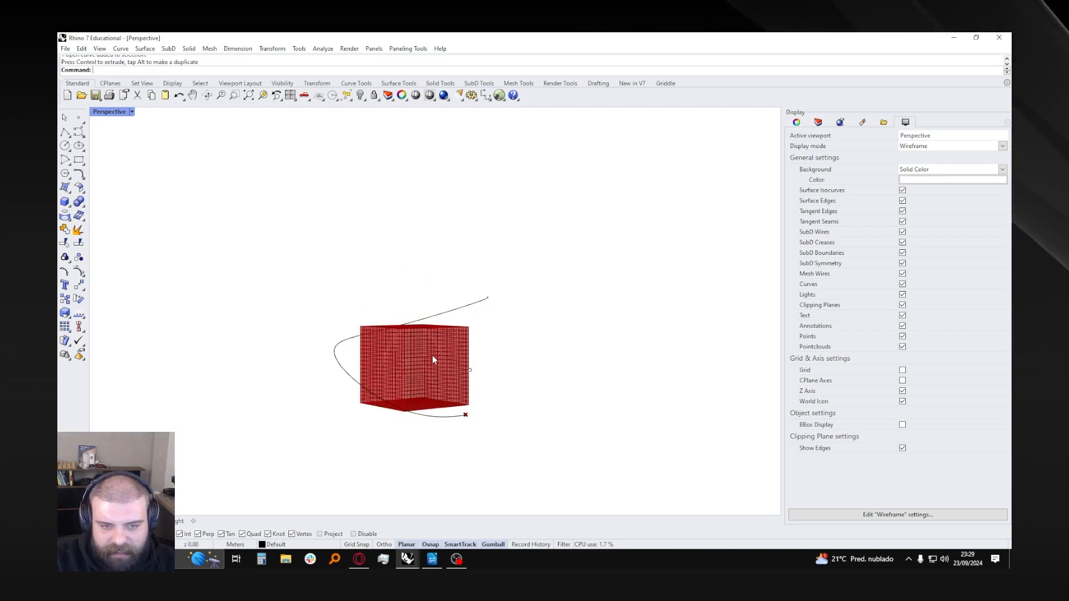
# - Bring Grasshopper back and connect the Mesh Box output to the M input of the first Deconstruct Mesh, replacing the Move wire
pyautogui.click(499, 96)
pyautogui.scroll(5, 737, 303)
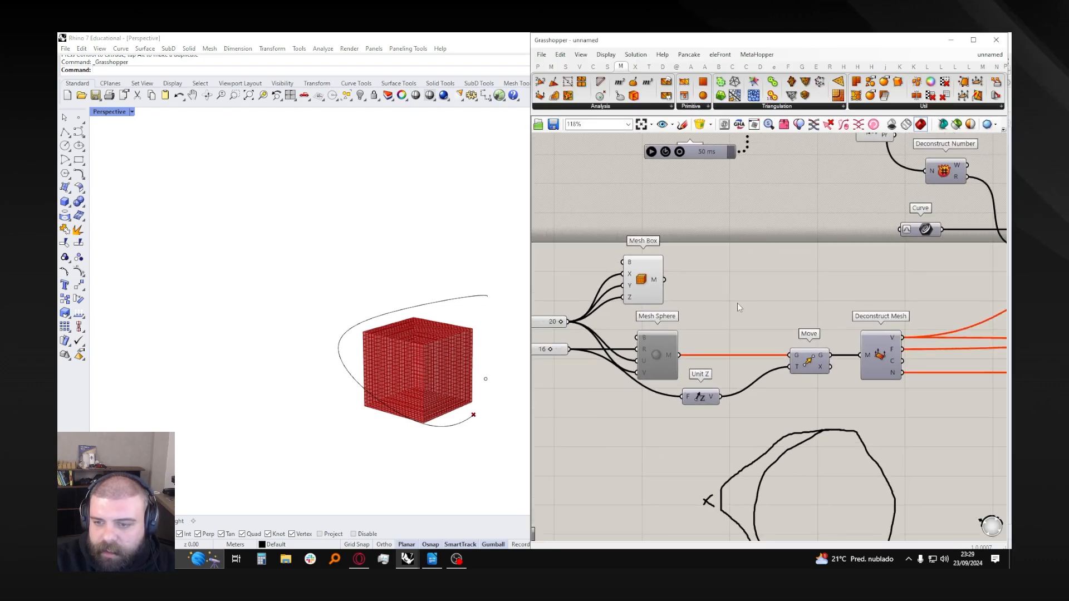
pyautogui.click(581, 271)
pyautogui.moveTo(632, 269); pyautogui.dragTo(806, 373)
pyautogui.click(816, 282)
pyautogui.scroll(-4, 769, 329)
pyautogui.moveTo(768, 328); pyautogui.dragTo(769, 328, button='right')
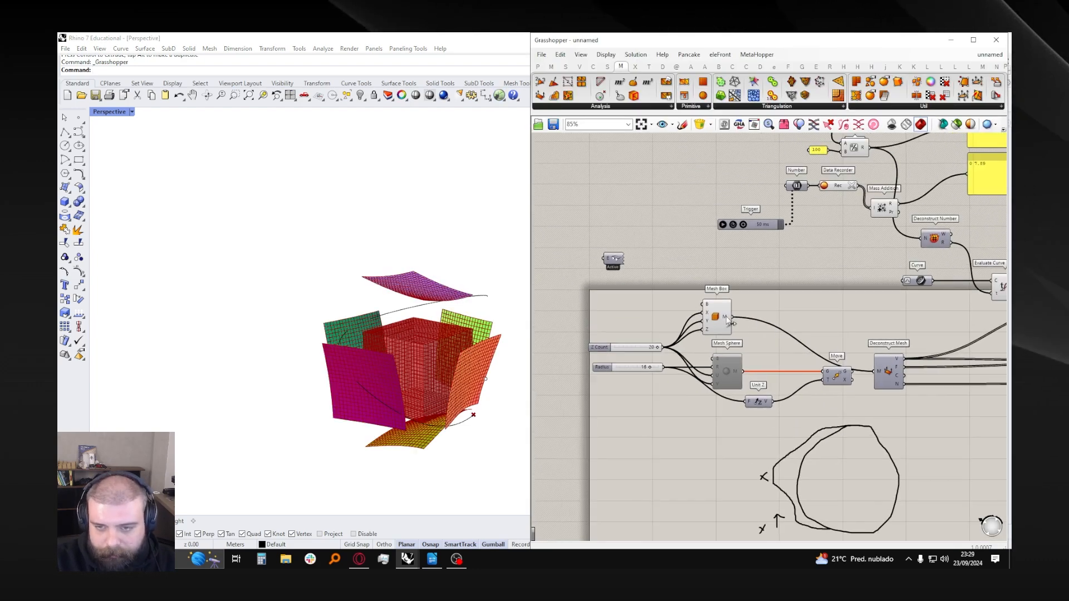
# - Hide the Mesh Box preview and look closely at the deformed, coloured box faces
pyautogui.click(716, 316)
pyautogui.middleClick(716, 316)
pyautogui.click(747, 286)
pyautogui.click(690, 261)
pyautogui.scroll(4, 396, 344)
pyautogui.moveTo(397, 344); pyautogui.dragTo(419, 344, button='right')
pyautogui.scroll(3, 827, 384)
# - Move the Mesh Sphere, Unit Z and Move components together slightly lower, away from Mesh Box
pyautogui.moveTo(850, 433); pyautogui.dragTo(673, 366)
pyautogui.click(681, 336)
pyautogui.scroll(-8, 680, 335)
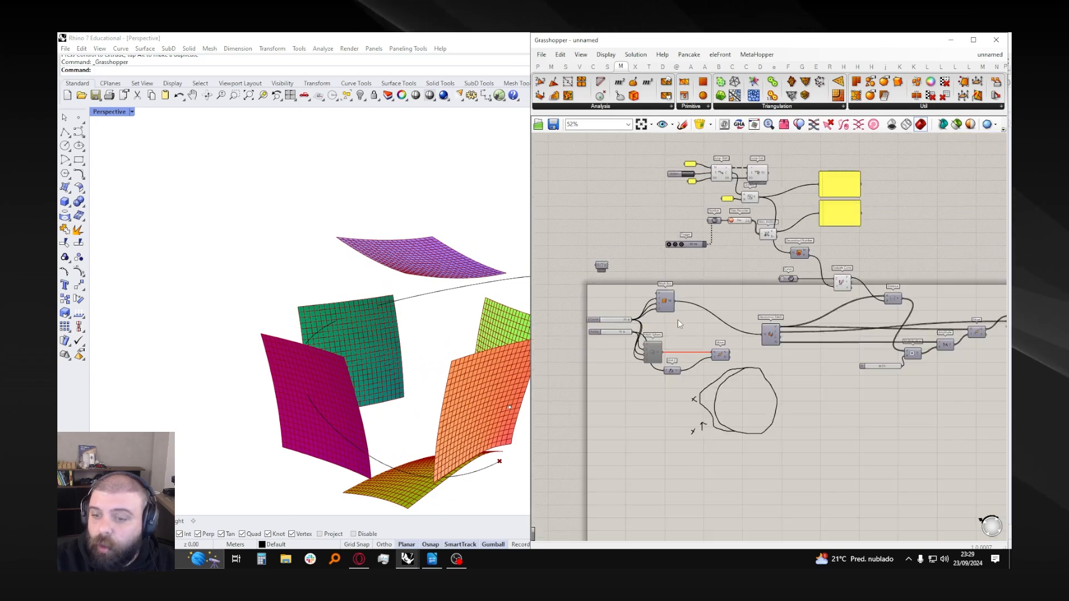
# - Set the Z Count slider that drives the Mesh Box divisions to 10
pyautogui.moveTo(679, 319); pyautogui.dragTo(746, 327, button='right')
pyautogui.scroll(8, 614, 268)
pyautogui.moveTo(390, 303)
pyautogui.mouseDown(button='right')
pyautogui.moveTo(347, 302)
pyautogui.moveTo(391, 301)
pyautogui.mouseUp(button='right')
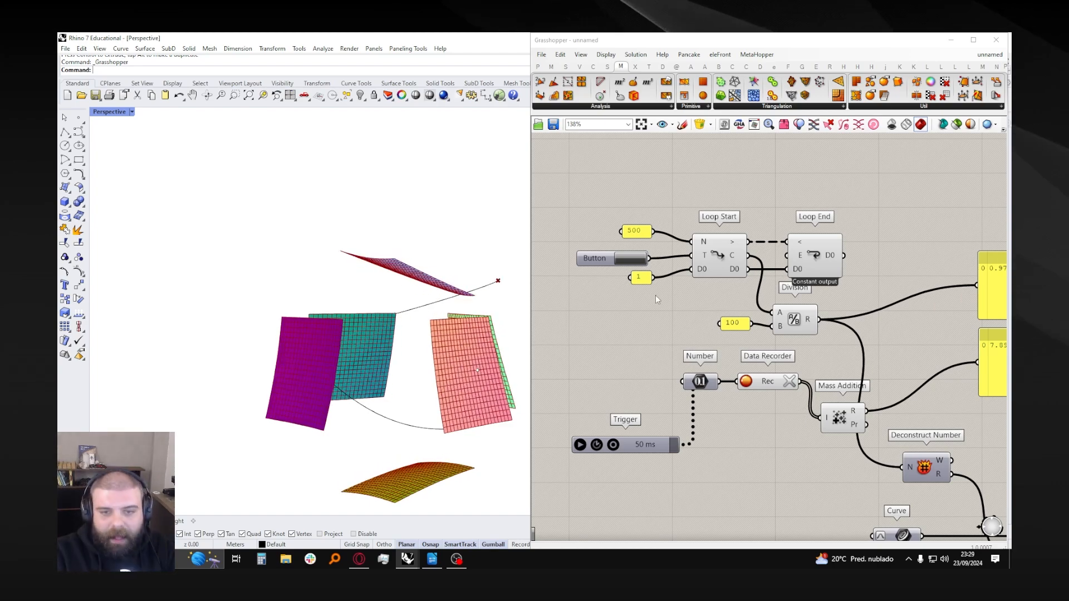
pyautogui.scroll(-5, 664, 283)
pyautogui.scroll(5, 746, 318)
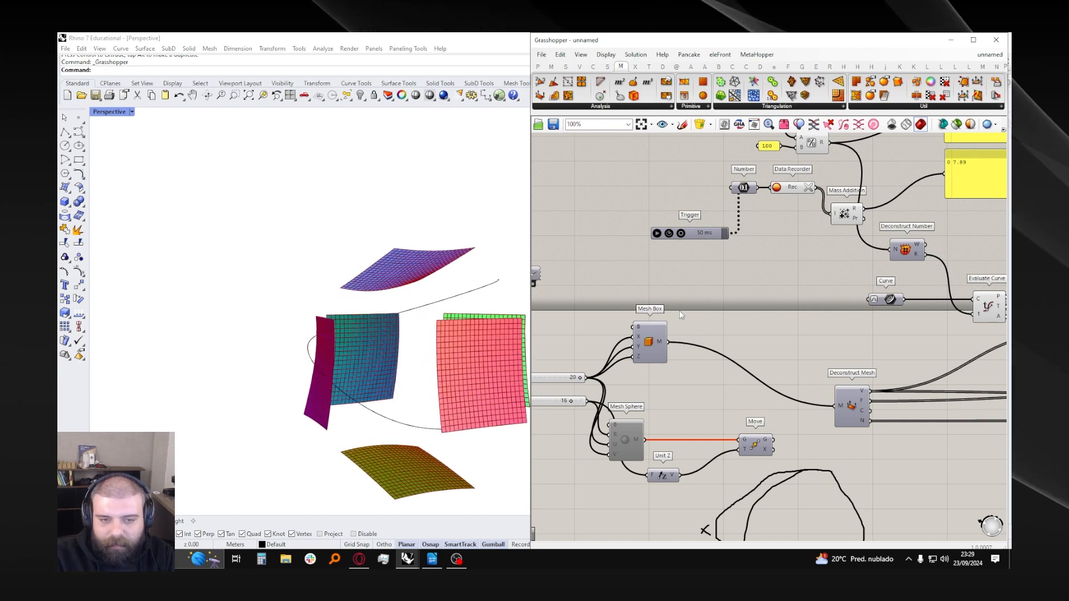
pyautogui.scroll(-2, 702, 333)
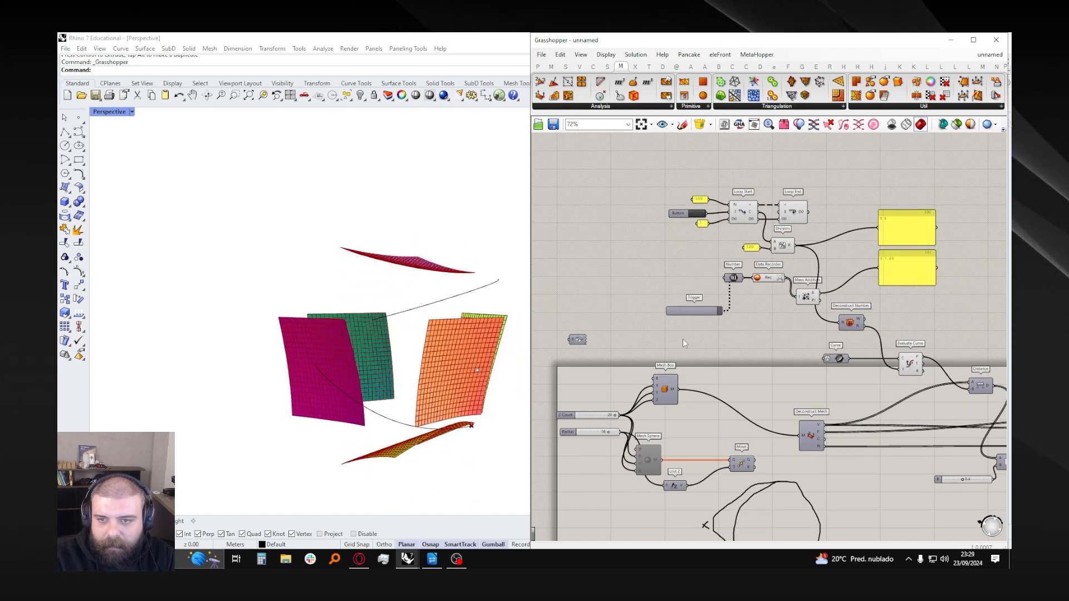
pyautogui.scroll(4, 582, 385)
pyautogui.doubleClick(622, 411)
pyautogui.write('10')
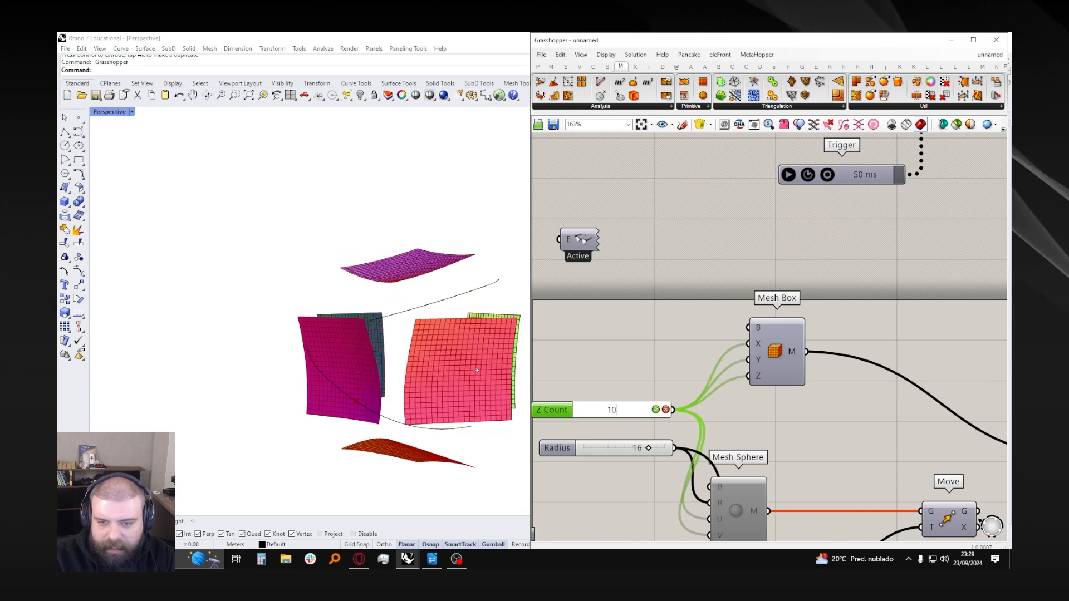
pyautogui.click(656, 410)
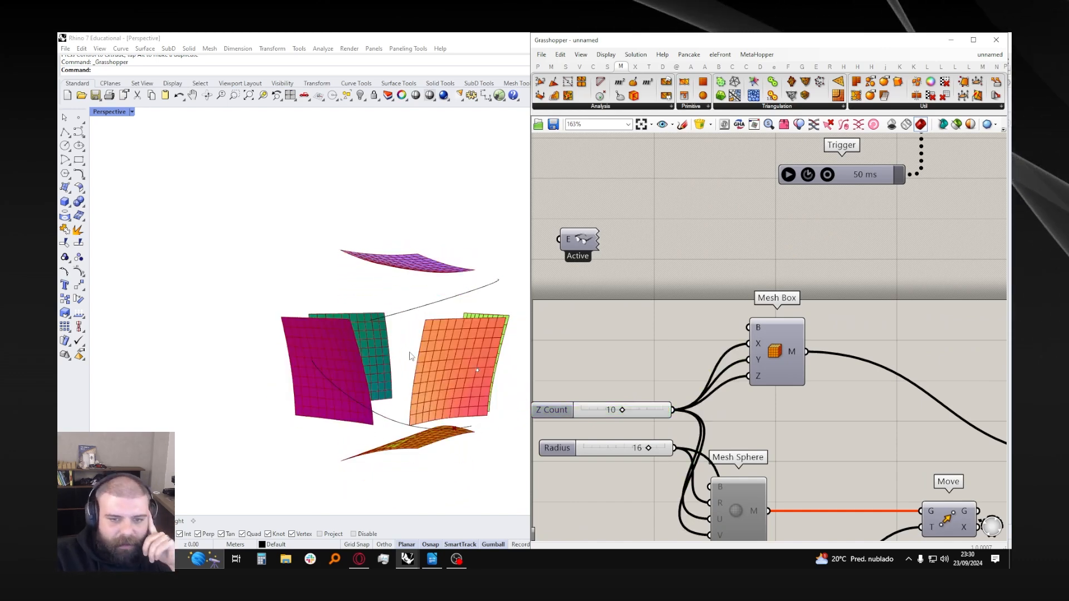
# - Add the surface-primitive Cone component to the canvas just above Mesh Box
pyautogui.scroll(-6, 831, 377)
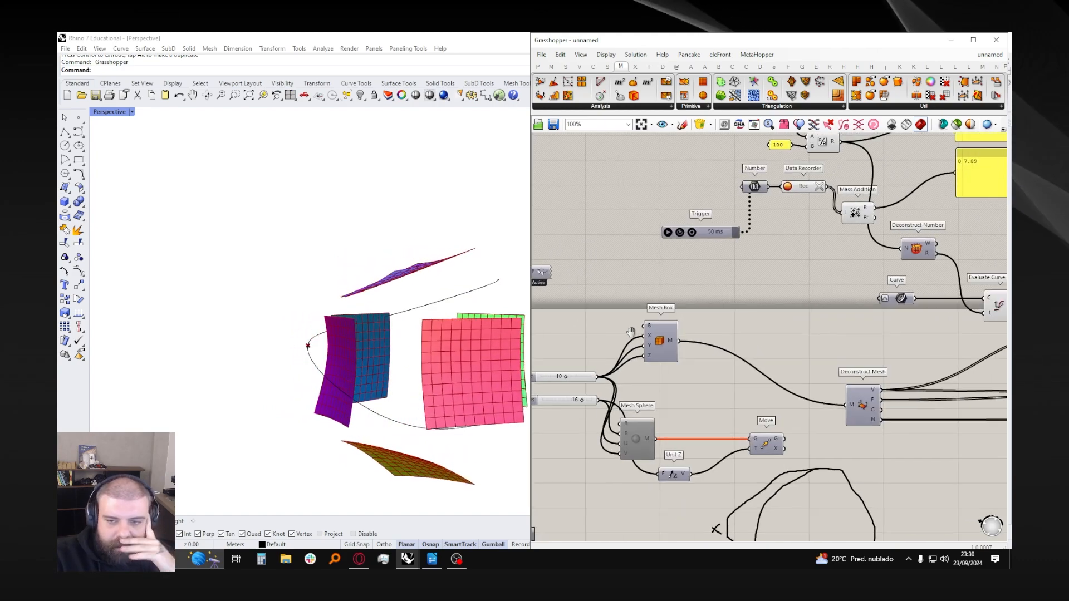
pyautogui.scroll(5, 610, 328)
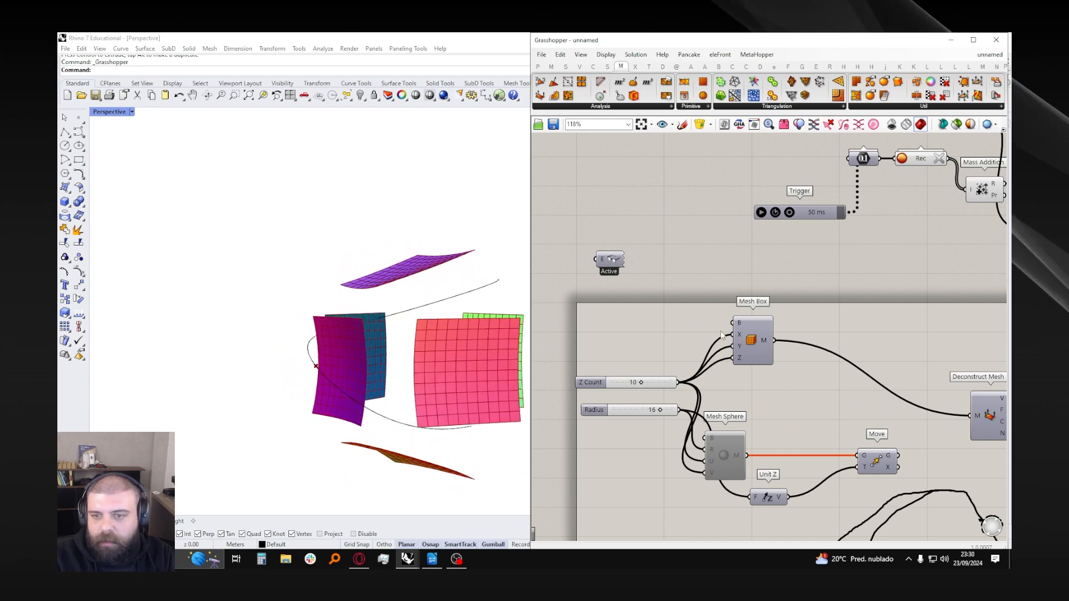
pyautogui.click(699, 107)
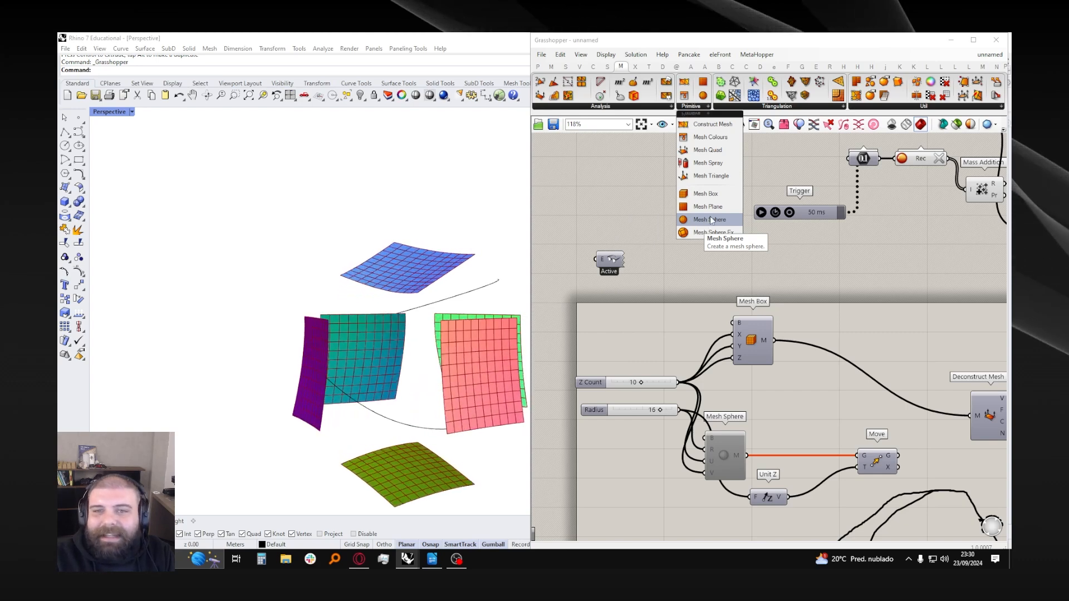
pyautogui.doubleClick(701, 289)
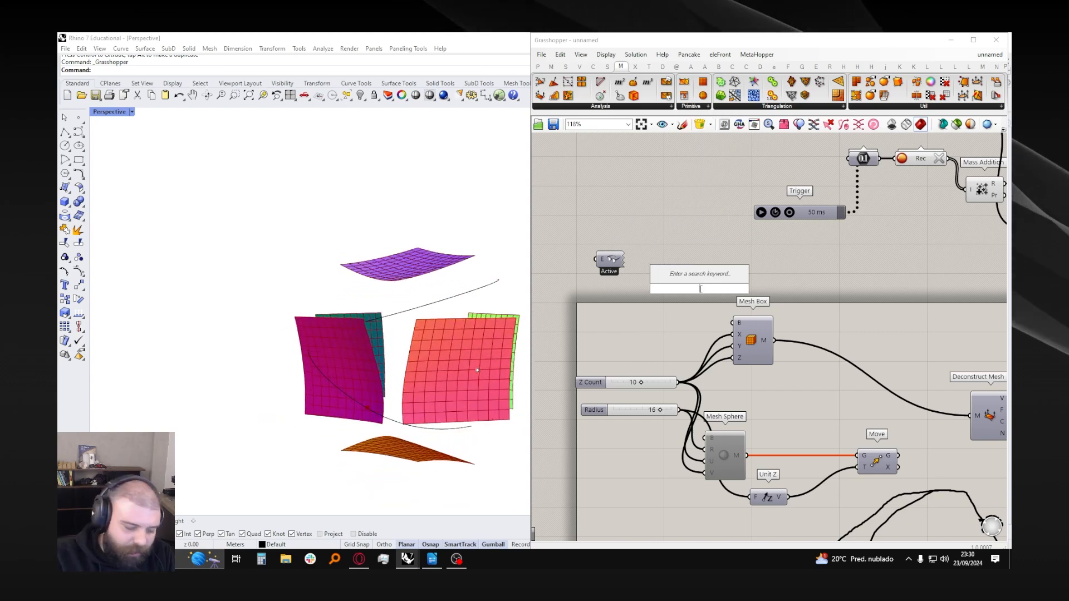
pyautogui.write('cone')
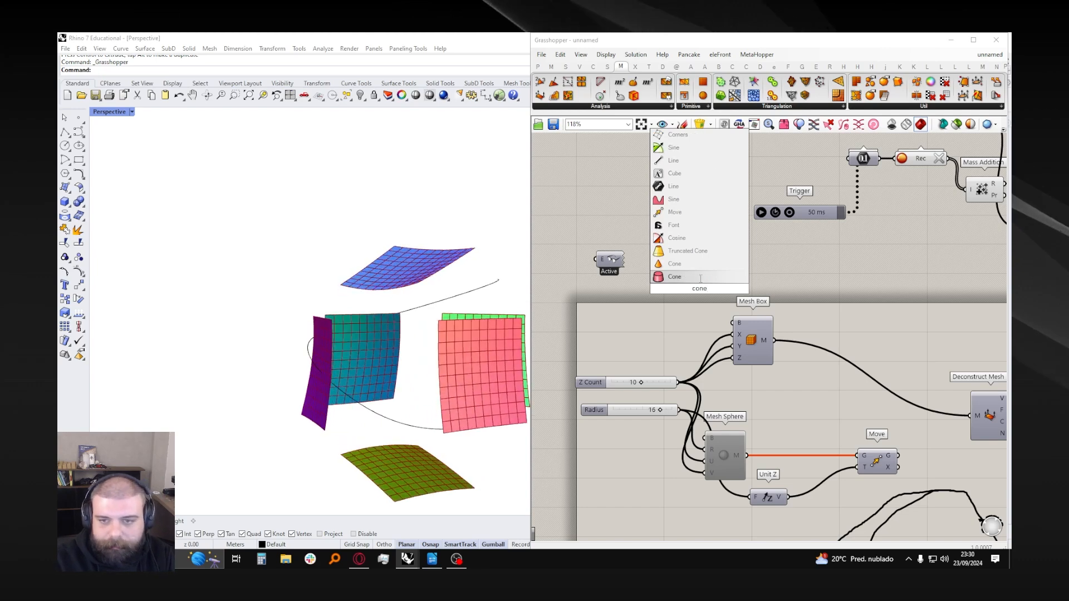
pyautogui.press('Return')
pyautogui.scroll(3, 735, 288)
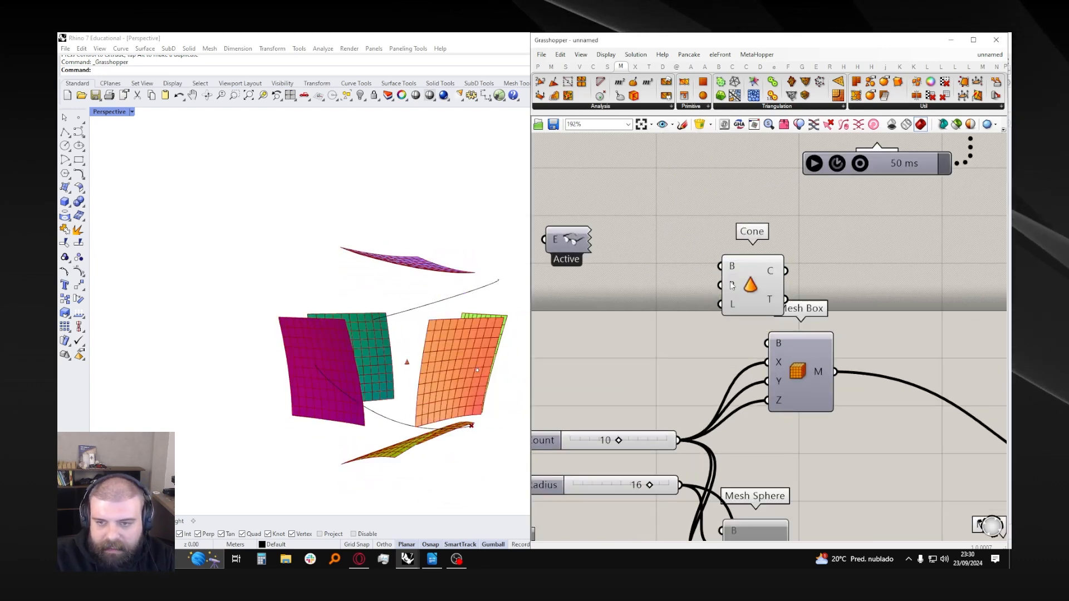
# - Feed the Cone's R input from a panel of 20 and its L input from a panel of 50, and shift the group away from Mesh Box
pyautogui.moveTo(733, 286)
pyautogui.doubleClick(676, 288)
pyautogui.write('20')
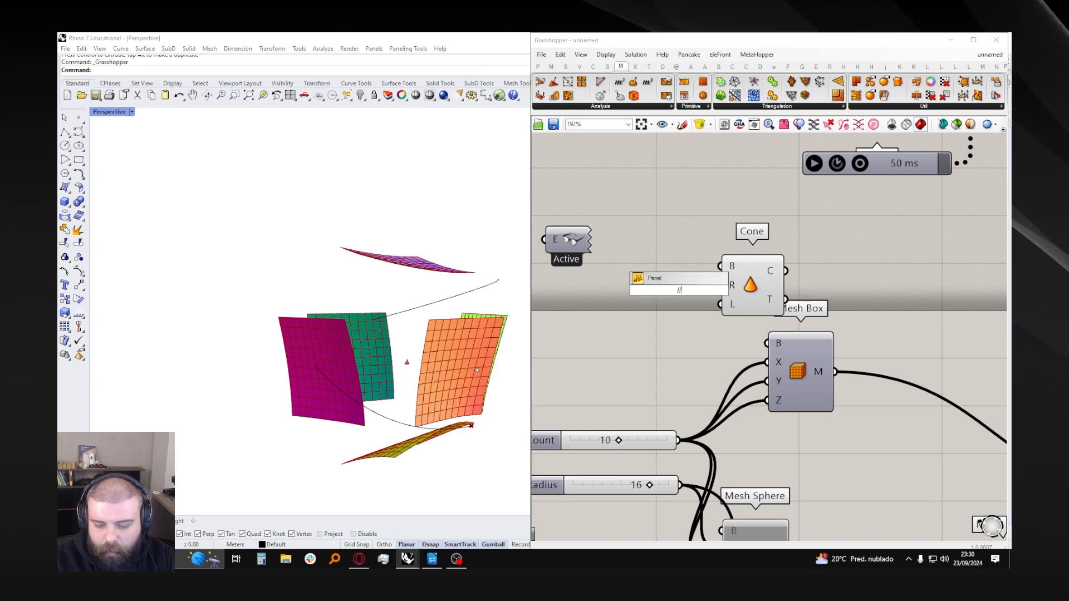
pyautogui.press('Return')
pyautogui.moveTo(700, 290); pyautogui.dragTo(622, 289)
pyautogui.doubleClick(653, 337)
pyautogui.write('50')
pyautogui.press('Return')
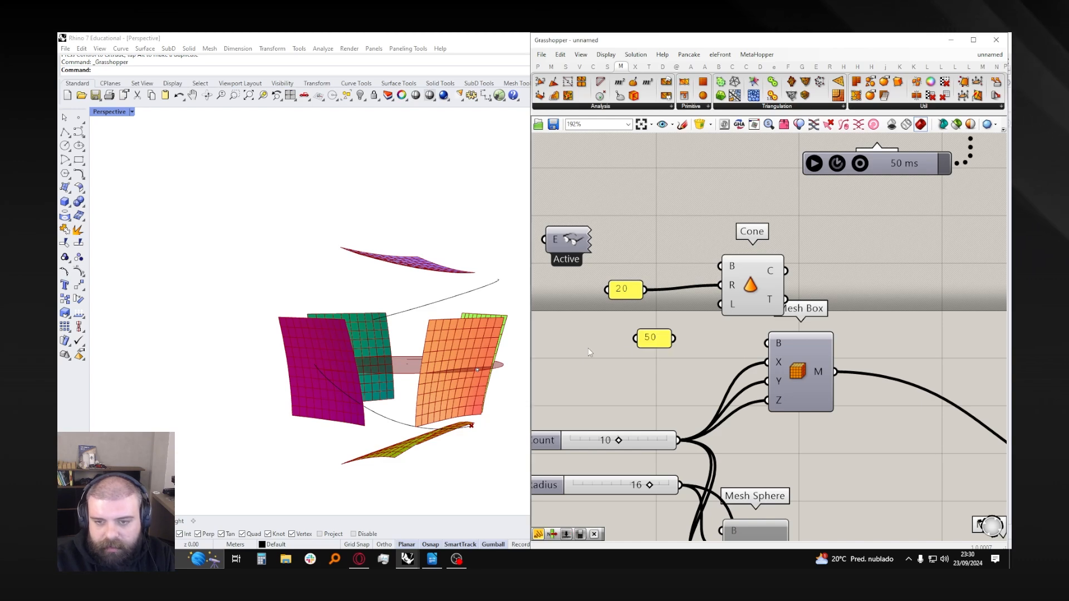
pyautogui.moveTo(666, 339); pyautogui.dragTo(720, 304)
pyautogui.moveTo(742, 362); pyautogui.dragTo(606, 259)
pyautogui.moveTo(740, 281); pyautogui.dragTo(674, 299)
pyautogui.click(624, 276)
# - Raise the curve vertically with the gumball so that it wraps around the cone
pyautogui.click(479, 288)
pyautogui.scroll(-2, 481, 298)
pyautogui.moveTo(409, 305); pyautogui.dragTo(421, 237)
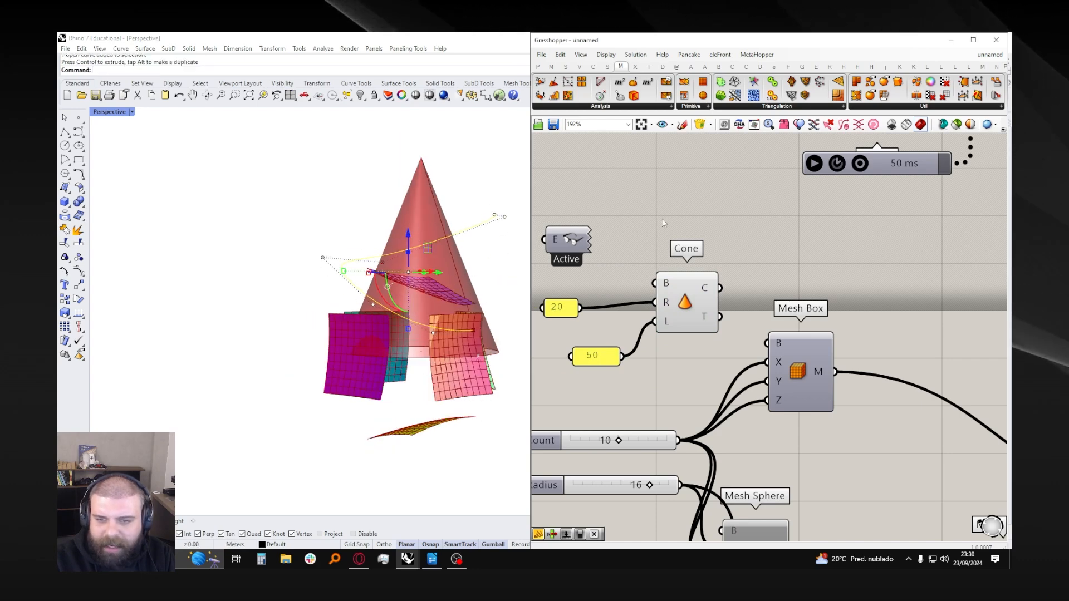
# - Add a Mesh Brep component and connect the Cone's C output to its B input
pyautogui.doubleClick(747, 255)
pyautogui.write('brep mesh')
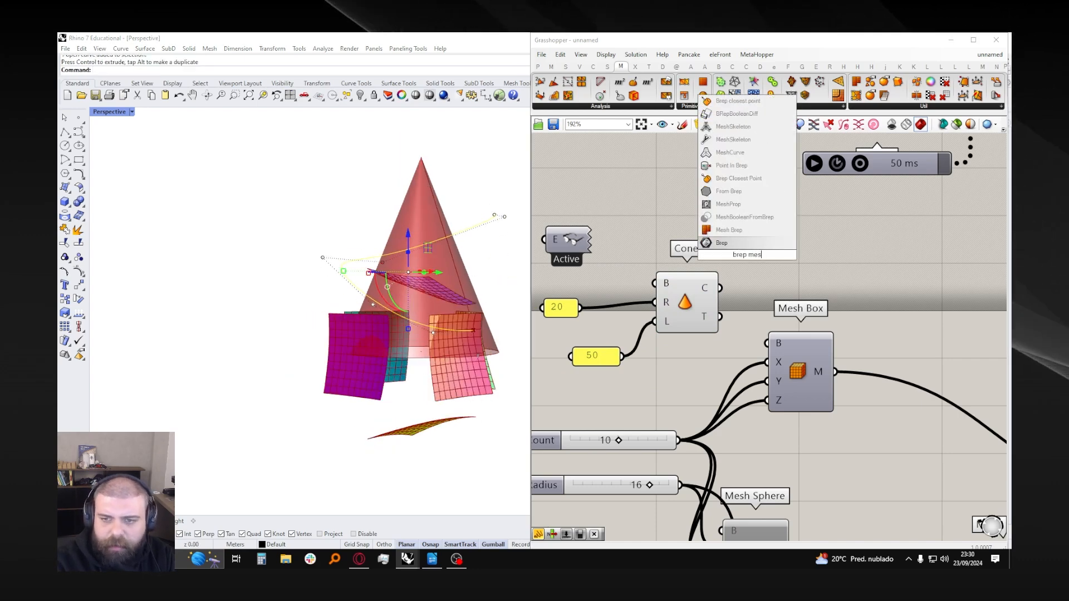
pyautogui.click(748, 242)
pyautogui.moveTo(749, 241); pyautogui.dragTo(776, 263)
pyautogui.moveTo(720, 288); pyautogui.dragTo(740, 267)
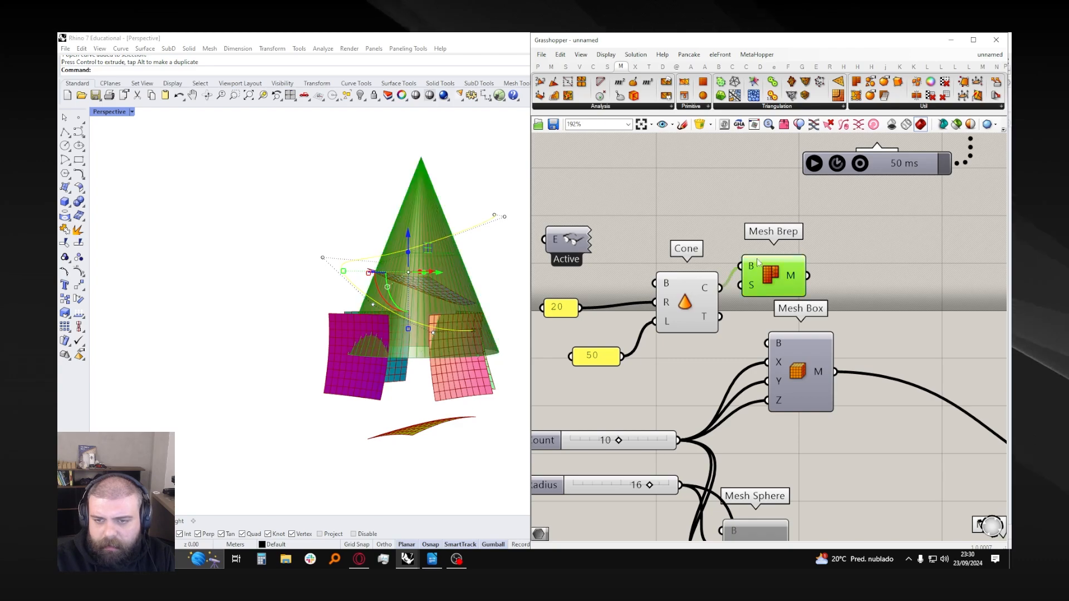
# - Hide the preview of the Cone component so that only its meshed version is displayed
pyautogui.click(726, 333)
pyautogui.scroll(-3, 702, 309)
pyautogui.moveTo(702, 352); pyautogui.dragTo(594, 213)
pyautogui.middleClick(625, 196)
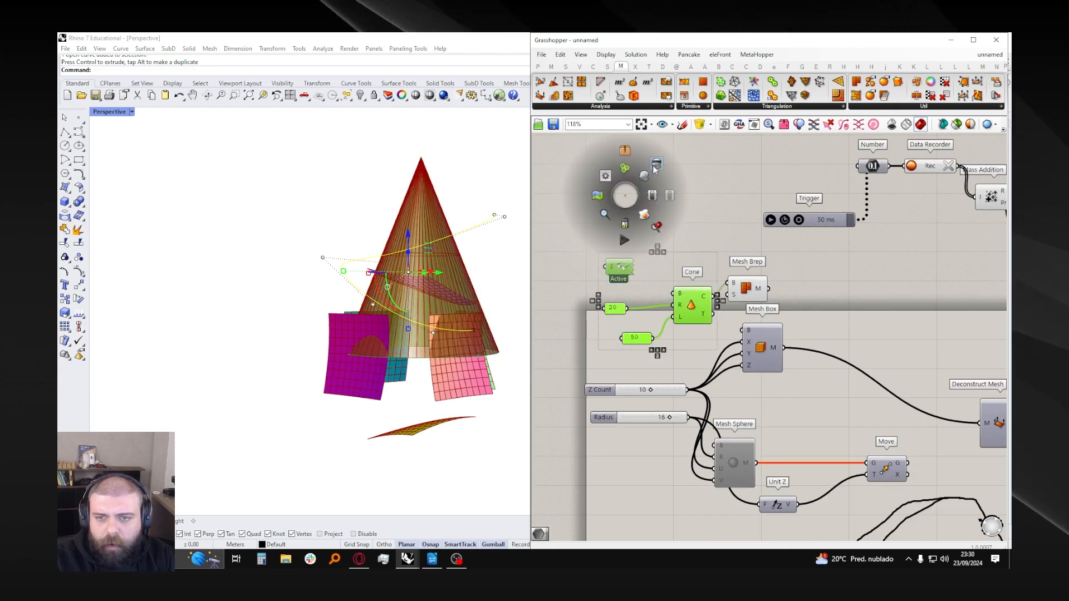
pyautogui.click(649, 175)
pyautogui.click(493, 192)
# - Move Mesh Box closer to Deconstruct Mesh to free space beside the cone components
pyautogui.moveTo(485, 200); pyautogui.dragTo(490, 239, button='right')
pyautogui.scroll(2, 789, 318)
pyautogui.moveTo(751, 357); pyautogui.dragTo(930, 411)
pyautogui.click(841, 357)
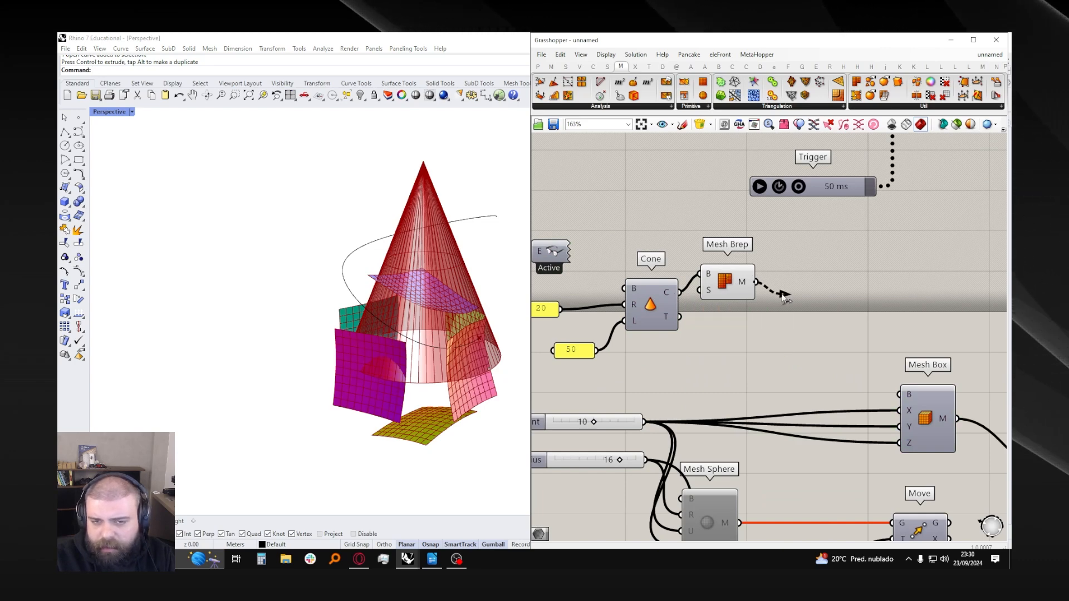
pyautogui.moveTo(723, 292); pyautogui.dragTo(740, 300)
# - Replace Mesh Brep with a Mesh Surface component, wiring the Cone's C output to S and the Z Count slider to U and V
pyautogui.doubleClick(668, 306)
pyautogui.write('mesh sur')
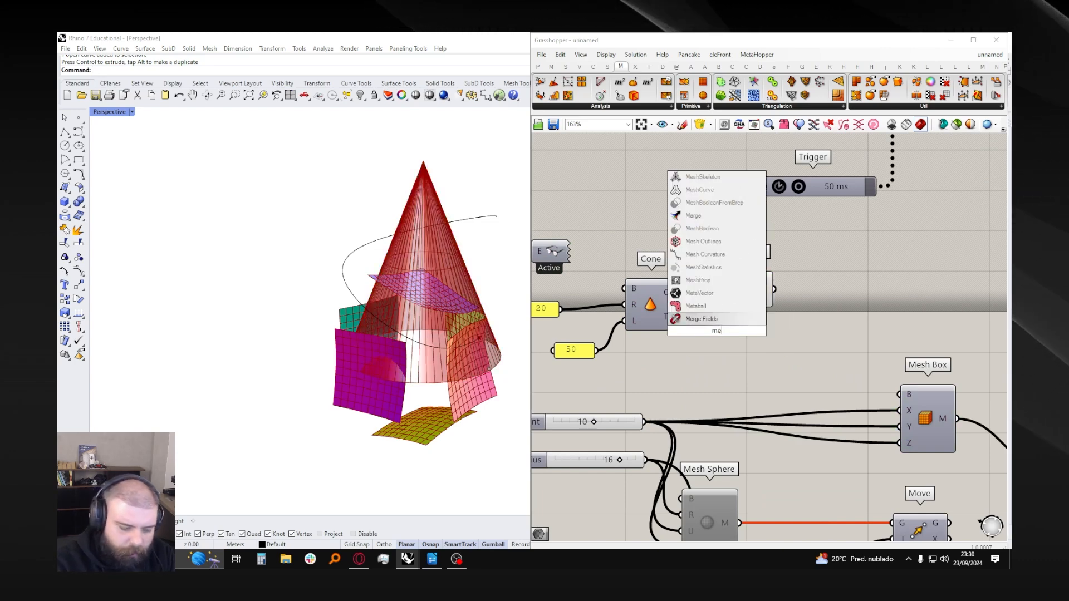
pyautogui.click(715, 306)
pyautogui.moveTo(679, 292); pyautogui.dragTo(760, 350)
pyautogui.click(733, 295)
pyautogui.press('Delete')
pyautogui.click(701, 362)
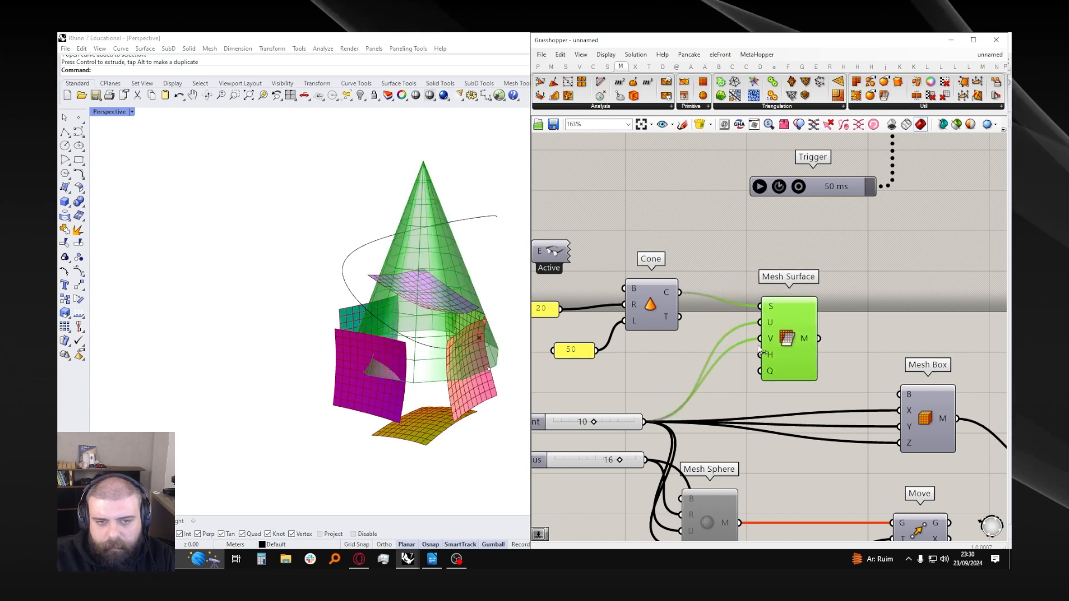
# - Set the Z Count slider to 20 and connect Mesh Surface to the M input of the first Deconstruct Mesh, replacing the Mesh Box wire
pyautogui.doubleClick(616, 422)
pyautogui.write('20')
pyautogui.press('Return')
pyautogui.click(656, 377)
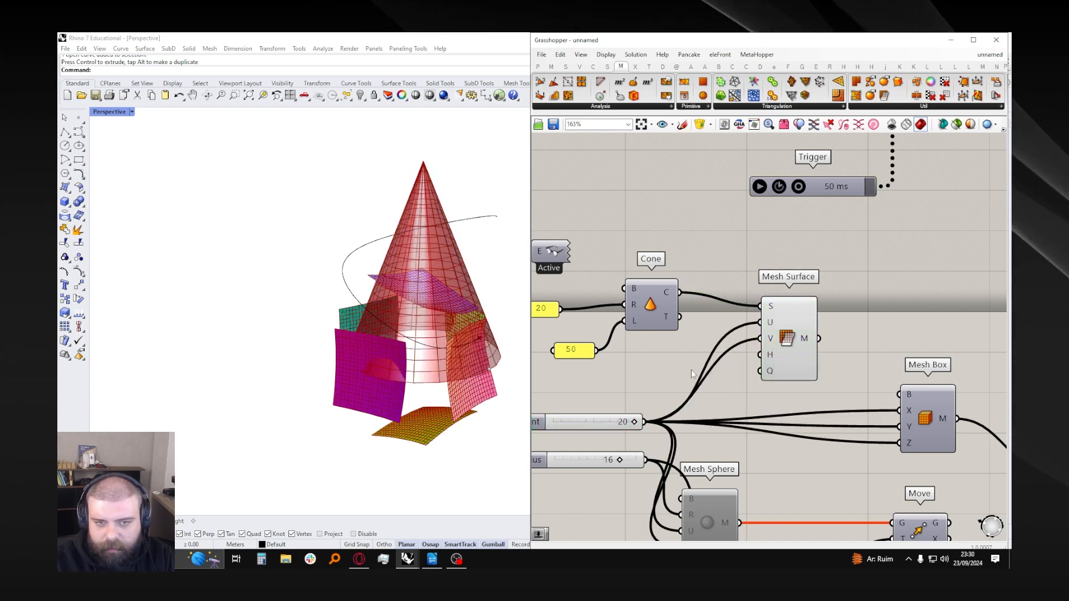
pyautogui.moveTo(814, 351); pyautogui.dragTo(700, 335, button='right')
pyautogui.moveTo(708, 324); pyautogui.dragTo(929, 443)
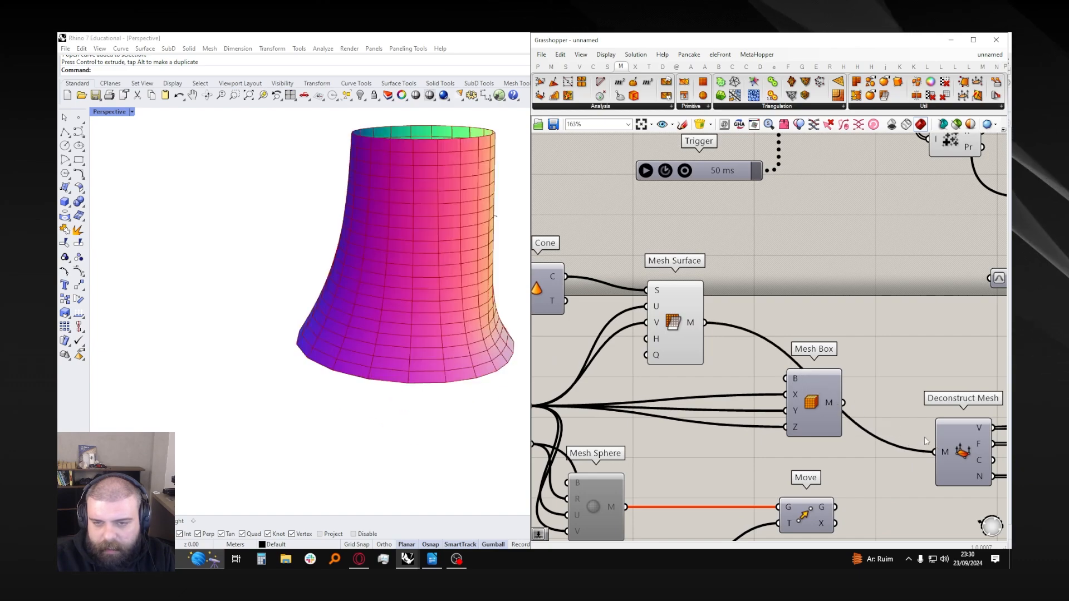
# - Set the slider on the Multiplication's B input to 0.1 to weaken the cone's deformation
pyautogui.scroll(-4, 739, 330)
pyautogui.moveTo(738, 330); pyautogui.dragTo(705, 462, button='right')
pyautogui.scroll(3, 696, 265)
pyautogui.moveTo(524, 307); pyautogui.dragTo(496, 245, button='right')
pyautogui.scroll(-5, 627, 259)
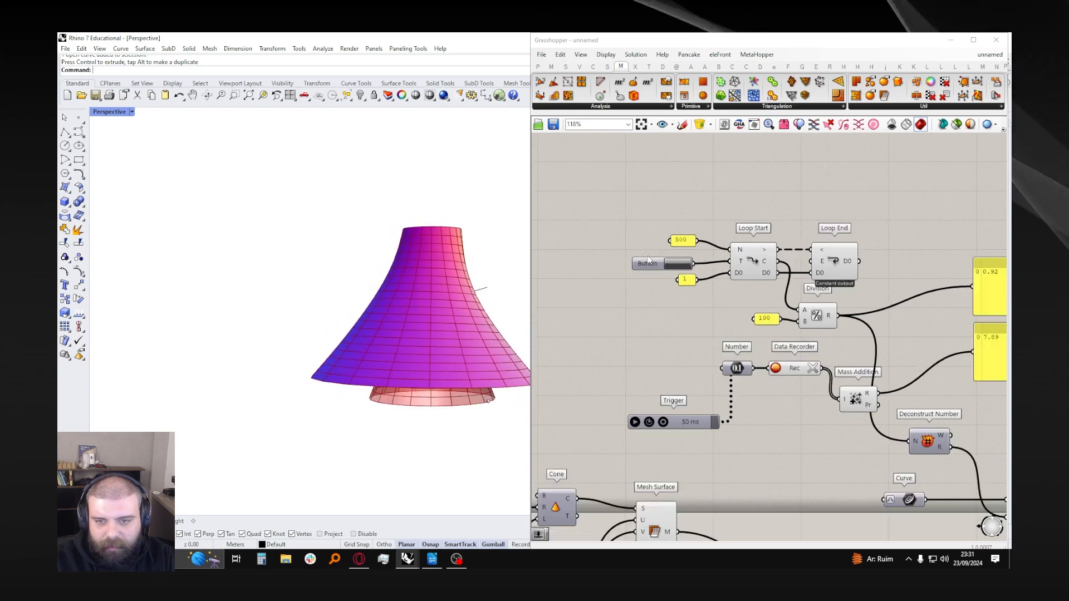
pyautogui.scroll(5, 796, 419)
pyautogui.scroll(5, 781, 426)
pyautogui.moveTo(747, 428); pyautogui.dragTo(692, 428)
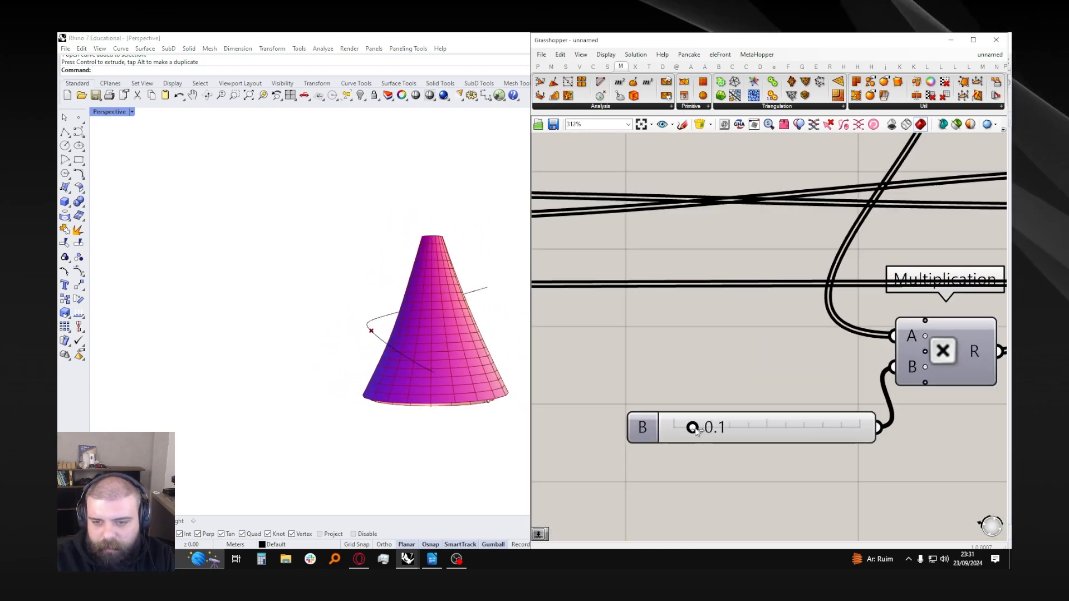
# - Enable the Mesh Sphere component again and reconnect Move's G output to Deconstruct Mesh in place of Mesh Surface
pyautogui.scroll(1, 691, 428)
pyautogui.scroll(-2, 484, 353)
pyautogui.moveTo(456, 345); pyautogui.dragTo(485, 357, button='right')
pyautogui.scroll(-8, 858, 359)
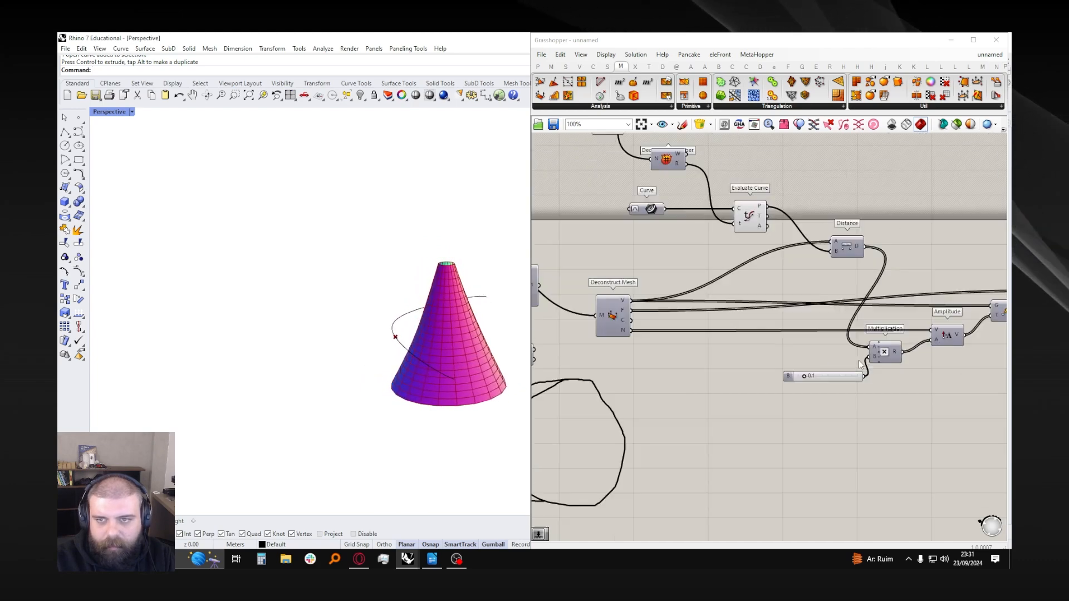
pyautogui.scroll(3, 747, 323)
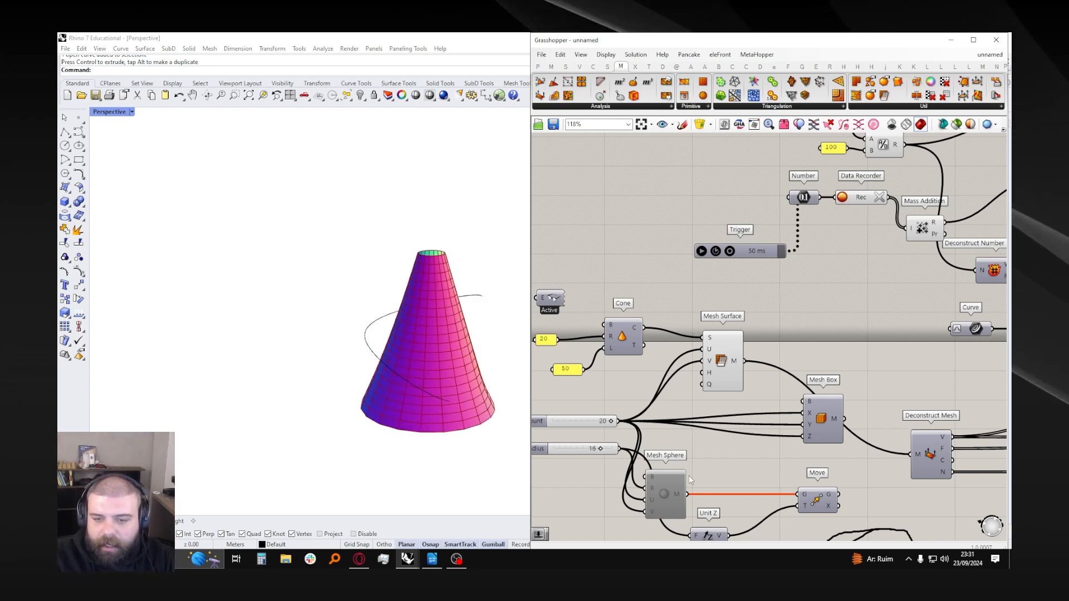
pyautogui.click(666, 493)
pyautogui.hotkey('ctrl', 'e')
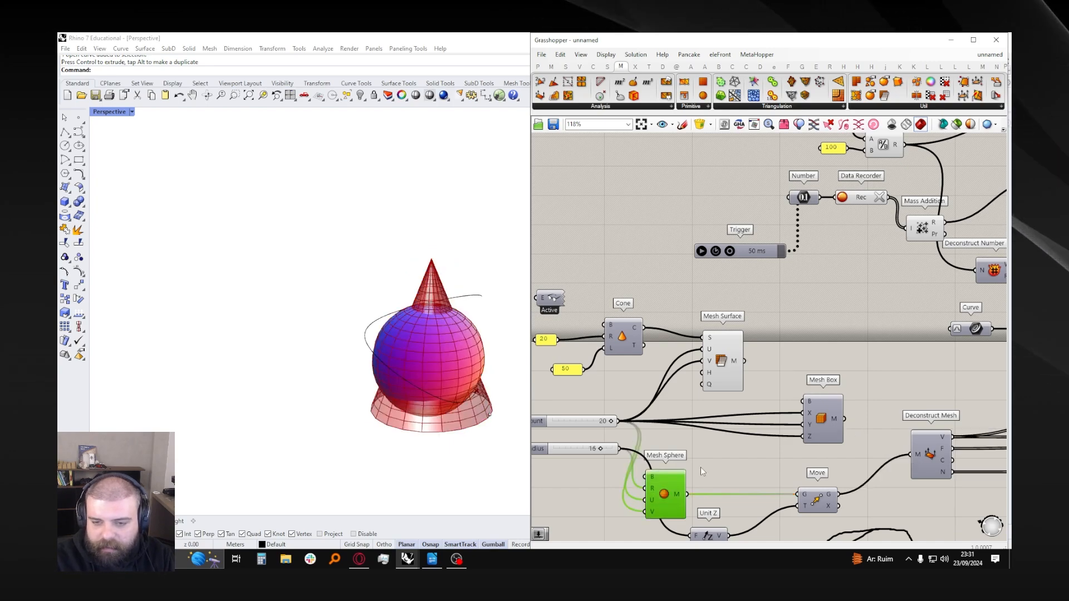
# - Hide the preview of the cone components and Mesh Surface so that only the coloured sphere and curve are displayed
pyautogui.scroll(-2, 767, 361)
pyautogui.moveTo(773, 381); pyautogui.dragTo(579, 295)
pyautogui.middleClick(585, 296)
pyautogui.click(565, 277)
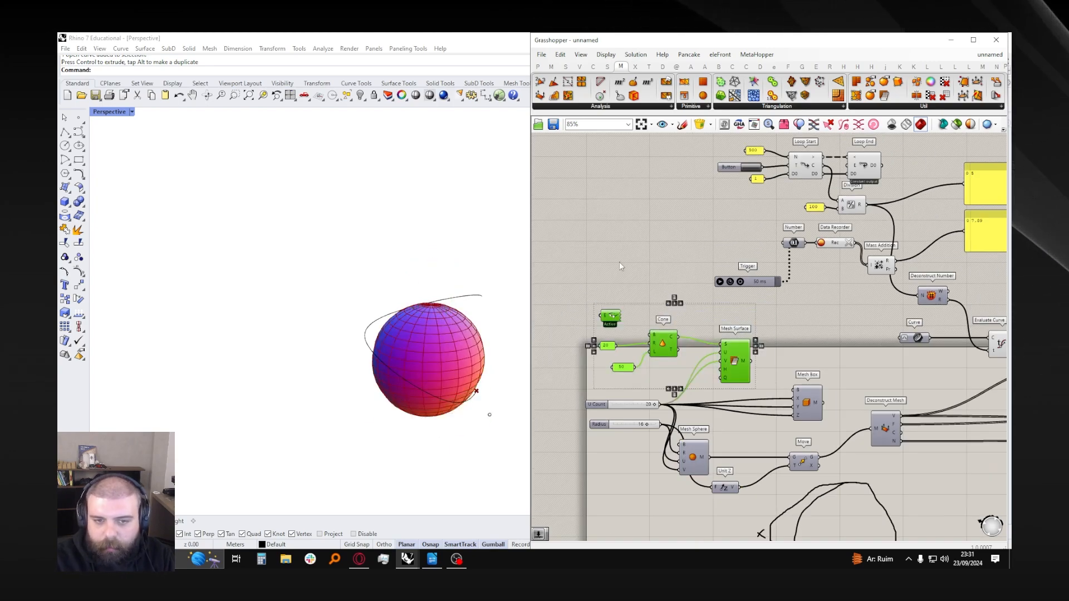
pyautogui.click(563, 279)
pyautogui.scroll(4, 468, 357)
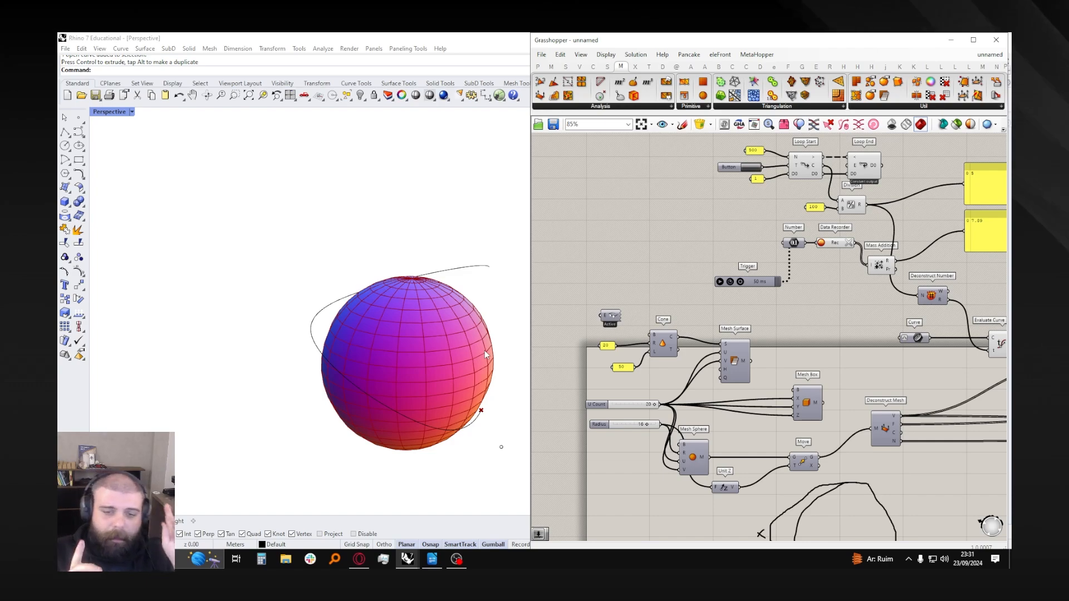